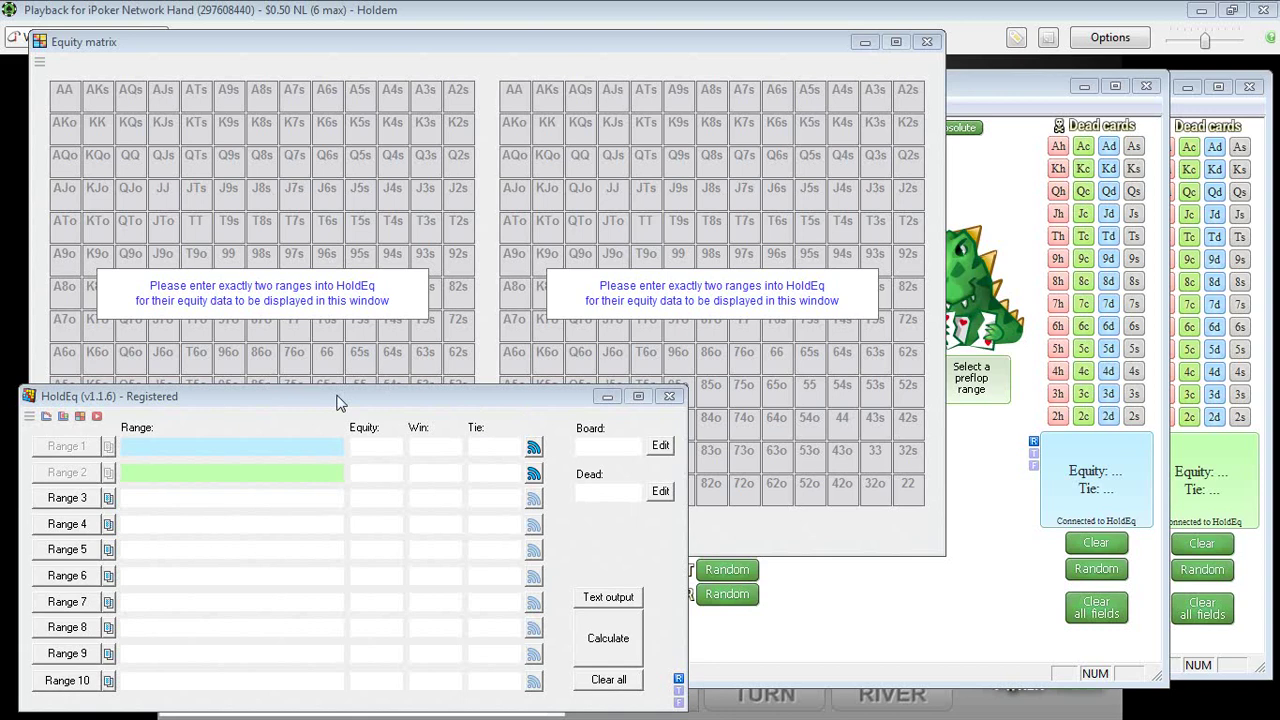
# - Switch to the PokerTracker hand playback and advance the hand through Hero's preflop raise to 1.50
pyautogui.click(337, 402)
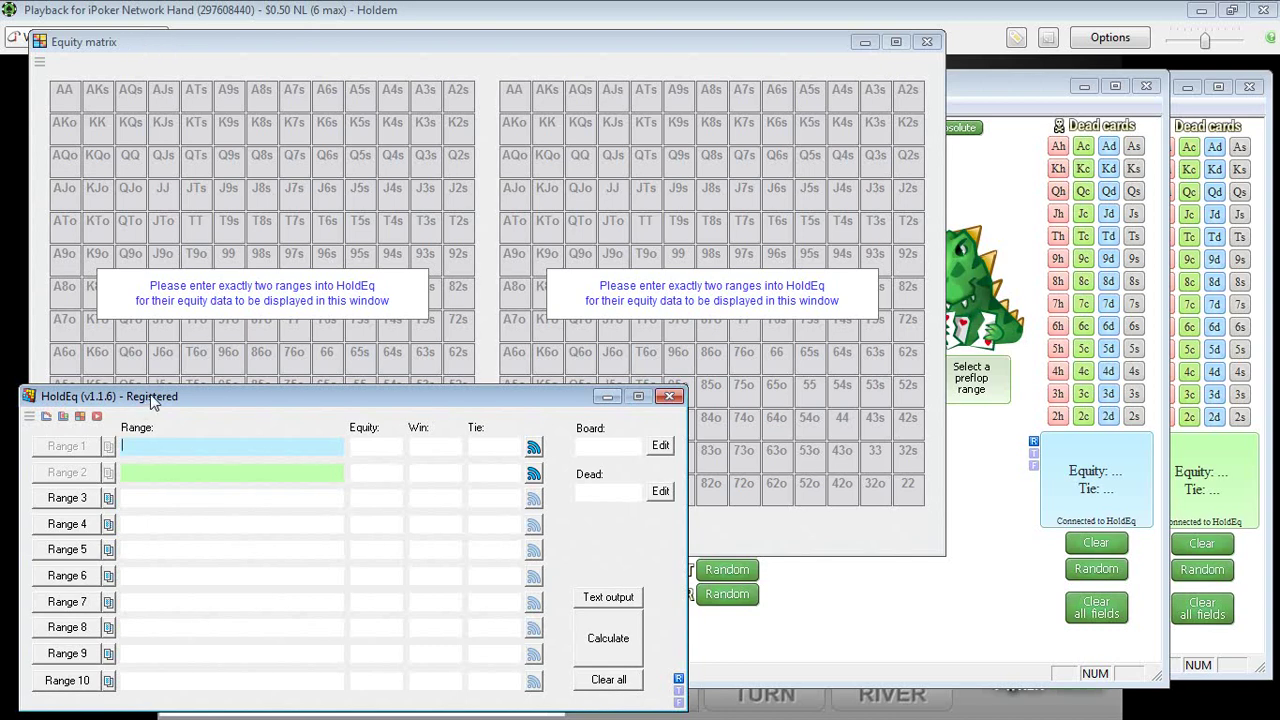
pyautogui.click(1010, 95)
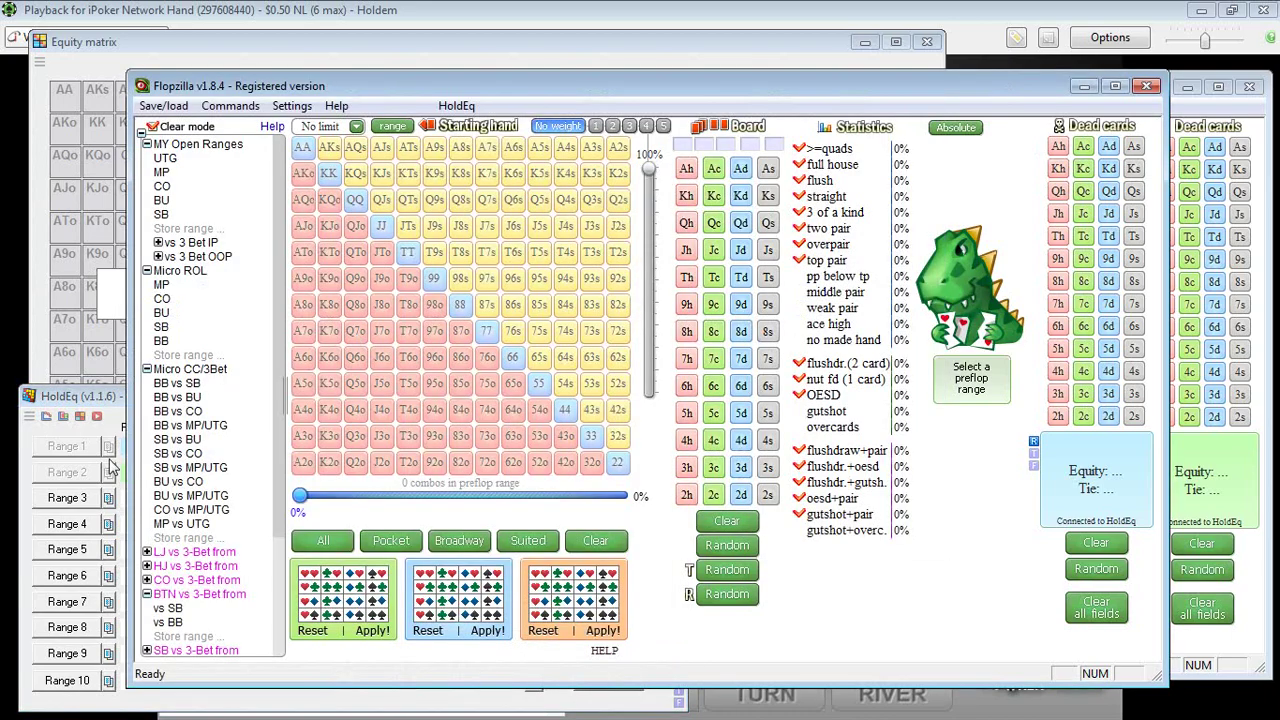
pyautogui.click(962, 11)
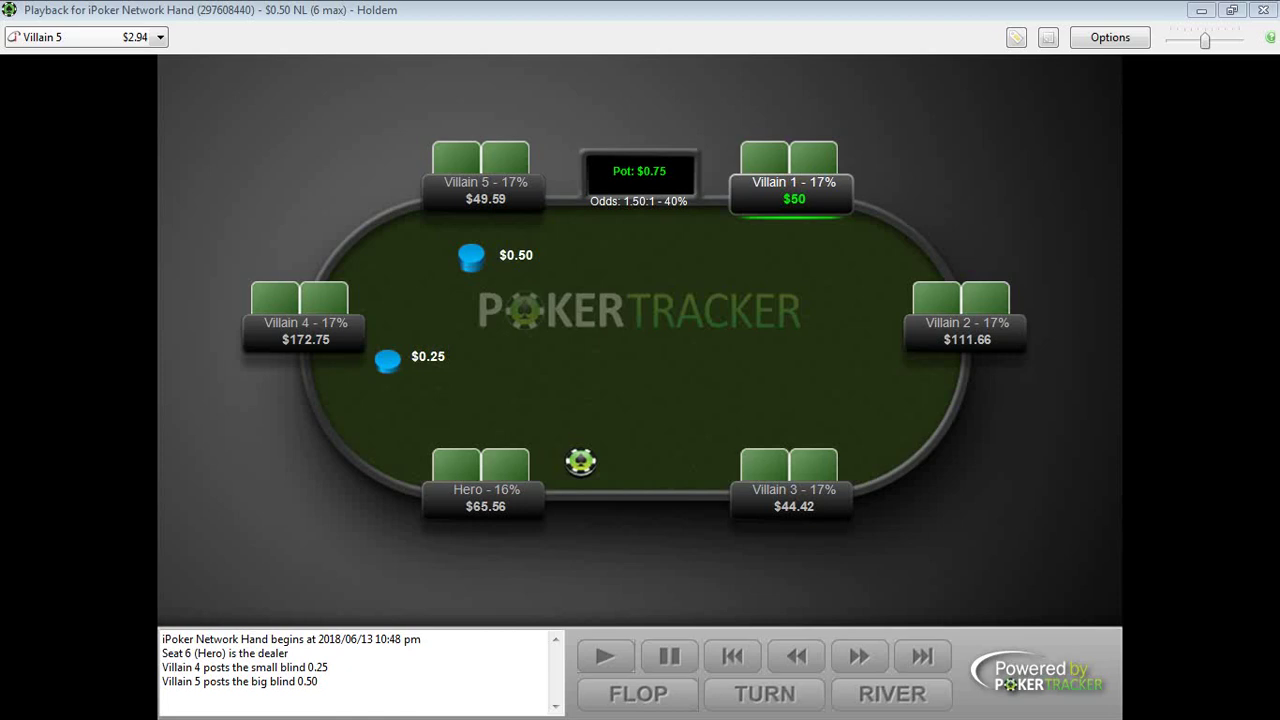
pyautogui.click(404, 9)
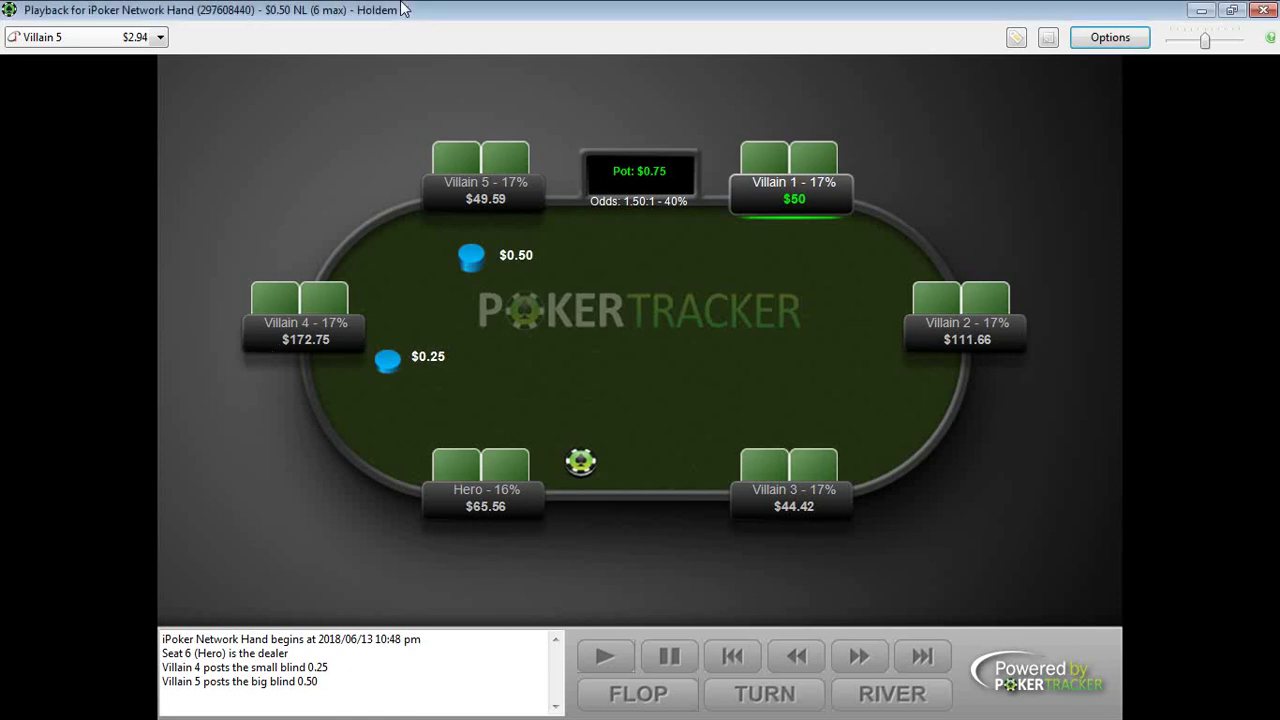
pyautogui.click(861, 657)
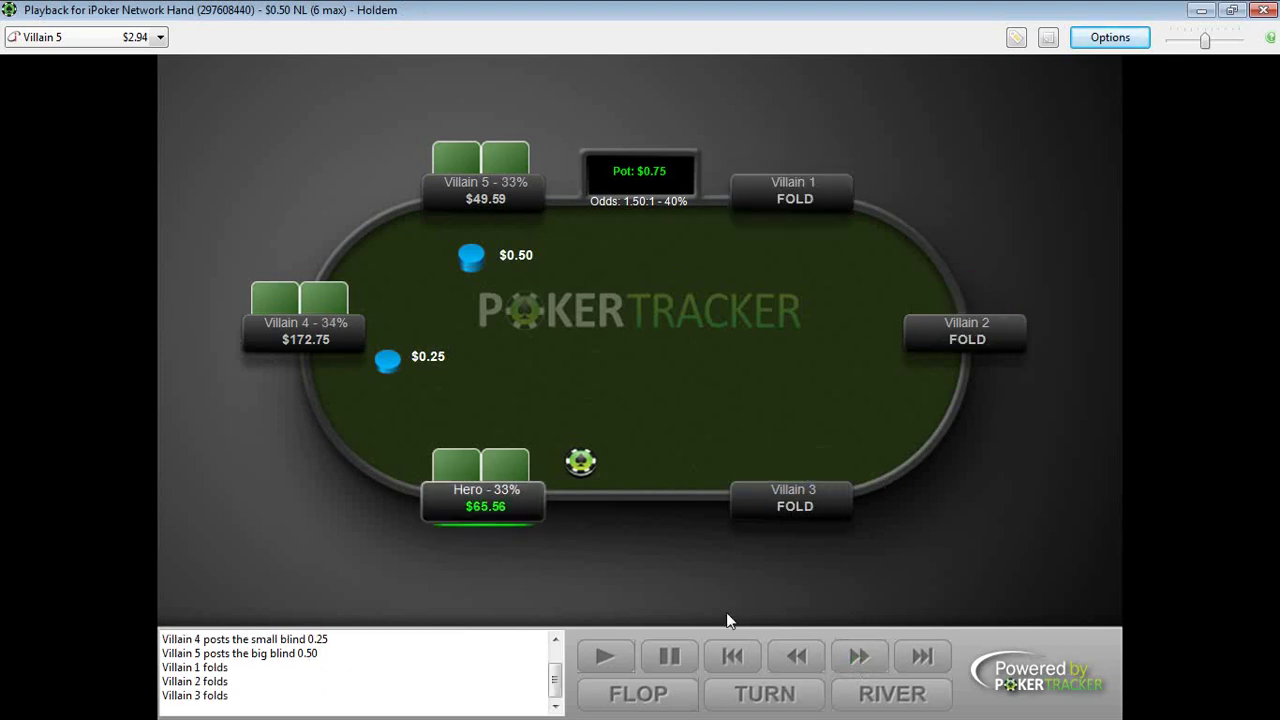
pyautogui.click(859, 655)
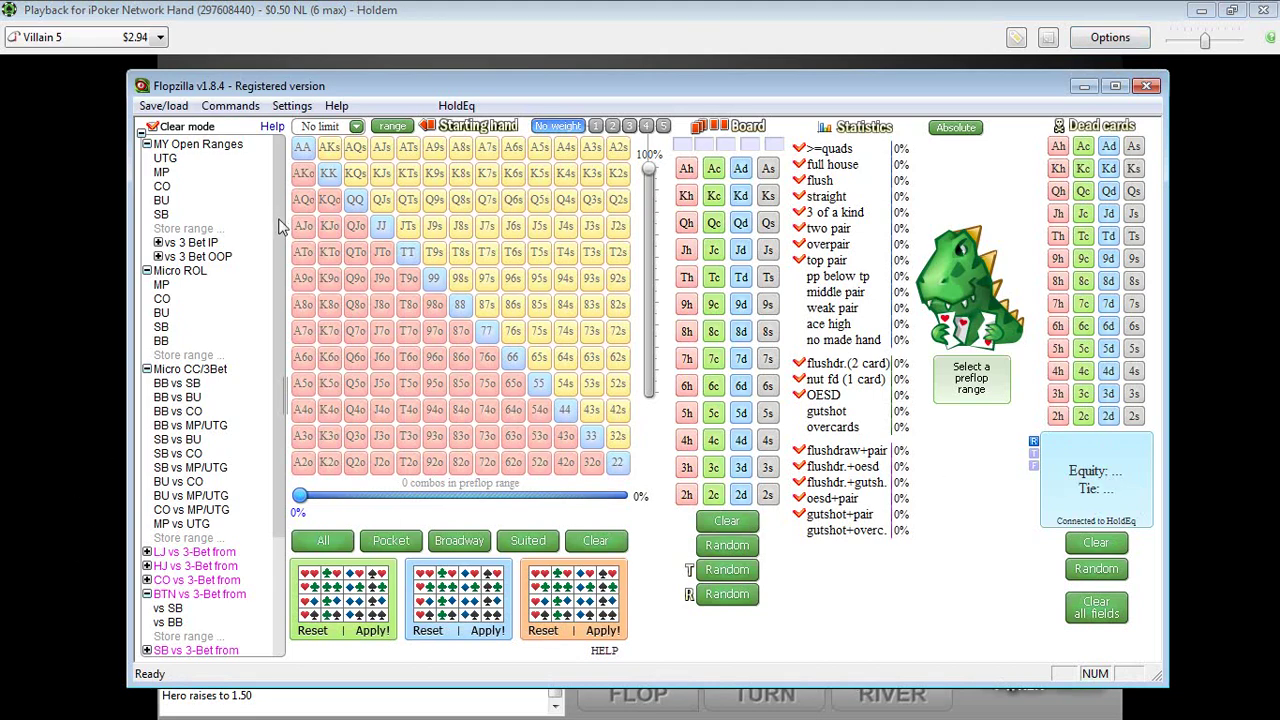
# - Switch to the blue Flopzilla window and load the saved BU range from the SPV OR category for Hero
pyautogui.moveTo(287, 344); pyautogui.dragTo(287, 464)
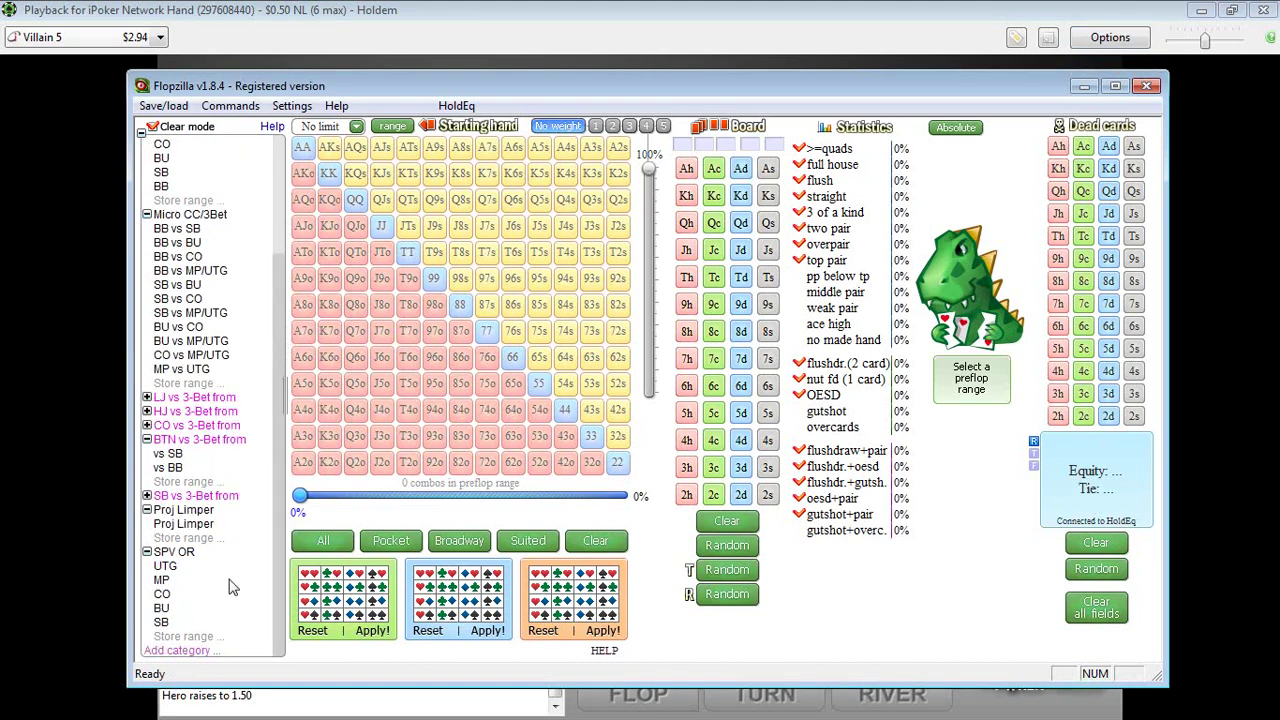
pyautogui.click(168, 623)
pyautogui.click(162, 610)
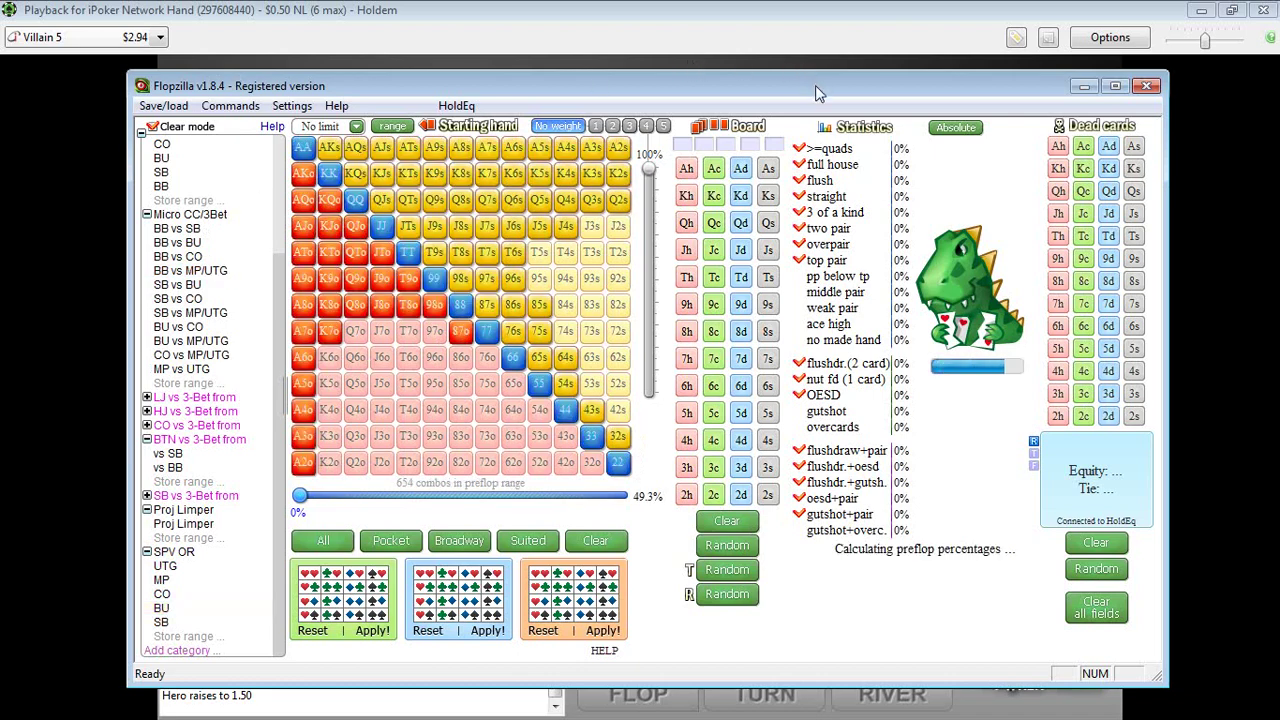
pyautogui.click(1083, 87)
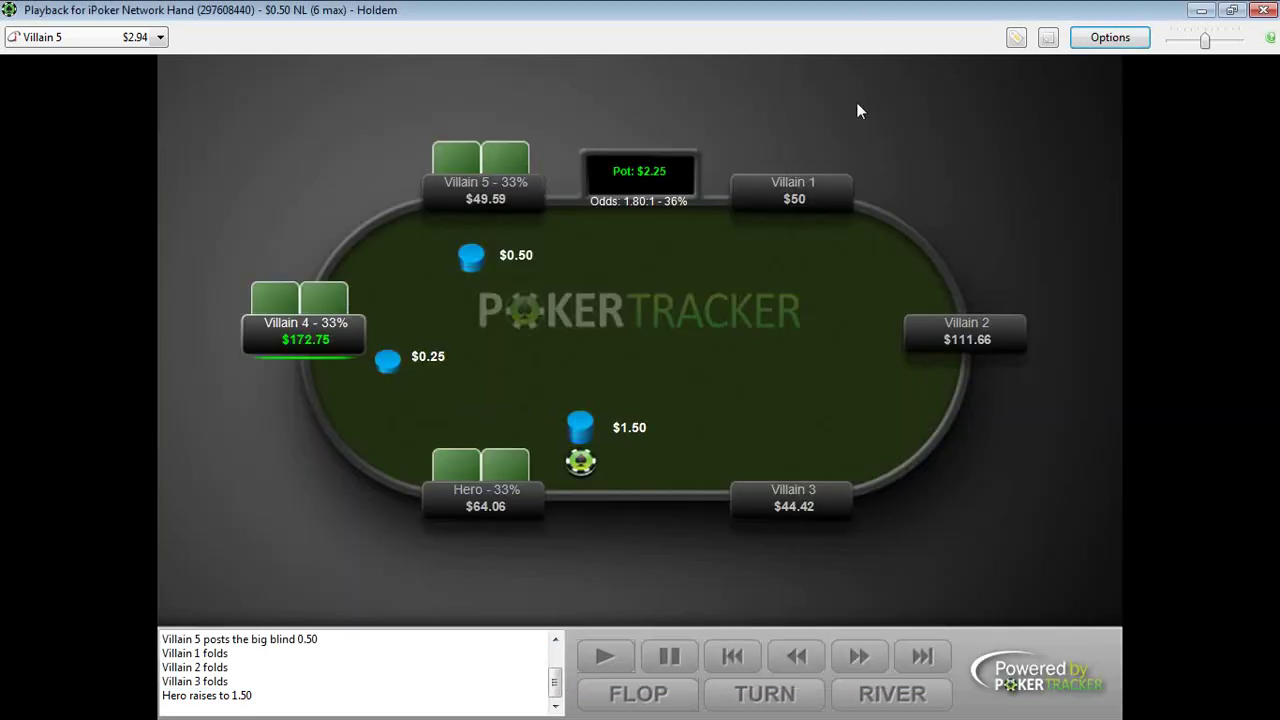
# - Advance the playback through Villain 5's preflop call and look at the caller's big-blind 3-bet stat
pyautogui.click(862, 657)
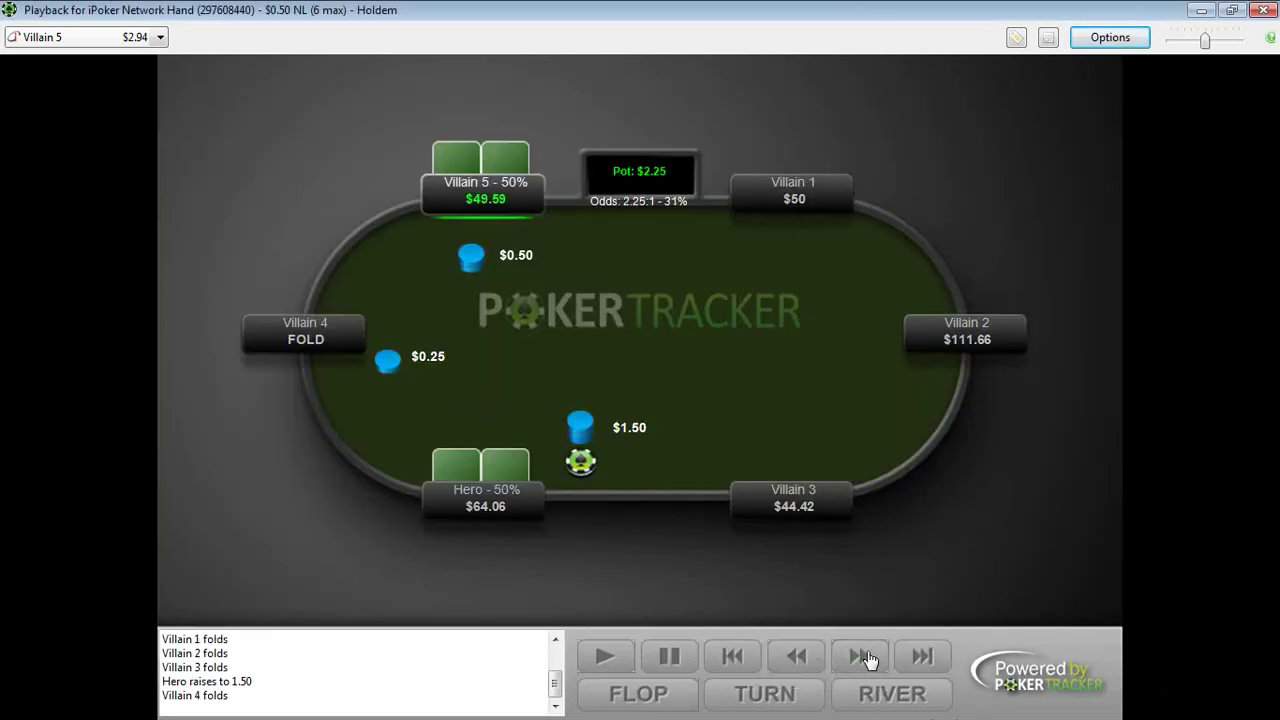
pyautogui.click(866, 657)
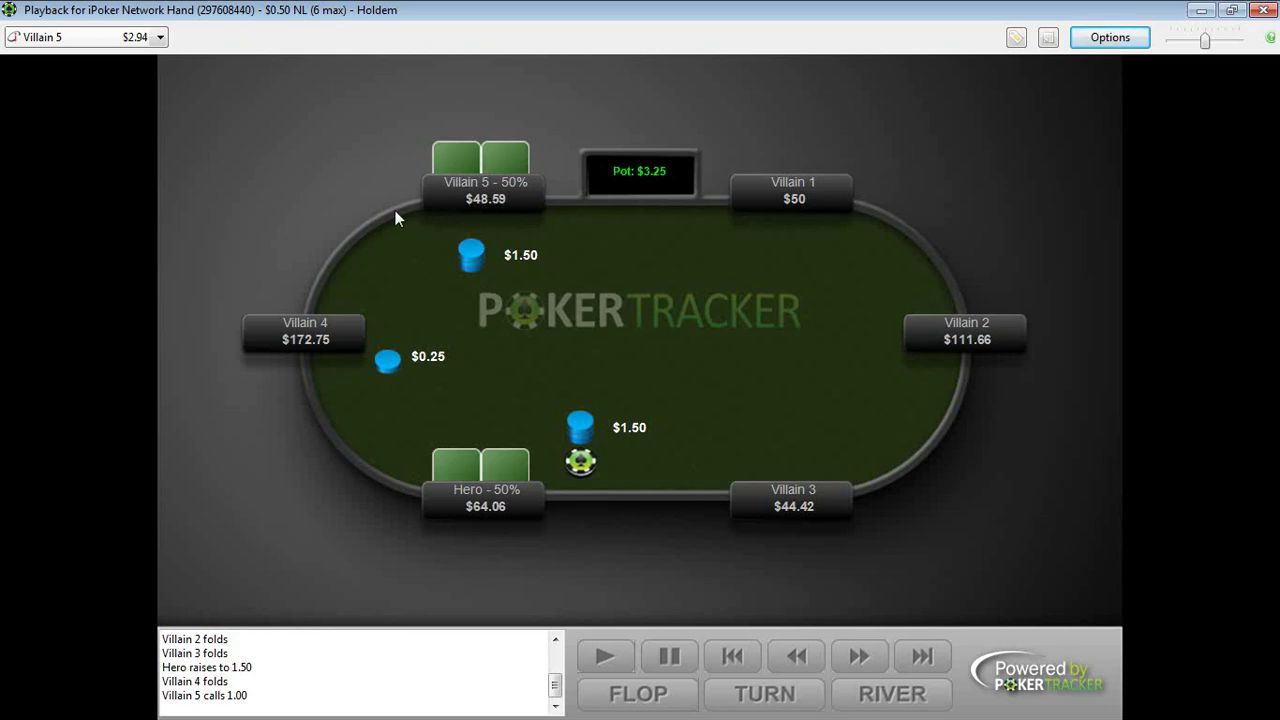
pyautogui.moveTo(374, 223)
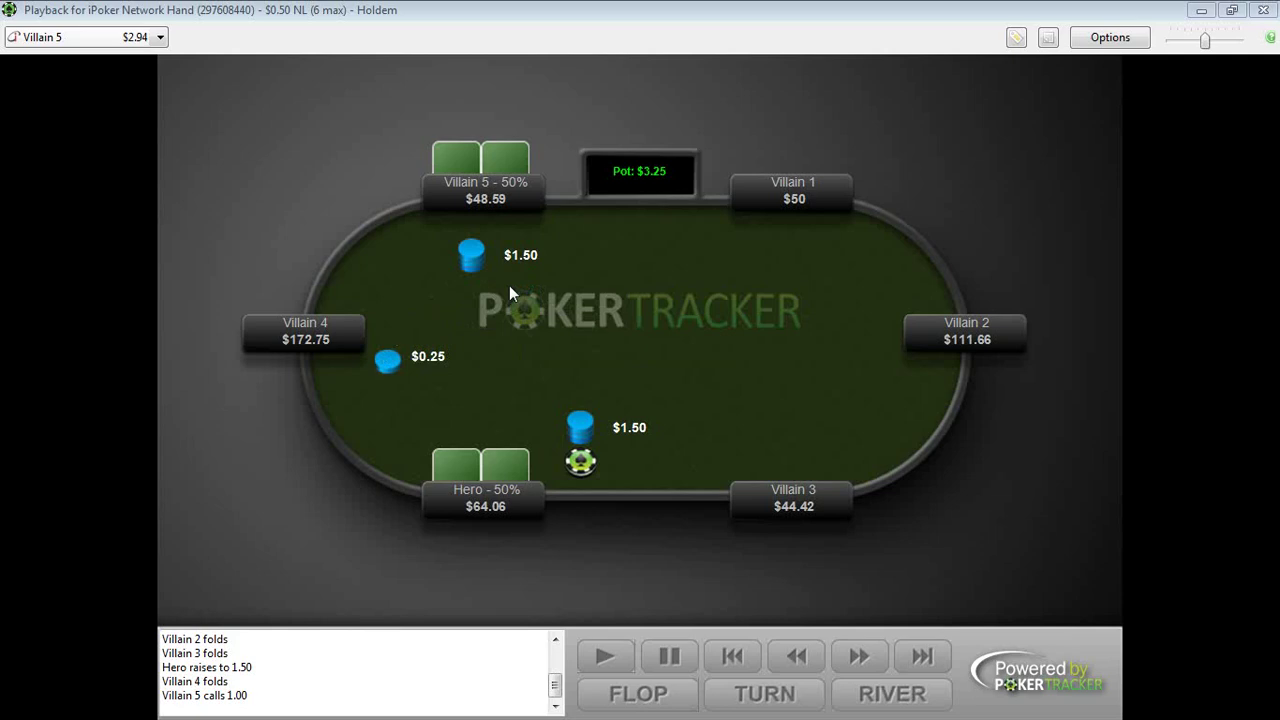
pyautogui.moveTo(509, 330)
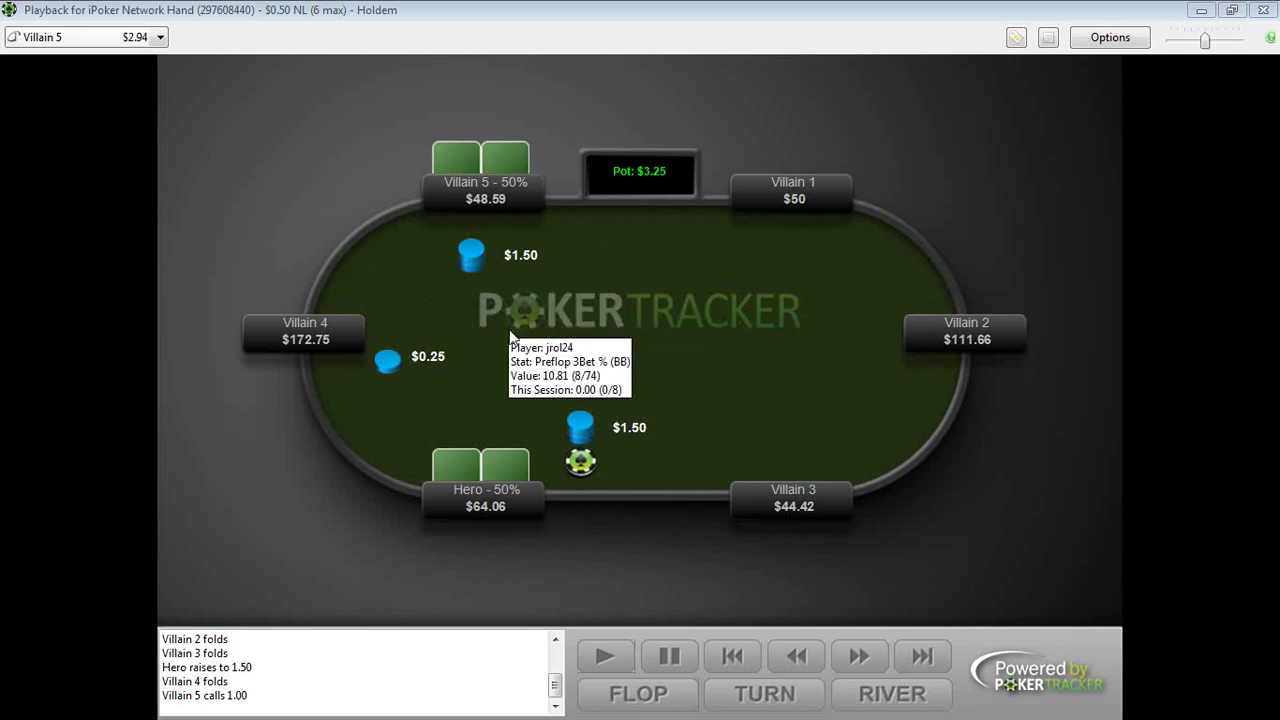
pyautogui.moveTo(461, 277)
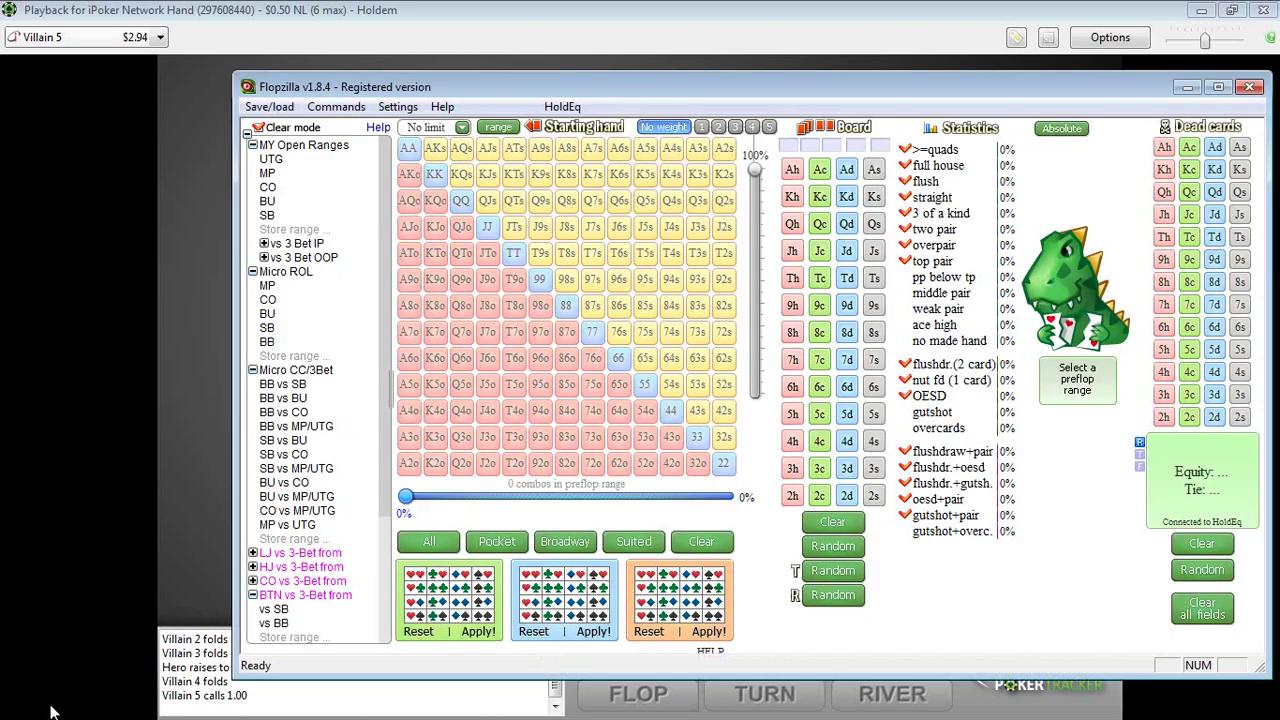
# - In the green Flopzilla window, set Villain 5's preflop range to the band from 11.1% to 38.5% and reposition the window
pyautogui.moveTo(404, 500); pyautogui.dragTo(535, 508)
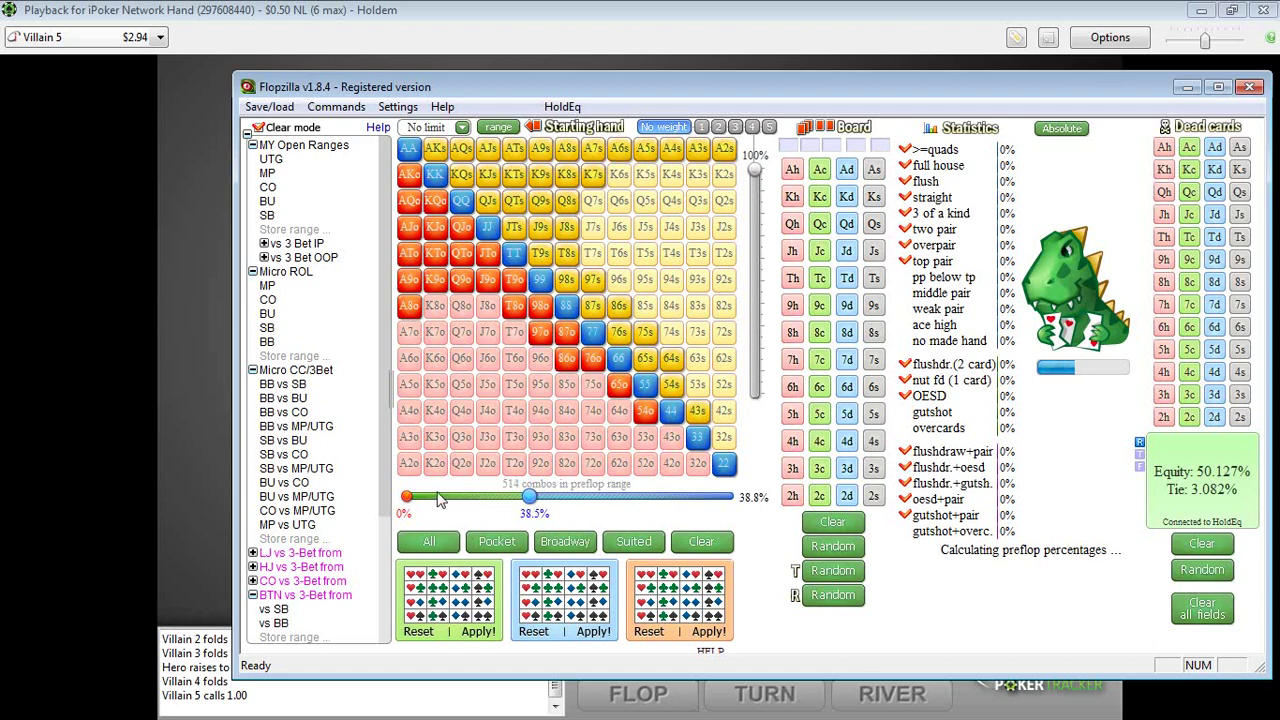
pyautogui.moveTo(409, 500); pyautogui.dragTo(443, 502)
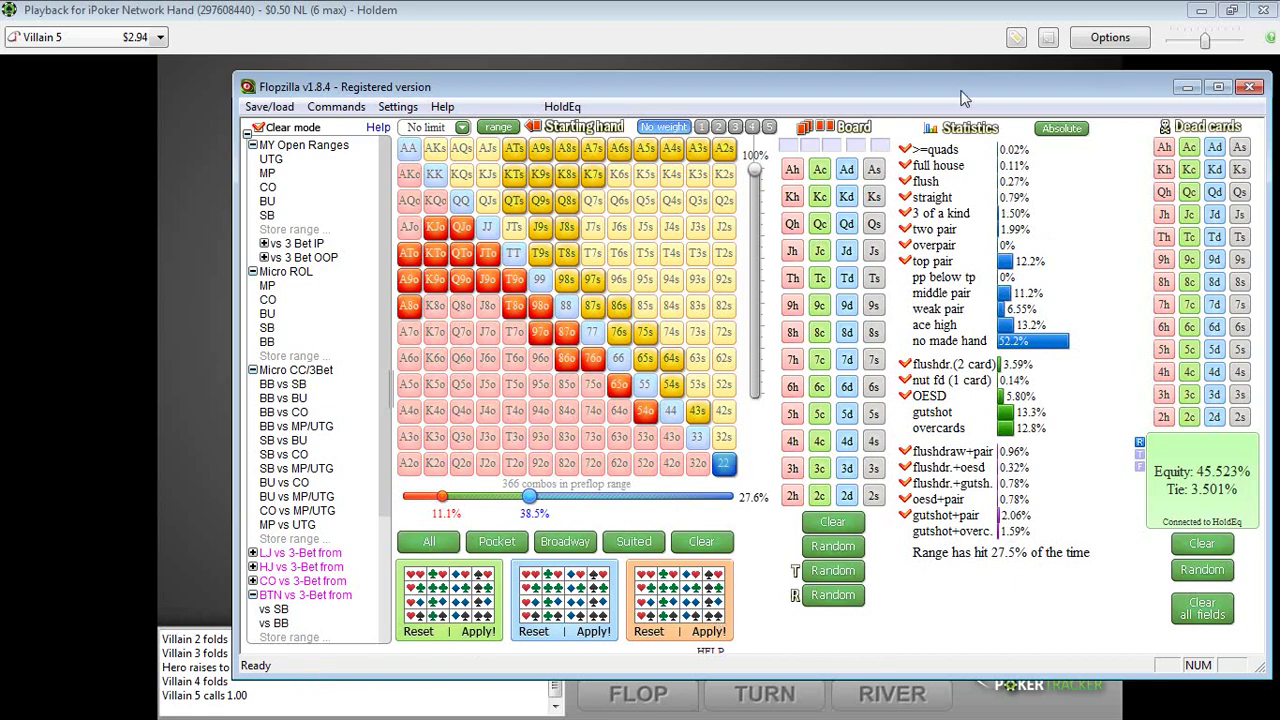
pyautogui.moveTo(951, 95); pyautogui.dragTo(865, 86)
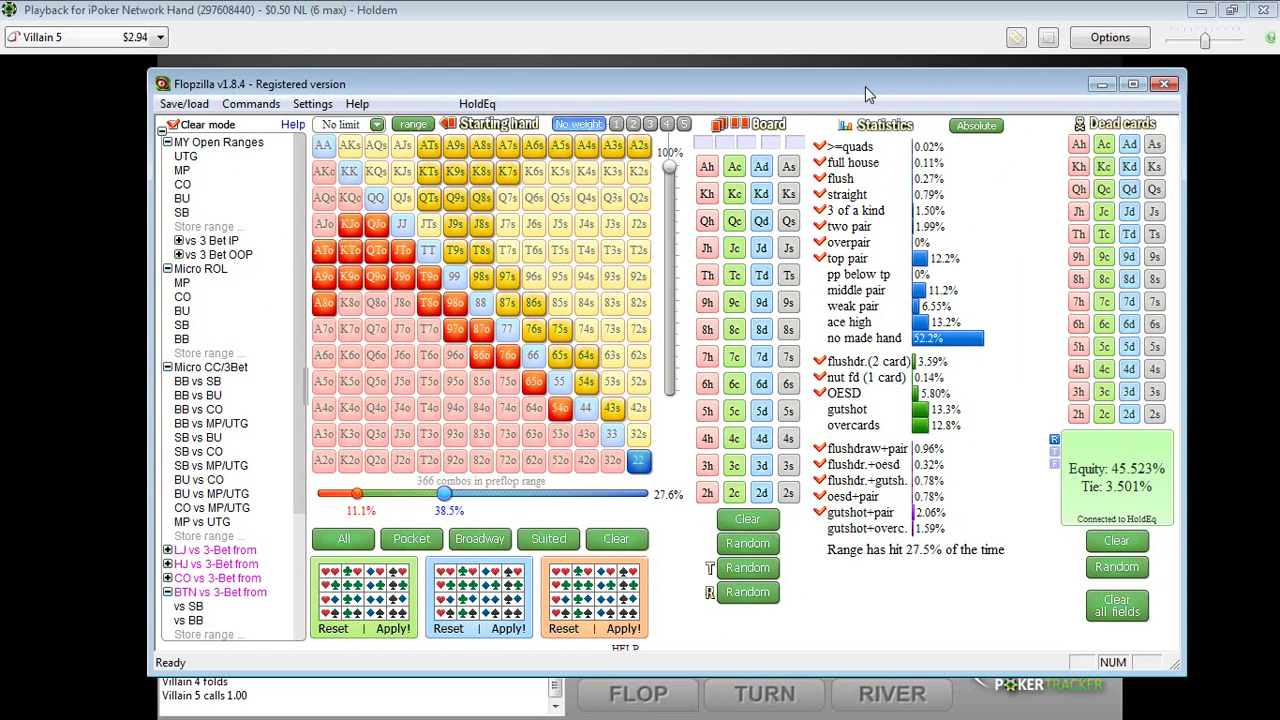
# - Check Villain 5's big-blind 3-bet stat and compare both ranges' preflop equities in HoldEq and the equity matrix
pyautogui.click(838, 19)
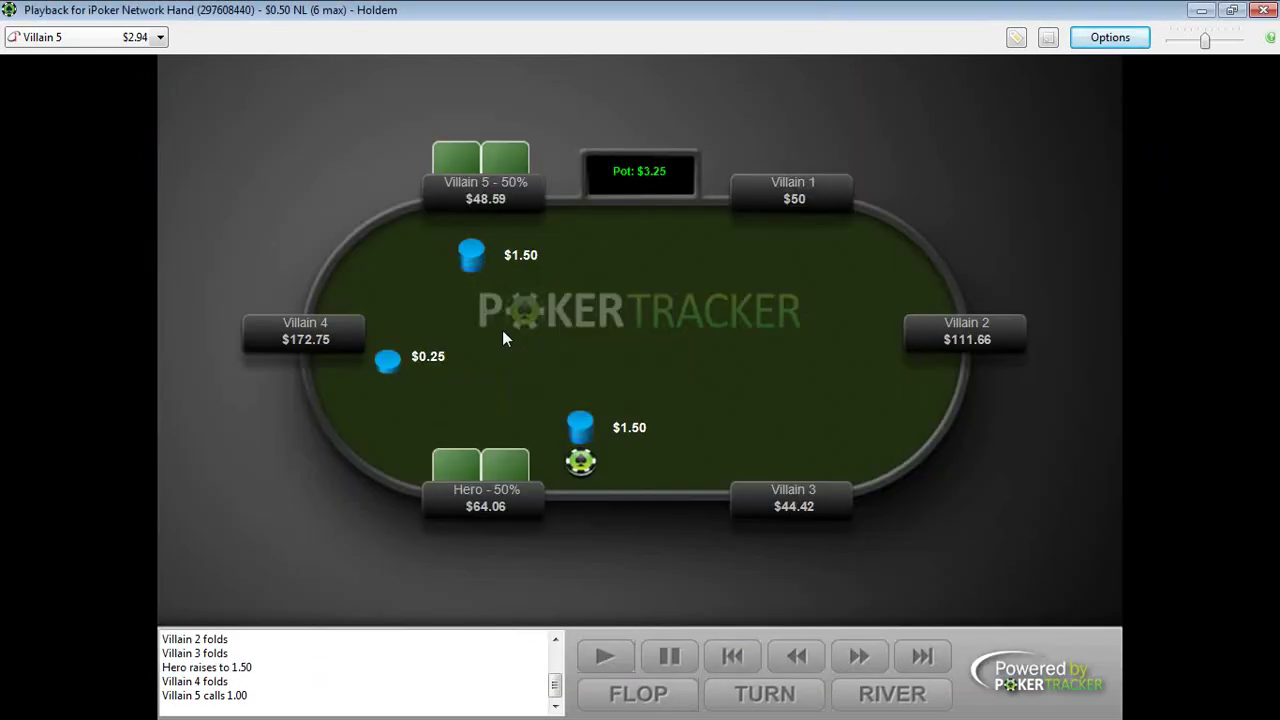
pyautogui.moveTo(502, 330)
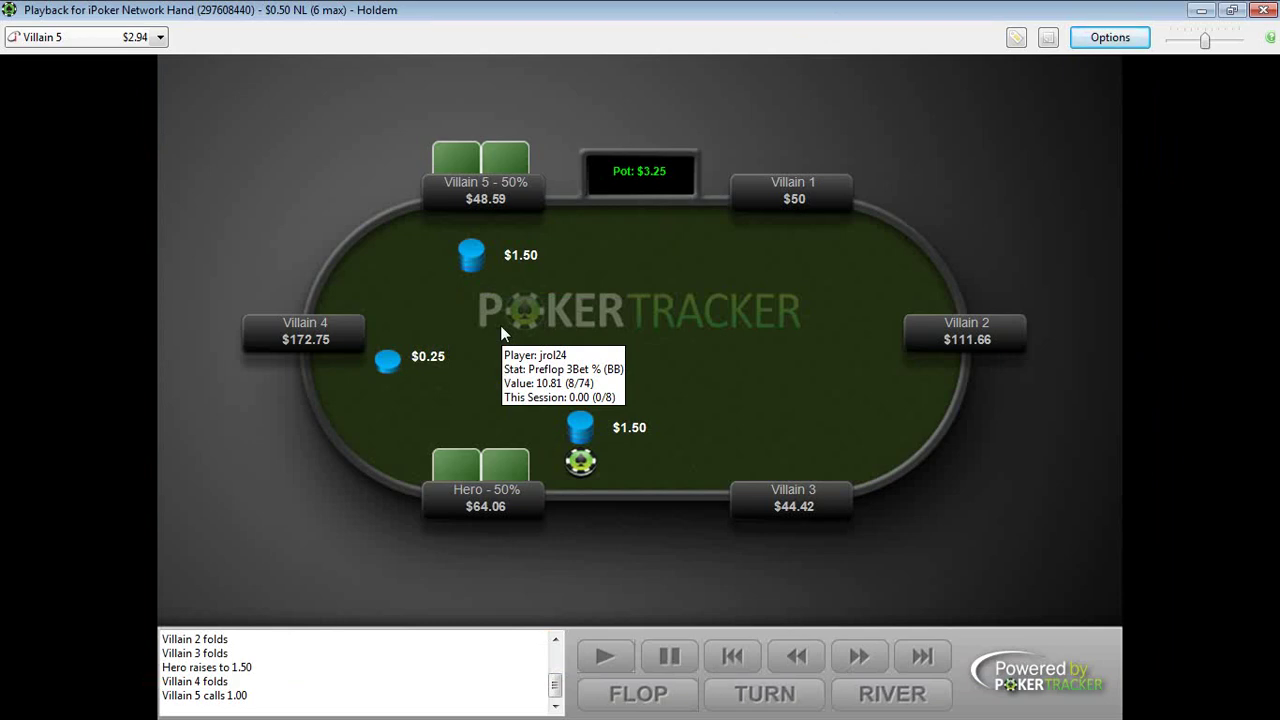
pyautogui.moveTo(505, 282)
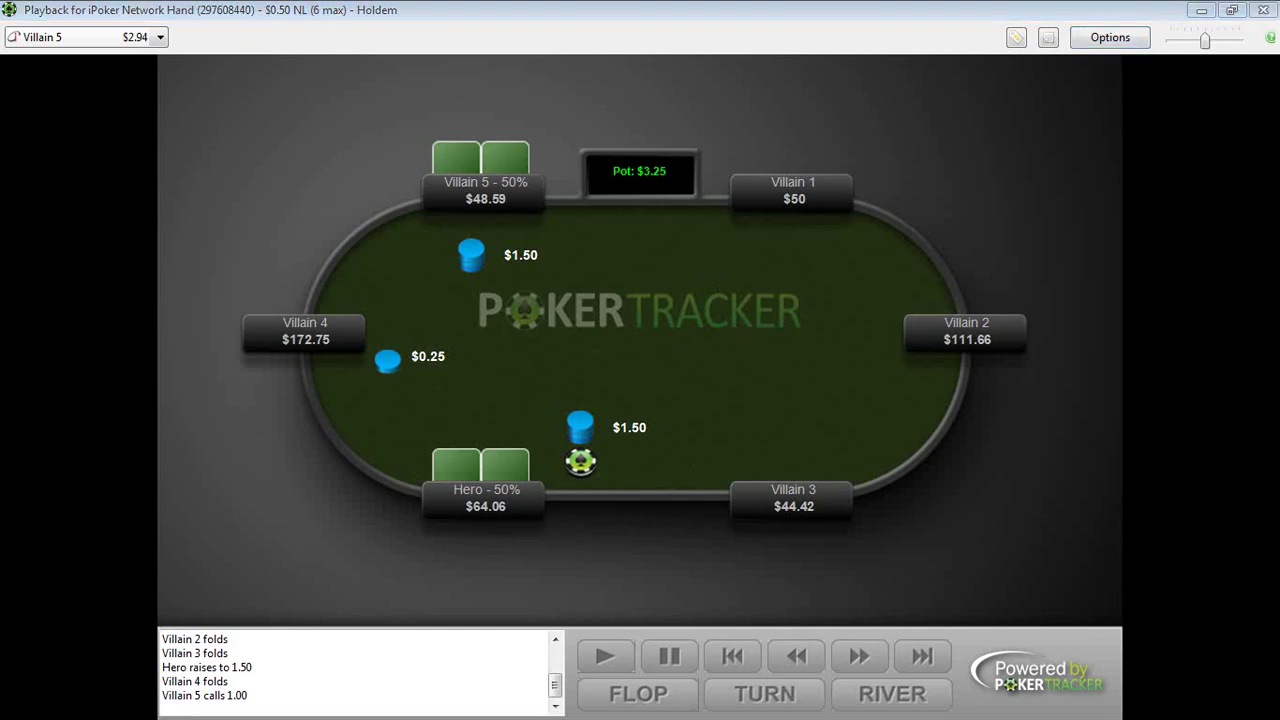
pyautogui.hotkey('alt', 'Tab')
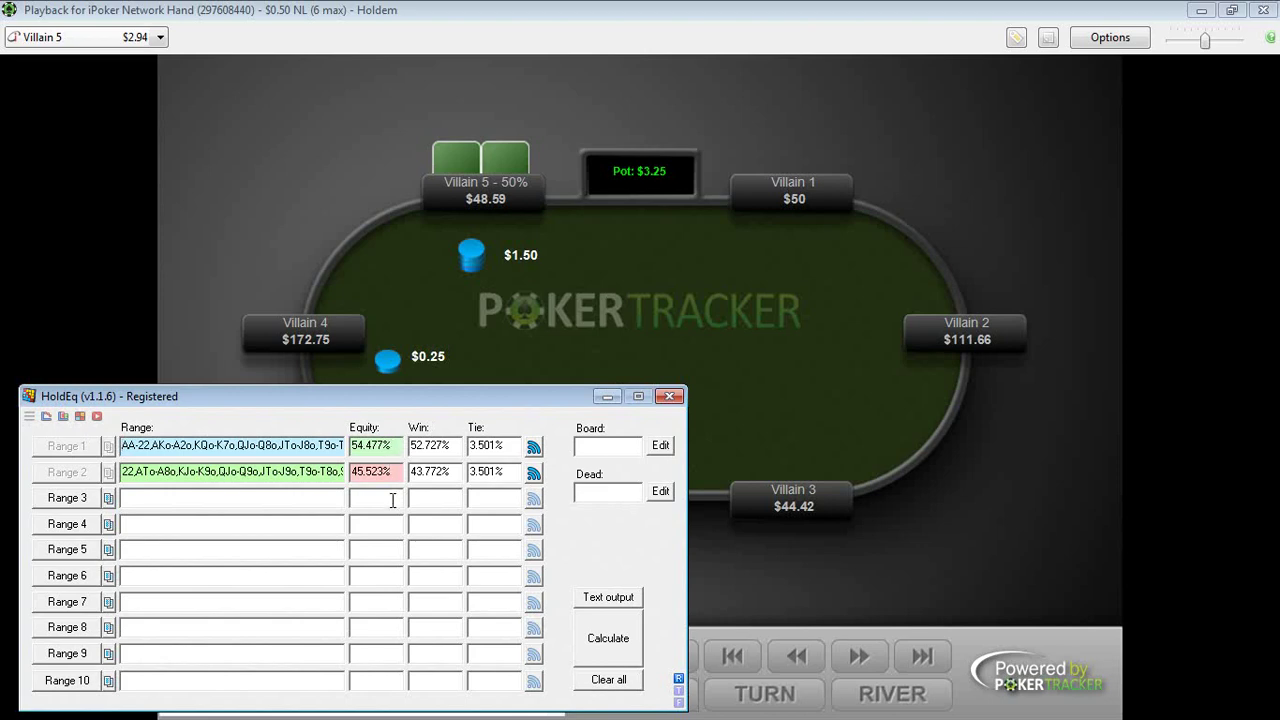
pyautogui.click(425, 18)
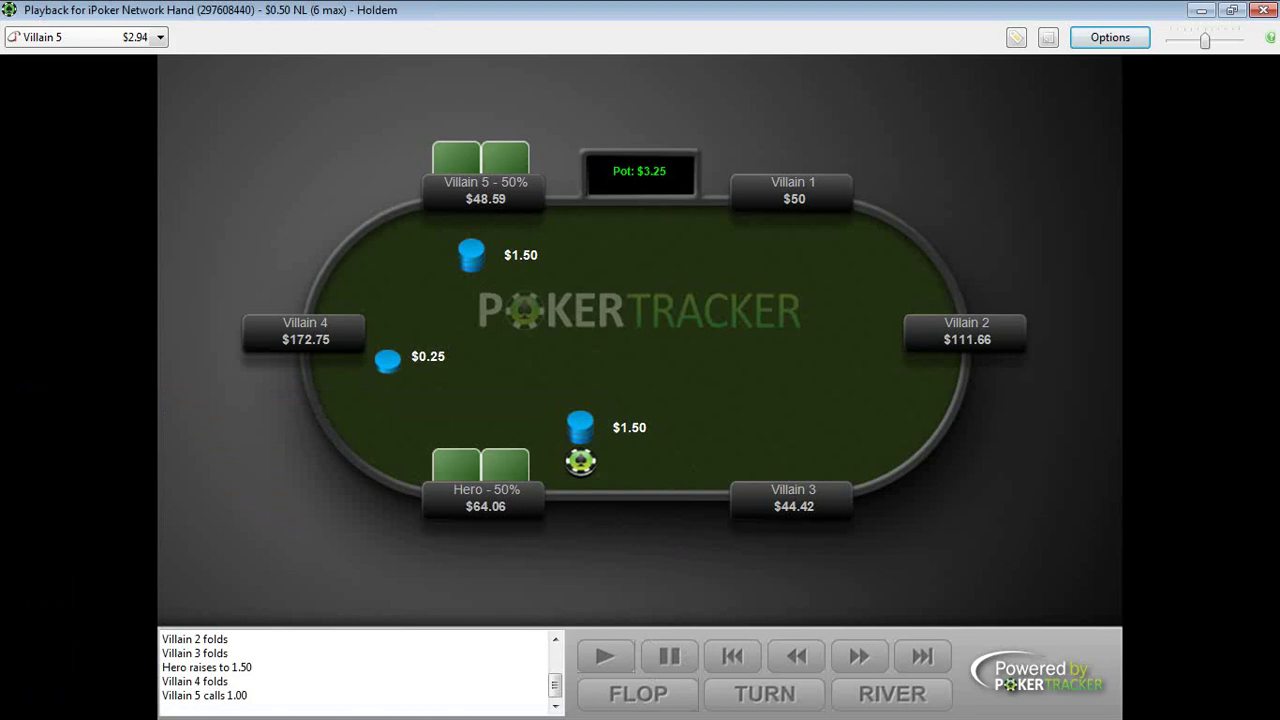
pyautogui.hotkey('alt', 'Tab')
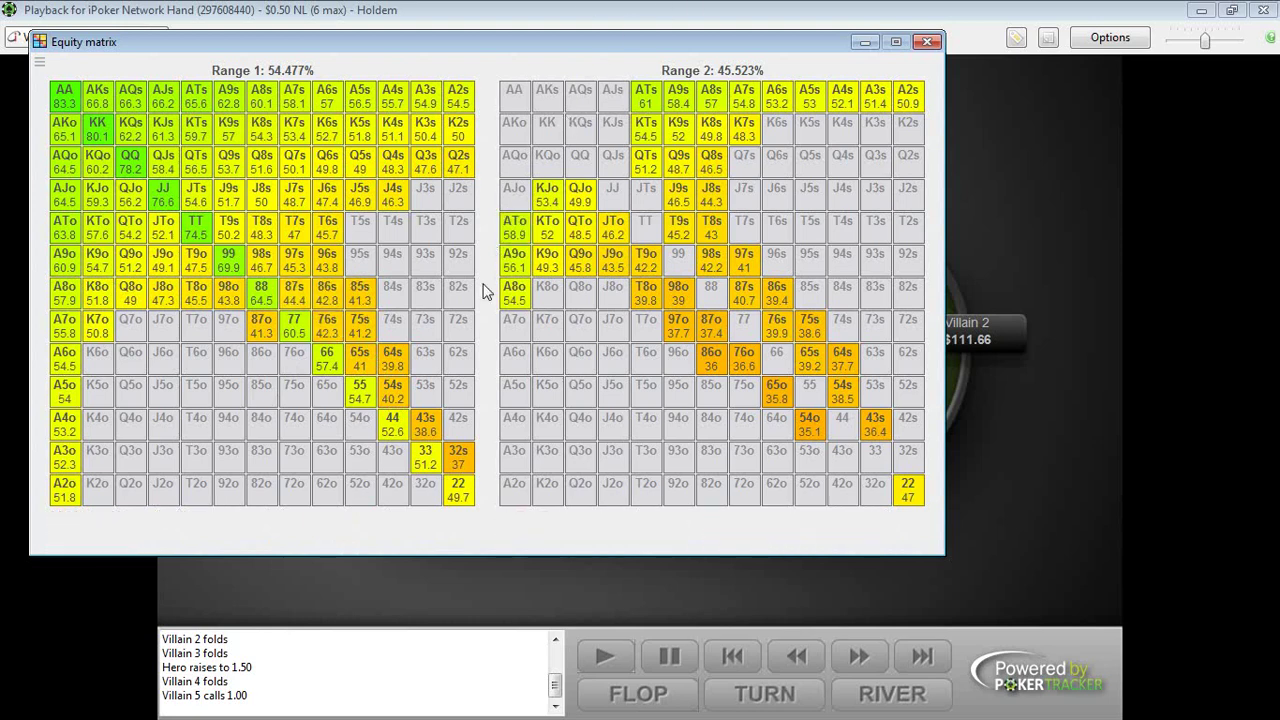
pyautogui.click(858, 48)
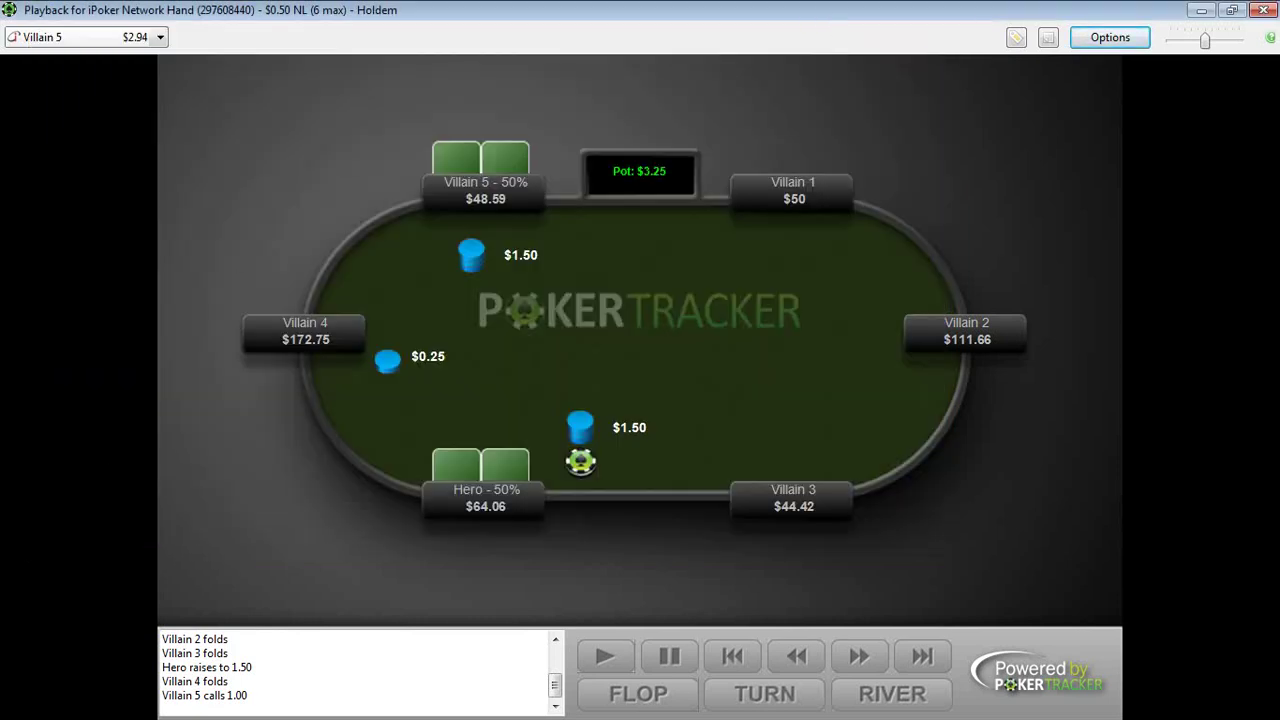
# - Advance the playback to the flop and enter the board 6h Qh 4d in Hero's Flopzilla window
pyautogui.click(858, 660)
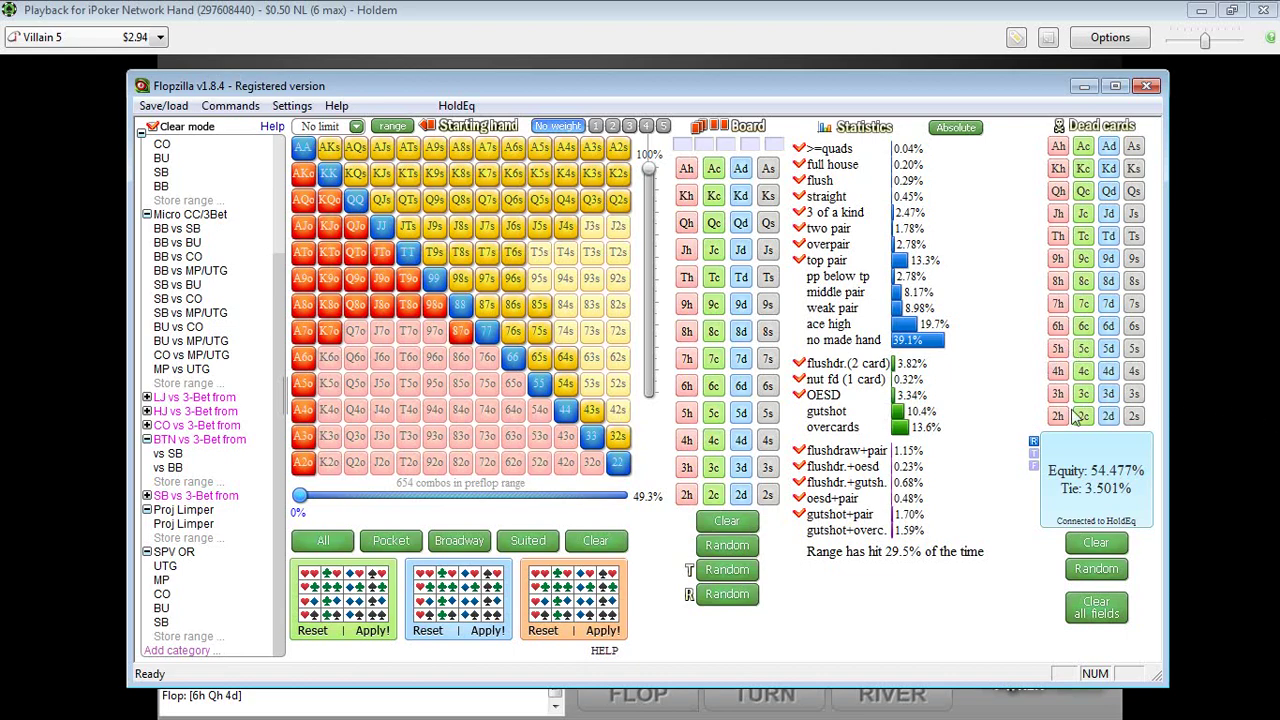
pyautogui.click(686, 388)
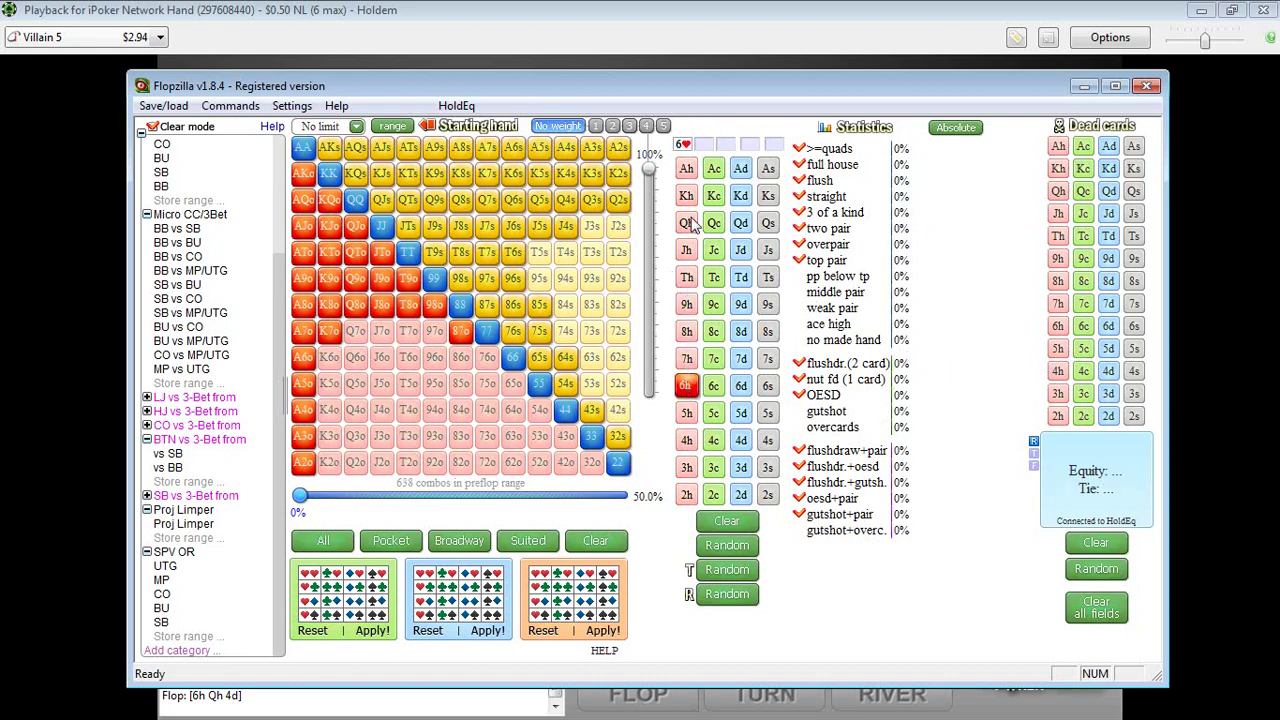
pyautogui.click(687, 223)
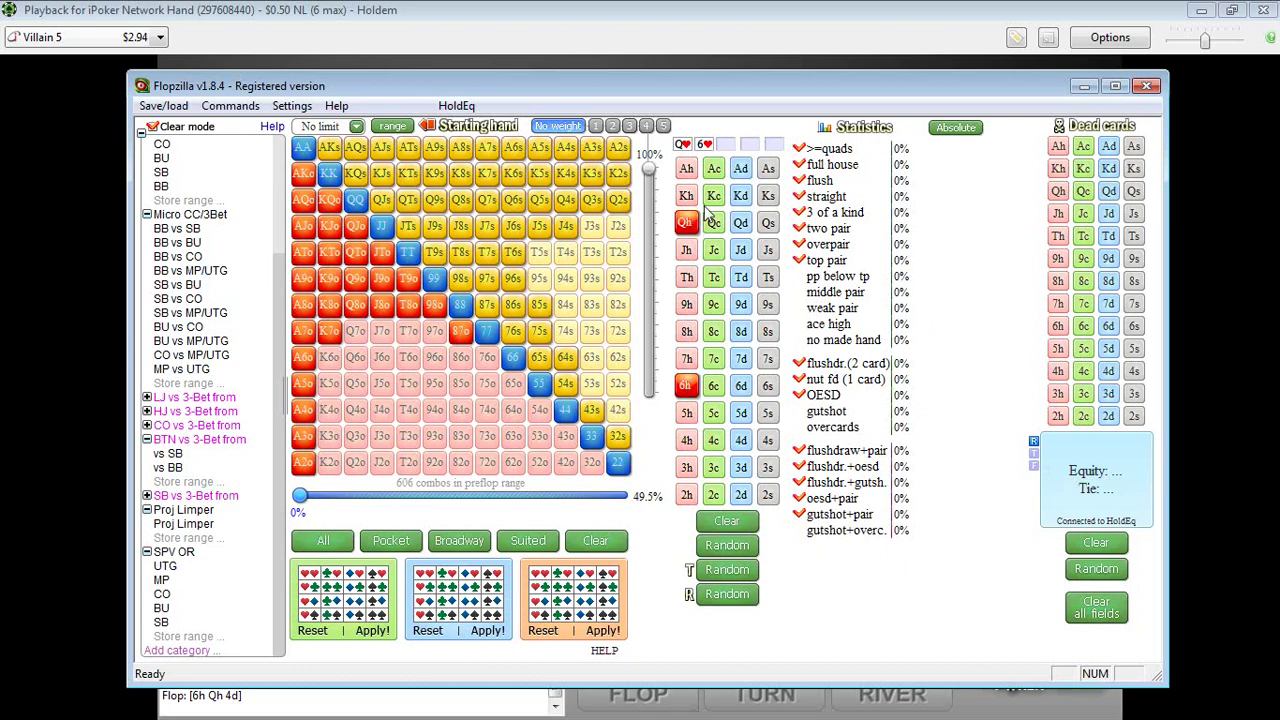
pyautogui.click(741, 441)
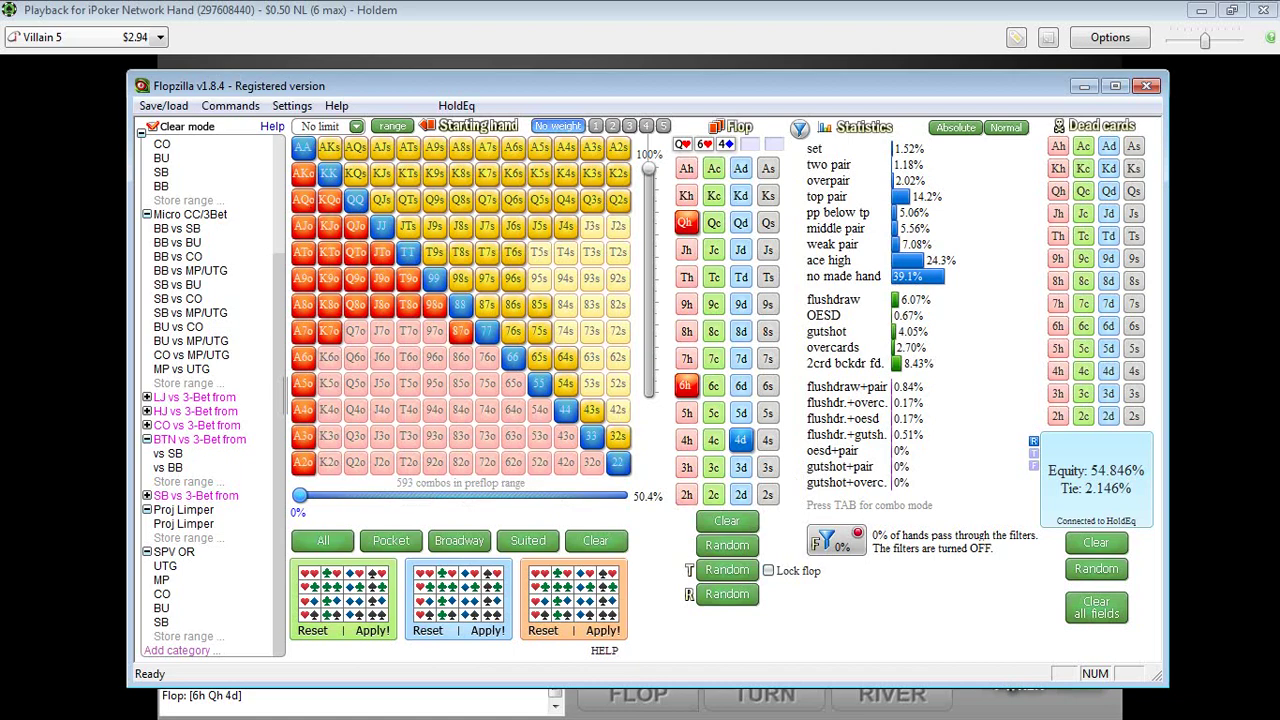
# - Switch to Notepad and replace the old text with the lines "593 Pre Flop Range" and "70%"
pyautogui.moveTo(0, 186); pyautogui.dragTo(440, 70)
pyautogui.moveTo(397, 118); pyautogui.dragTo(310, 112)
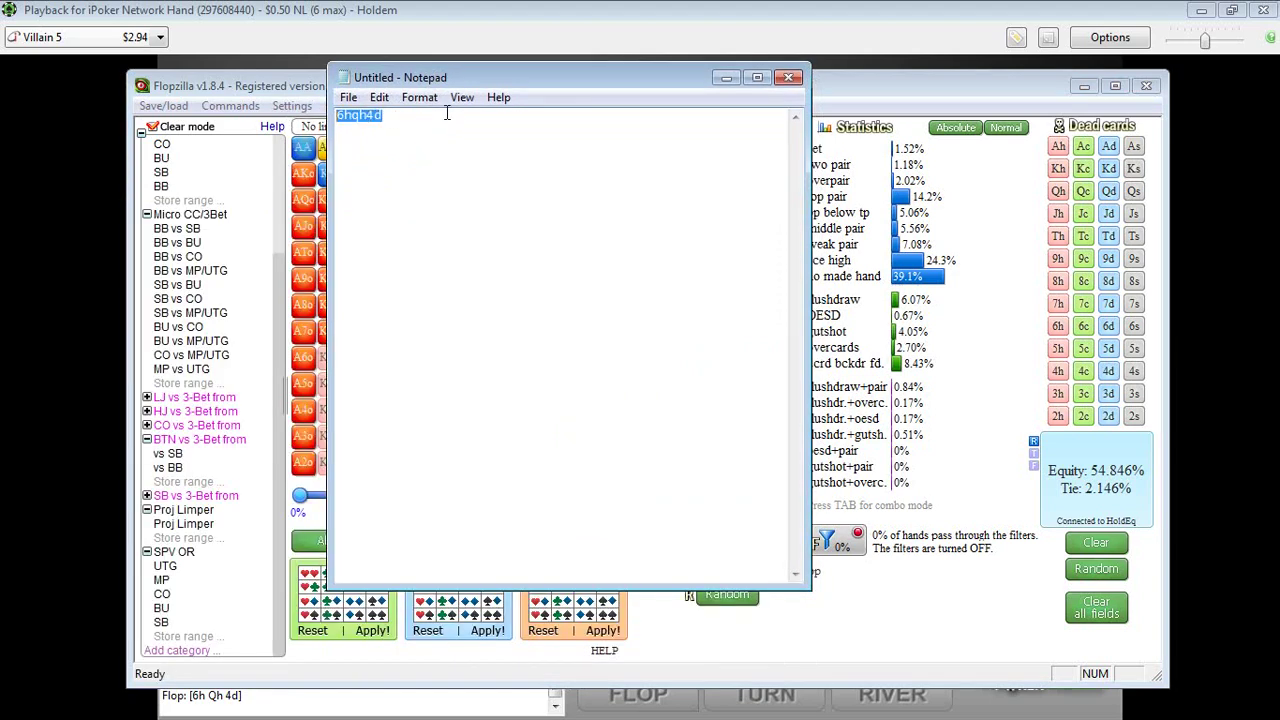
pyautogui.hotkey('ctrl', 'x')
pyautogui.write('593 Pre Flop Range')
pyautogui.press('Return')
pyautogui.write('70%')
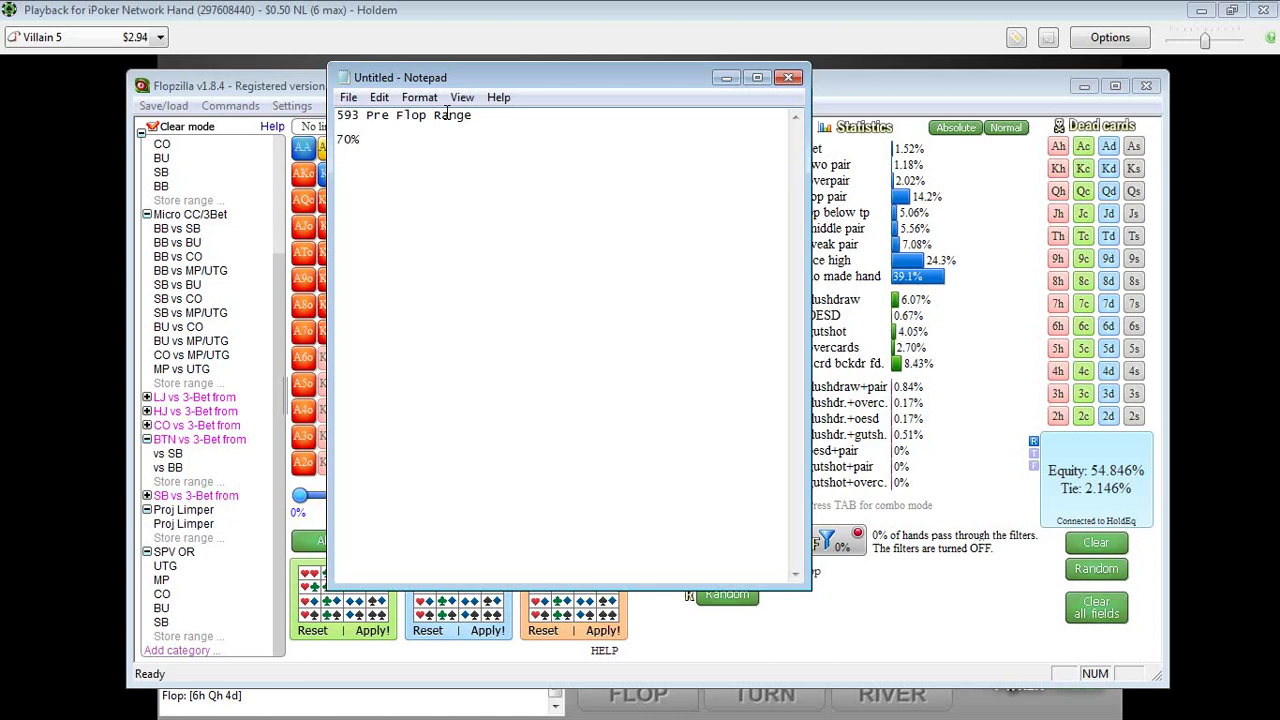
# - Add the lines "1:2", "415 Combos", "137 Value Combos" and "278 Bluff Combos" to the note and move Notepad out of the way
pyautogui.write('1:2')
pyautogui.press('Return')
pyautogui.write('71%')
pyautogui.press('BackSpace')
pyautogui.press('BackSpace')
pyautogui.press('BackSpace')
pyautogui.write('415 Combos')
pyautogui.press('Return')
pyautogui.press('Return')
pyautogui.write('137 Value Combos')
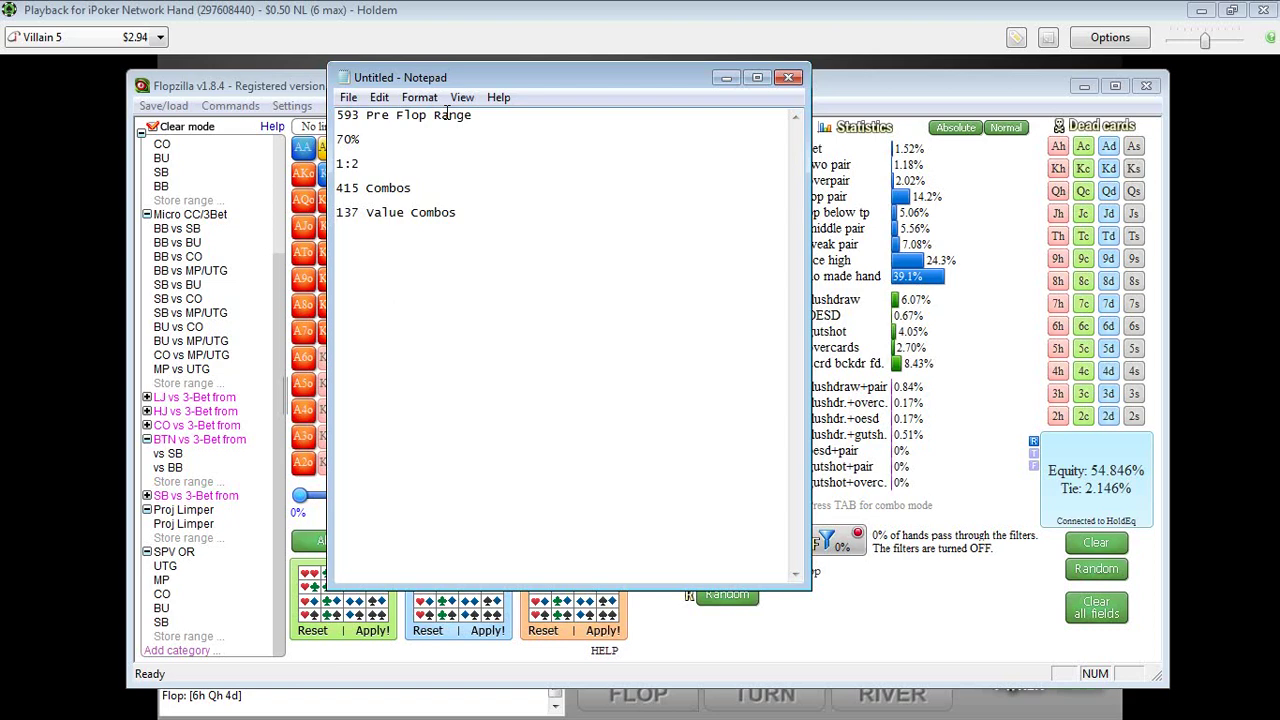
pyautogui.write('278 Bluff Combos')
pyautogui.moveTo(662, 80); pyautogui.dragTo(0, 112)
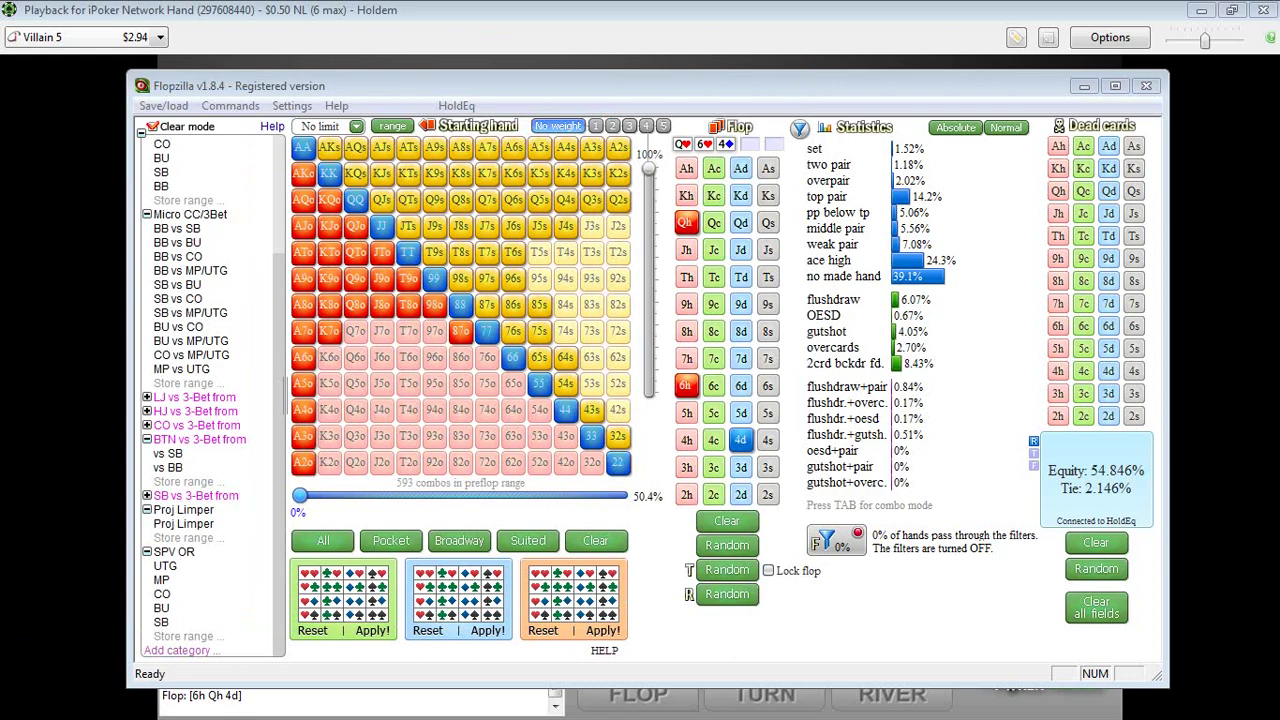
# - Examine the equity matrix for both ranges on the 6h Qh 4d flop and return to the hand playback
pyautogui.click(517, 48)
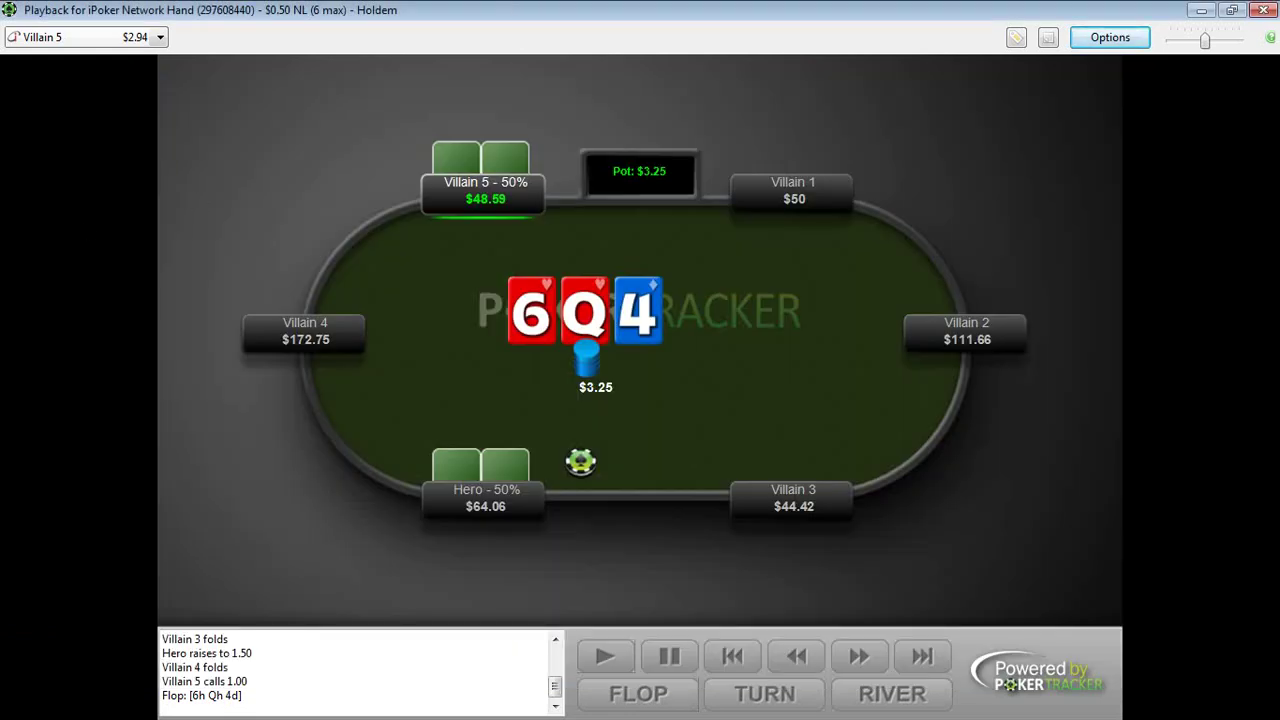
pyautogui.hotkey('alt', 'Tab')
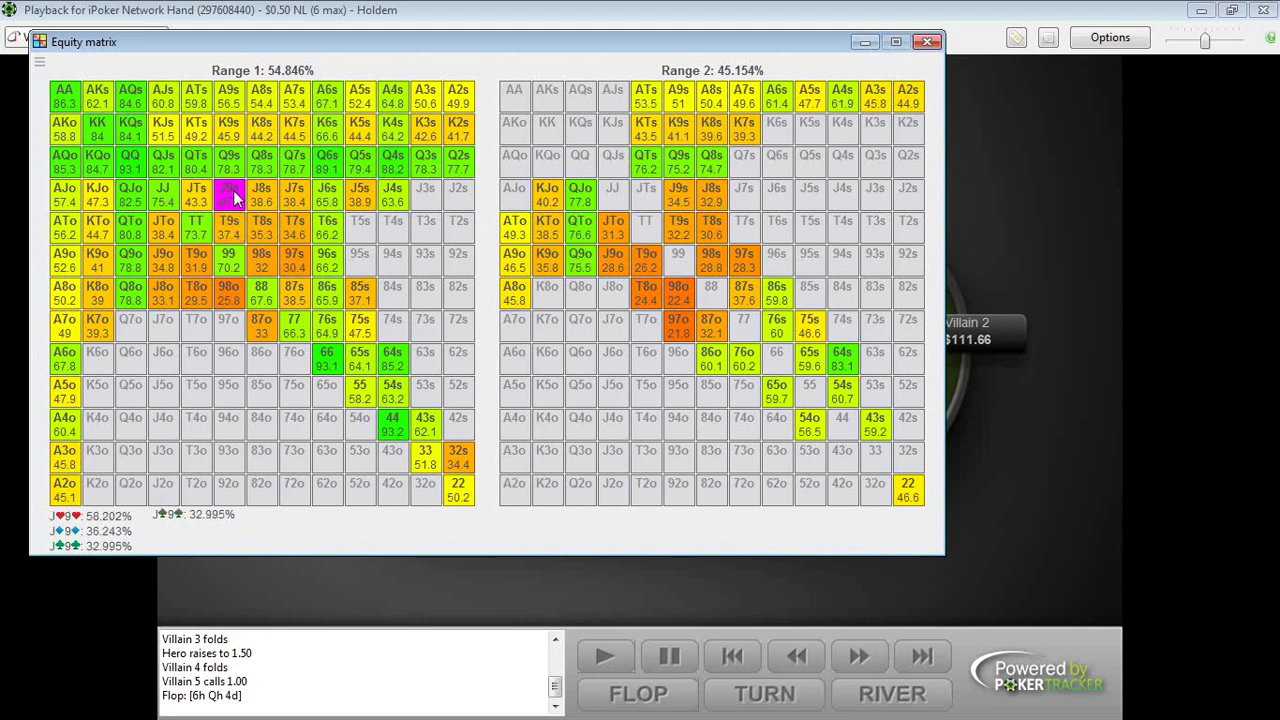
pyautogui.click(340, 12)
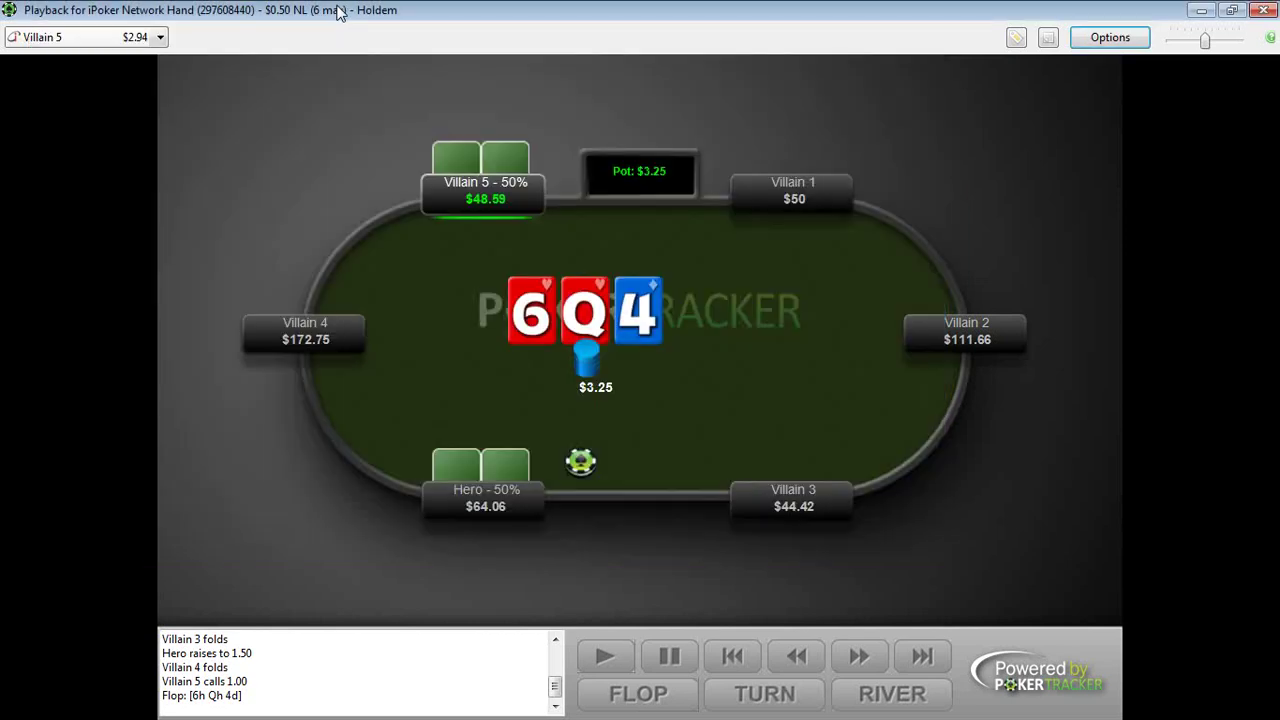
# - Advance the playback past Villain 5's flop check and bring up Hero's Flopzilla statistics in combo mode
pyautogui.click(862, 660)
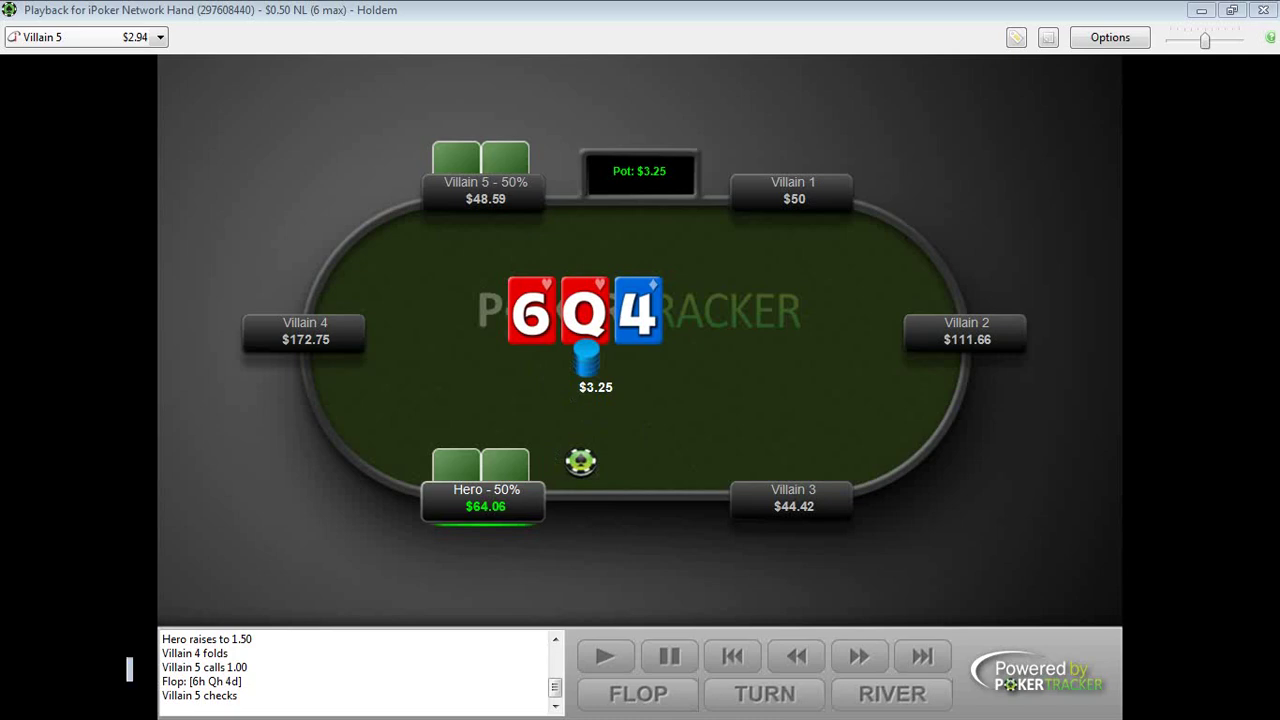
pyautogui.hotkey('alt', 'Tab')
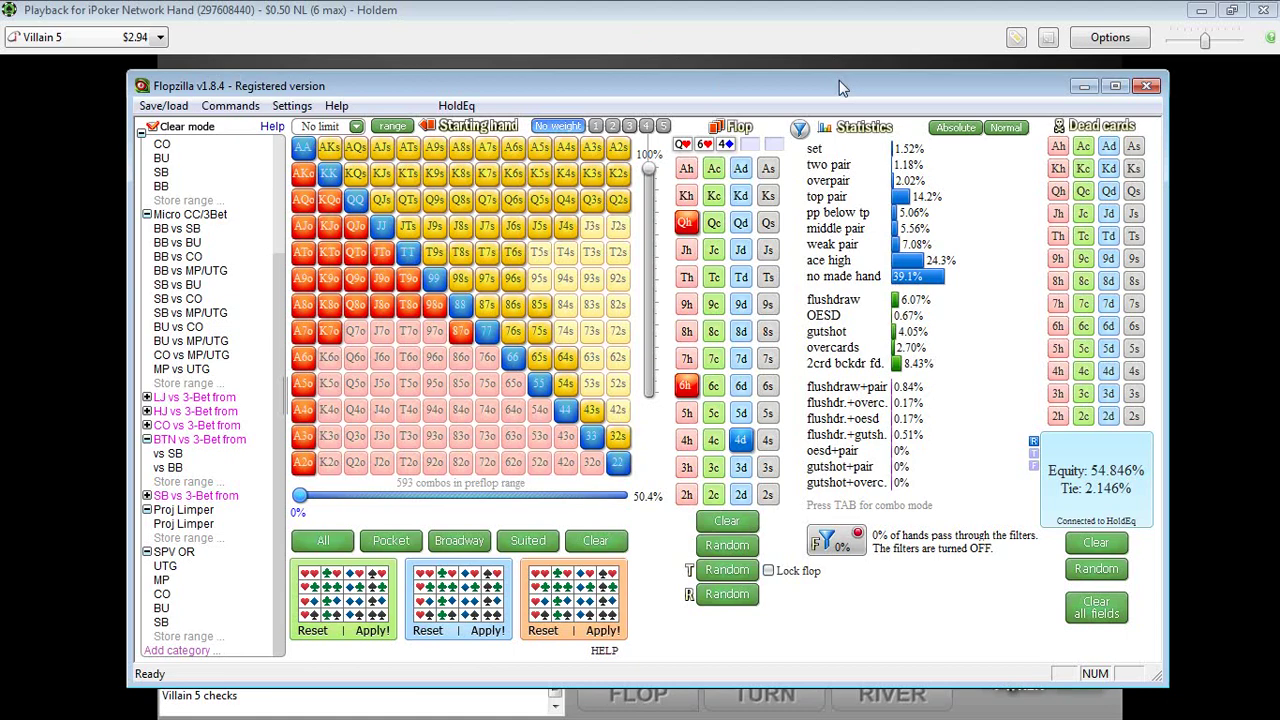
pyautogui.press('Tab')
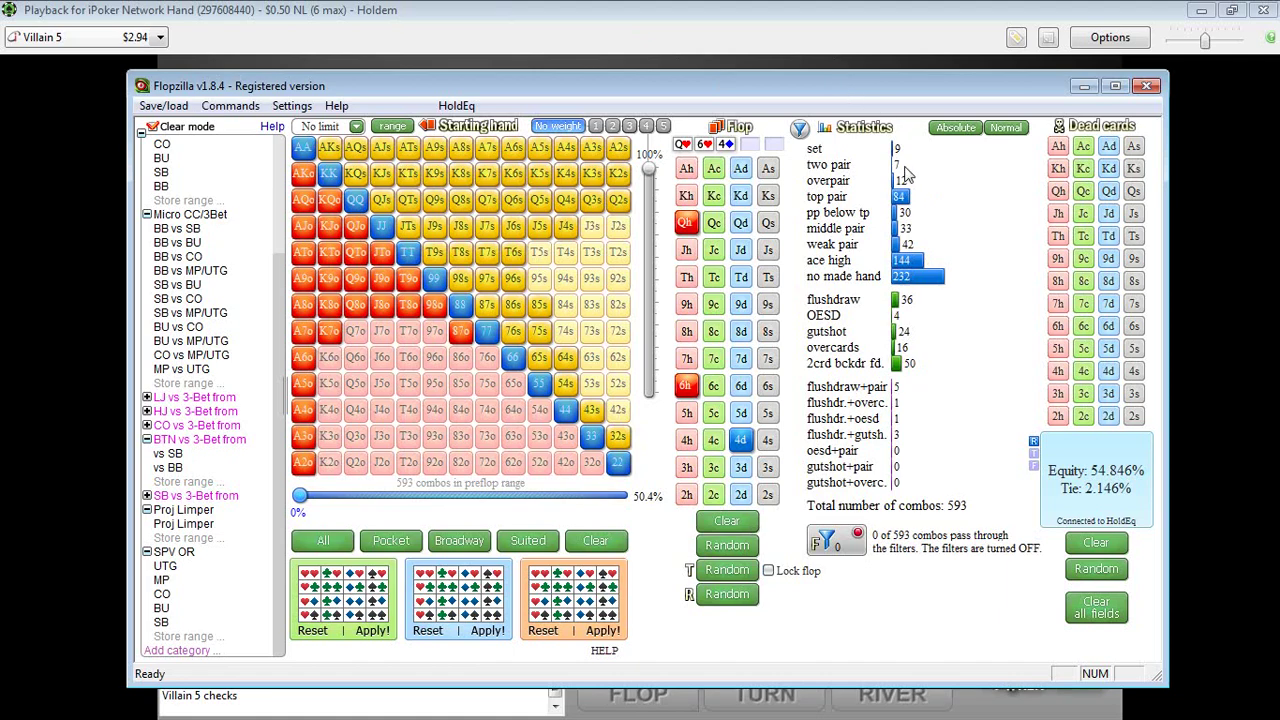
# - Add sets, two pair, overpairs and top pair to Hero's flop filter, checking which hands each category contains
pyautogui.moveTo(900, 150)
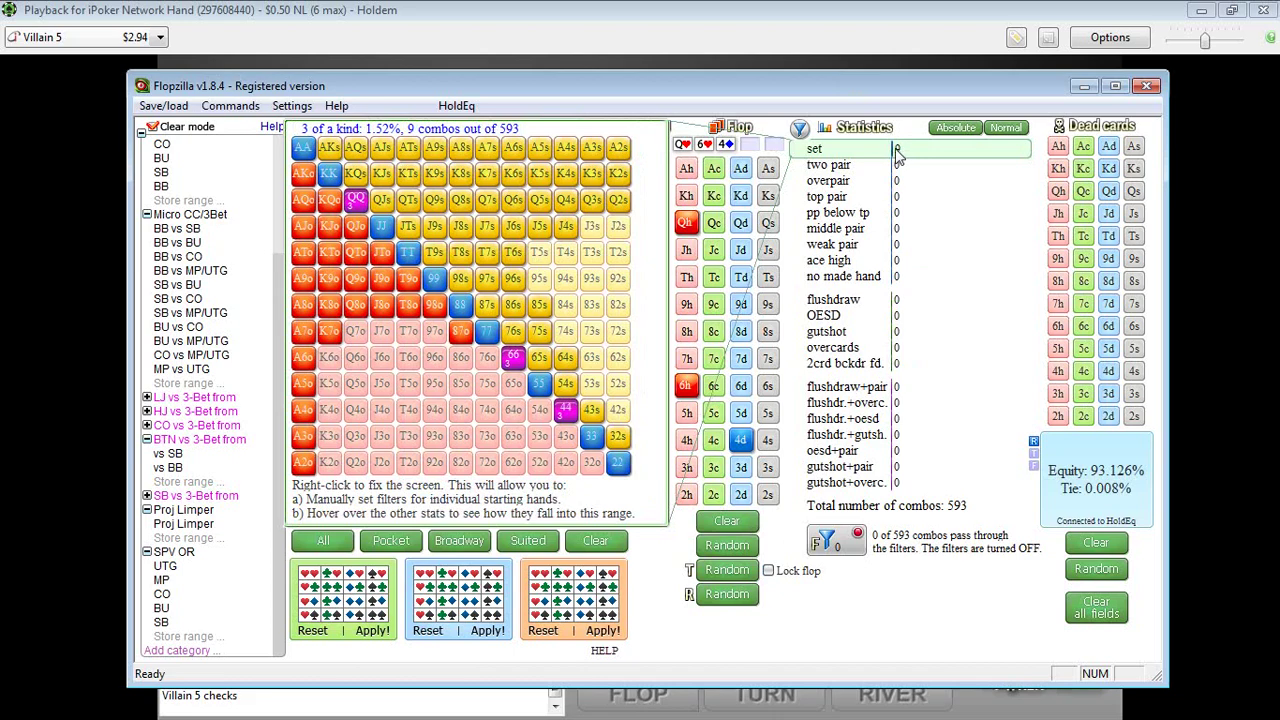
pyautogui.click(803, 155)
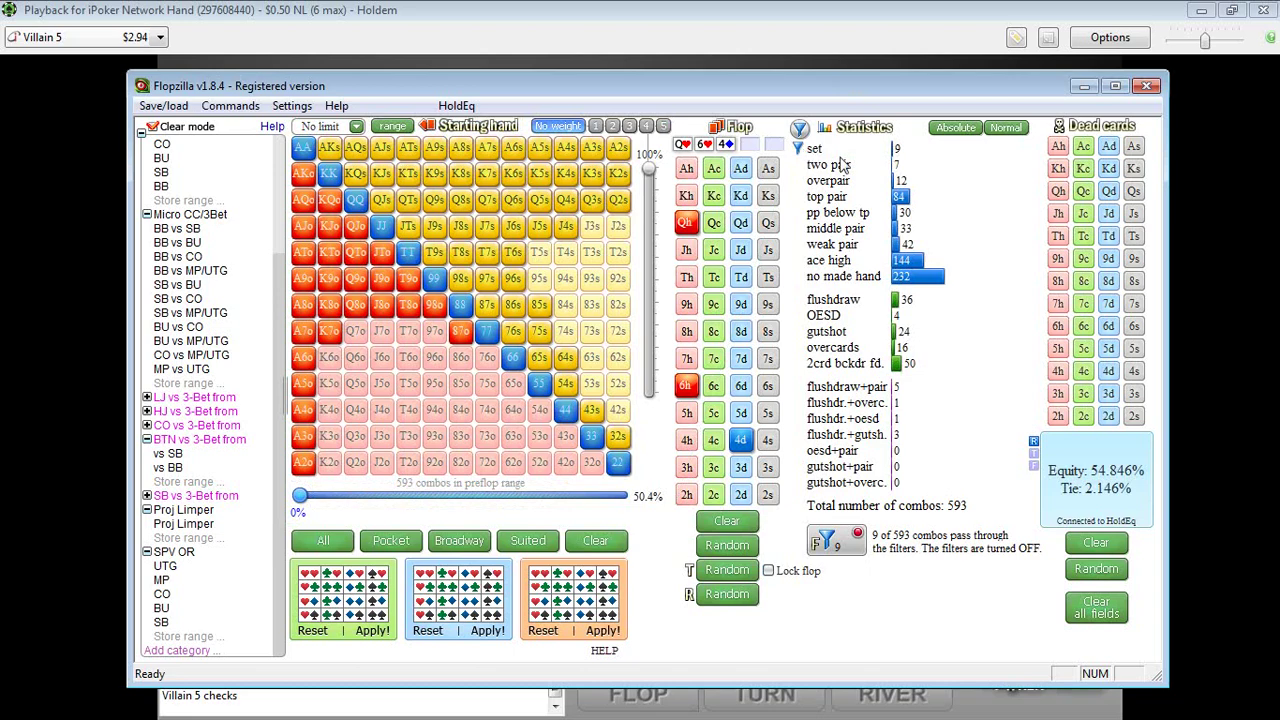
pyautogui.moveTo(912, 172)
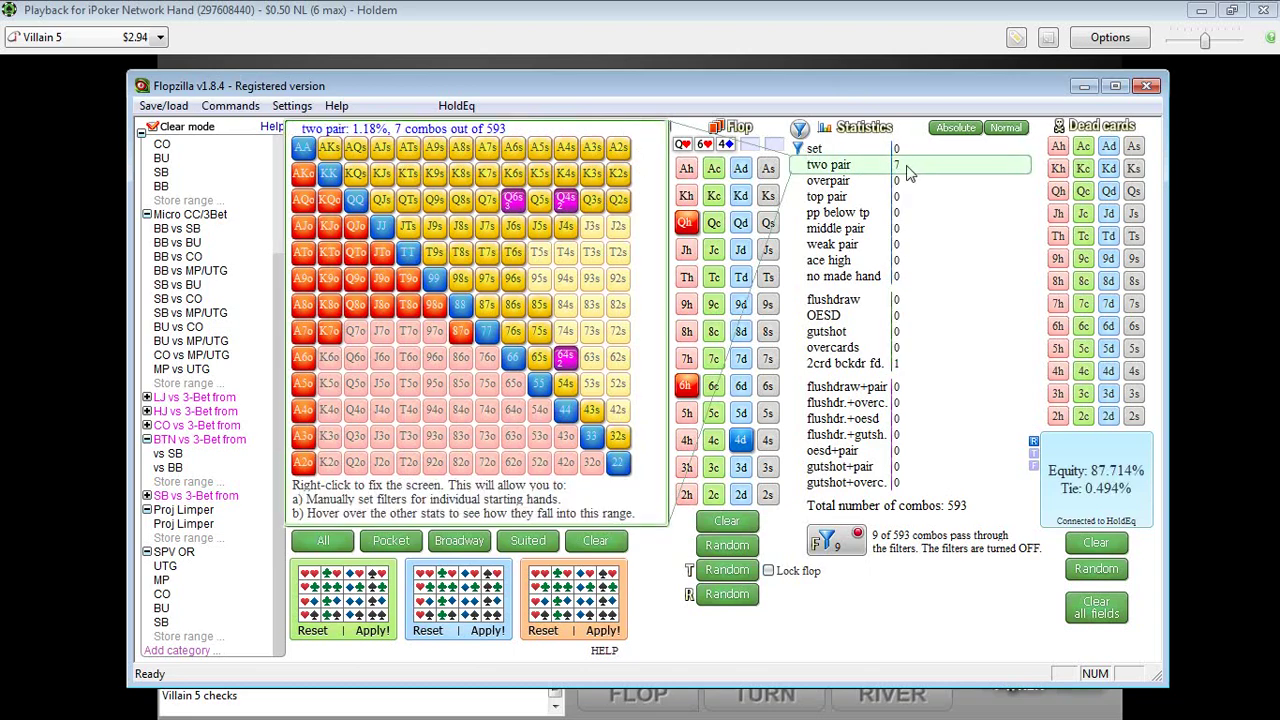
pyautogui.click(822, 166)
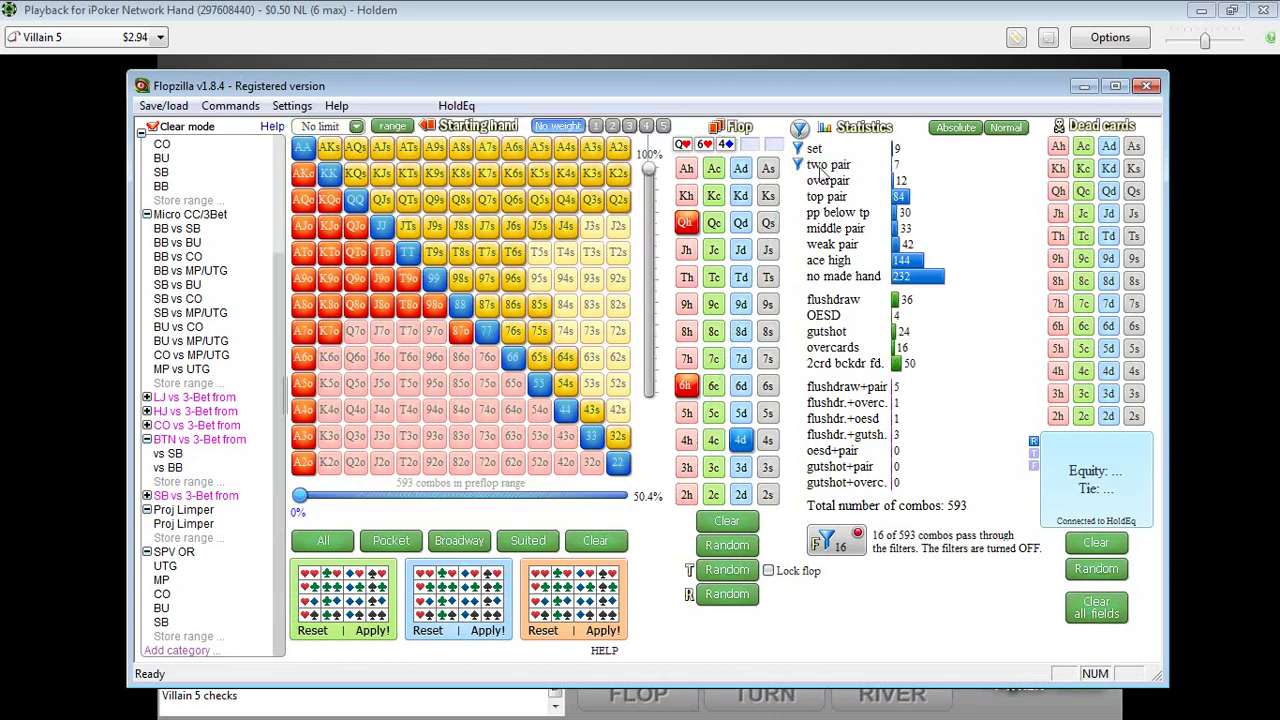
pyautogui.moveTo(897, 181)
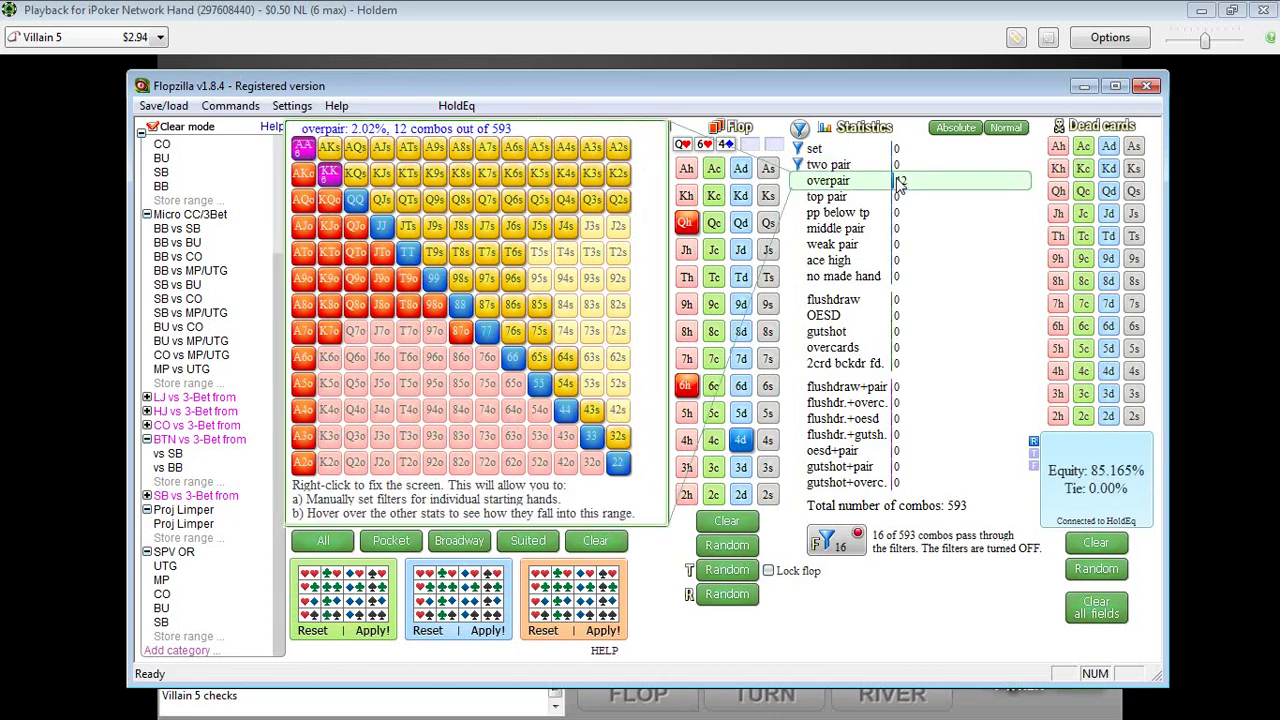
pyautogui.click(806, 182)
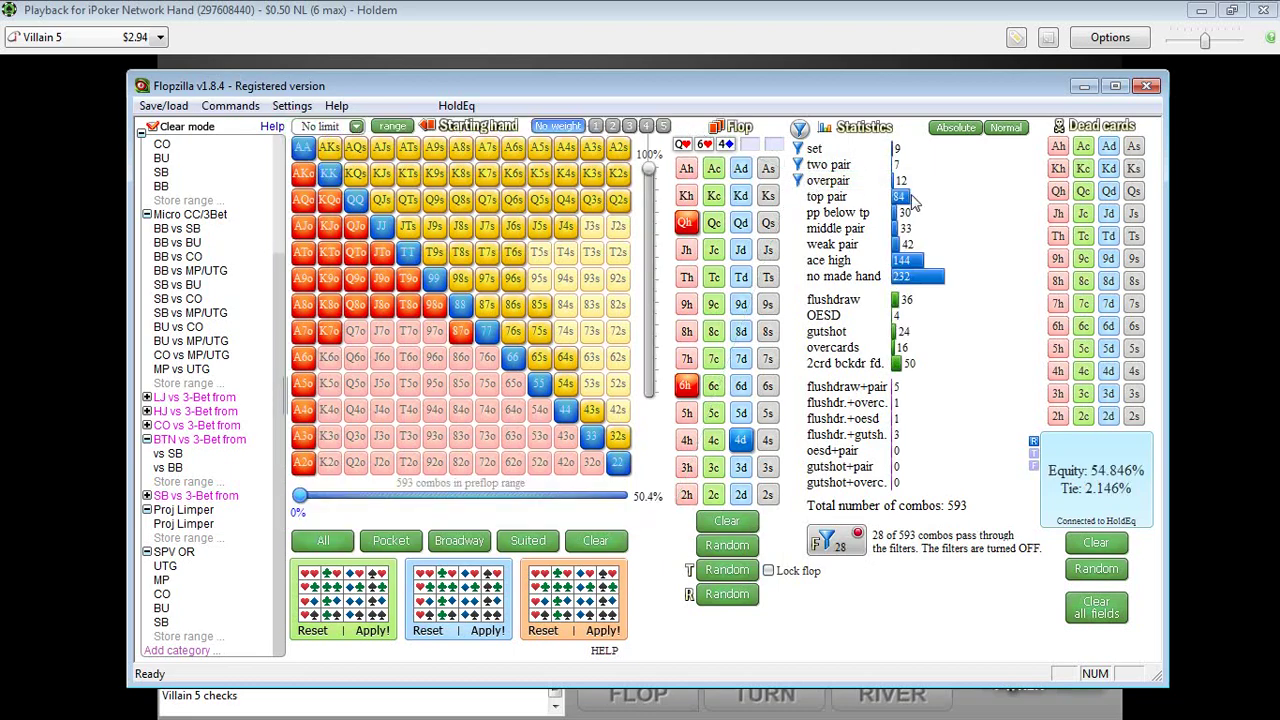
pyautogui.moveTo(902, 202)
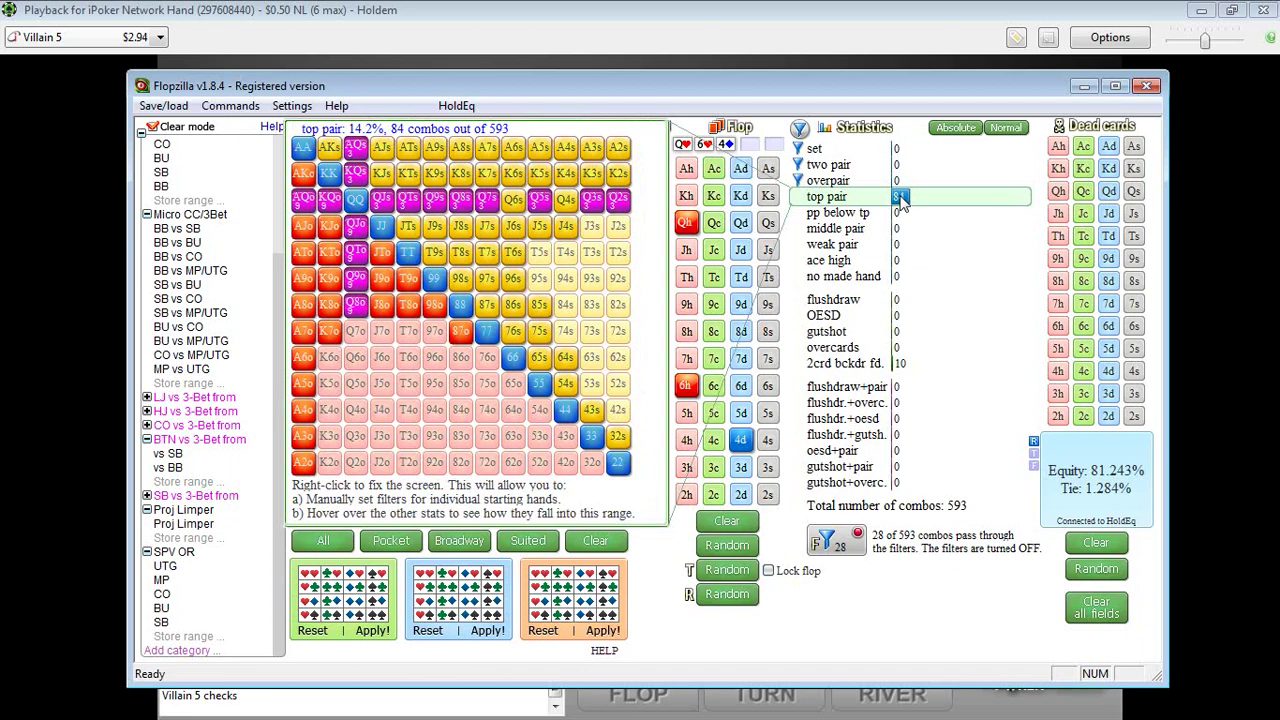
pyautogui.click(805, 200)
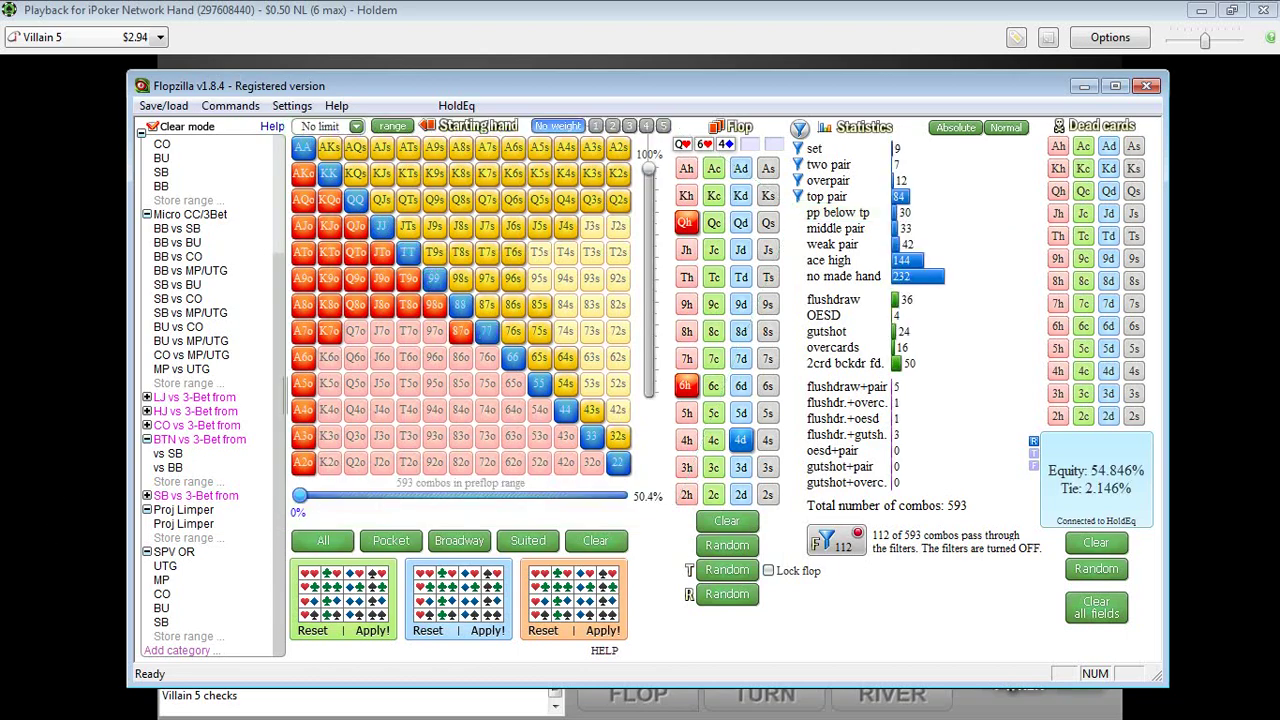
# - Check the equities of JJ down to 77 in the equity matrix and filter the pocket pairs below top pair with a manual selection
pyautogui.rightClick(903, 220)
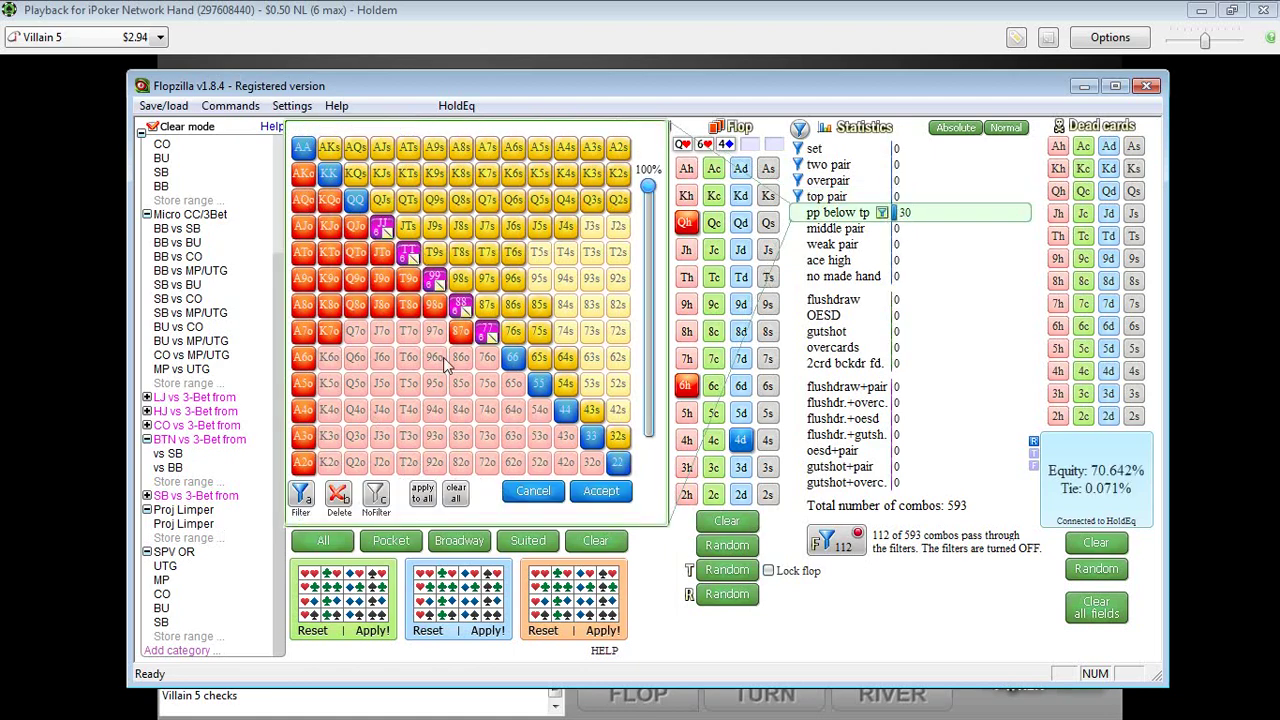
pyautogui.hotkey('alt', 'Tab')
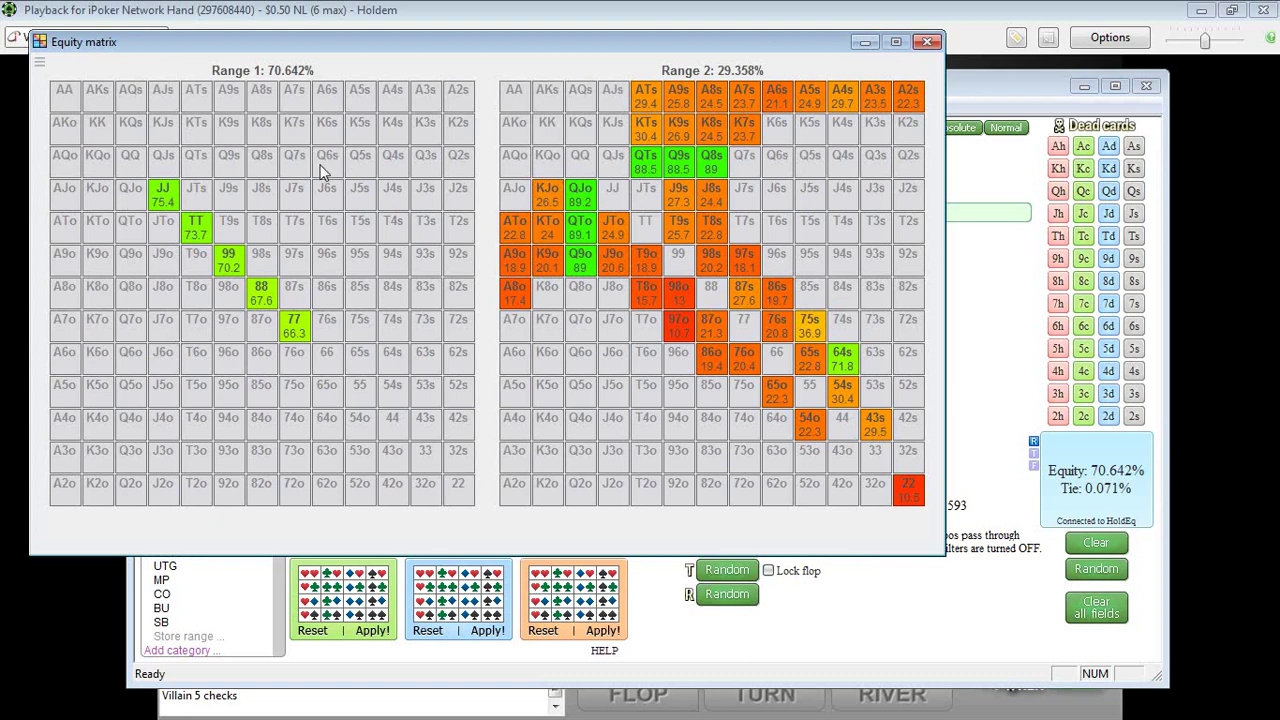
pyautogui.moveTo(160, 194)
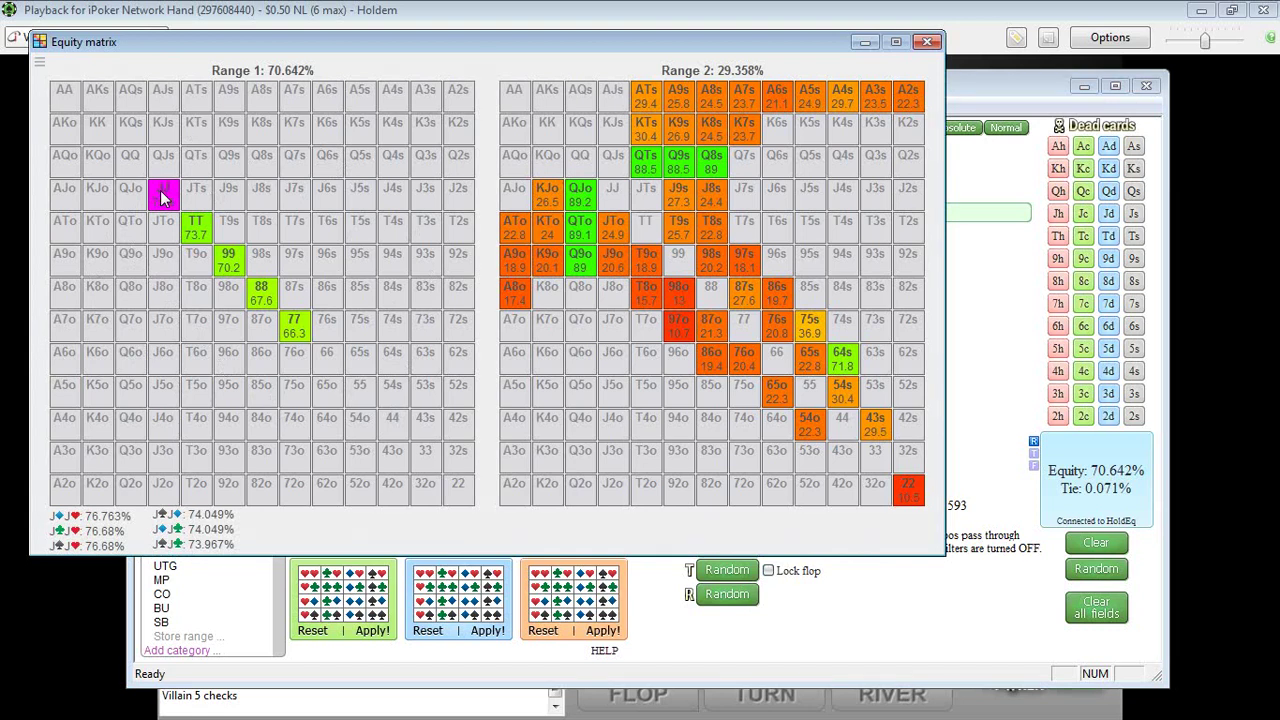
pyautogui.moveTo(202, 230)
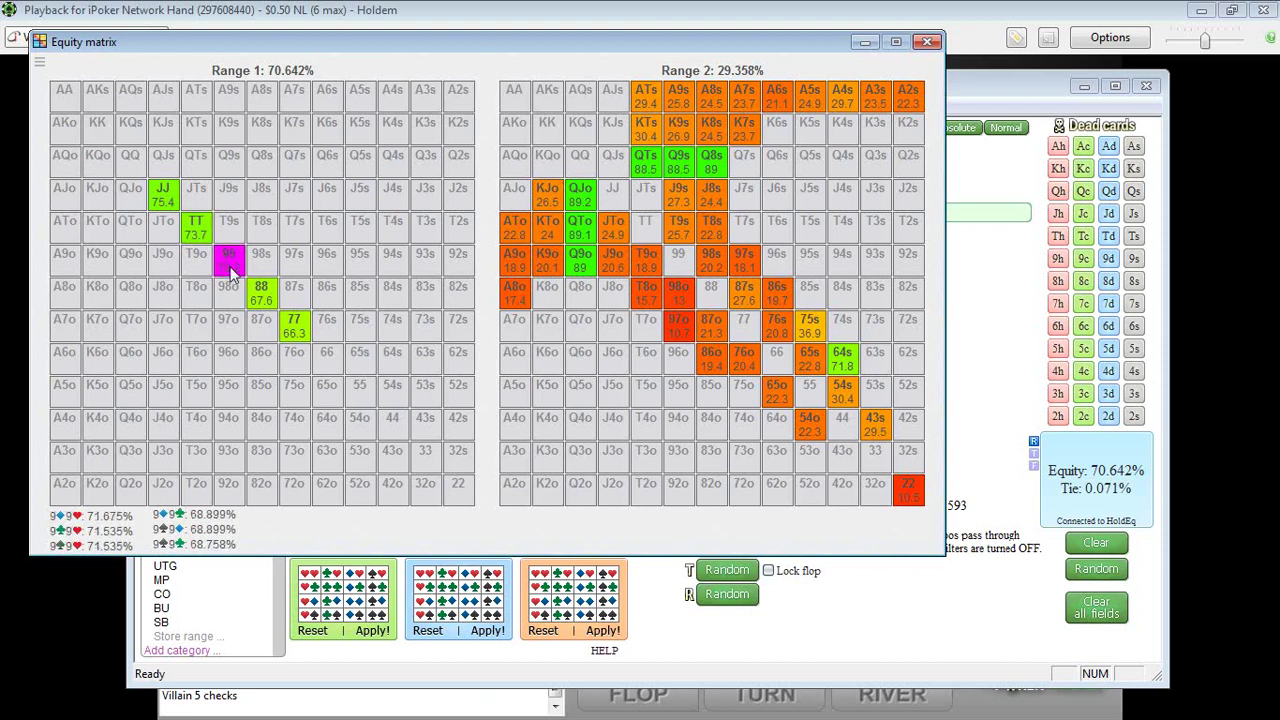
pyautogui.moveTo(267, 306)
pyautogui.moveTo(291, 340)
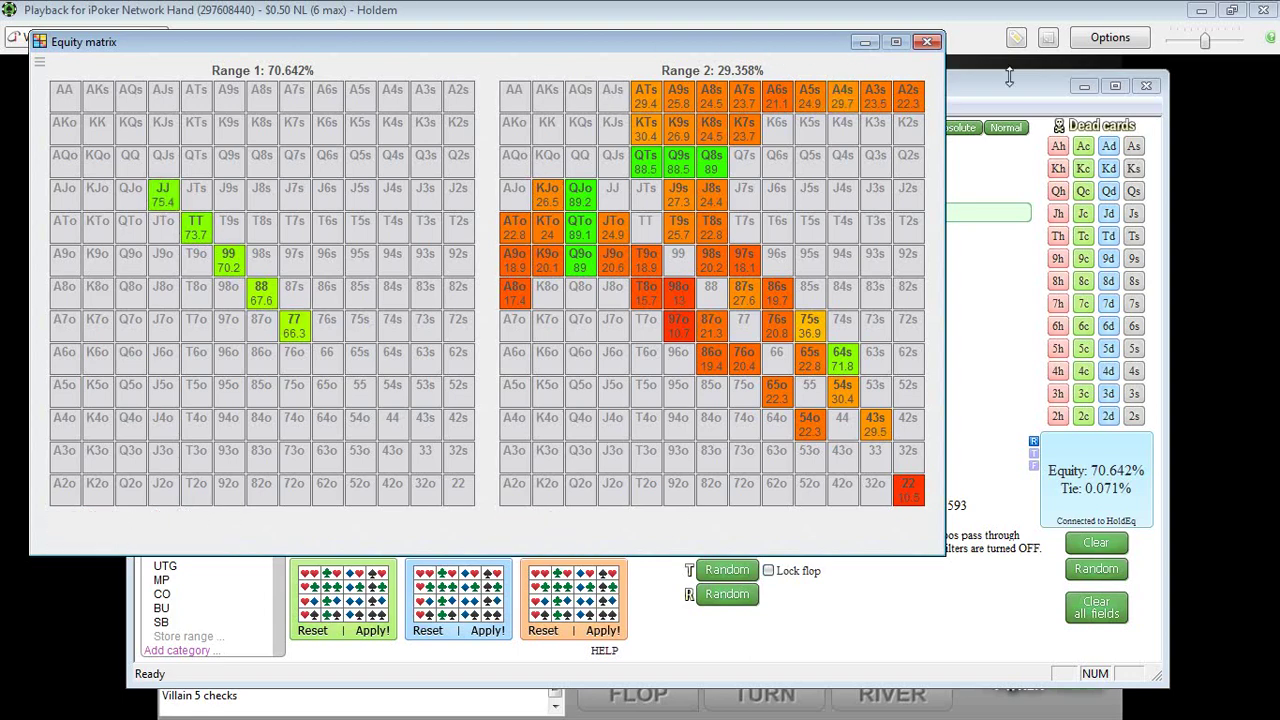
pyautogui.click(862, 42)
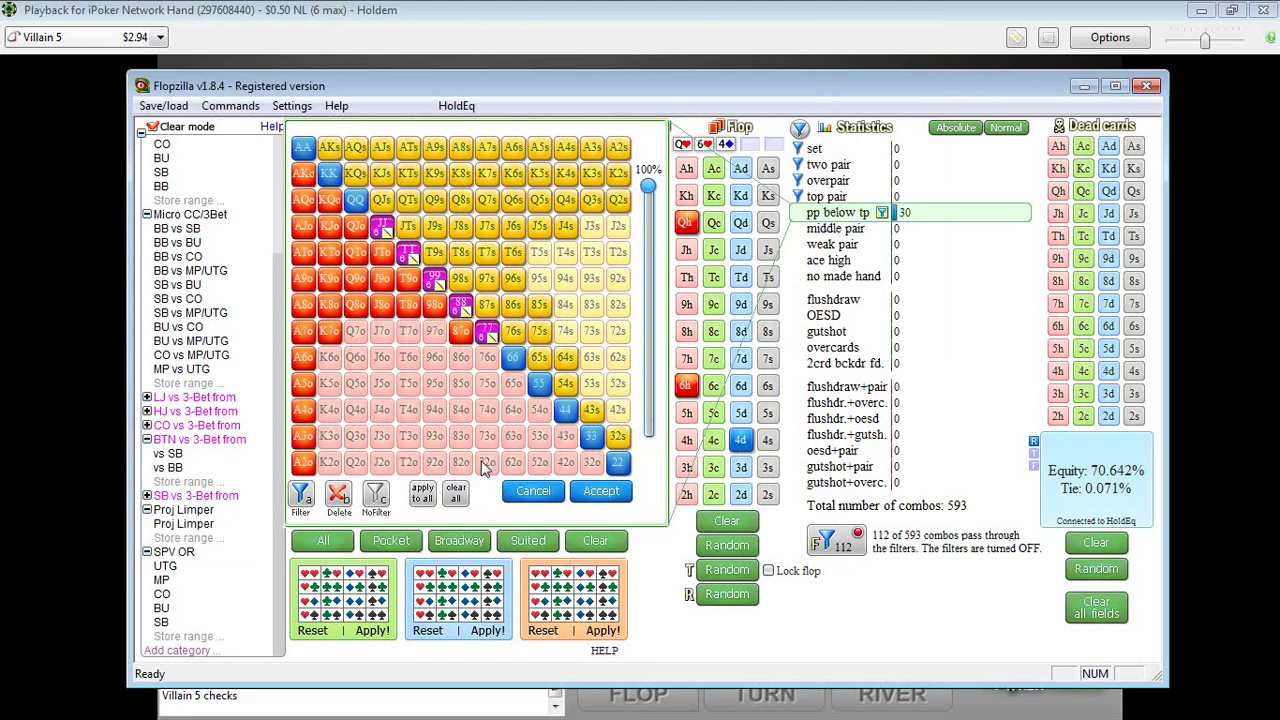
pyautogui.click(302, 497)
pyautogui.click(604, 491)
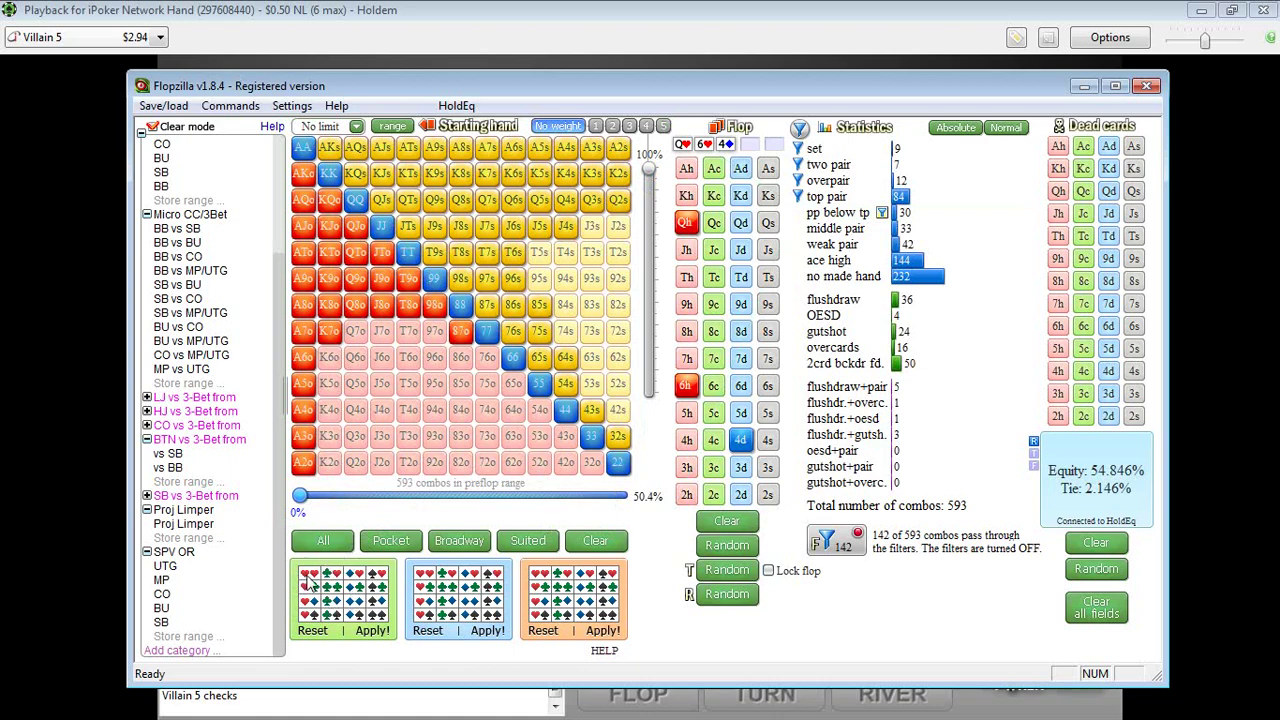
# - Limit JJ, TT, 99, 88 and 77 to suit combos with exactly one heart and refilter the pocket pairs below top pair
pyautogui.moveTo(310, 582)
pyautogui.mouseDown()
pyautogui.moveTo(314, 618)
pyautogui.moveTo(330, 578)
pyautogui.moveTo(388, 580)
pyautogui.mouseUp()
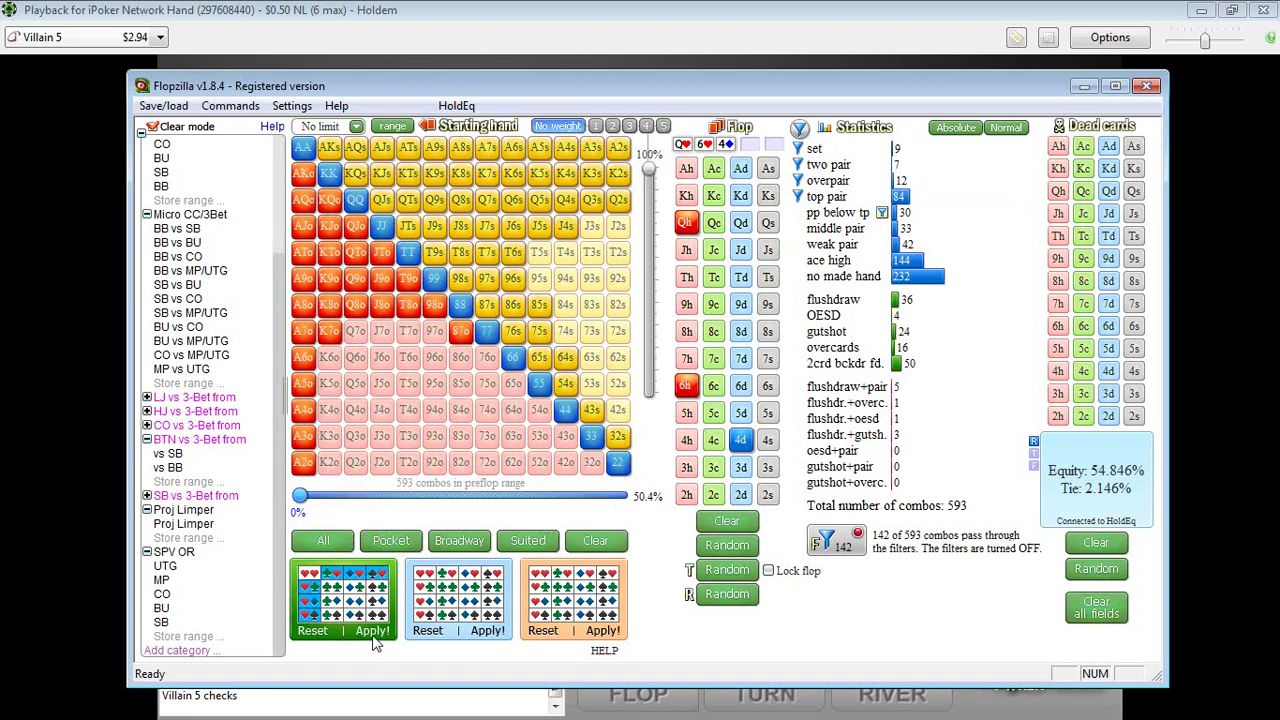
pyautogui.click(372, 638)
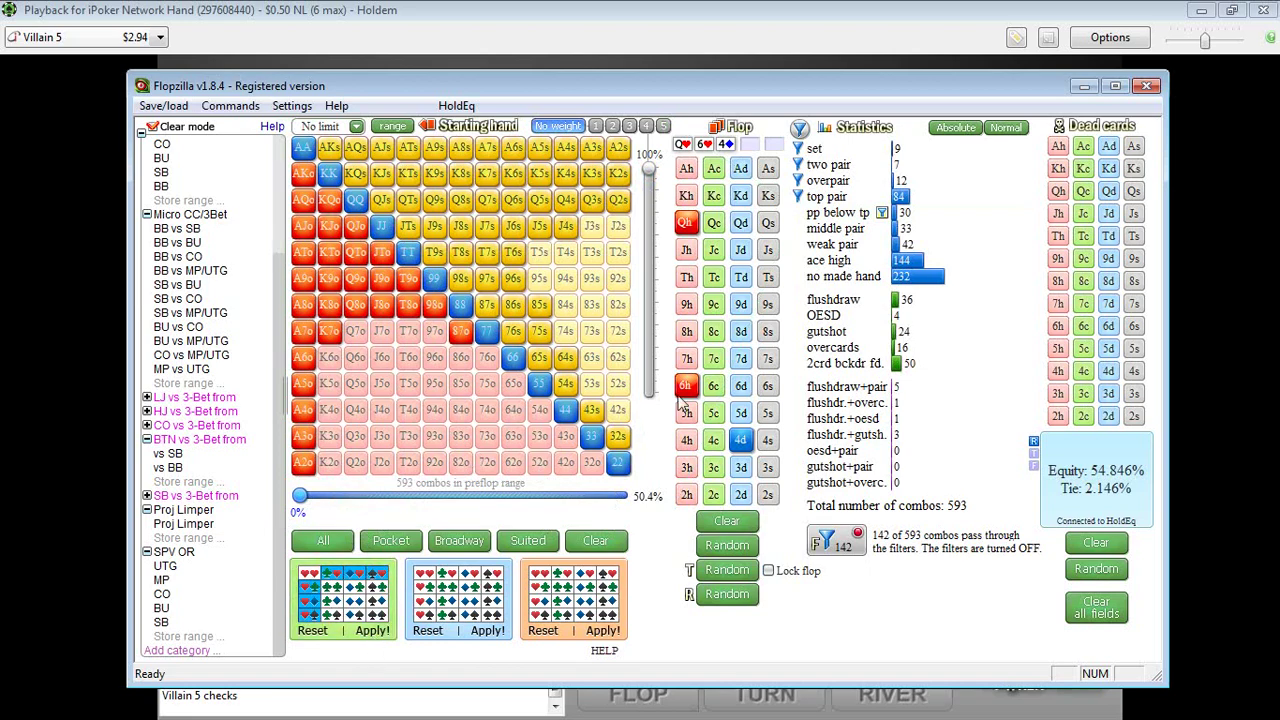
pyautogui.moveTo(910, 220)
pyautogui.click(899, 214)
pyautogui.click(372, 631)
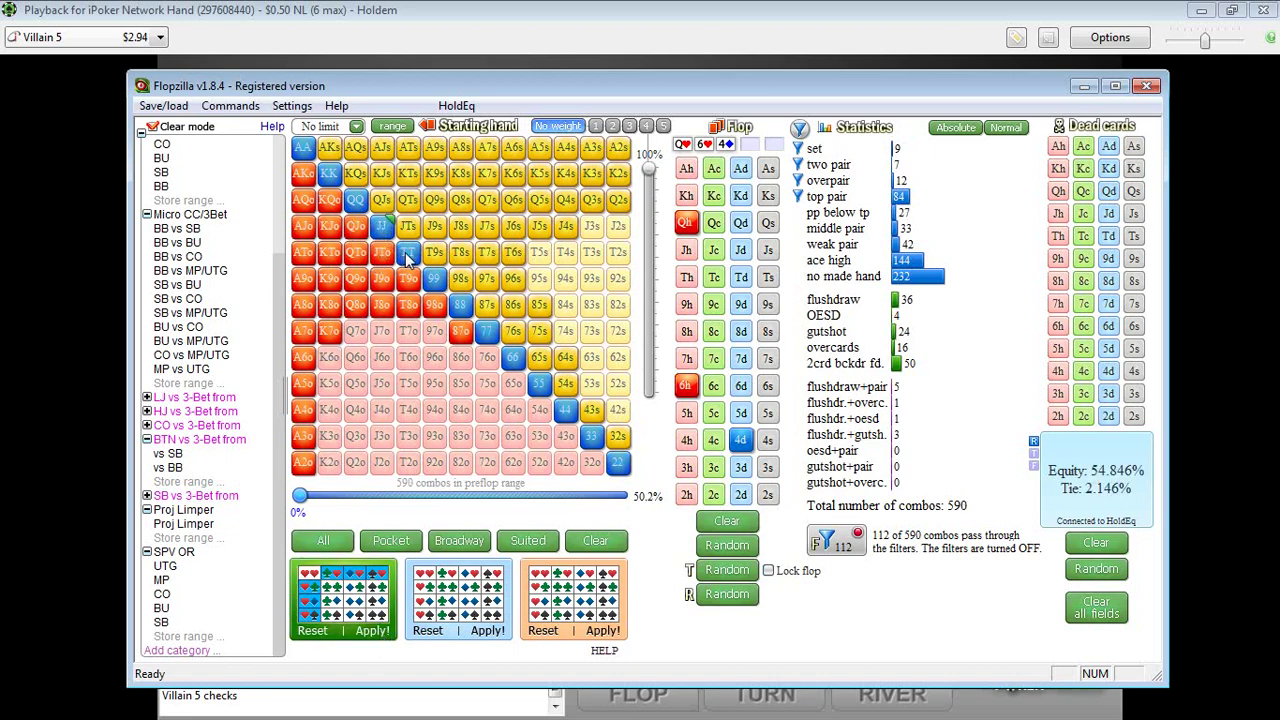
pyautogui.click(461, 307)
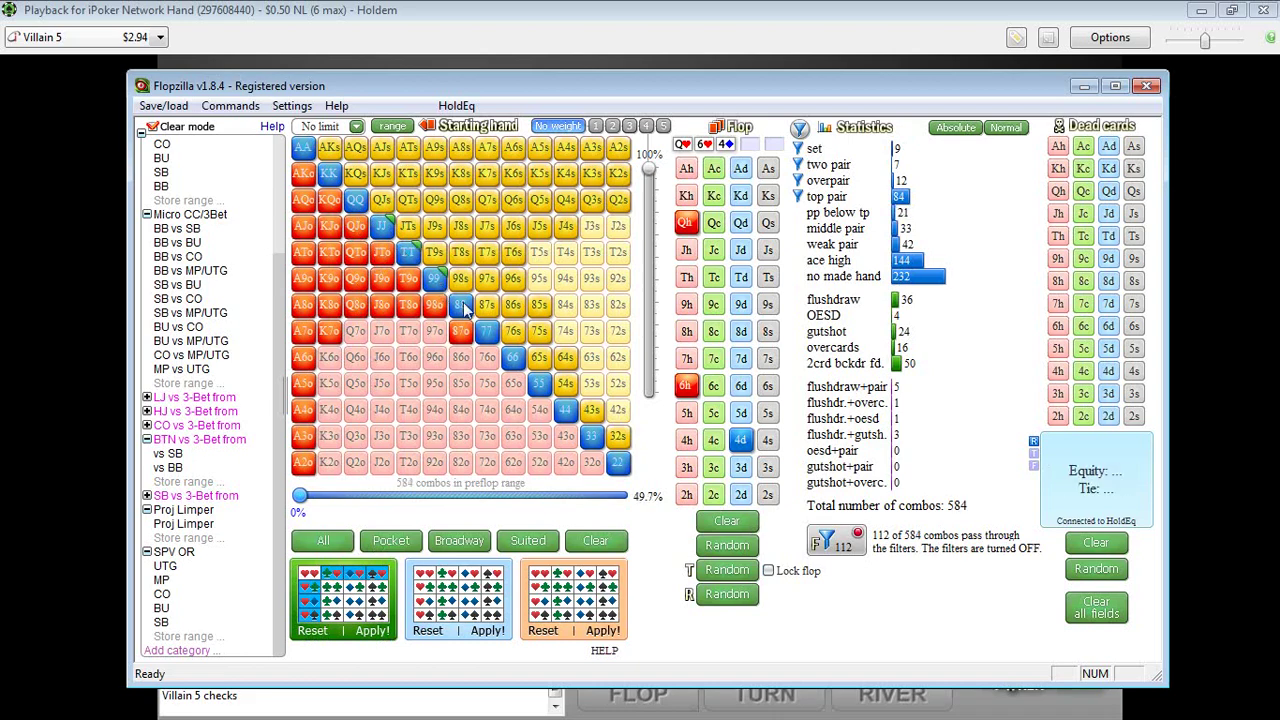
pyautogui.click(488, 337)
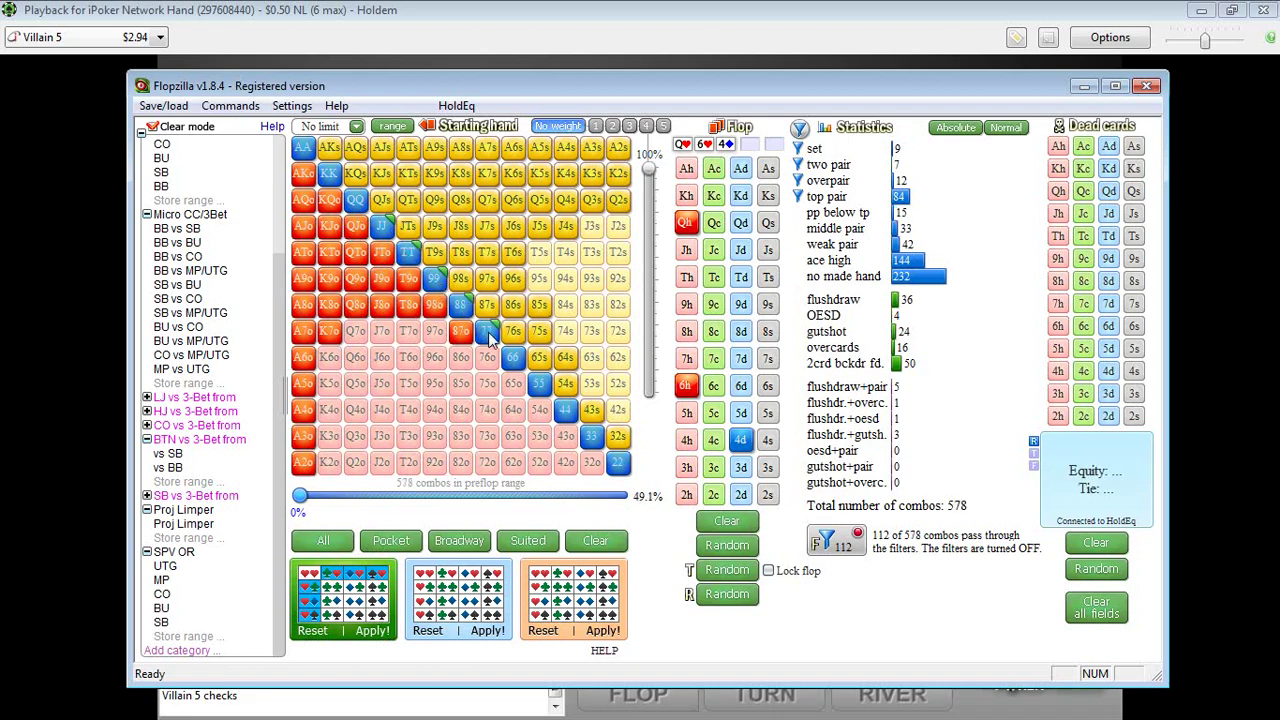
pyautogui.click(810, 218)
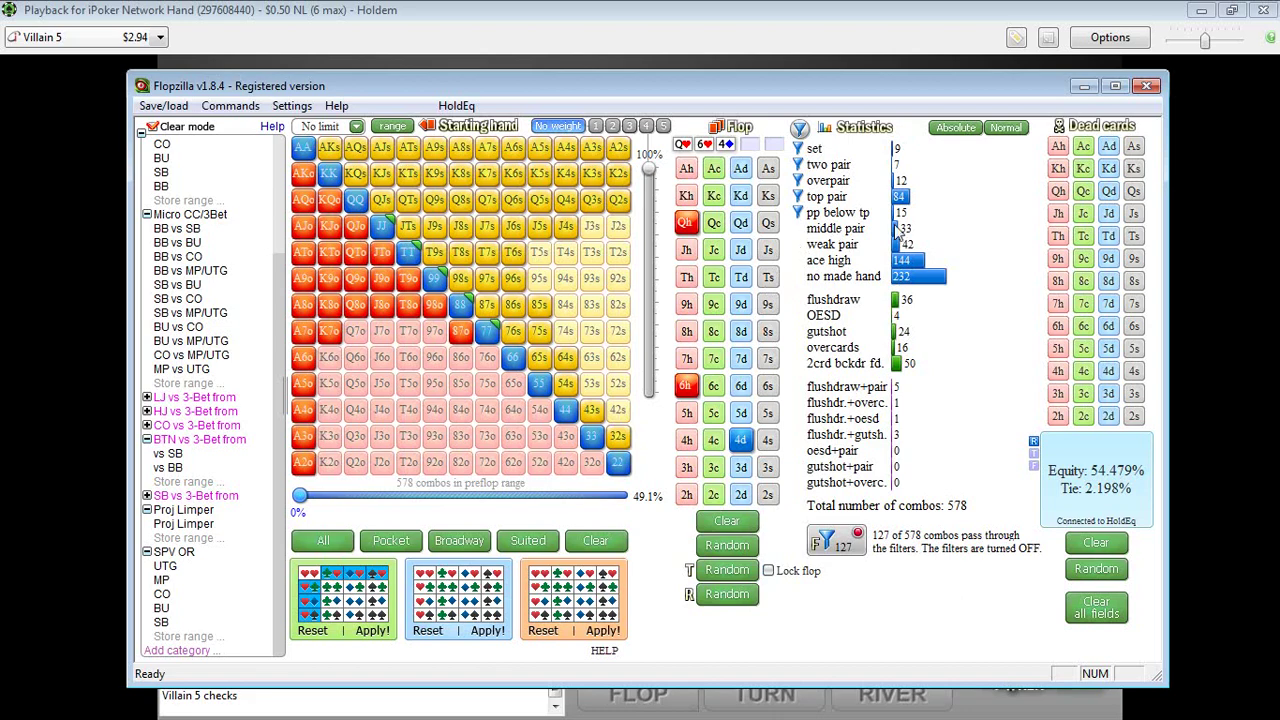
# - Open the manual filter selection for the middle pairs and choose Filter as the mark to assign
pyautogui.moveTo(900, 230)
pyautogui.rightClick(899, 233)
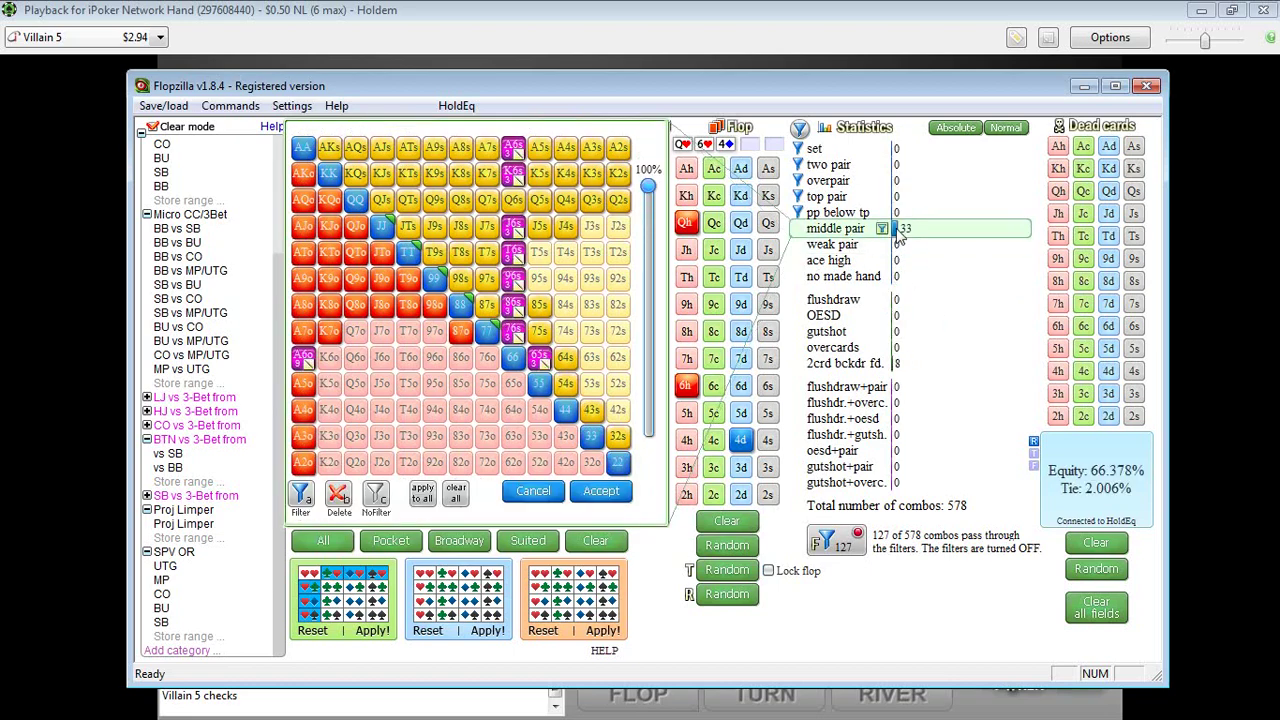
pyautogui.click(303, 497)
pyautogui.click(422, 493)
# - Examine the equities of the middle pairs, including A6o, A6s and J6s, in the equity matrix
pyautogui.hotkey('alt', 'Tab')
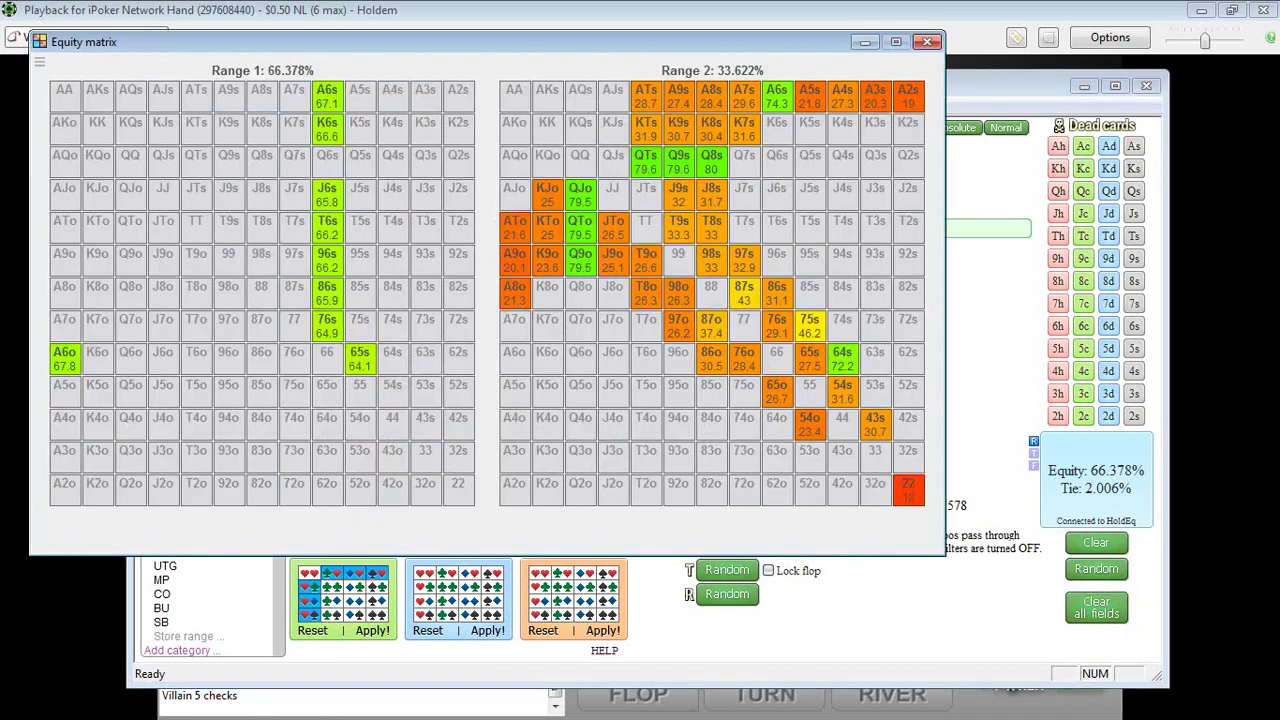
pyautogui.moveTo(320, 89)
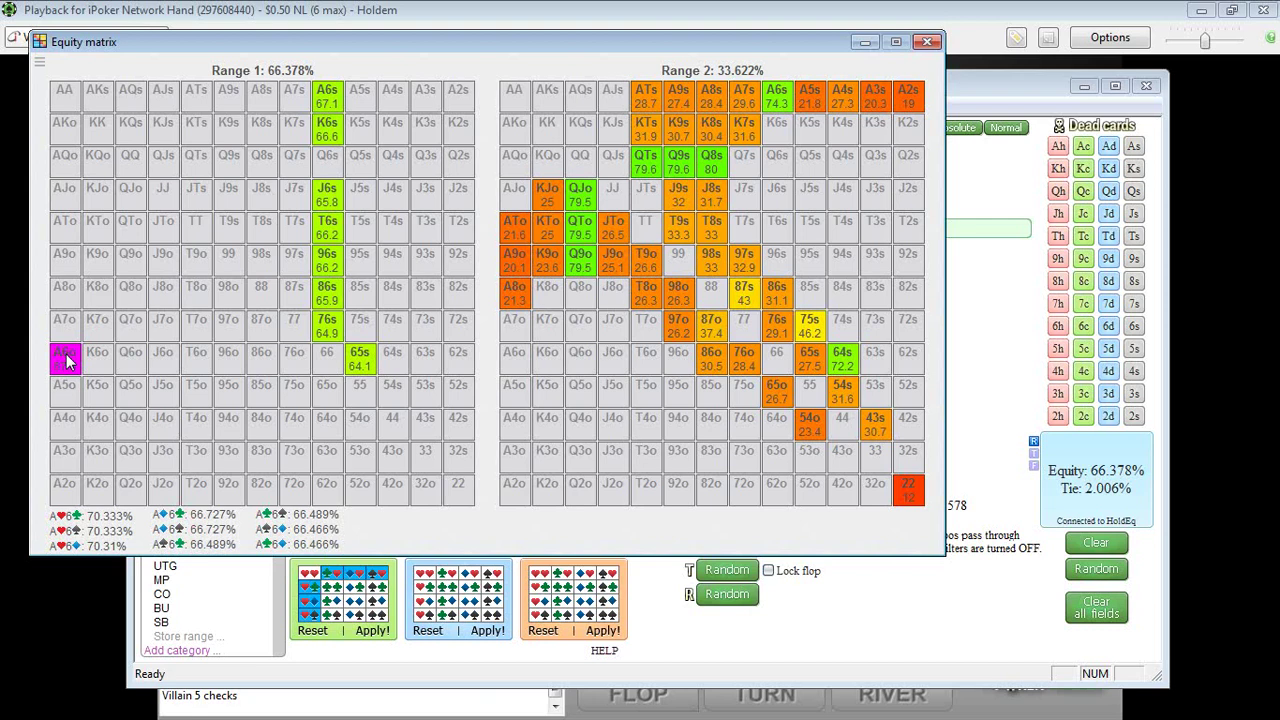
pyautogui.click(66, 360)
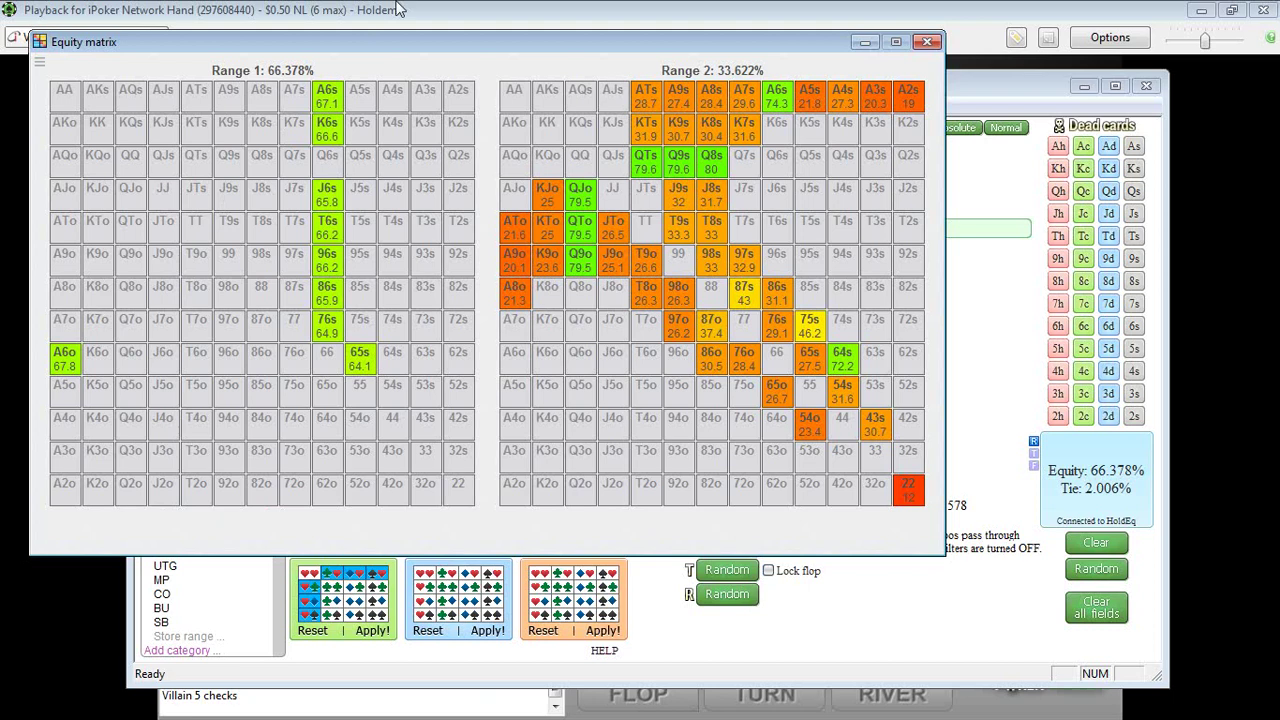
pyautogui.click(330, 100)
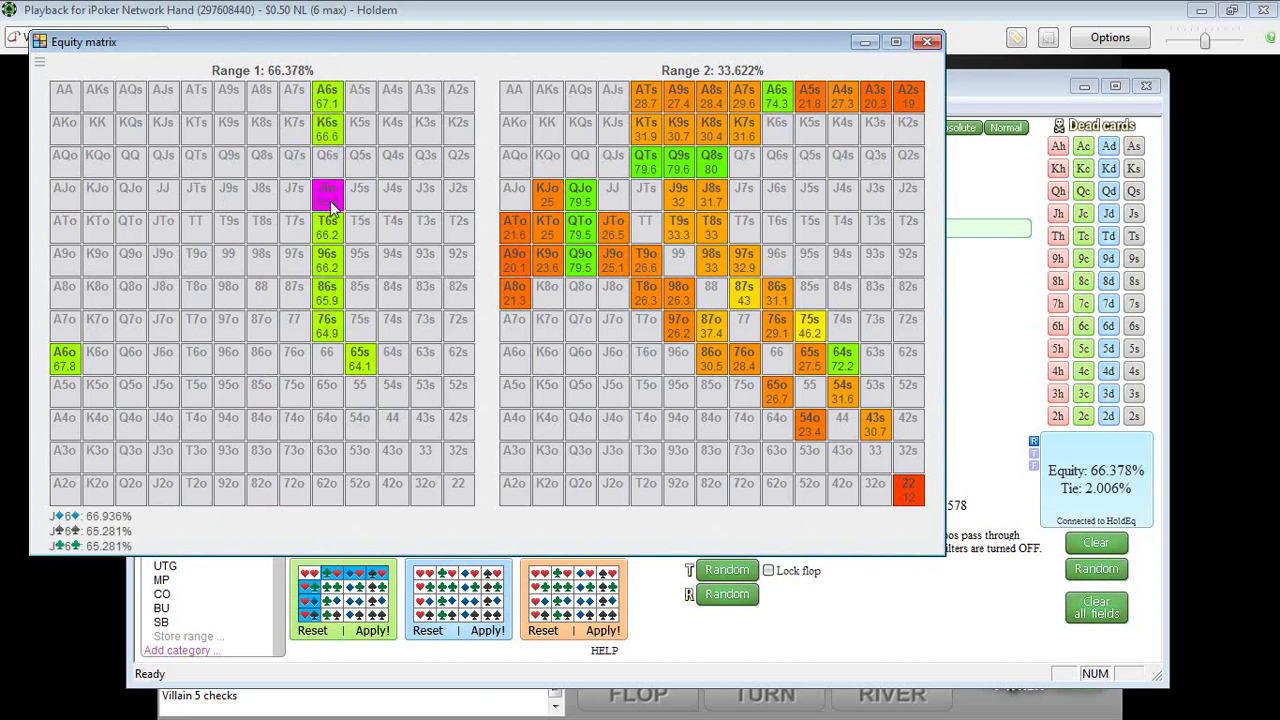
pyautogui.moveTo(68, 366)
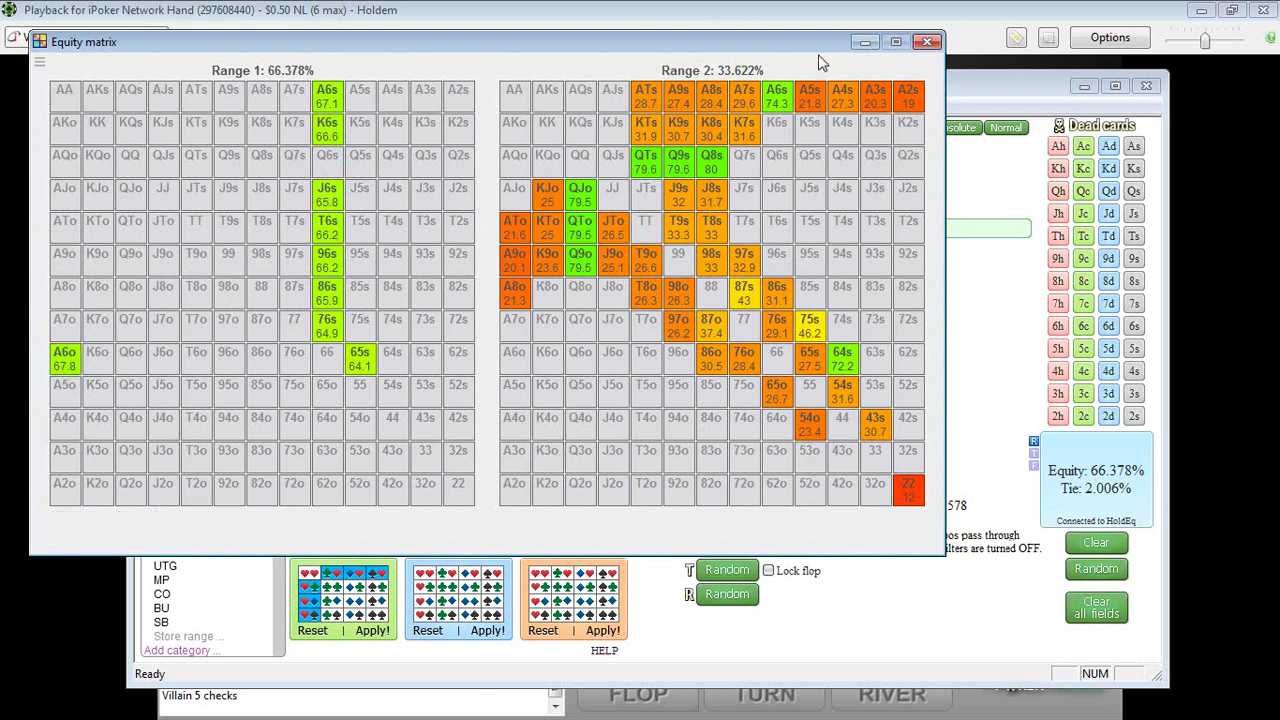
pyautogui.click(1009, 93)
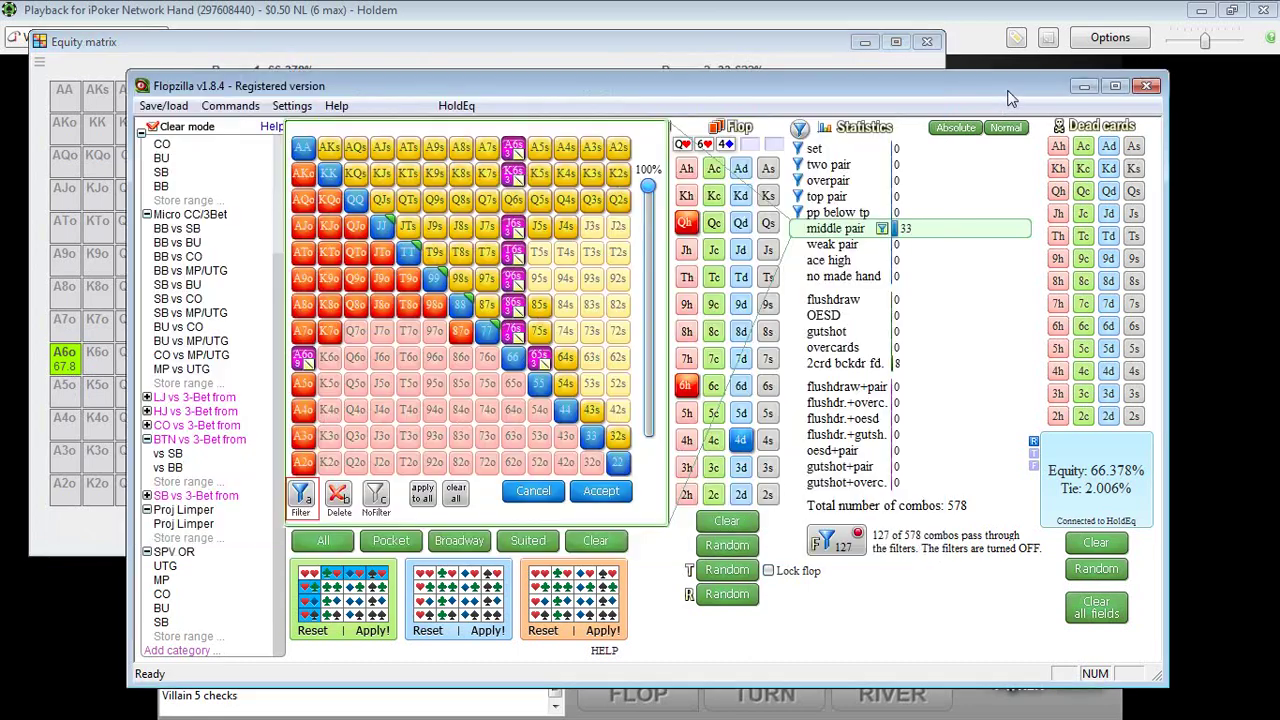
pyautogui.click(494, 41)
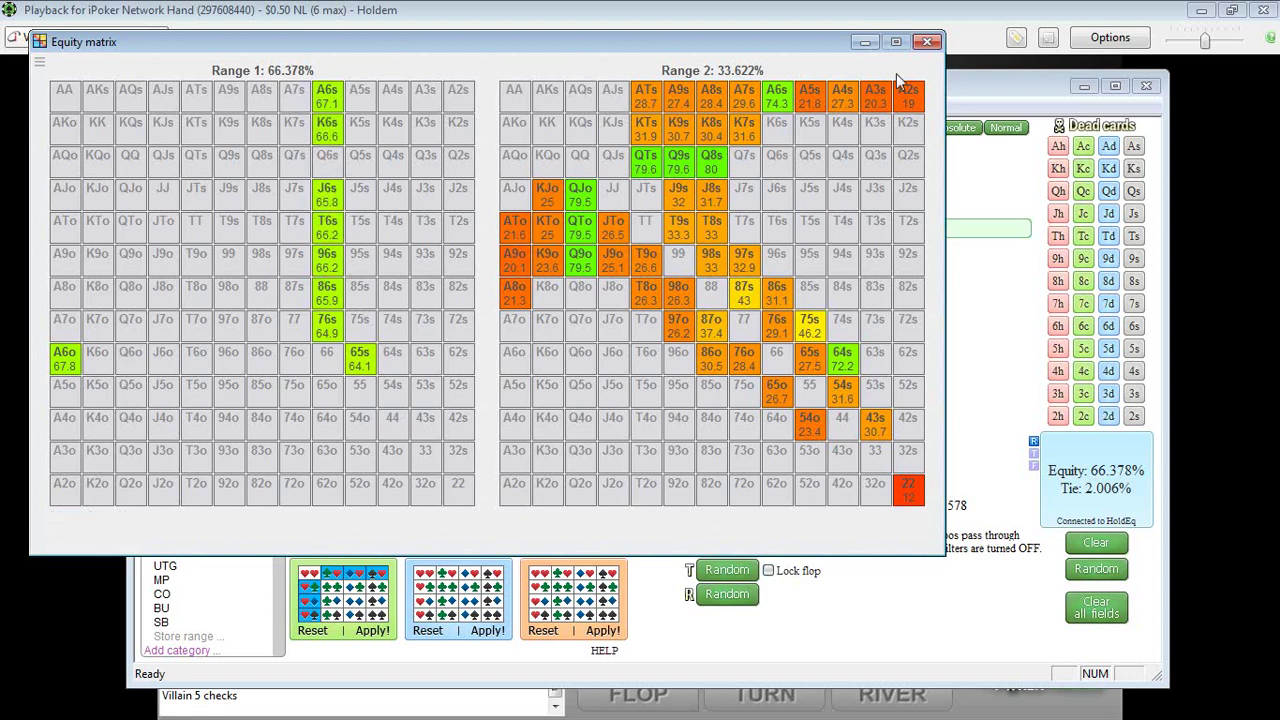
# - Filter all middle pairs except 76s and 65s, and limit A6o to suit combos with exactly one heart
pyautogui.click(958, 90)
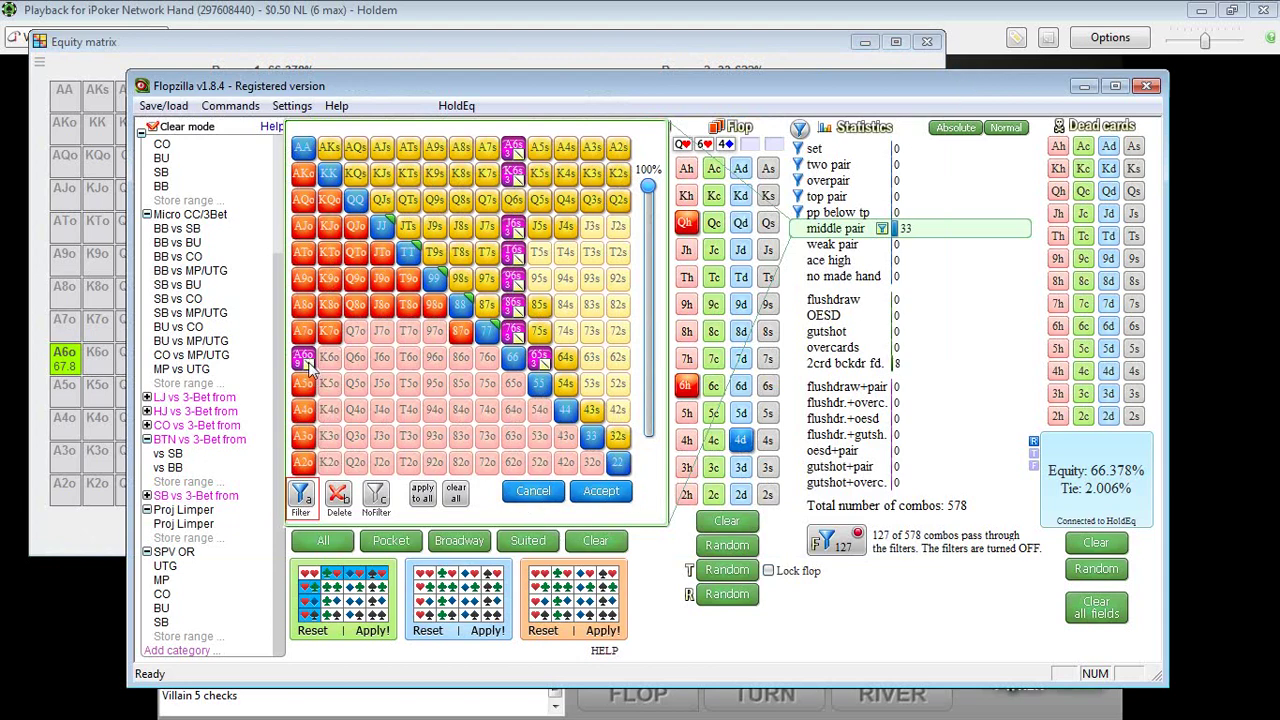
pyautogui.click(601, 491)
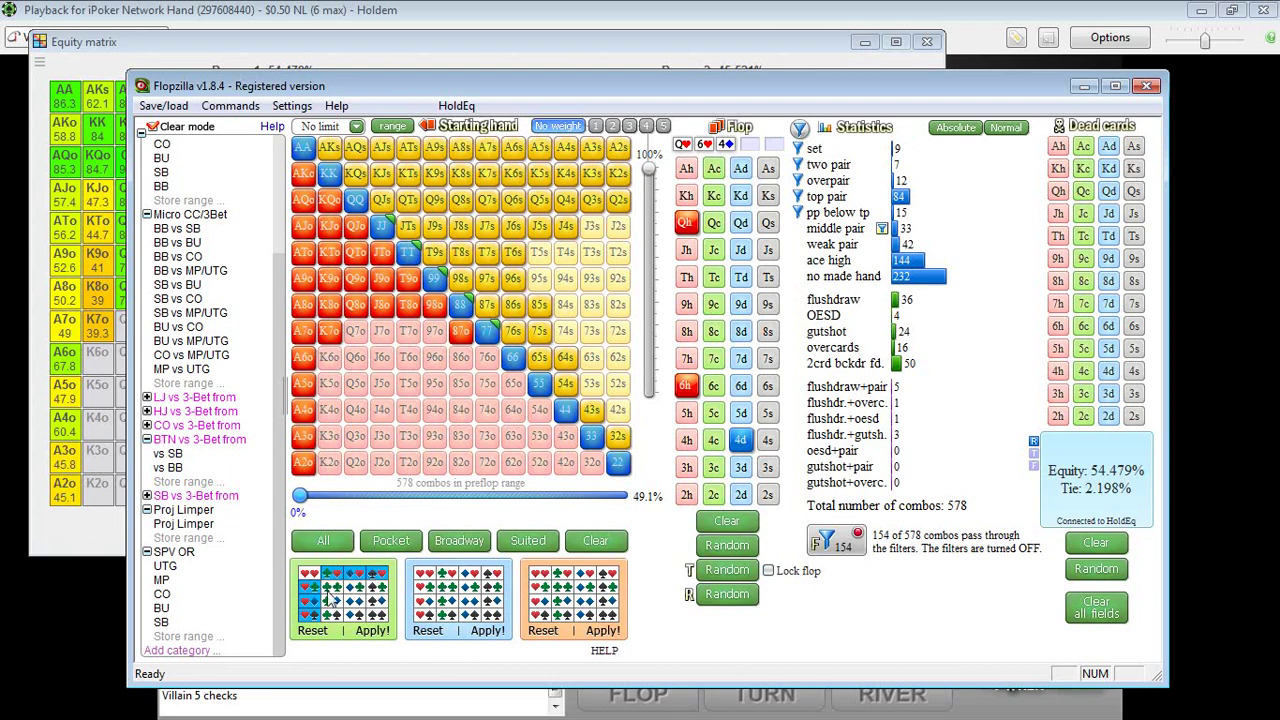
pyautogui.click(378, 637)
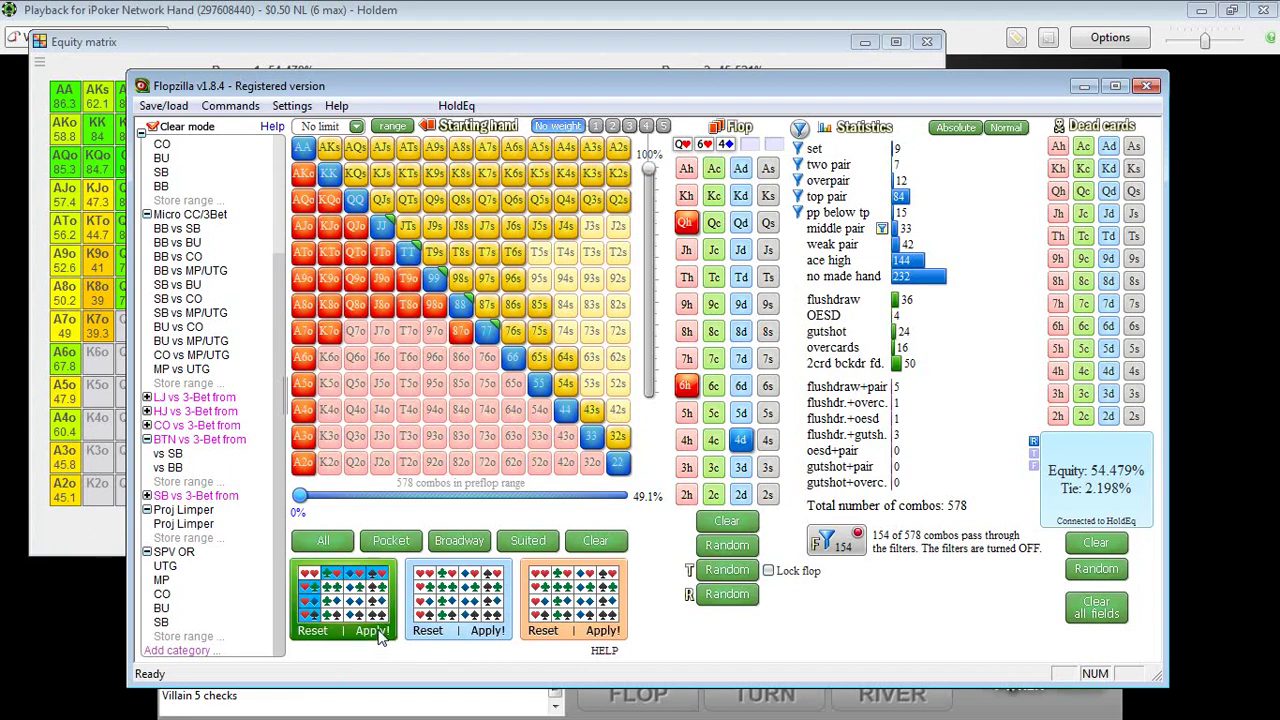
pyautogui.click(312, 362)
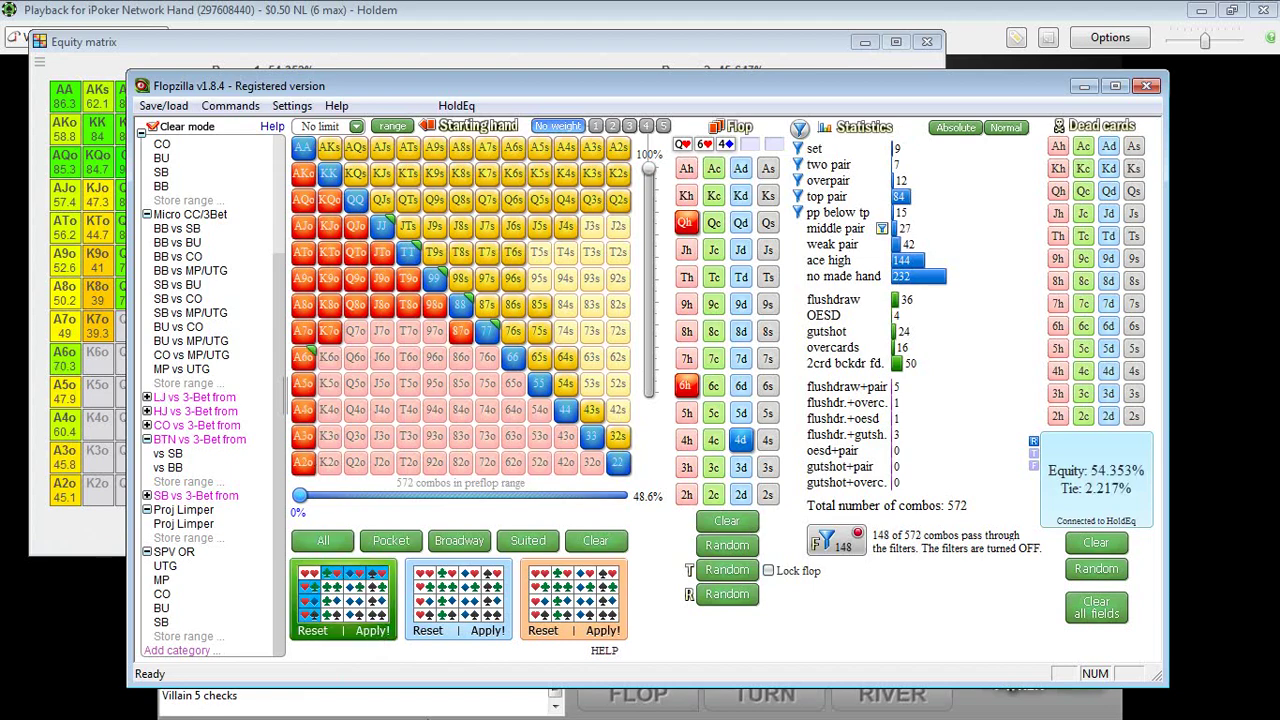
# - Set up a diamonds-only suit selection and apply it to A6s, K6s, Q6s, J6s, T6s, 96s and 86s
pyautogui.click(474, 609)
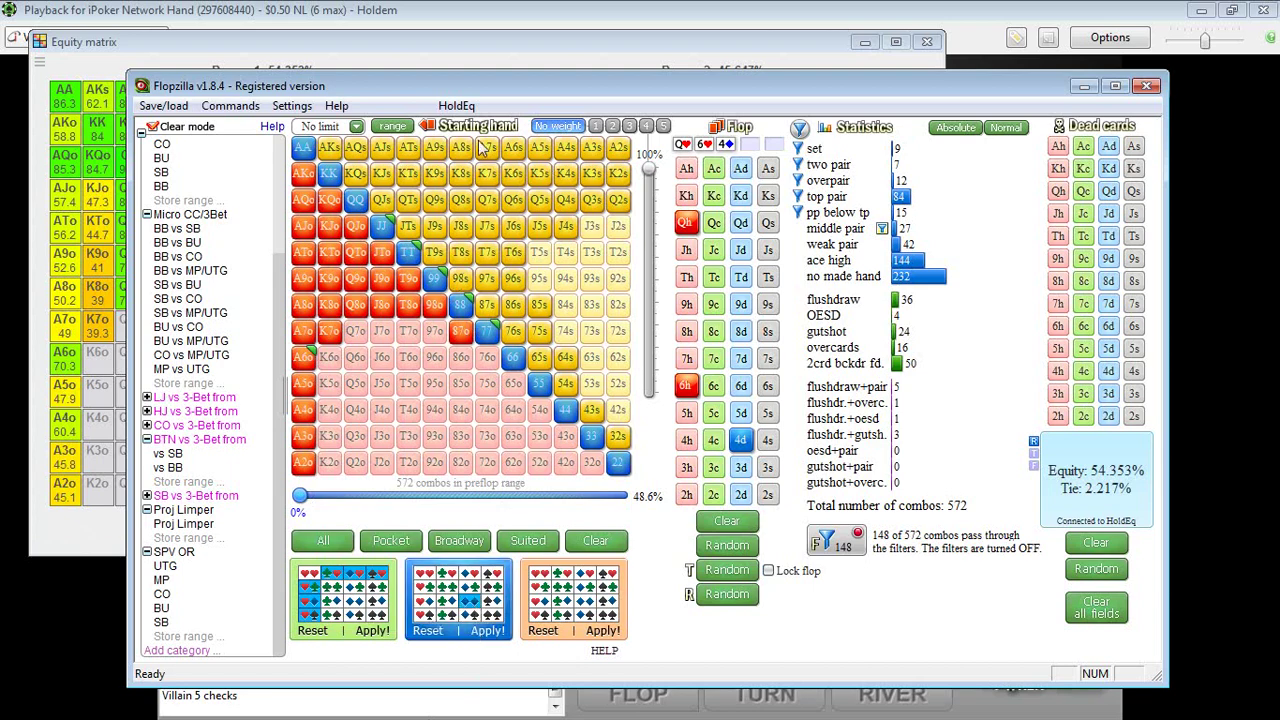
pyautogui.click(513, 147)
pyautogui.moveTo(516, 177); pyautogui.dragTo(516, 258)
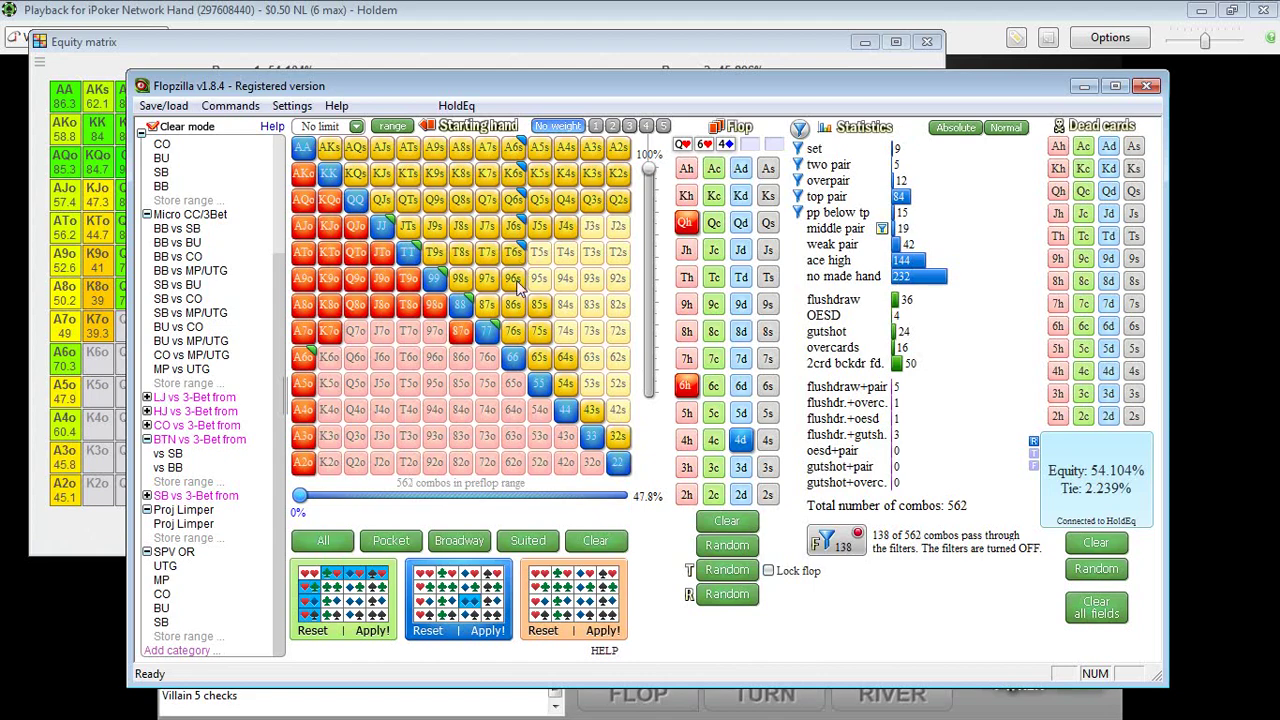
pyautogui.click(516, 308)
pyautogui.click(516, 310)
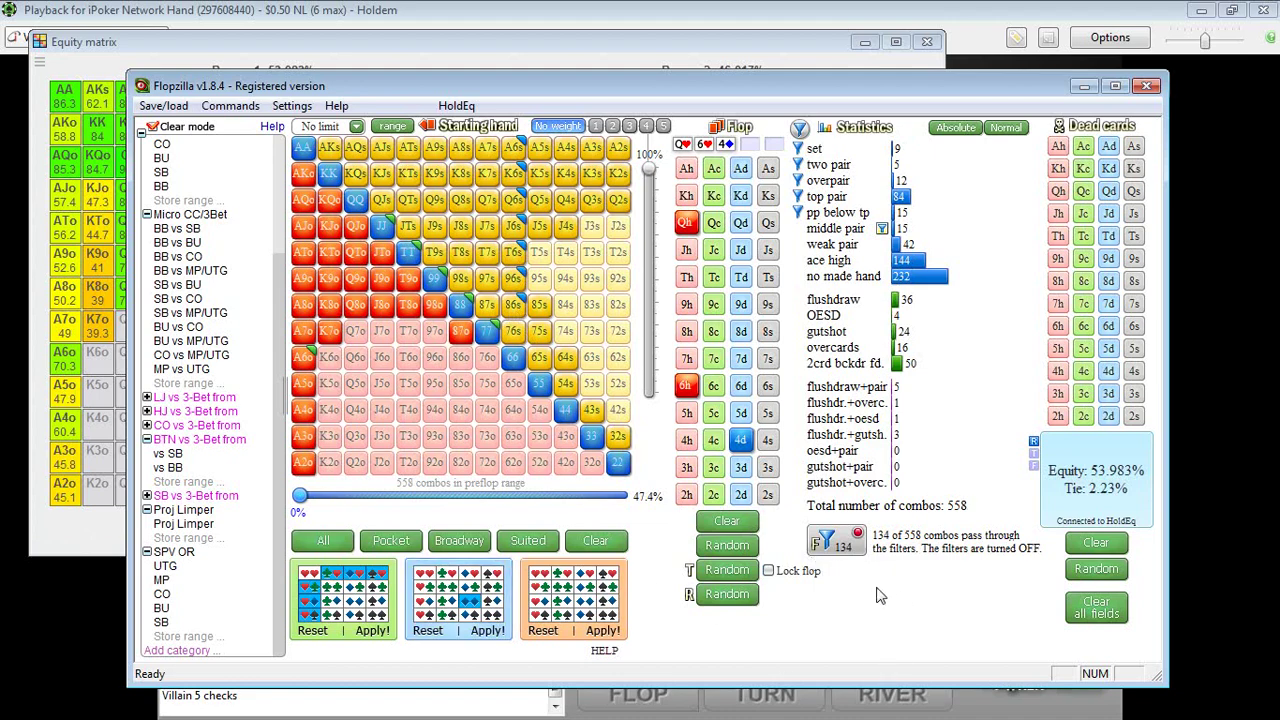
# - Reset the middle pair filter and manually refilter it without 76s and 65s, and limit 76s to its diamond combo
pyautogui.click(883, 230)
pyautogui.moveTo(897, 232)
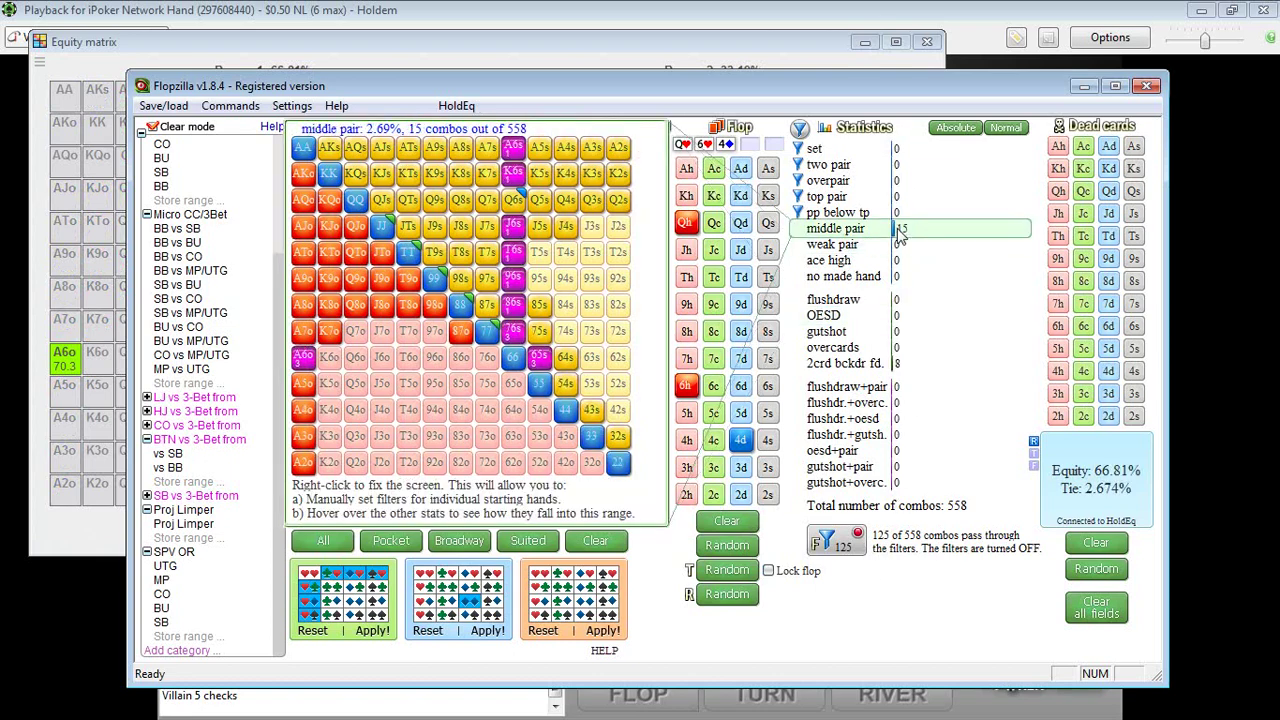
pyautogui.click(900, 232)
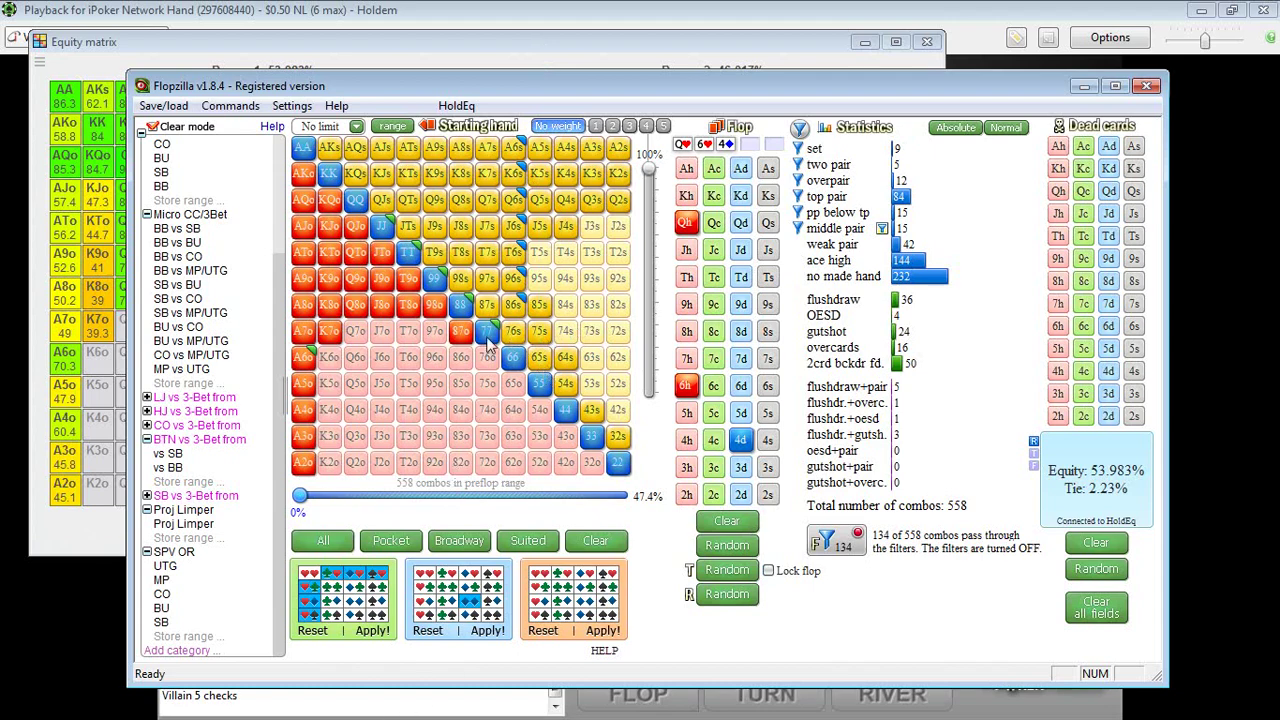
pyautogui.click(487, 632)
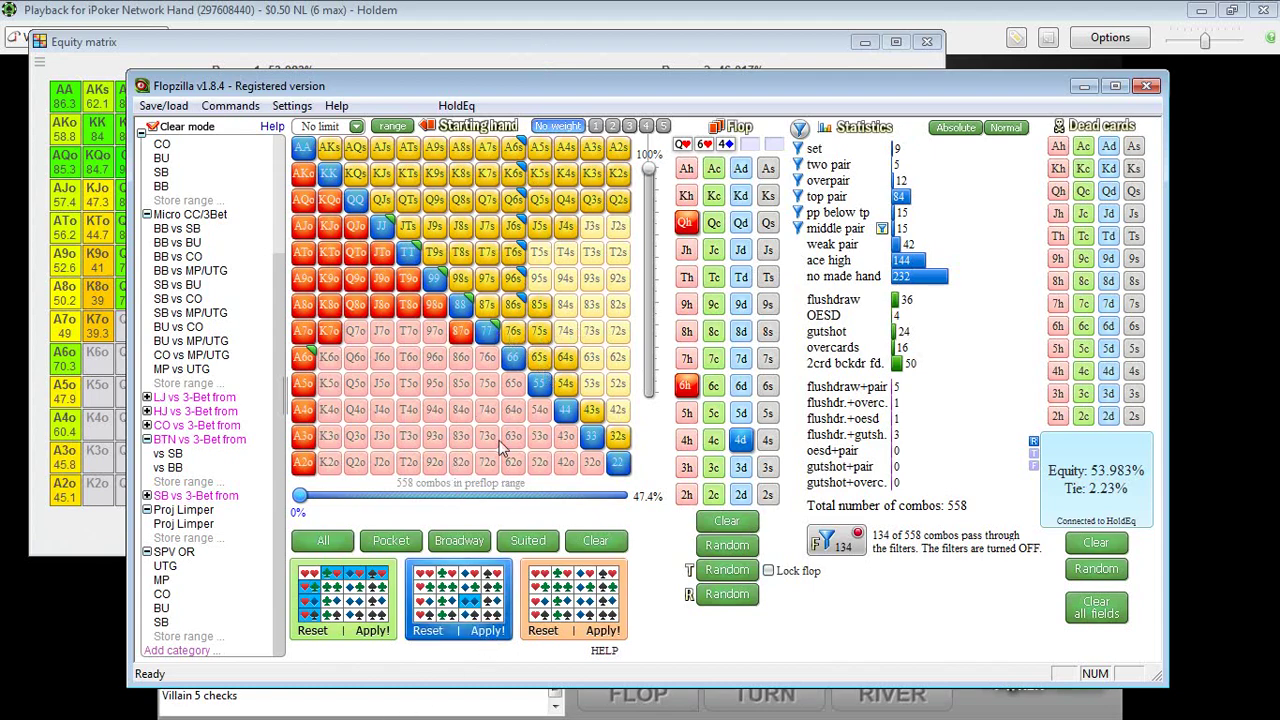
pyautogui.click(517, 337)
# - Check the middle pair equities in the equity matrix and add 76s and 65s to the middle pair filter
pyautogui.moveTo(905, 232)
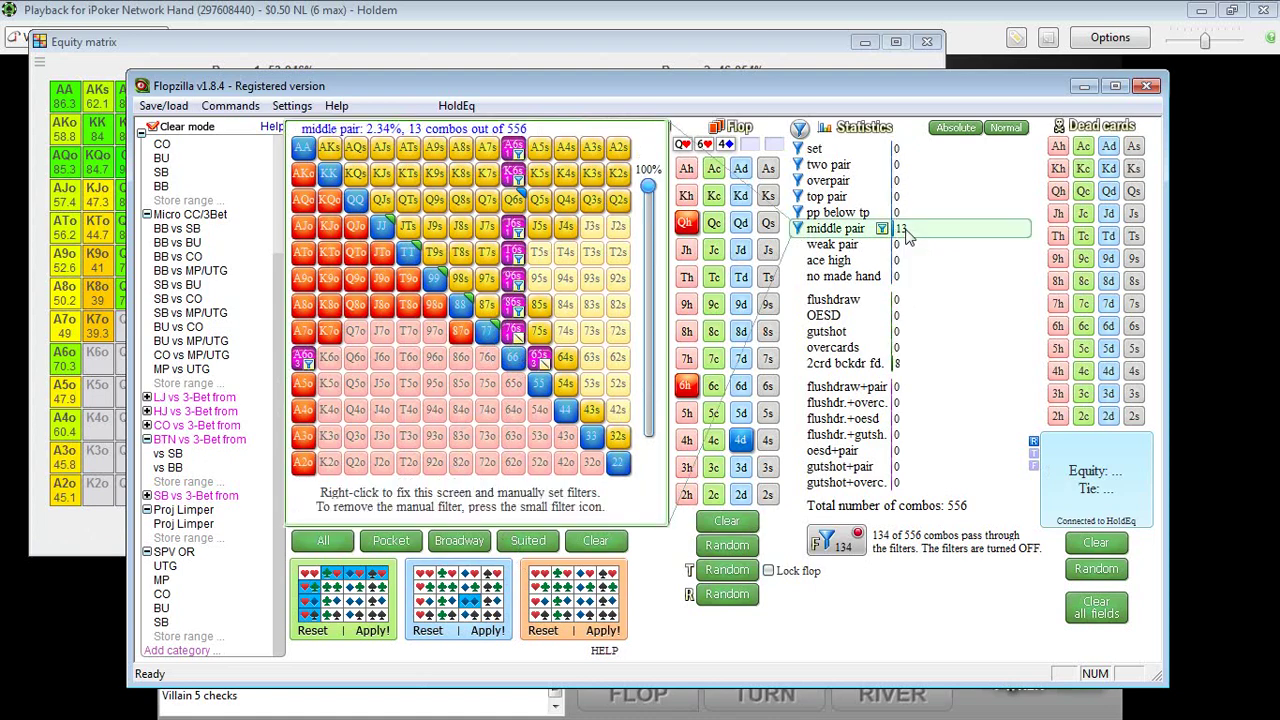
pyautogui.click(453, 28)
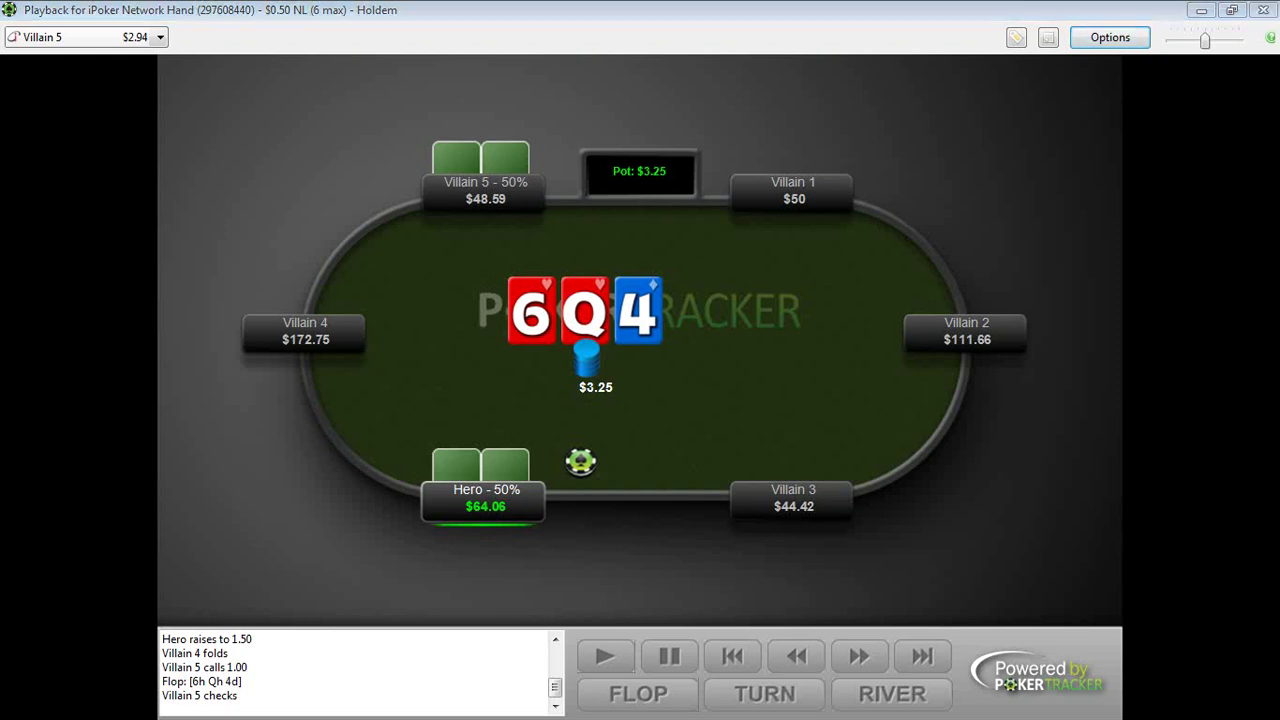
pyautogui.hotkey('alt', 'Tab')
pyautogui.hotkey('alt', 'Tab')
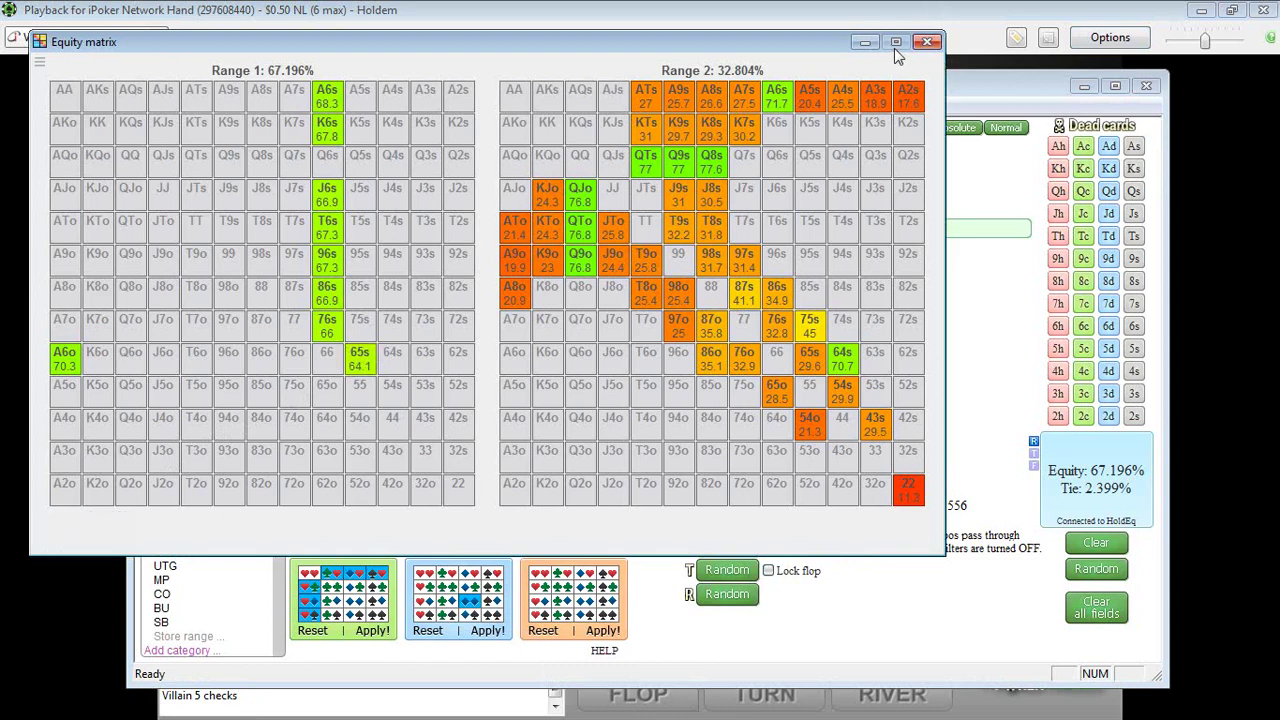
pyautogui.click(958, 88)
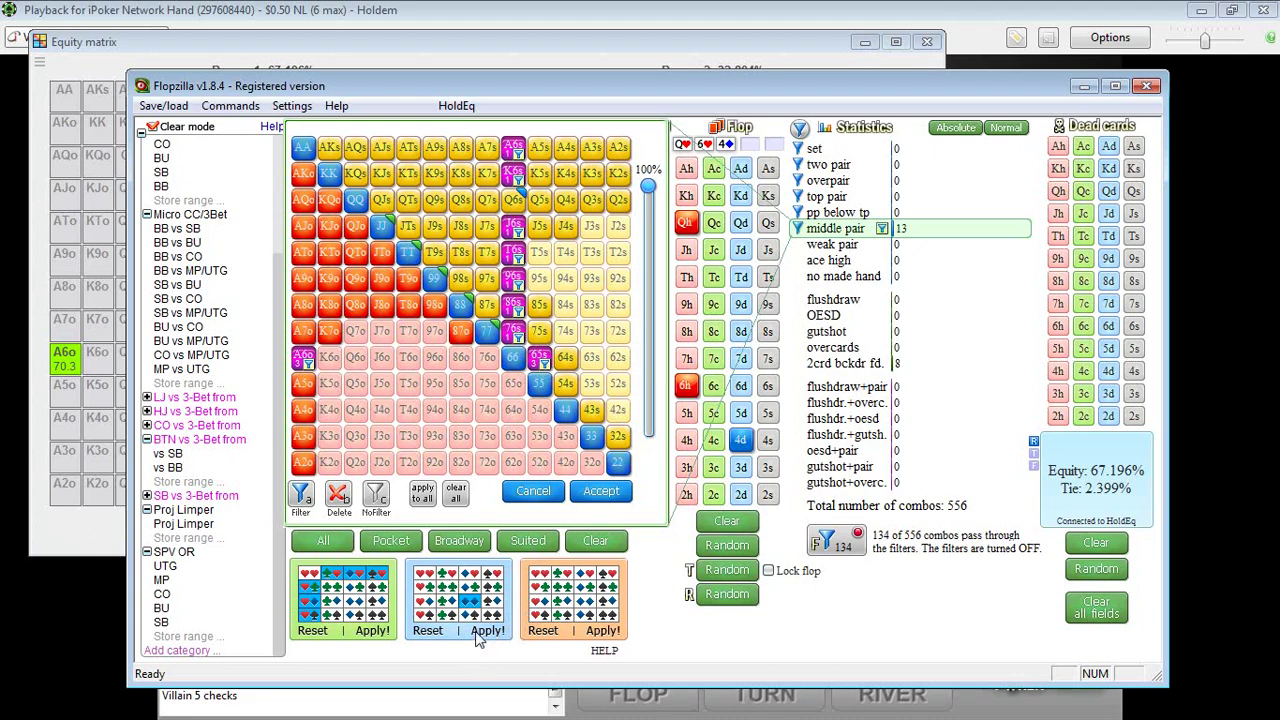
pyautogui.click(604, 491)
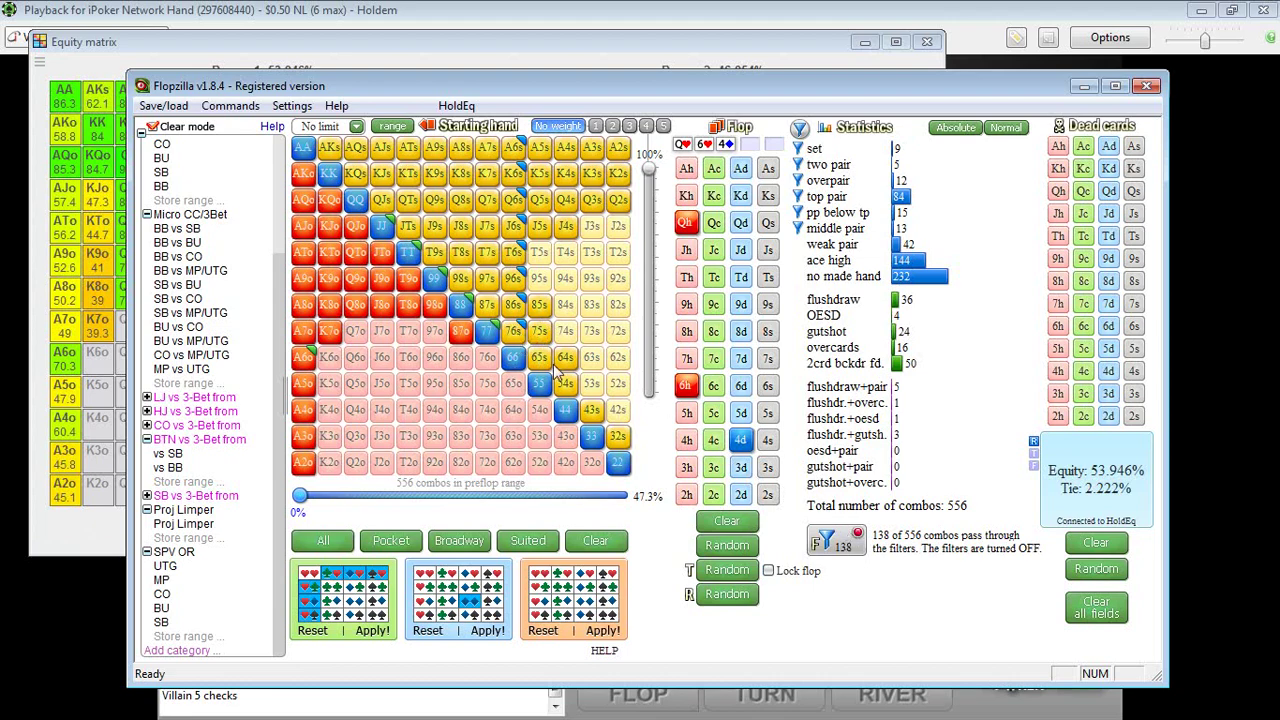
# - Take 65s out of the middle pair filter
pyautogui.rightClick(902, 230)
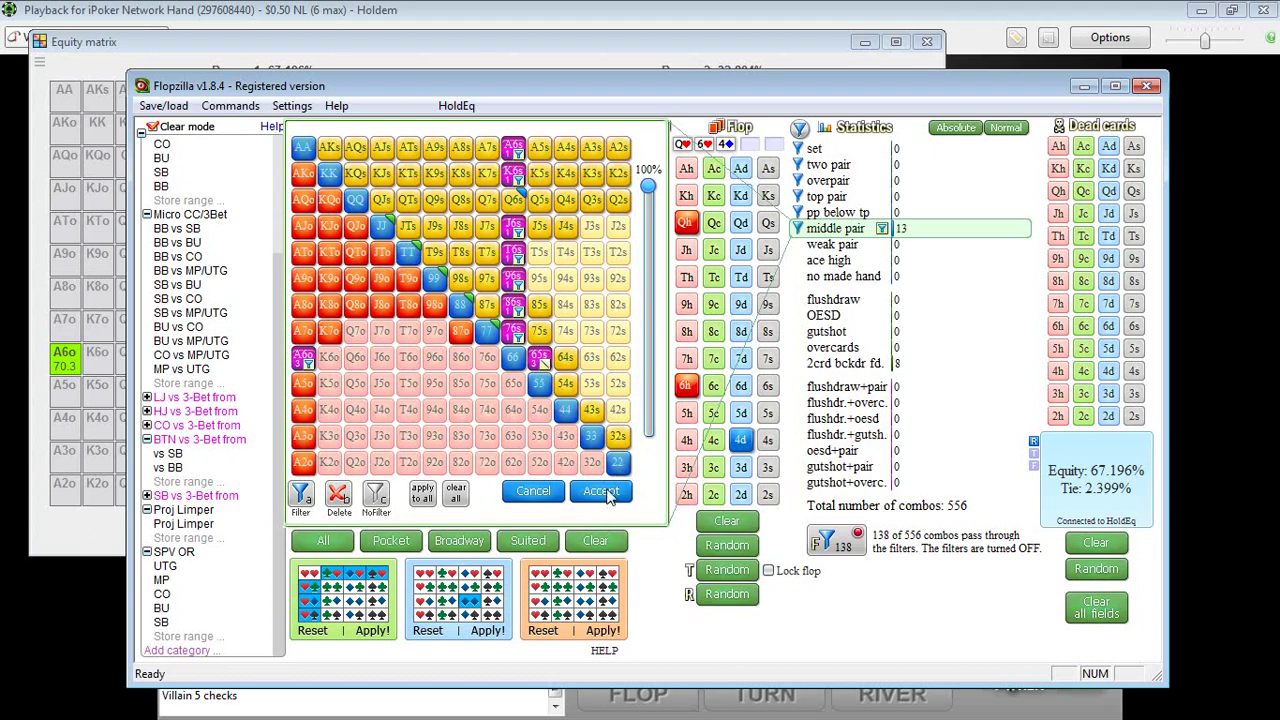
pyautogui.click(601, 492)
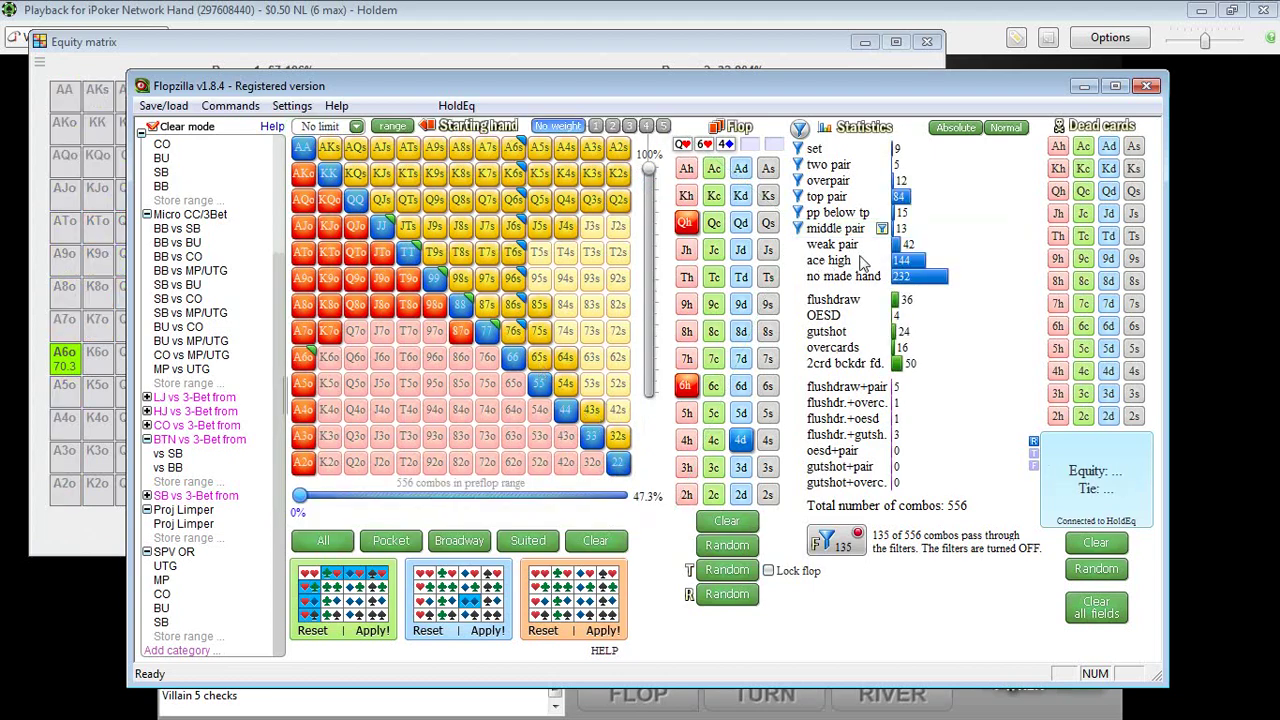
# - Add 65s back to the middle pair filter and limit it to its diamond combo
pyautogui.click(882, 228)
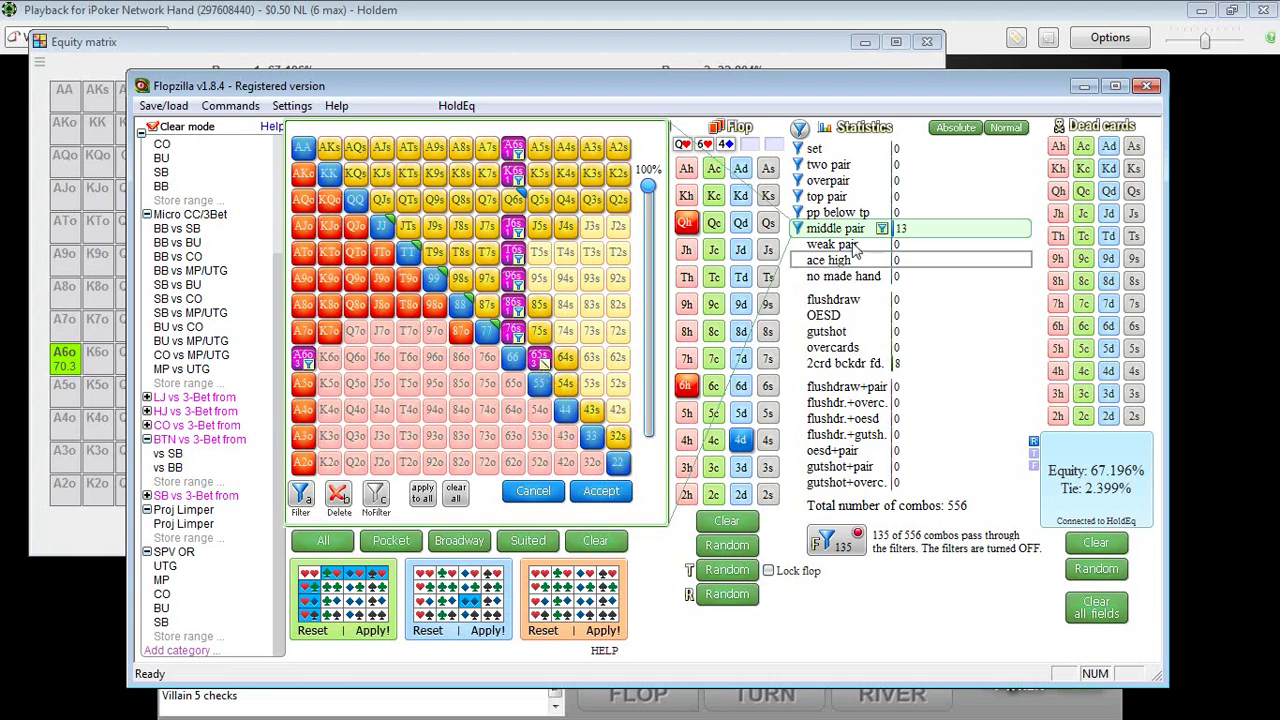
pyautogui.click(304, 498)
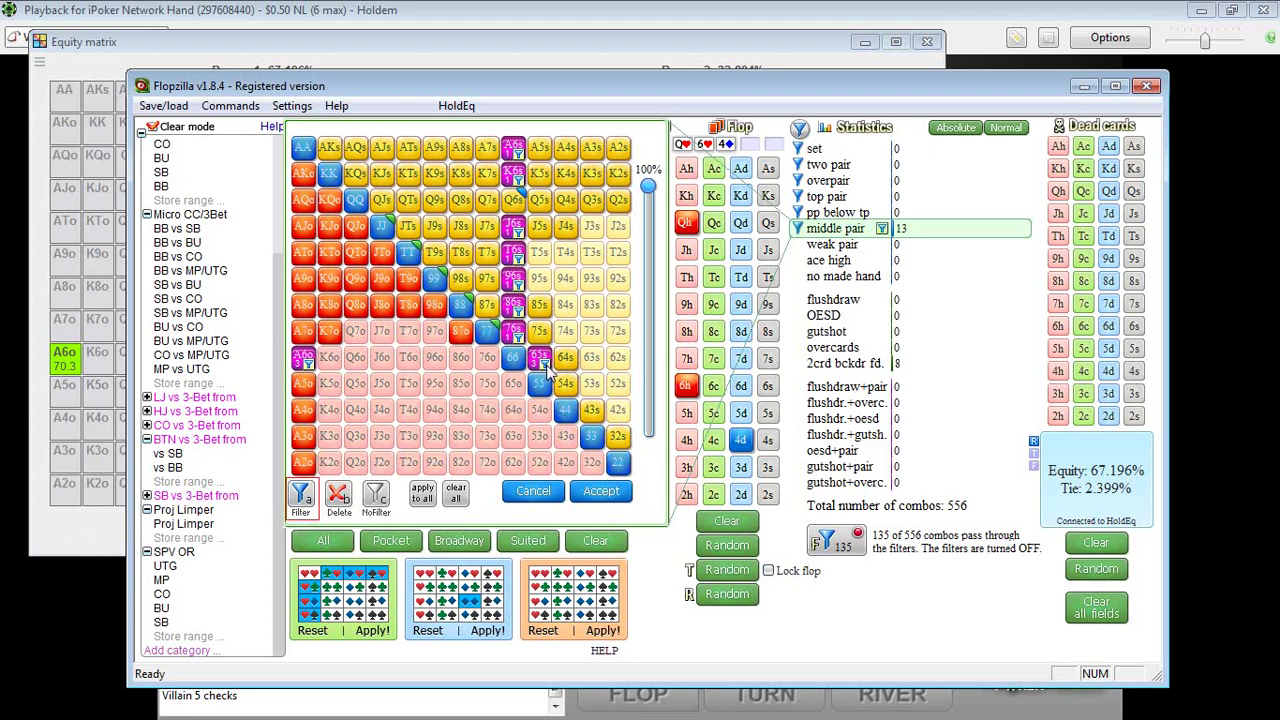
pyautogui.click(600, 491)
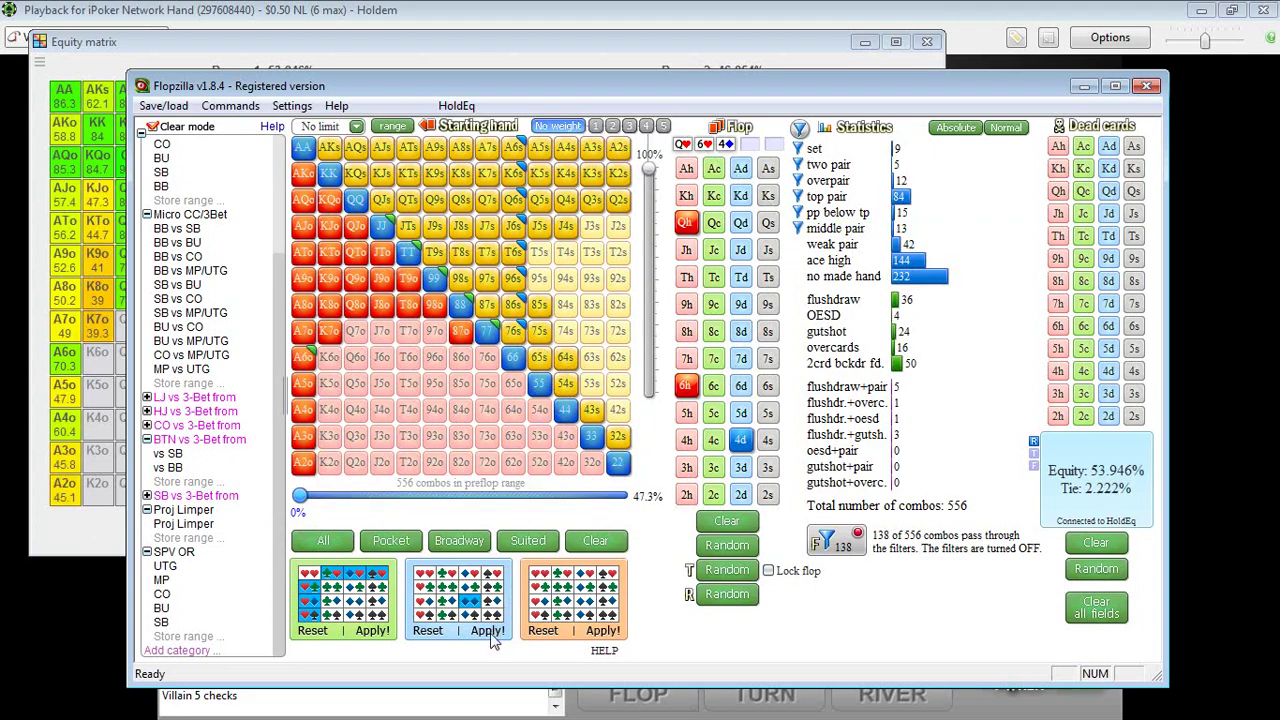
pyautogui.click(546, 366)
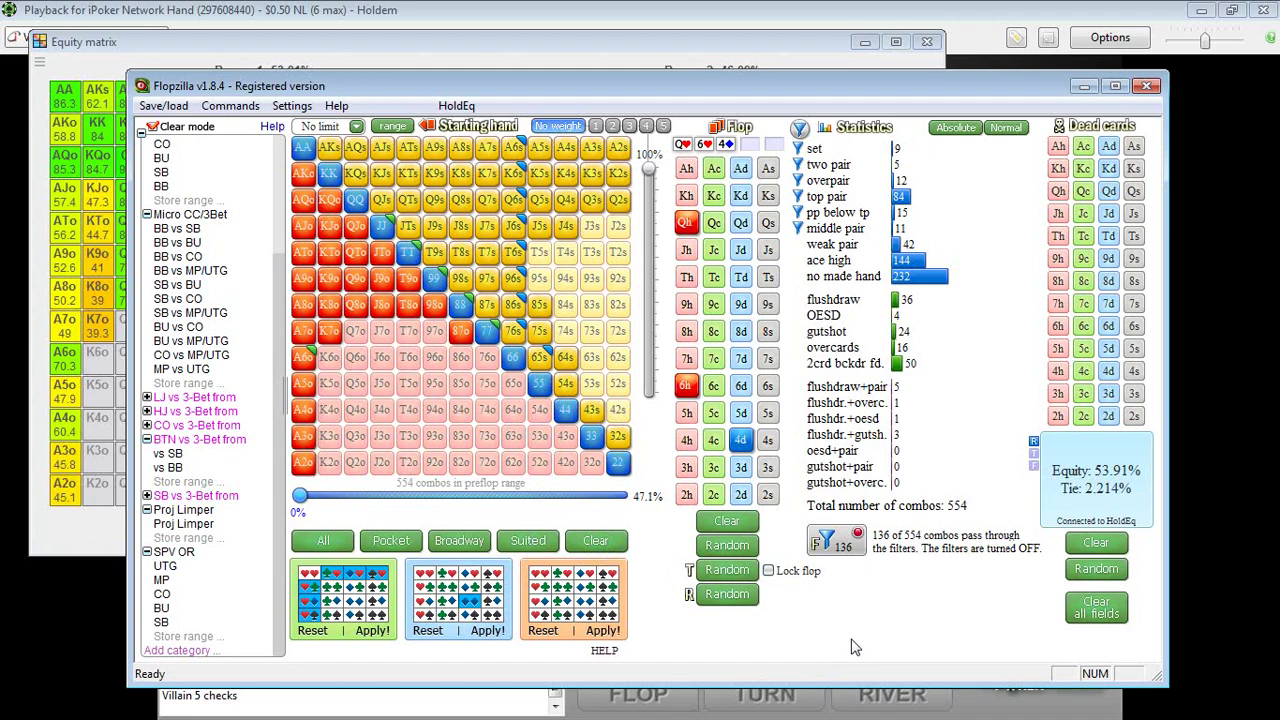
# - Review the filtered made-hand categories from sets down to middle pairs, and lift the diamonds-only suit restriction from Q6s
pyautogui.moveTo(903, 150)
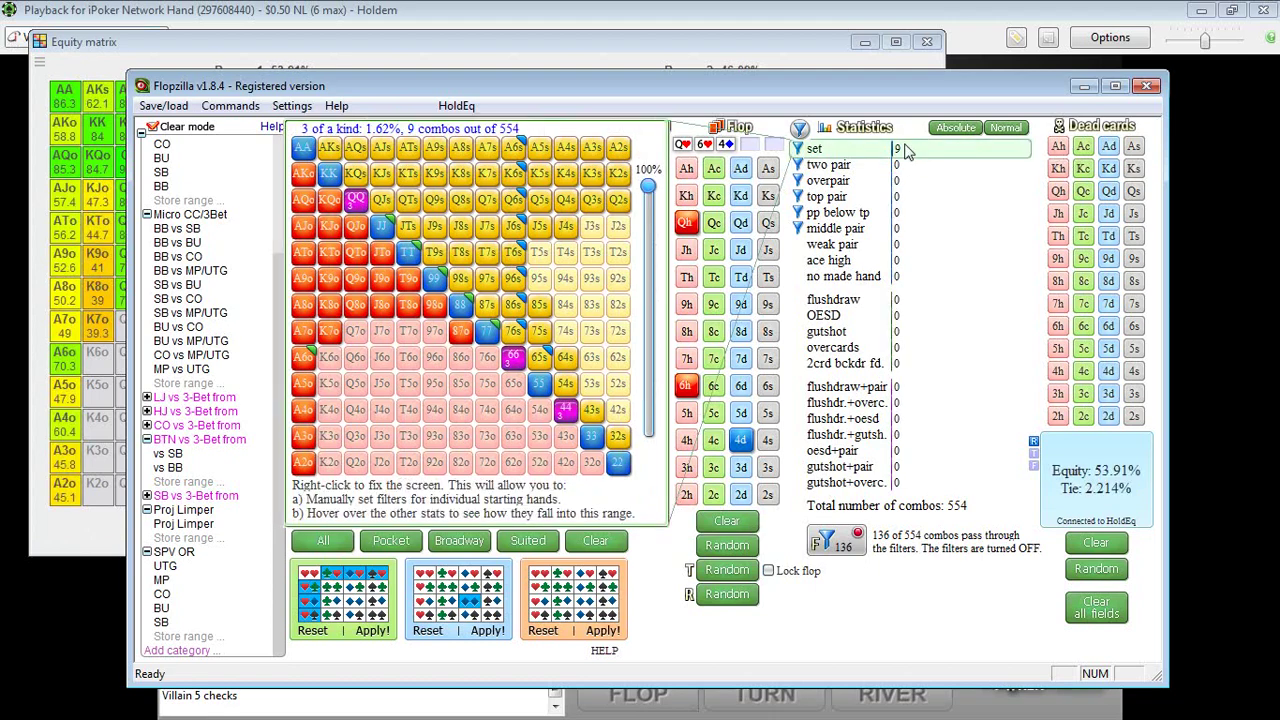
pyautogui.moveTo(907, 172)
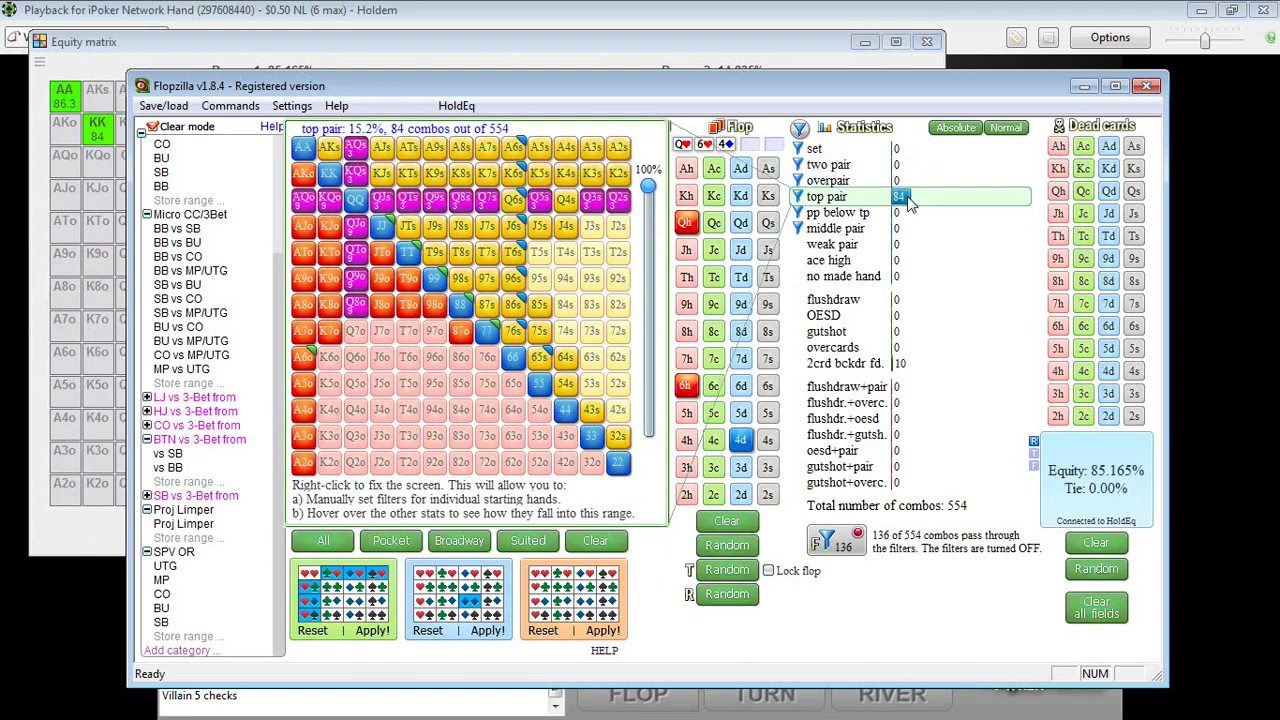
pyautogui.moveTo(910, 220)
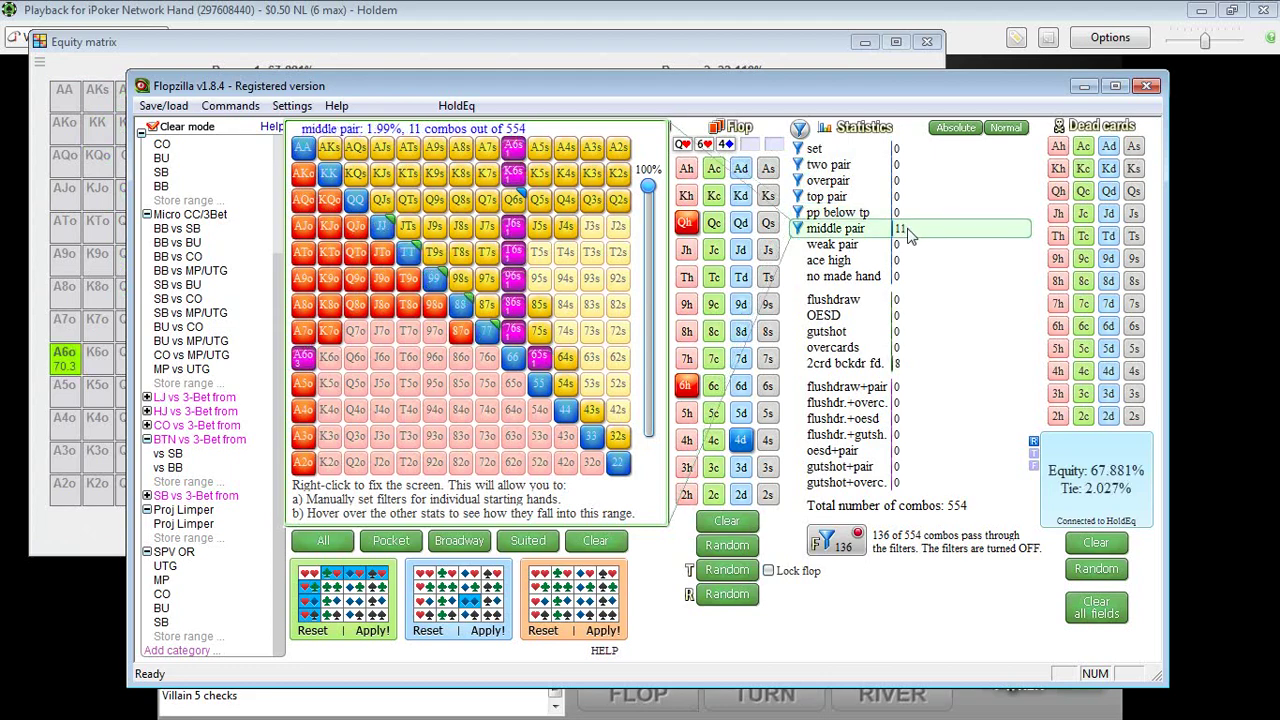
pyautogui.click(489, 635)
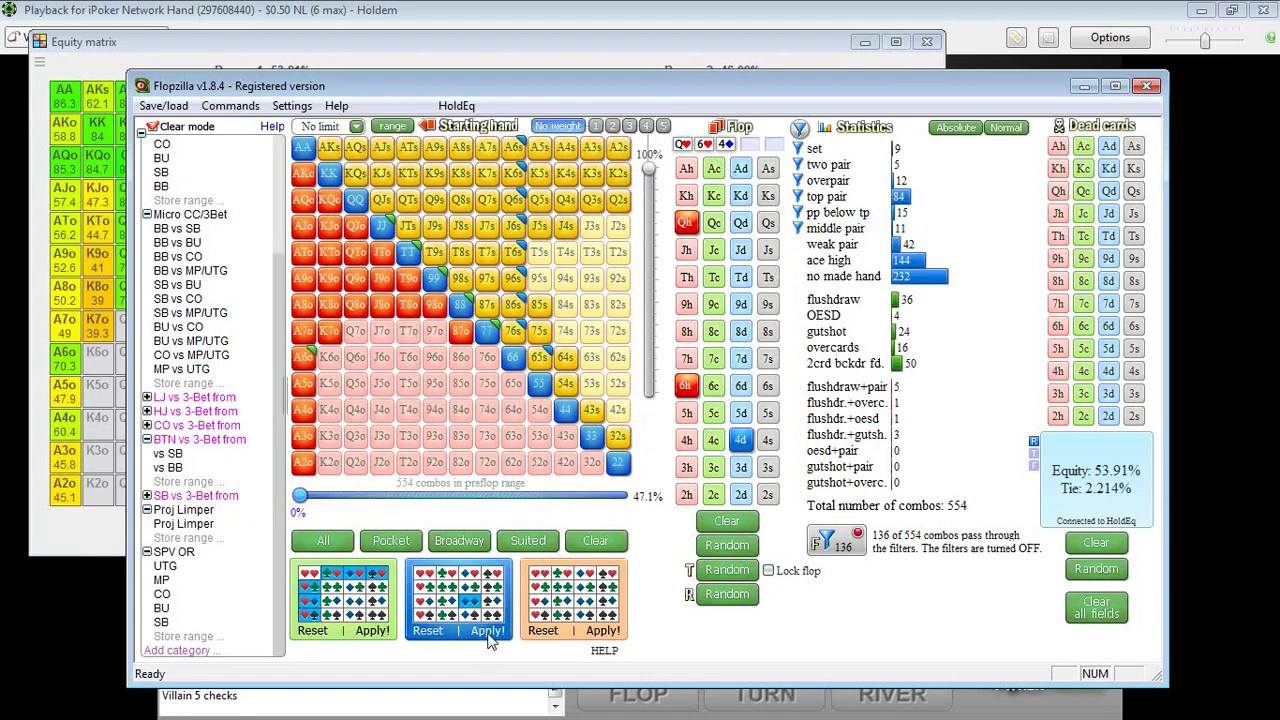
pyautogui.click(515, 199)
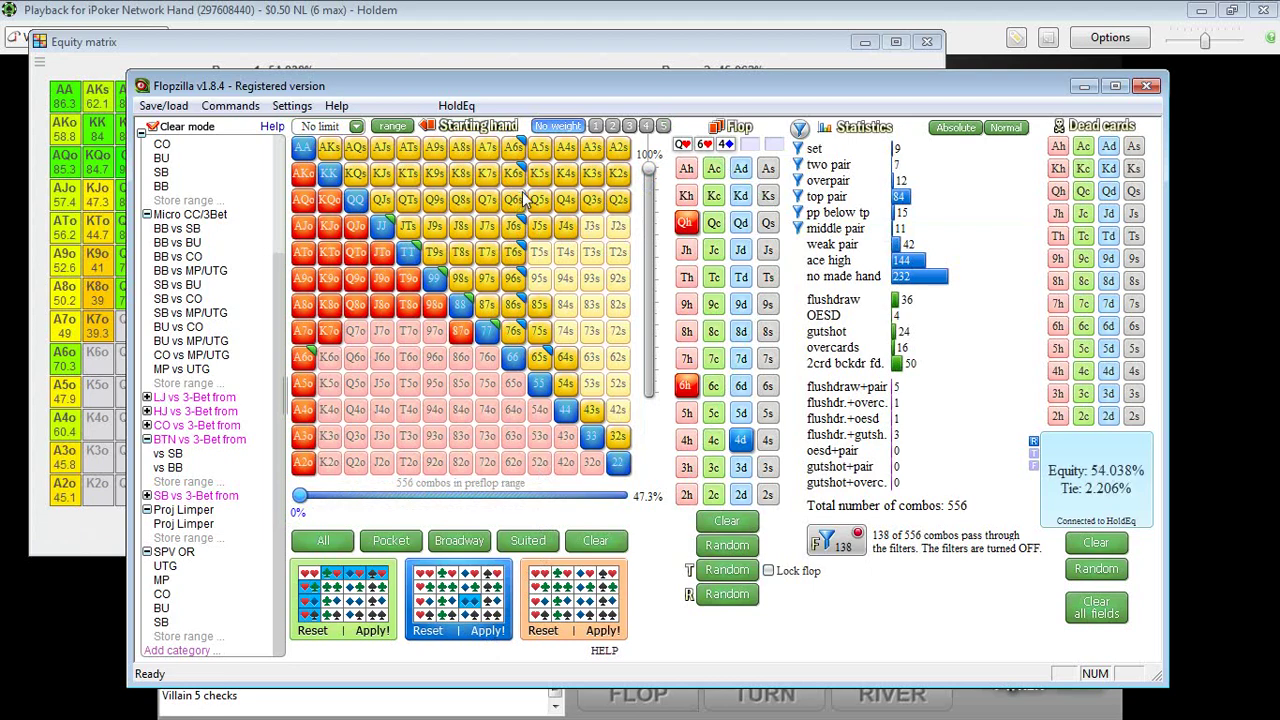
pyautogui.click(879, 604)
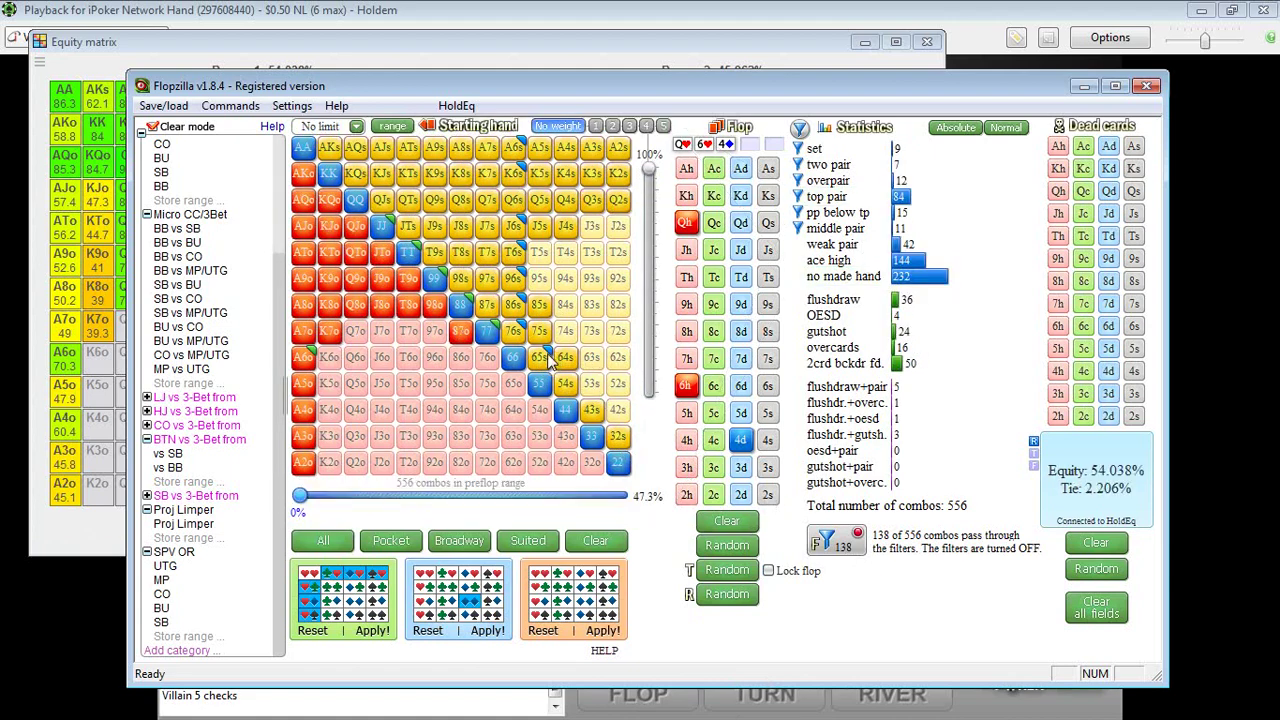
# - Lift the diamonds-only restriction from 65s and exclude it from the middle pair filter
pyautogui.click(495, 600)
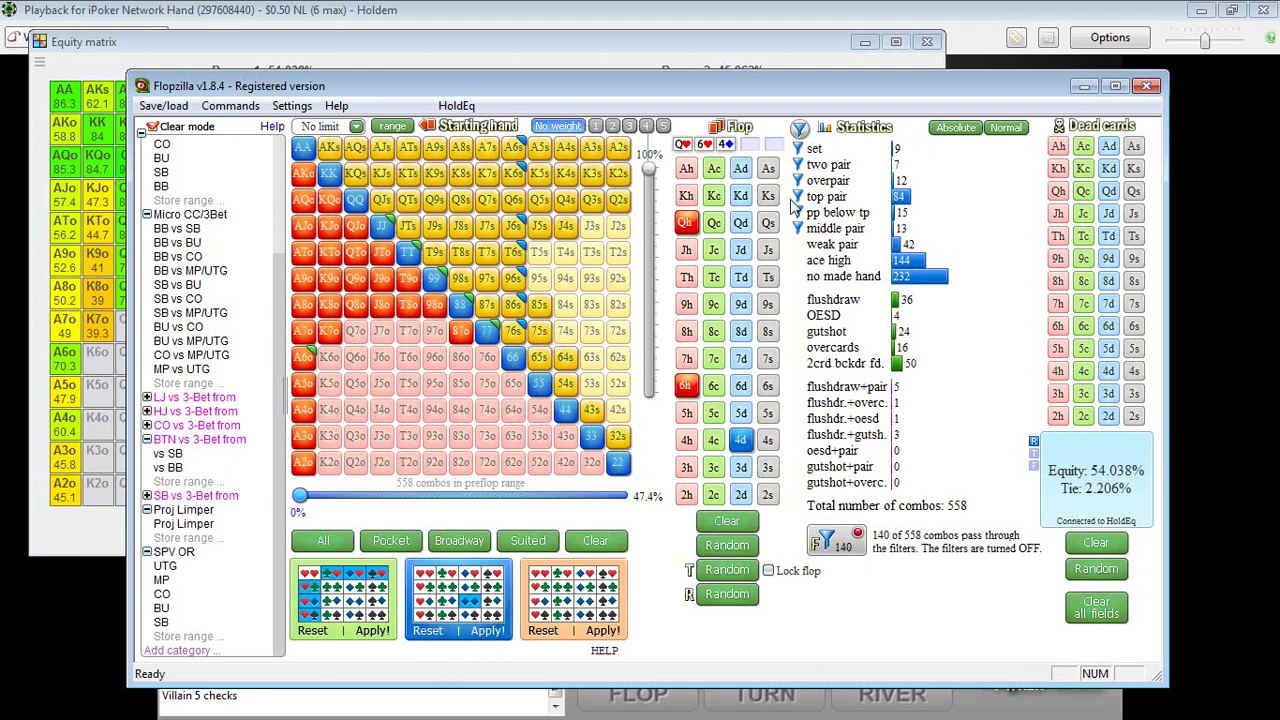
pyautogui.rightClick(908, 232)
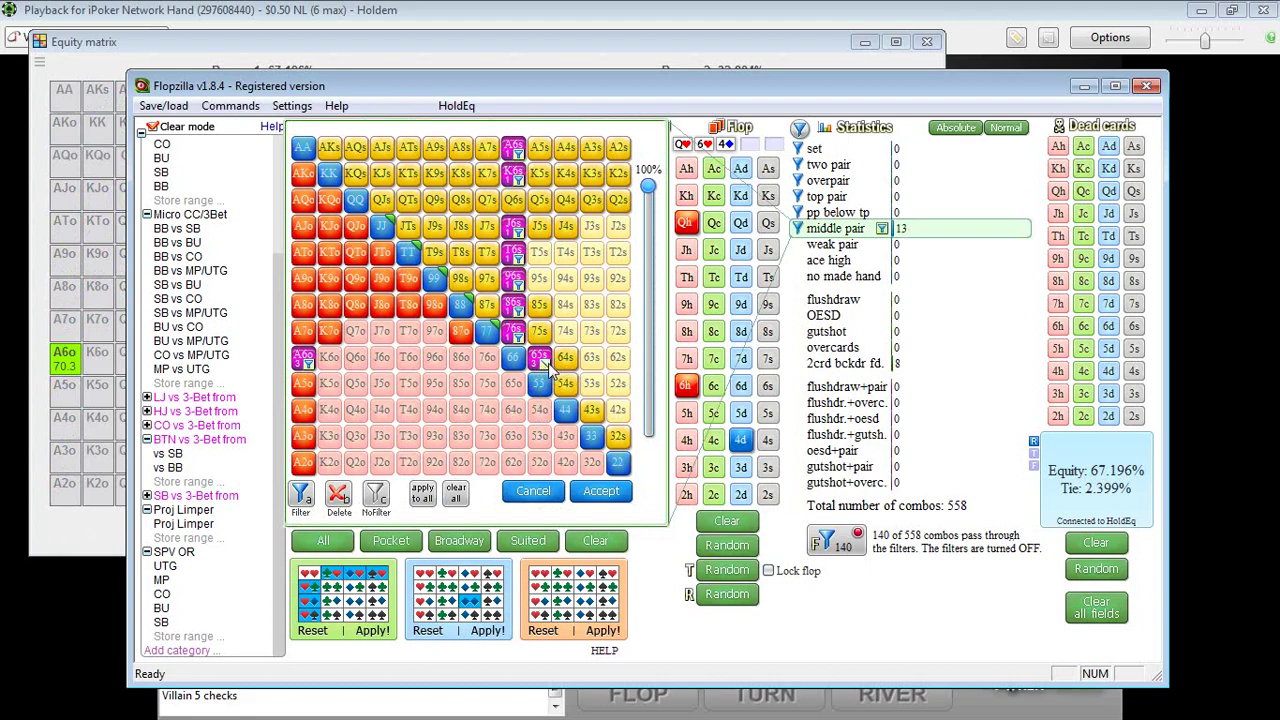
pyautogui.click(601, 490)
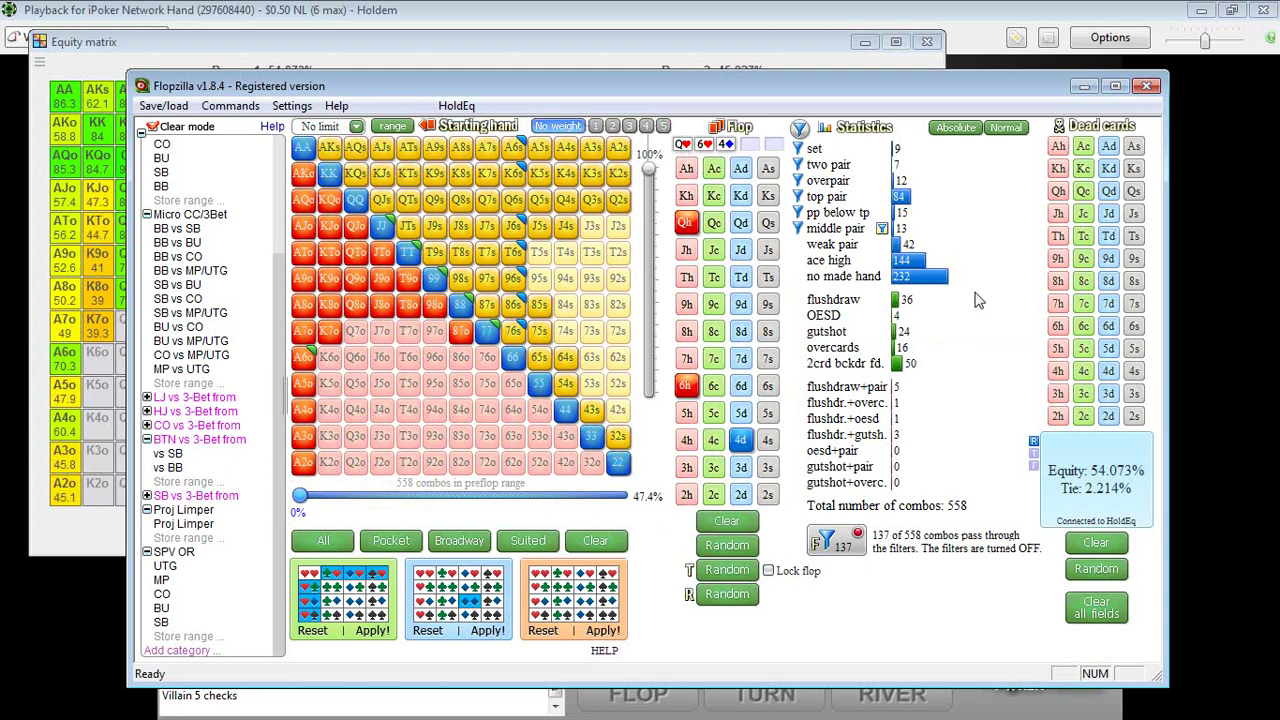
# - Filter the flush draws, OESDs, gutshots and two-card backdoor flush draws, and add the weak pairs to the filter
pyautogui.moveTo(900, 310)
pyautogui.moveTo(904, 366)
pyautogui.moveTo(902, 246)
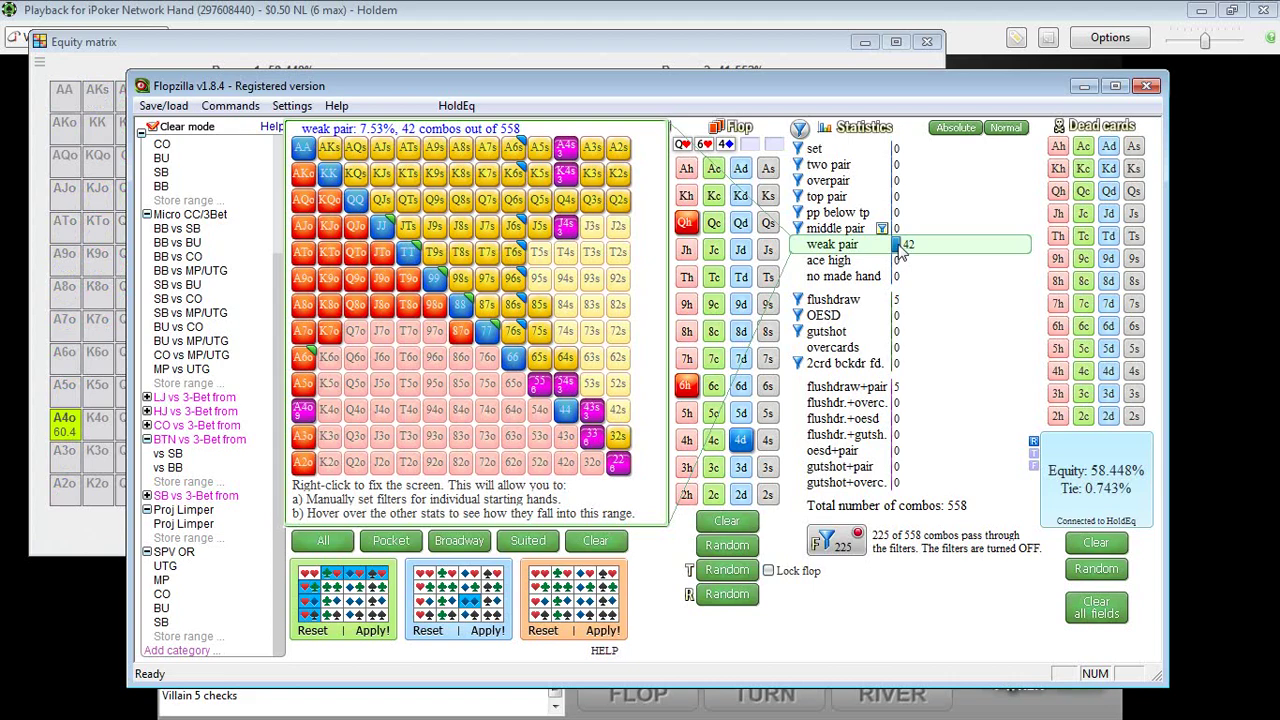
pyautogui.click(805, 247)
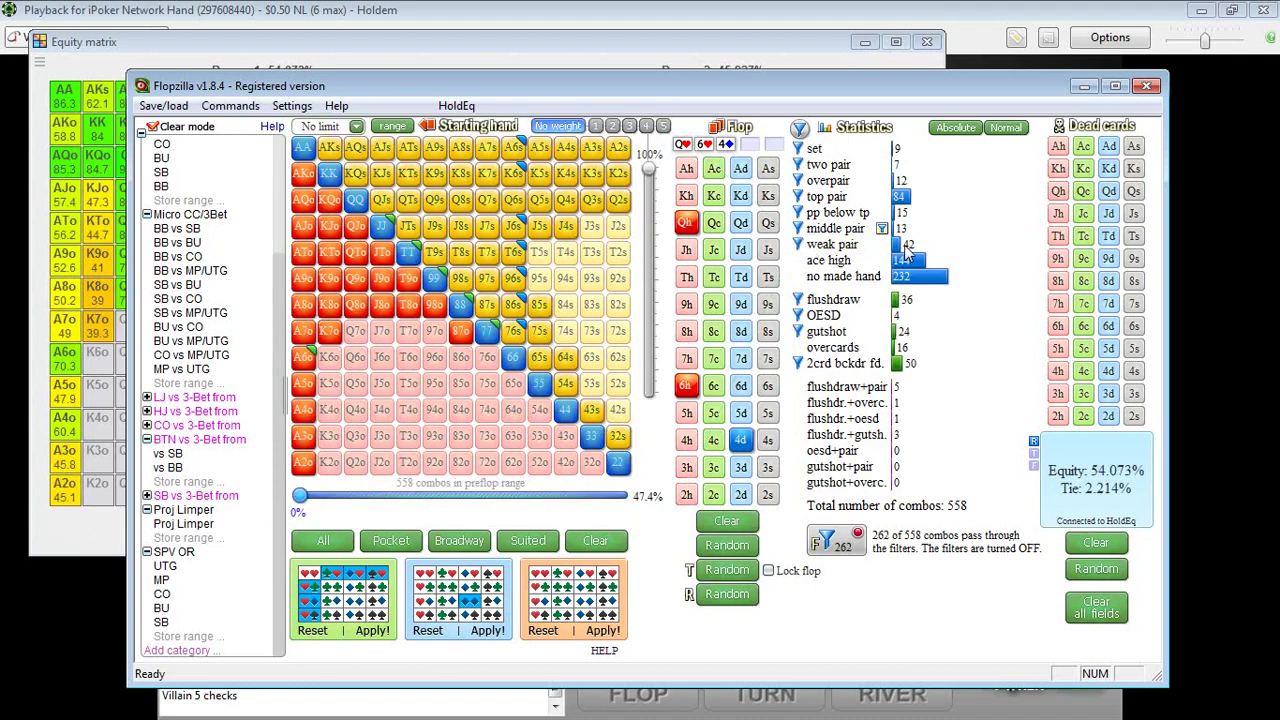
# - Set manual filters for the no made hand combos, check KJo's equity in the matrix, and include KJo and KTo
pyautogui.moveTo(903, 283)
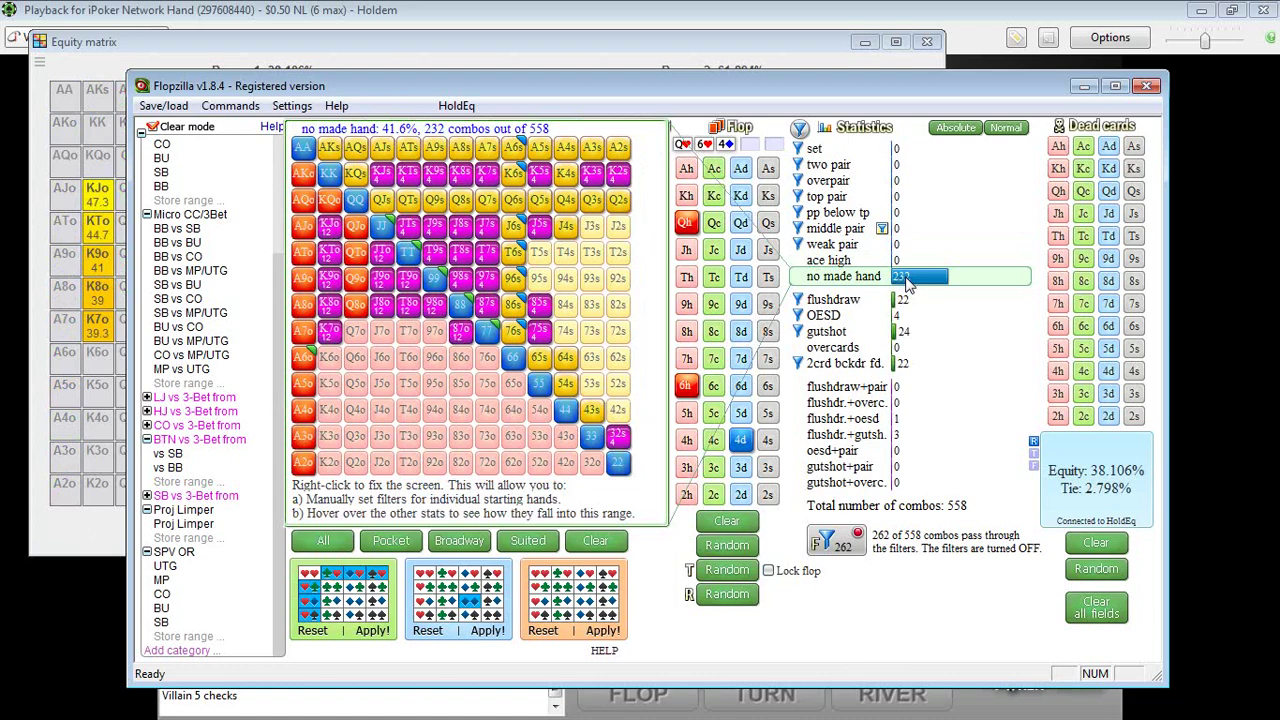
pyautogui.rightClick(908, 285)
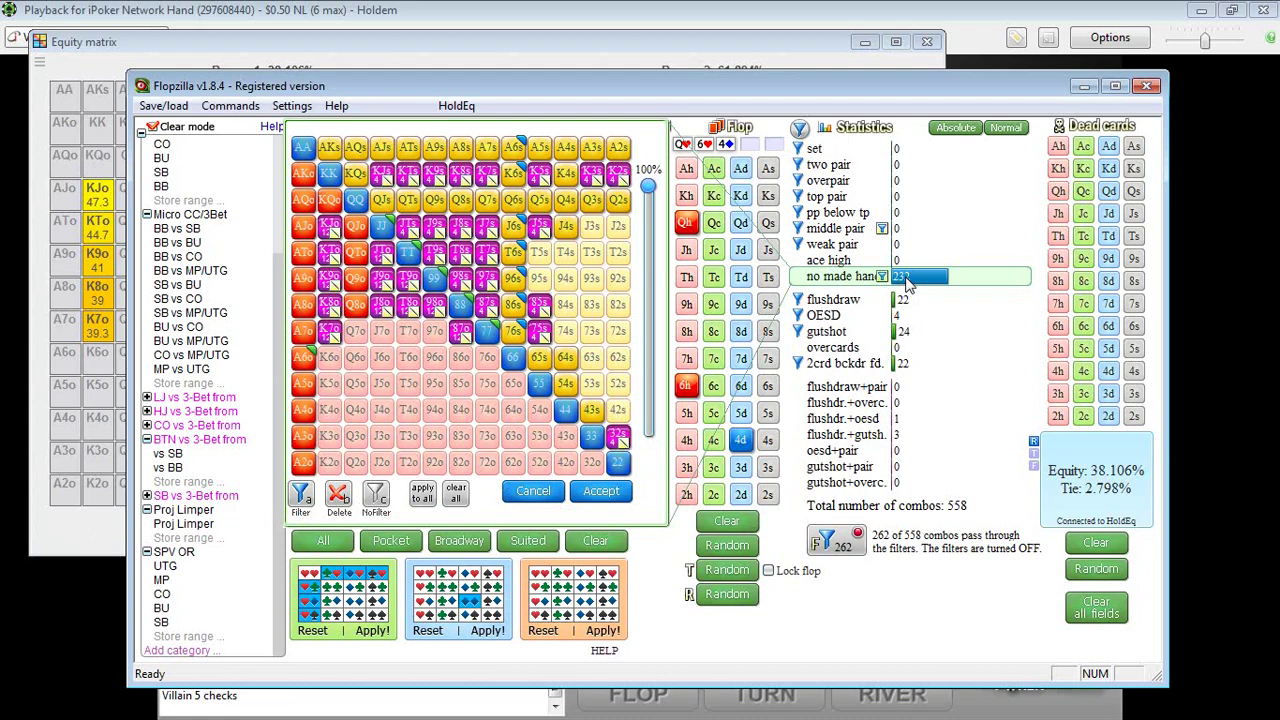
pyautogui.click(266, 42)
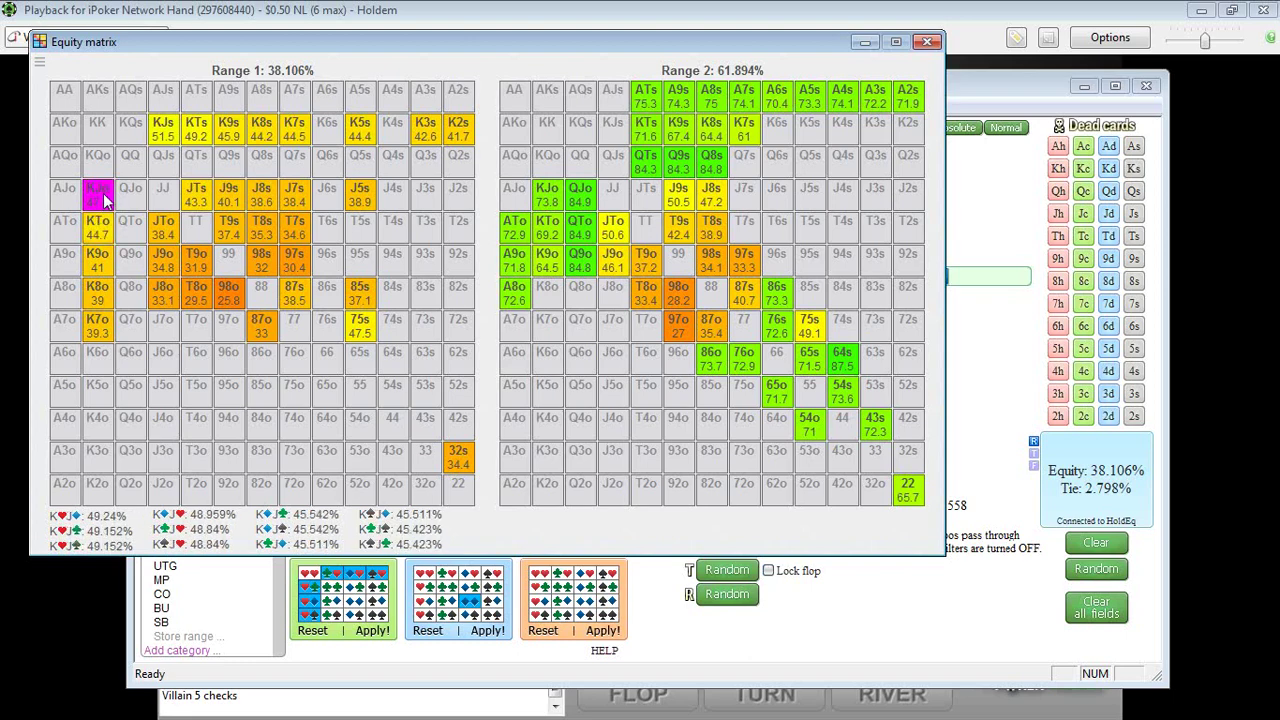
pyautogui.click(1010, 88)
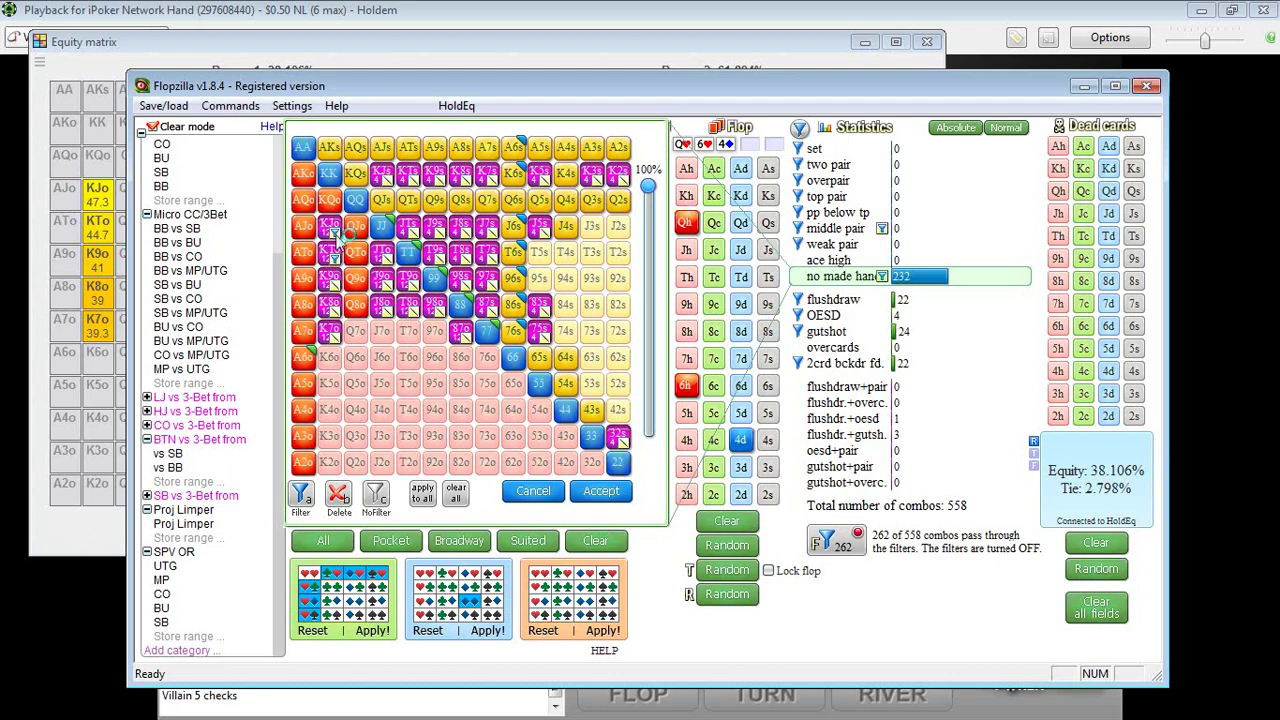
# - Compare the equities of K9o, K8o and K7o in the equity matrix, and accept the no made hand filter
pyautogui.click(278, 45)
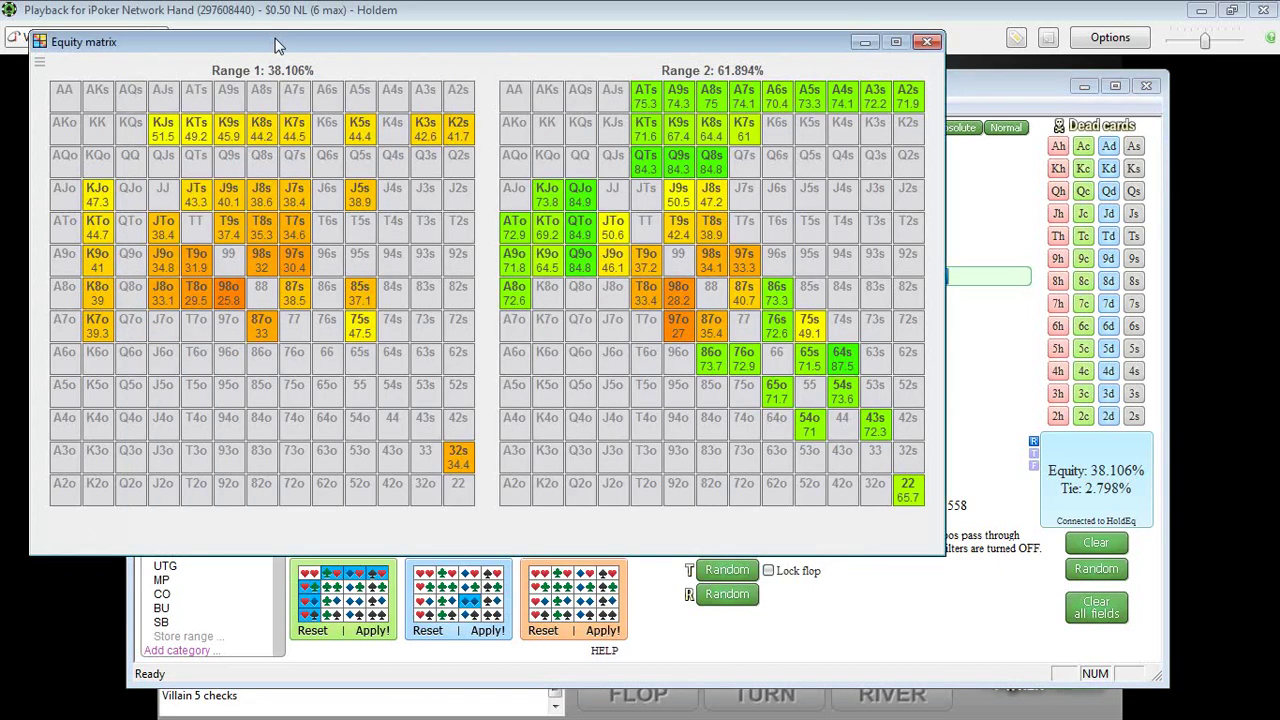
pyautogui.moveTo(104, 264)
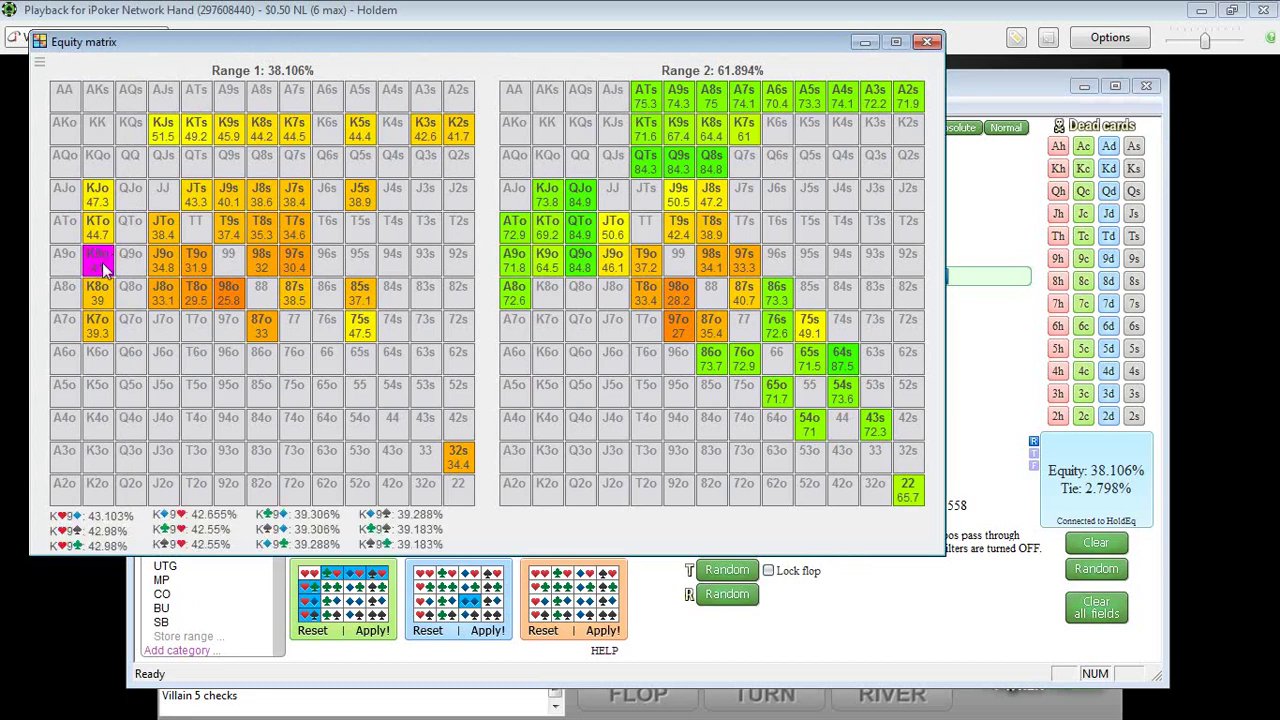
pyautogui.moveTo(100, 300)
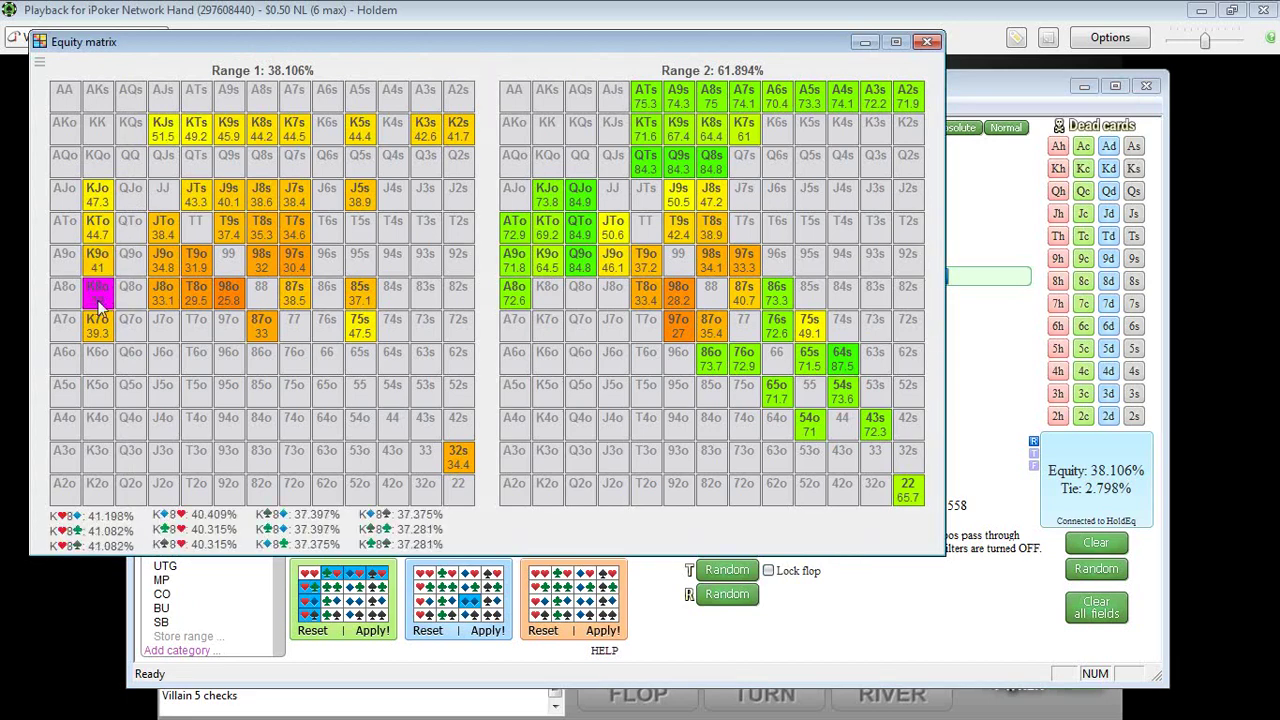
pyautogui.moveTo(100, 333)
pyautogui.click(1093, 117)
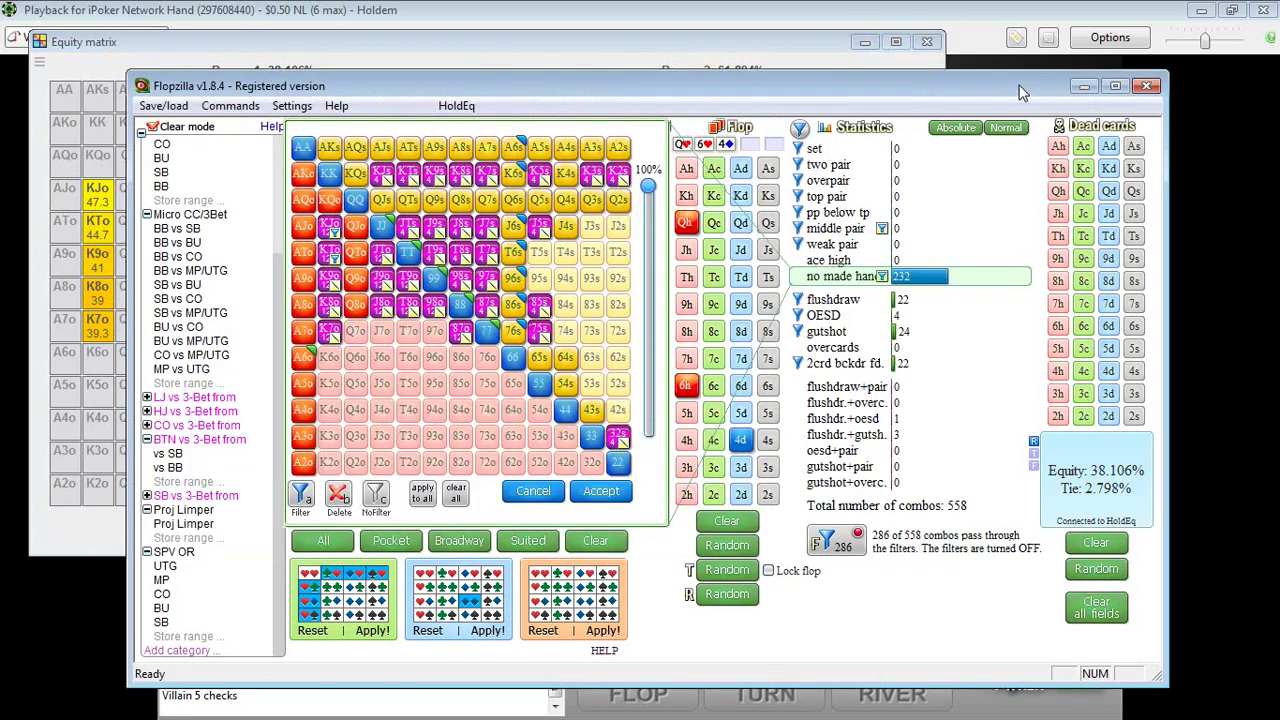
pyautogui.click(610, 496)
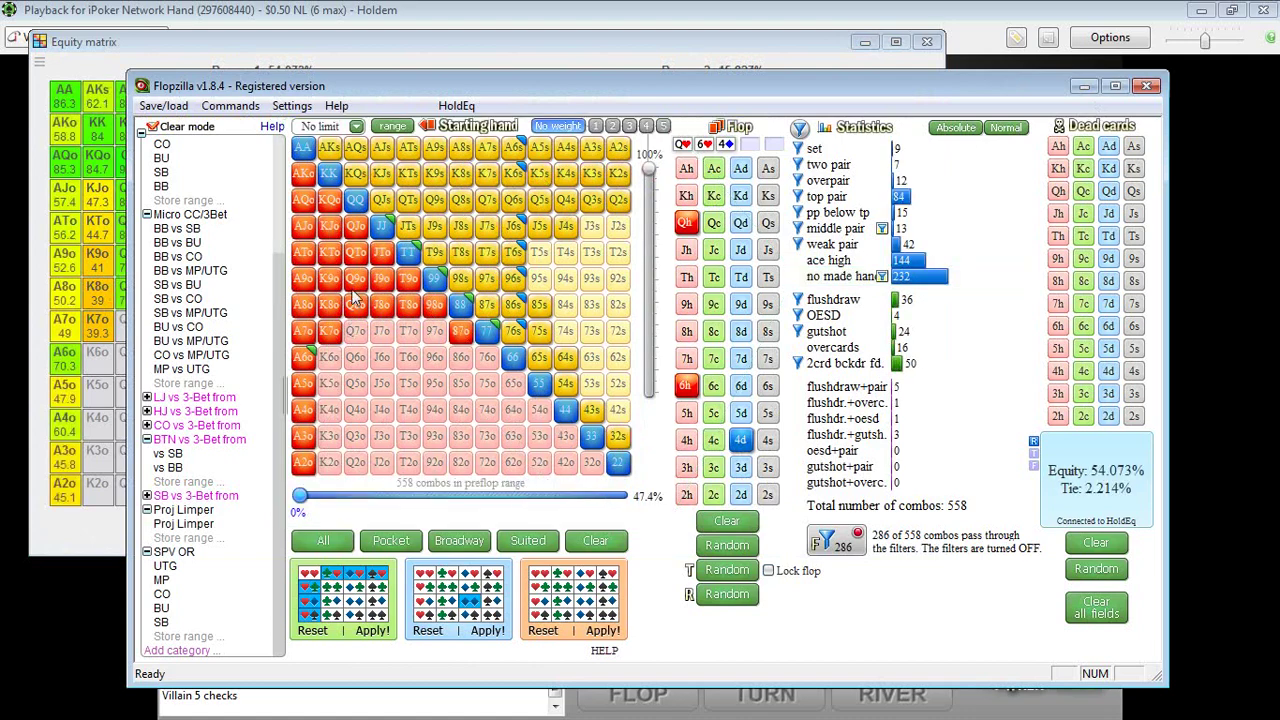
# - Add K9o, K8o and K7o to the no made hand filter and restrict all three to combos containing a heart
pyautogui.click(900, 276)
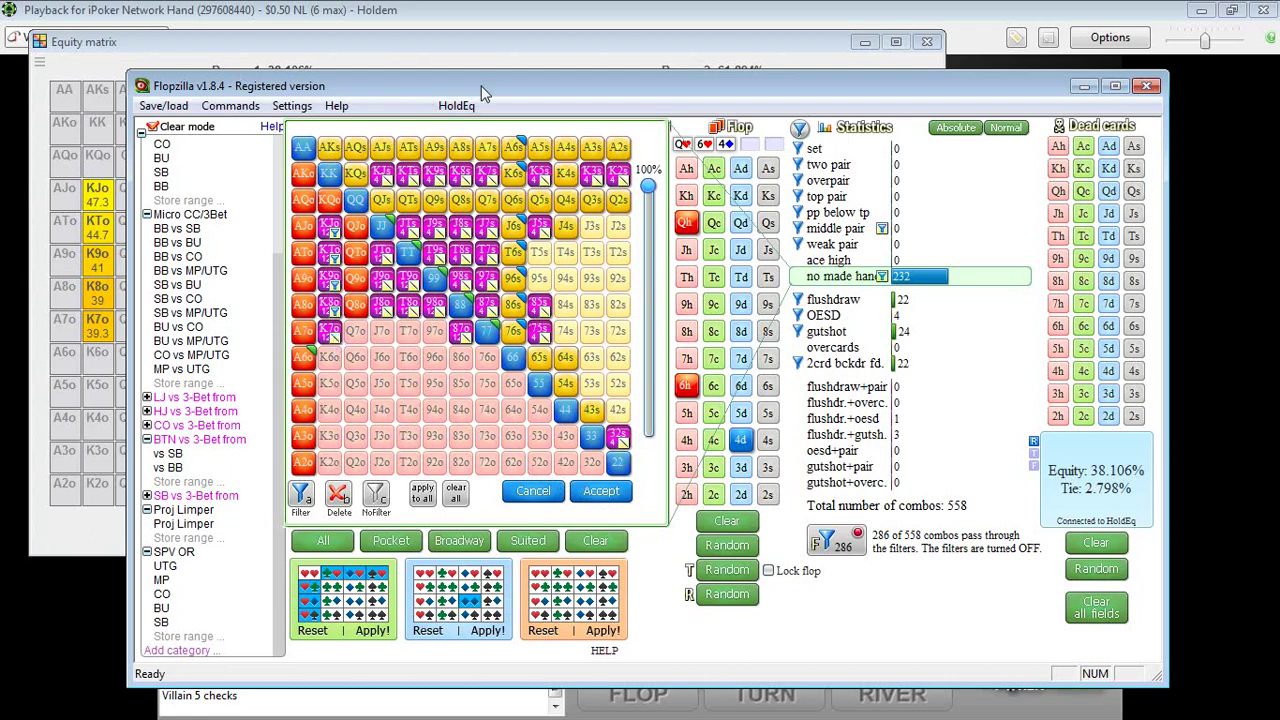
pyautogui.click(592, 493)
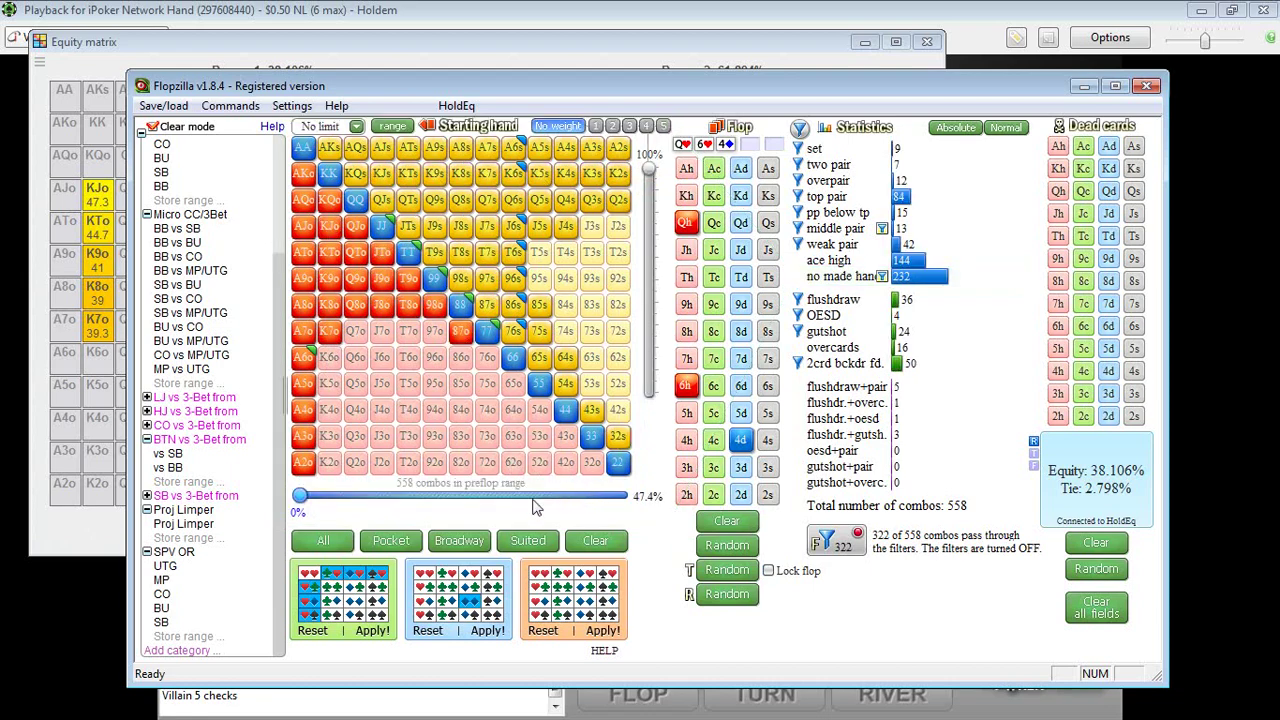
pyautogui.click(372, 631)
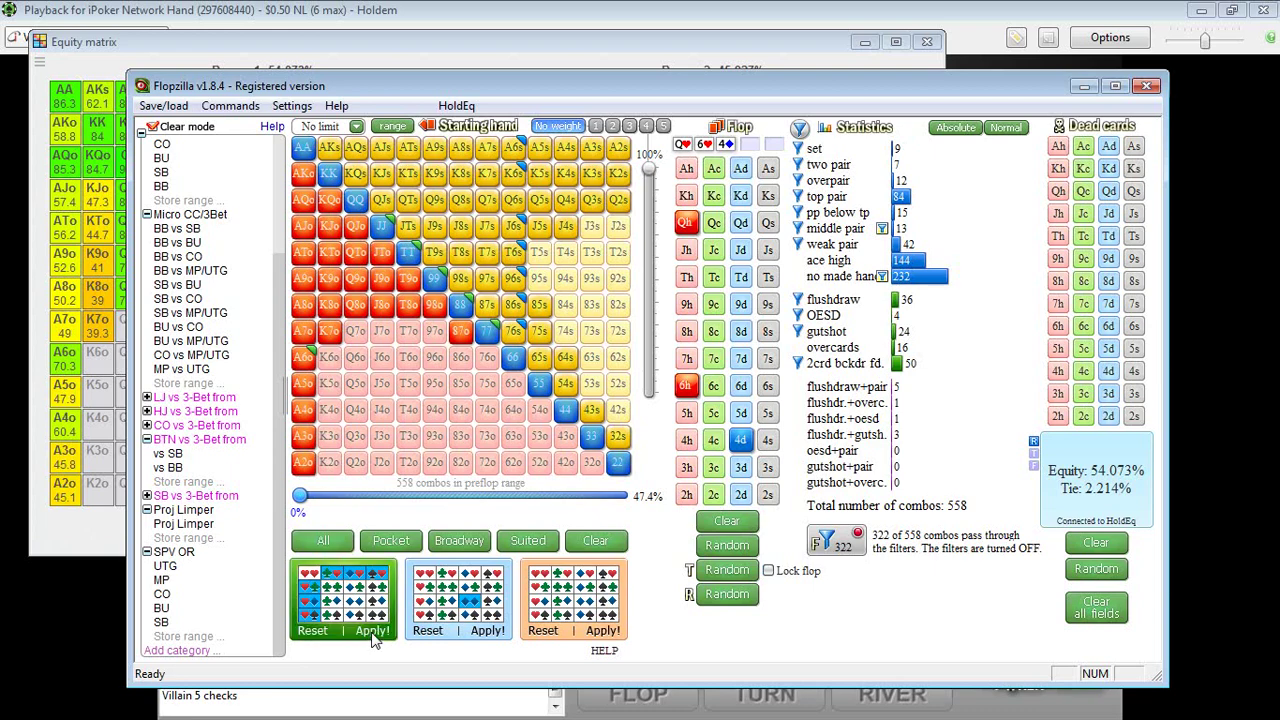
pyautogui.click(336, 285)
pyautogui.click(324, 314)
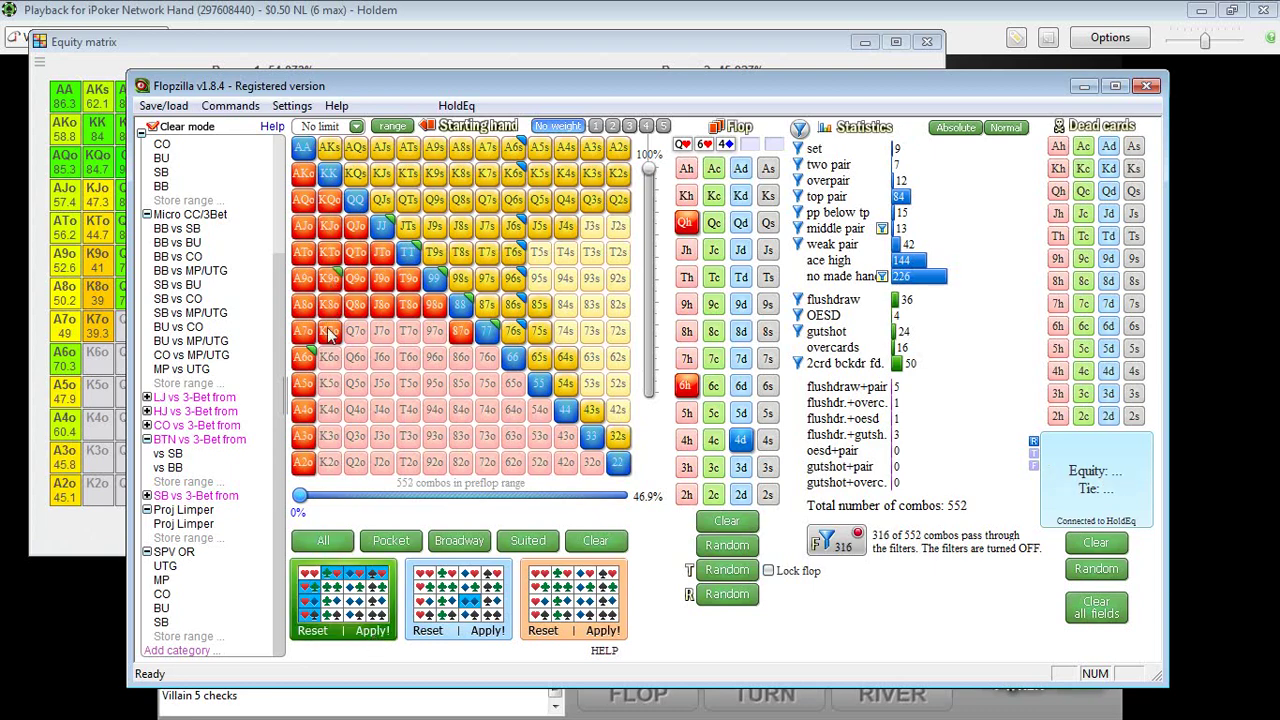
pyautogui.click(331, 336)
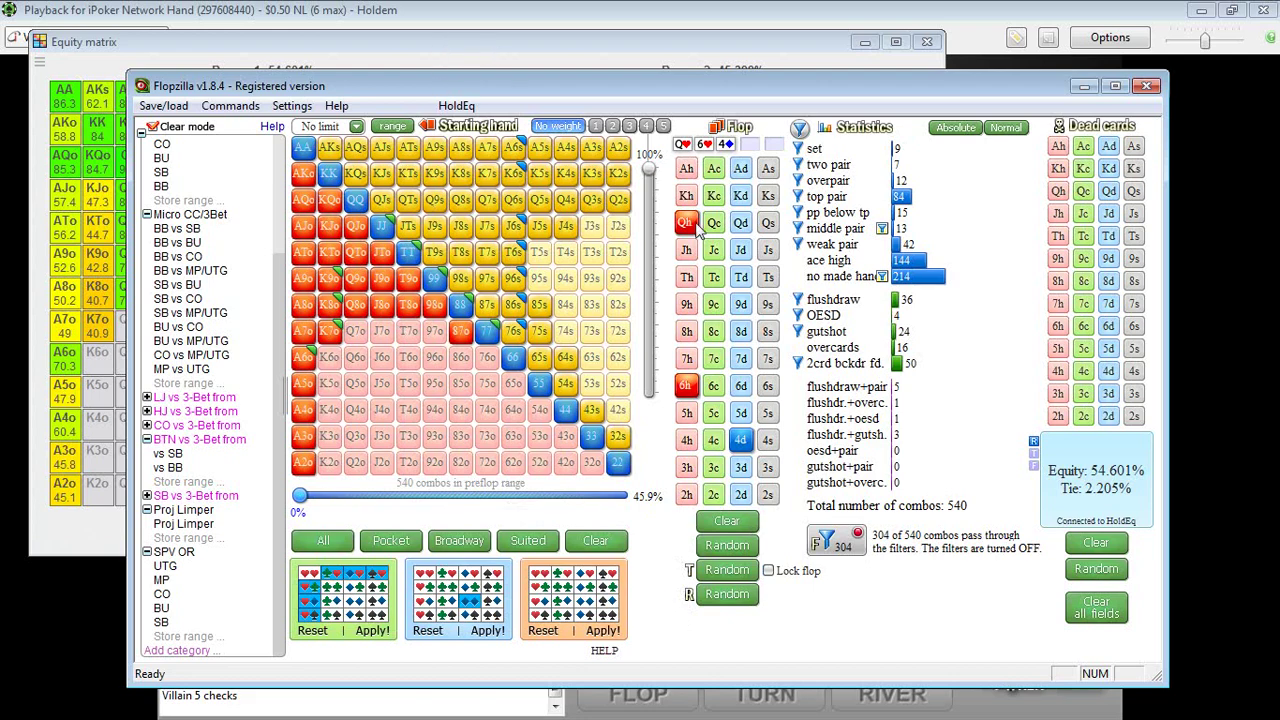
# - Check the suited king equities in the matrix and add KJs and KTs to the no made hand filter
pyautogui.moveTo(903, 283)
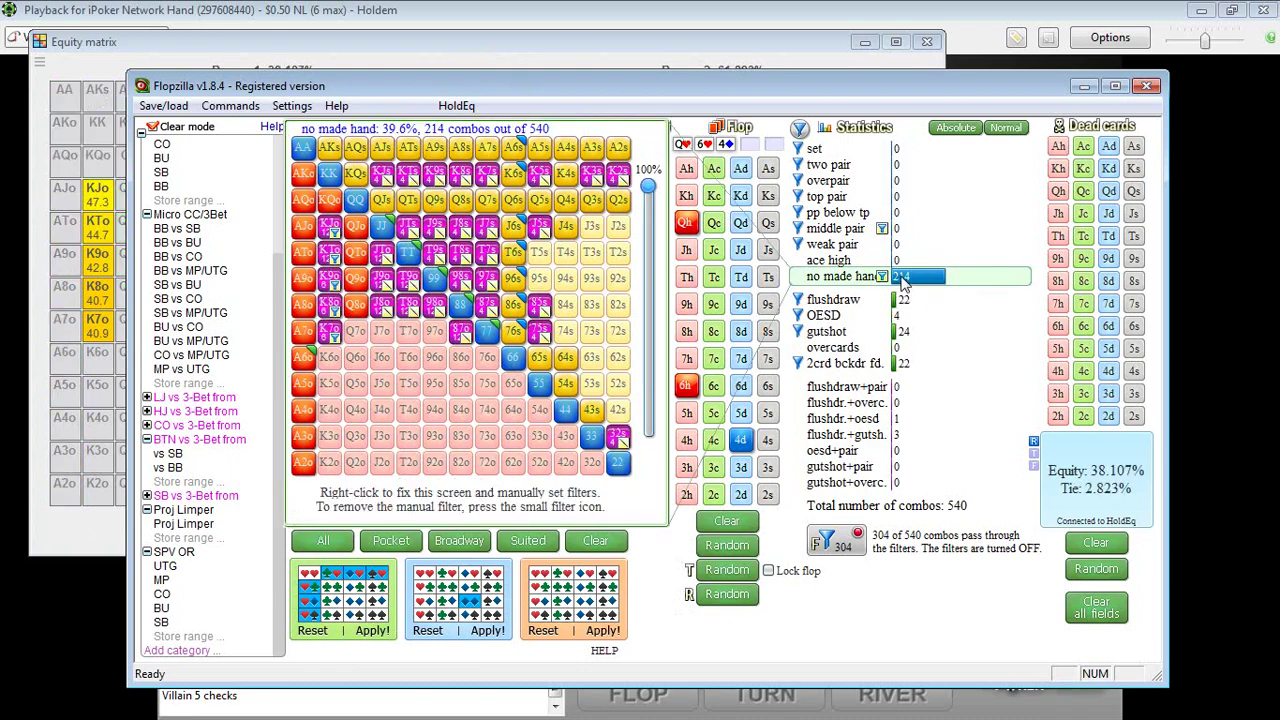
pyautogui.click(275, 42)
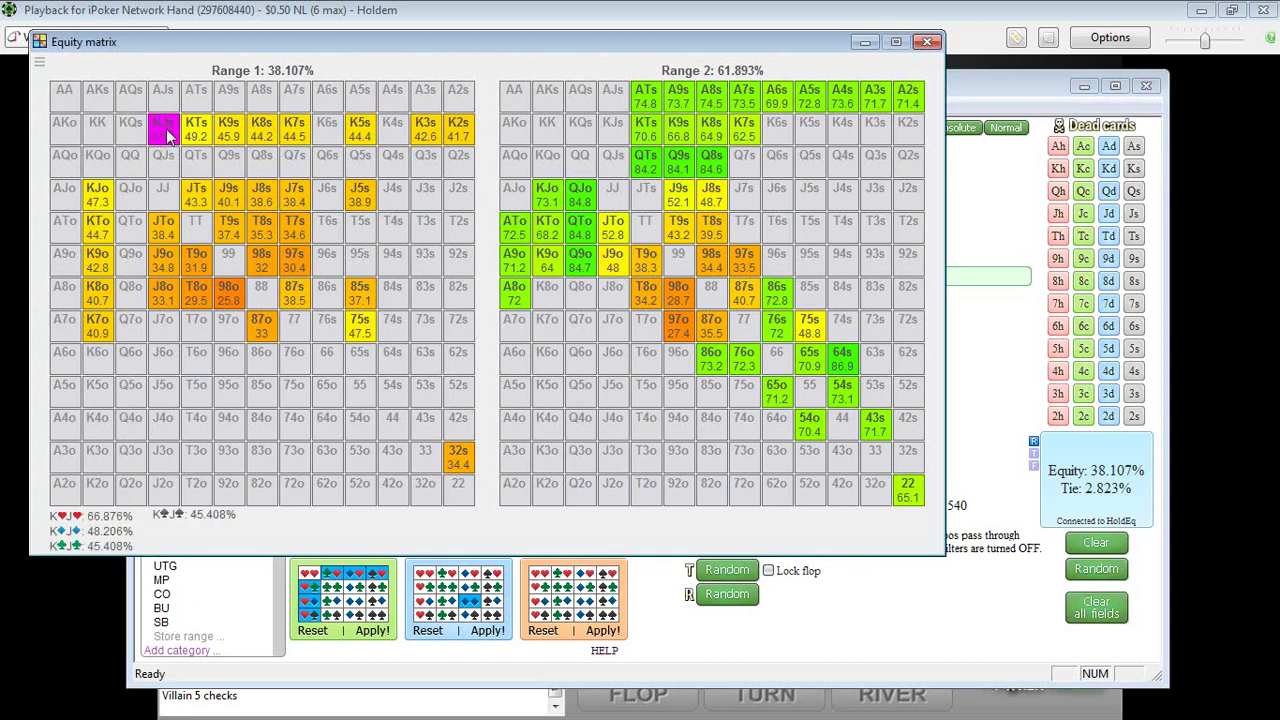
pyautogui.moveTo(200, 135)
pyautogui.click(994, 84)
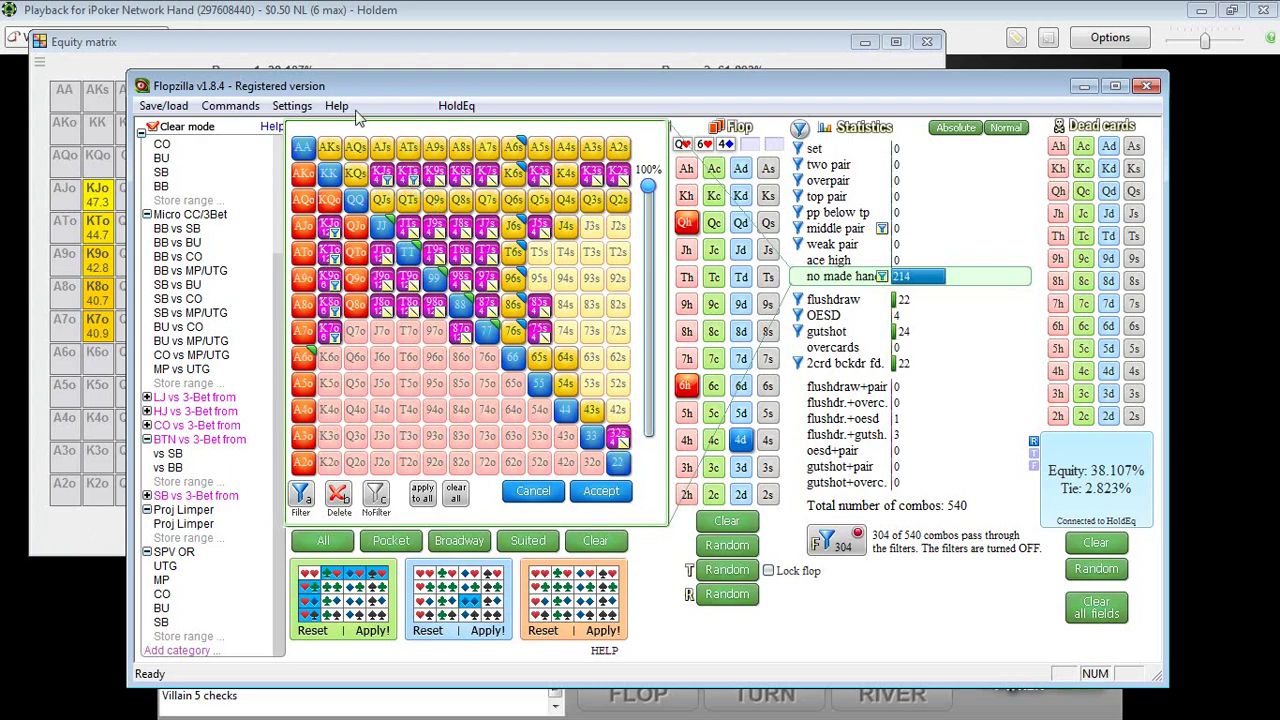
# - Compare the equities of JTo and J9o, include JTo in the no made hand filter, and accept it
pyautogui.click(275, 42)
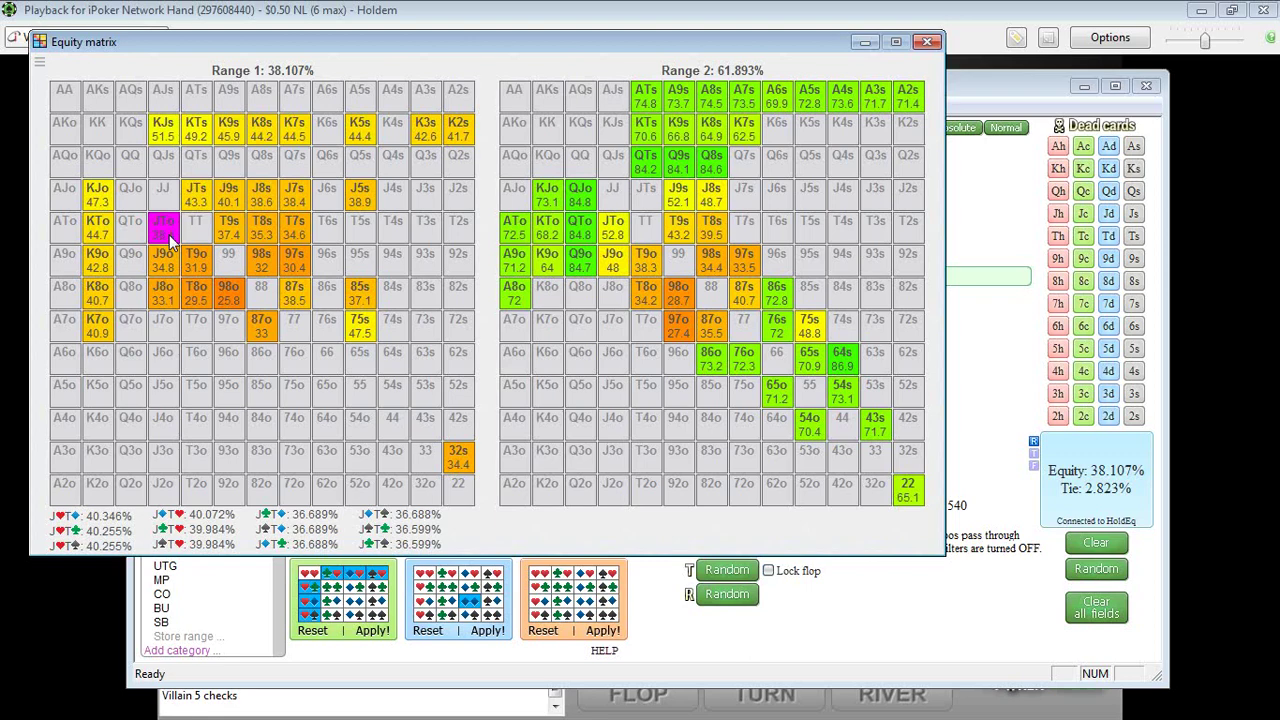
pyautogui.click(1026, 88)
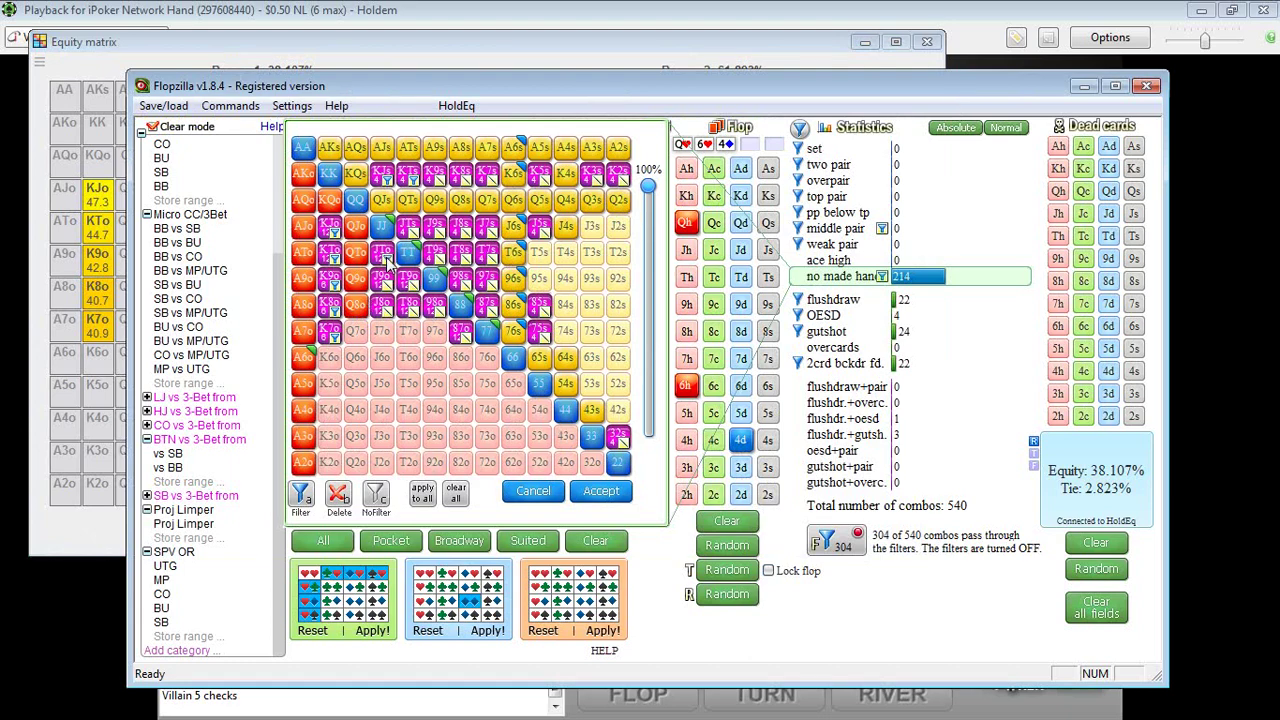
pyautogui.click(110, 258)
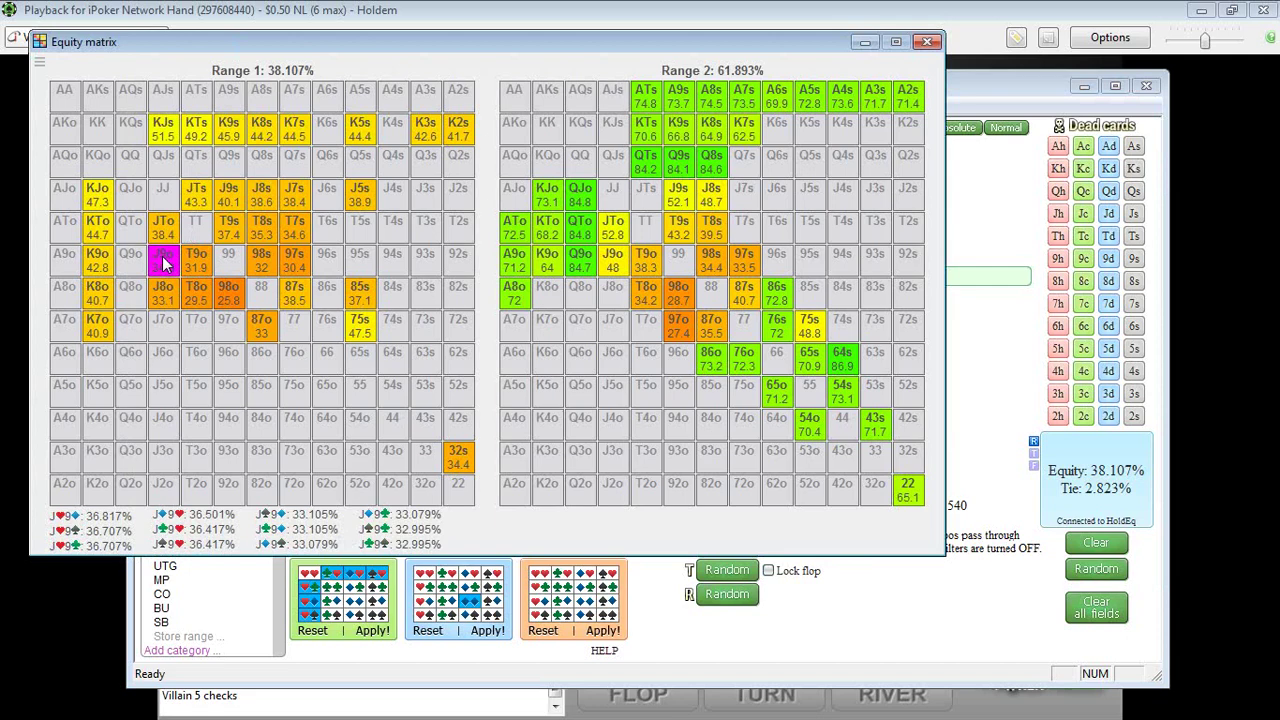
pyautogui.click(1035, 88)
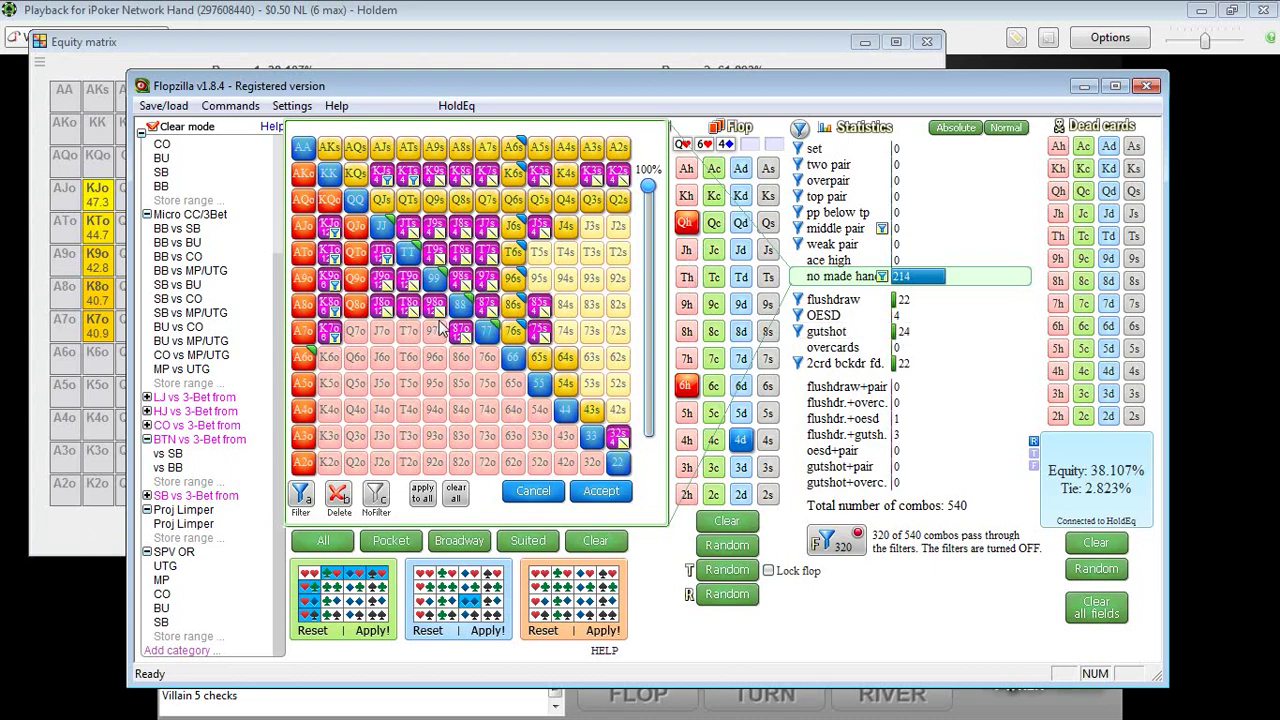
pyautogui.click(601, 493)
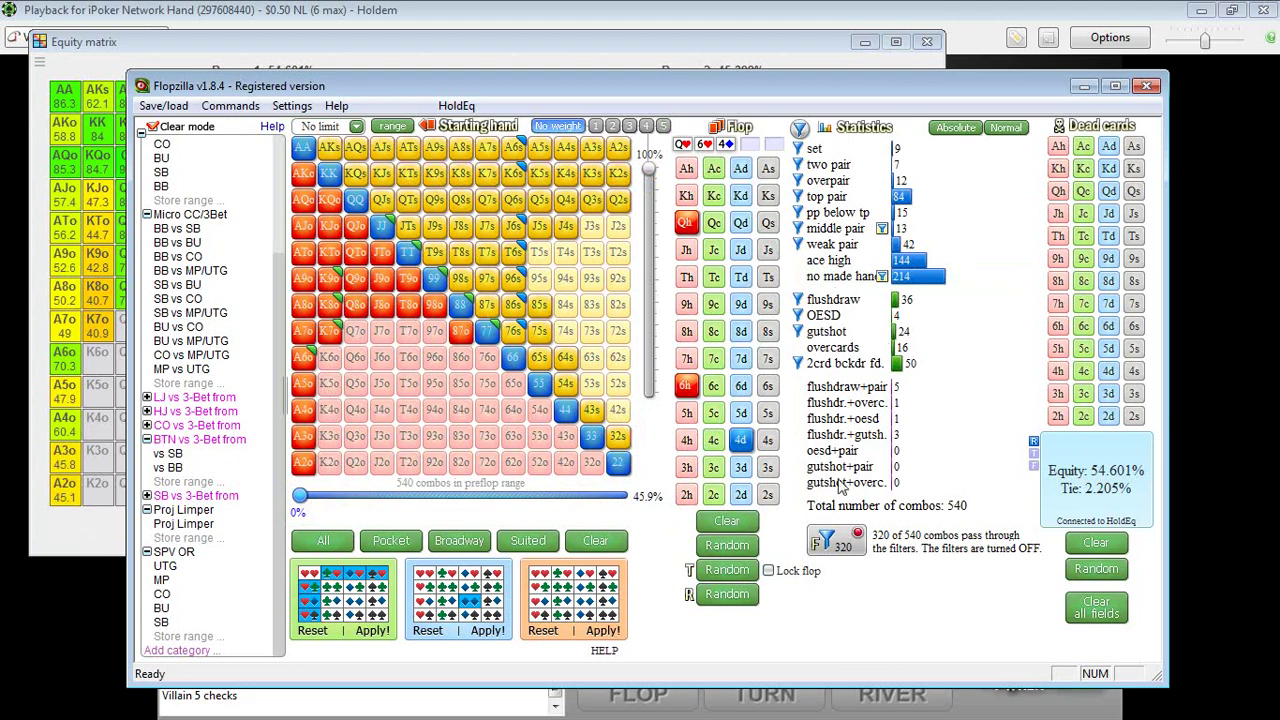
# - Preview the range with the filters turned on, turn them off, and re-examine the no made hand combos and their equities, including 75s
pyautogui.click(842, 546)
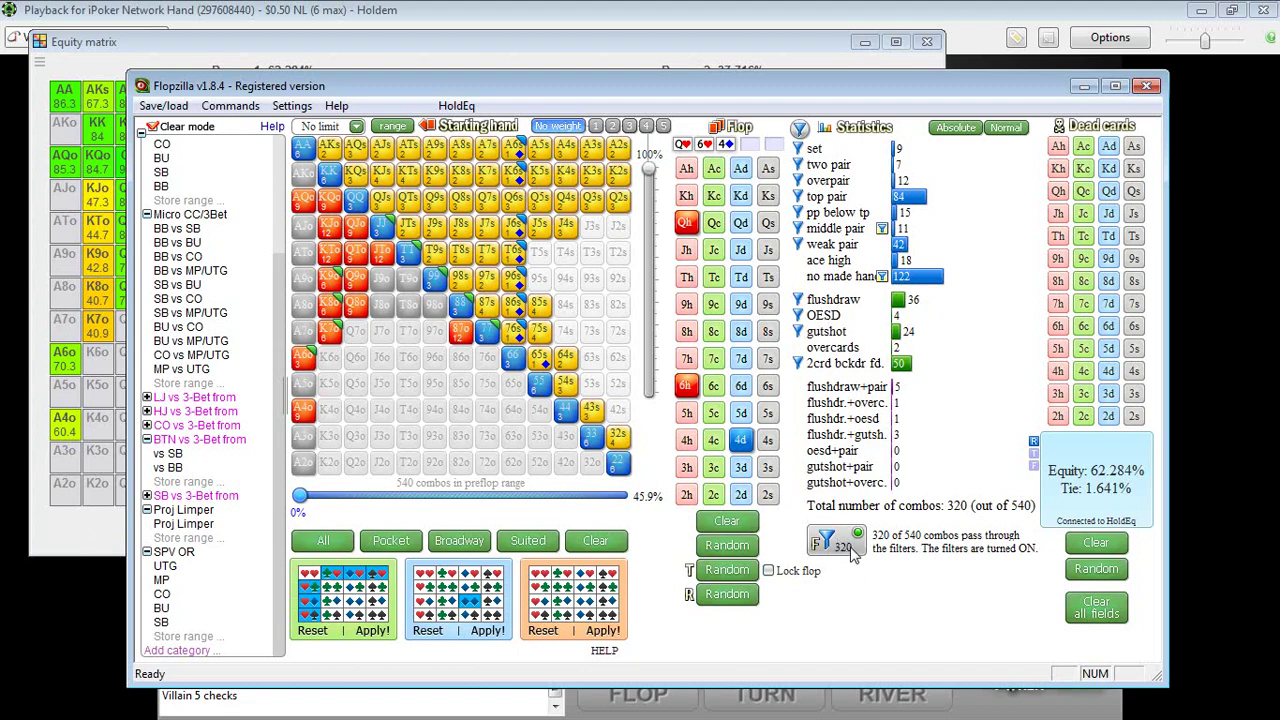
pyautogui.click(850, 553)
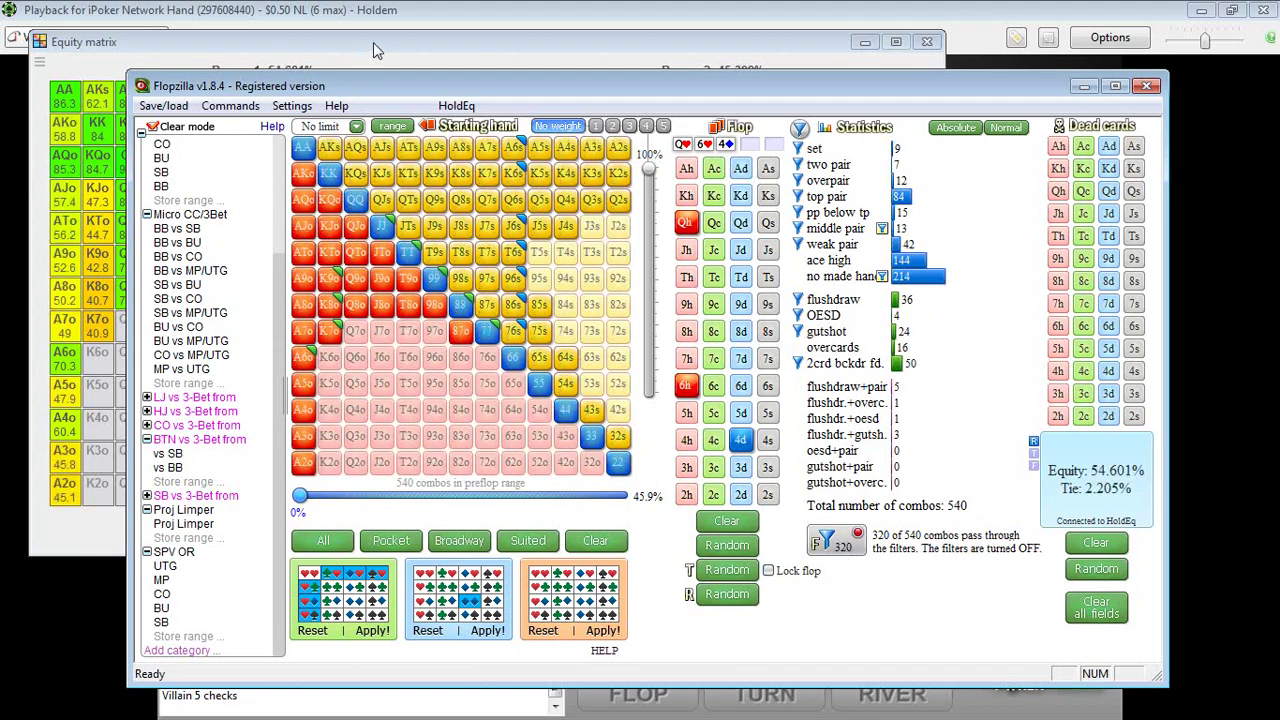
pyautogui.moveTo(911, 284)
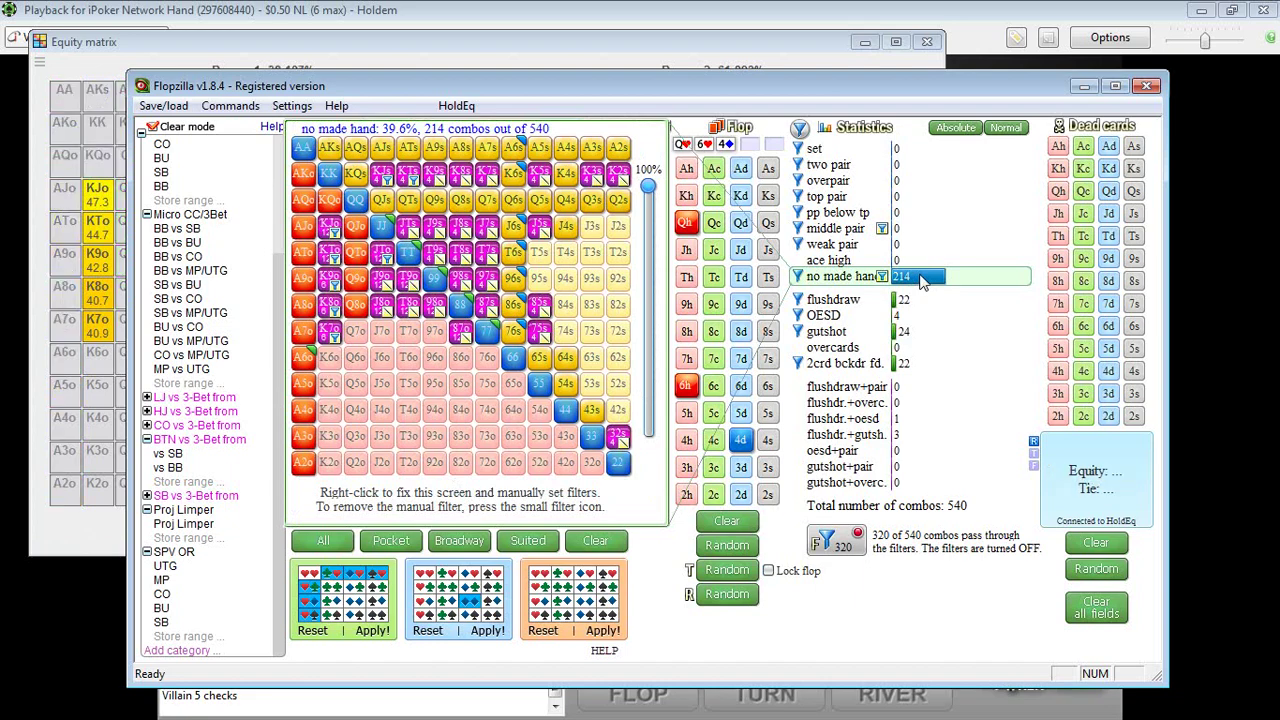
pyautogui.click(341, 44)
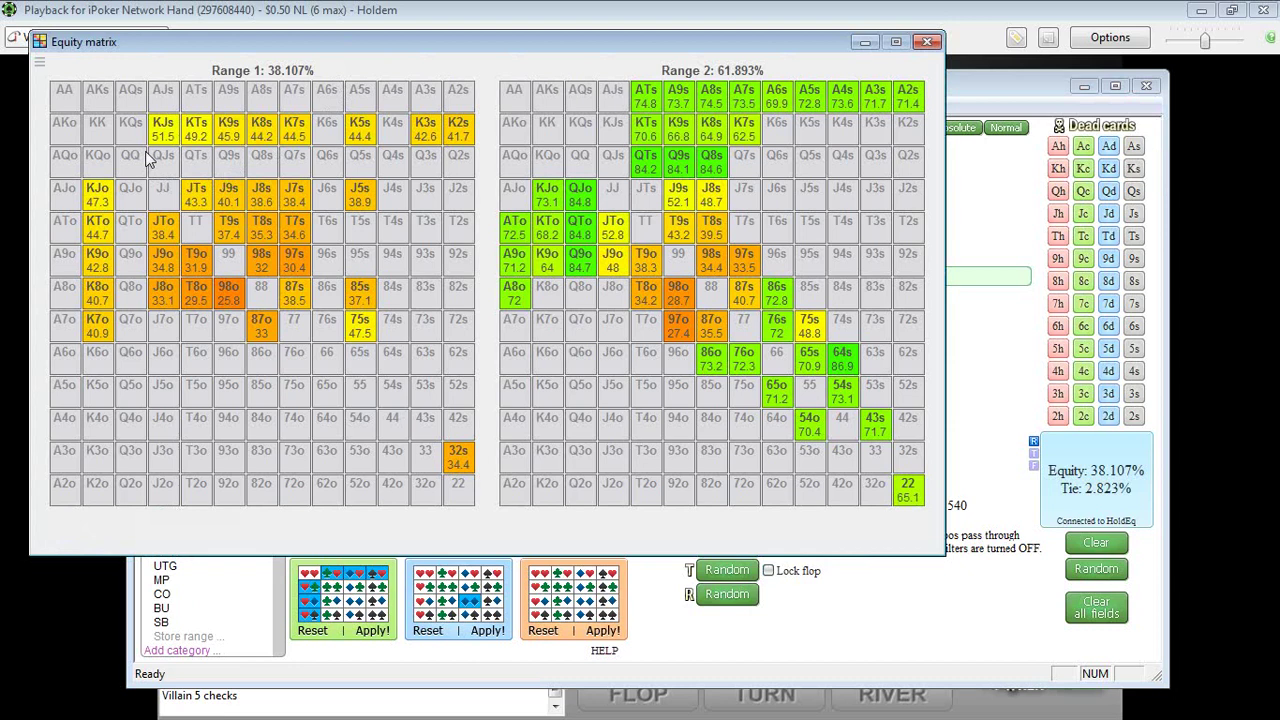
pyautogui.moveTo(368, 335)
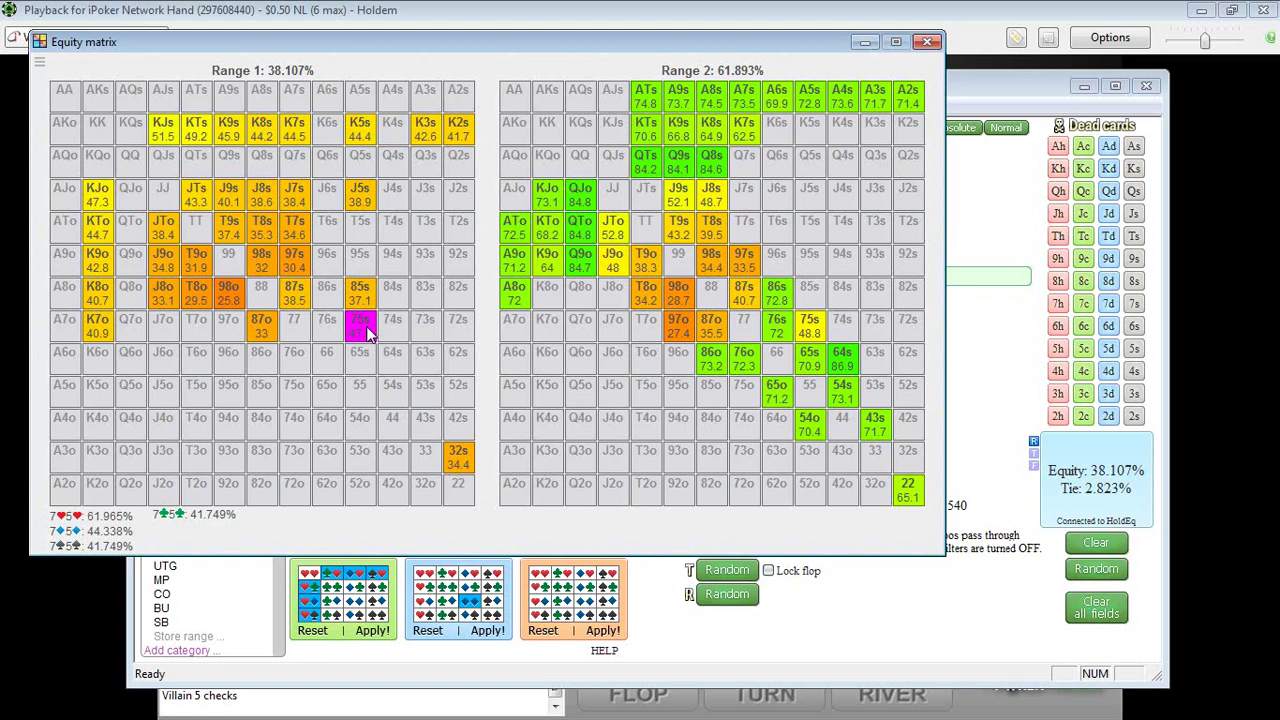
pyautogui.click(968, 82)
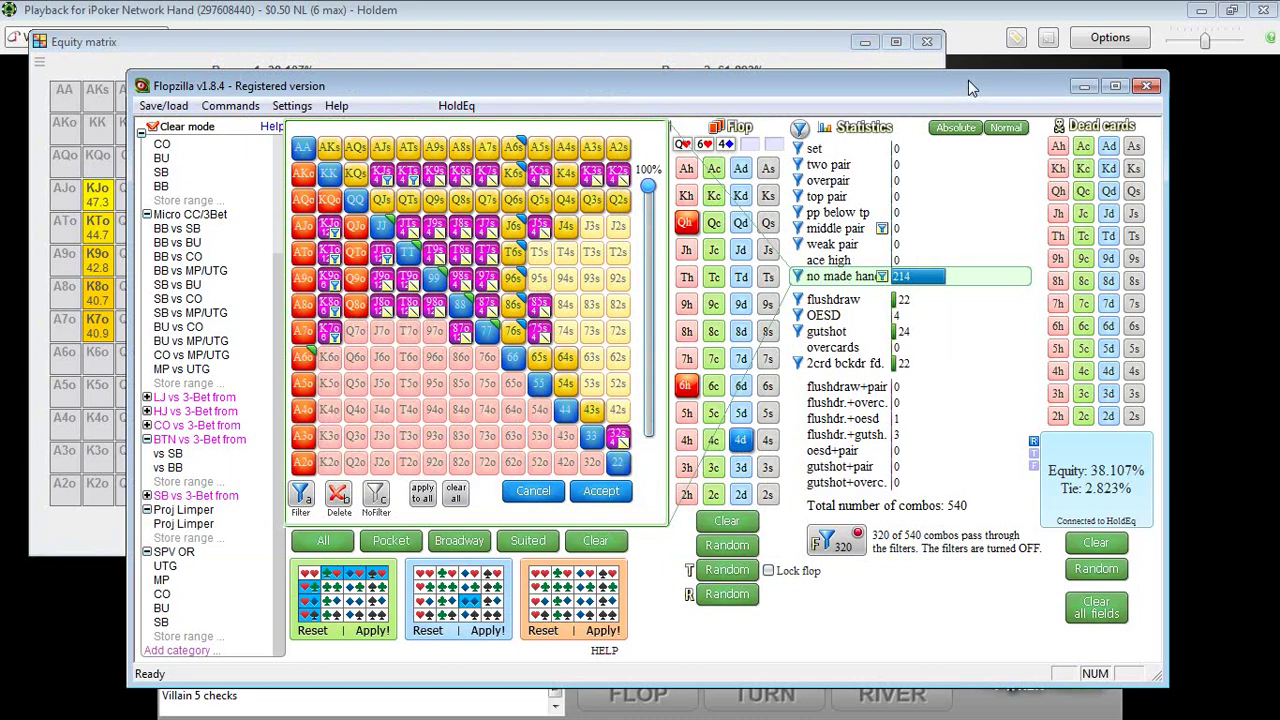
pyautogui.click(504, 45)
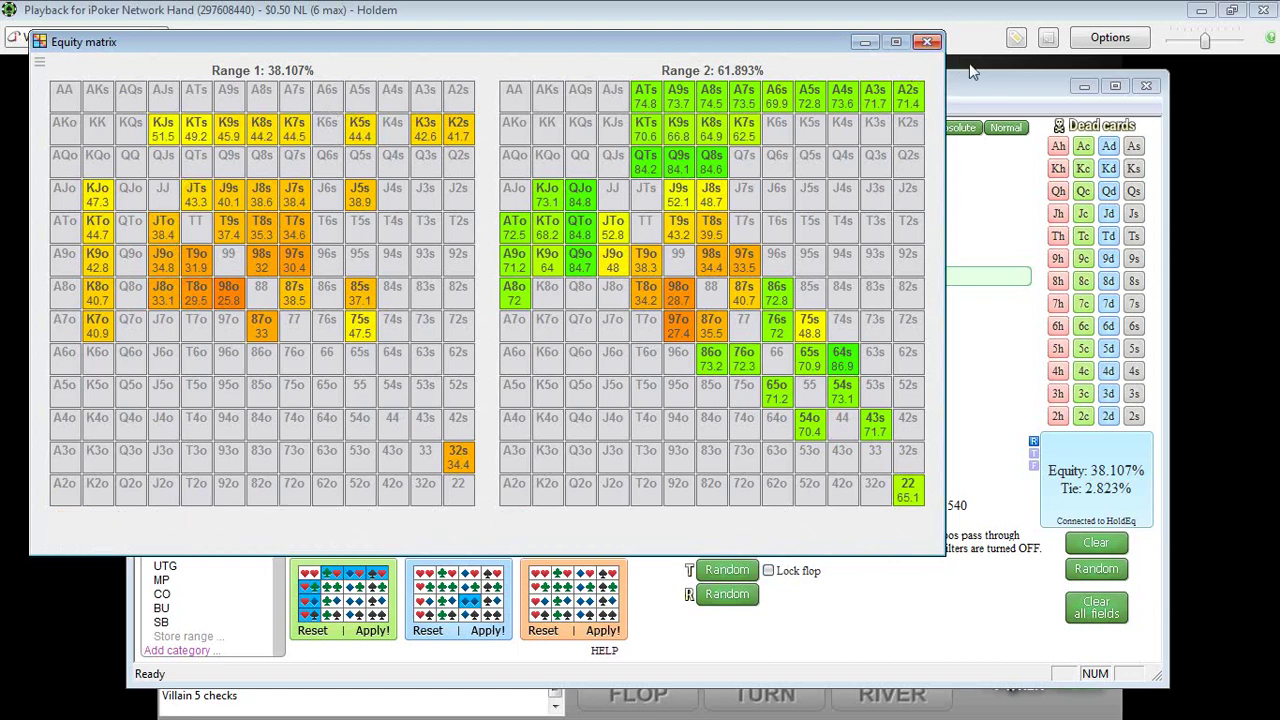
pyautogui.click(995, 85)
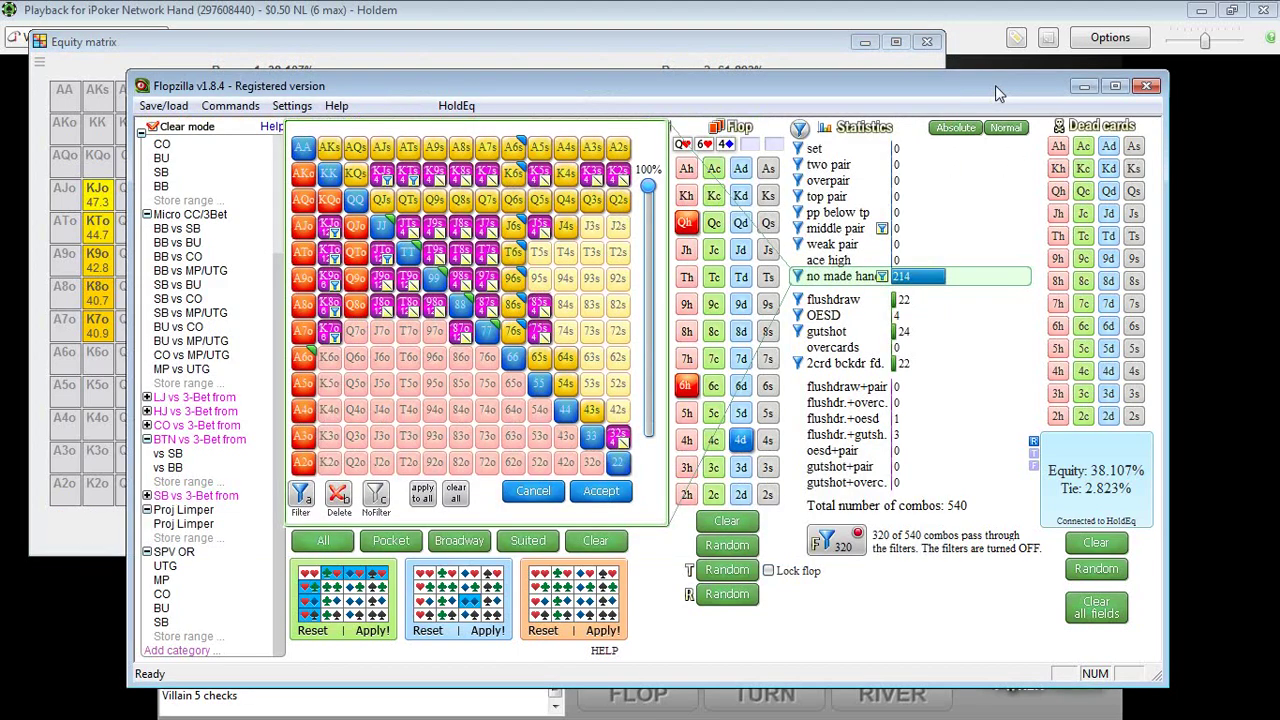
pyautogui.click(607, 491)
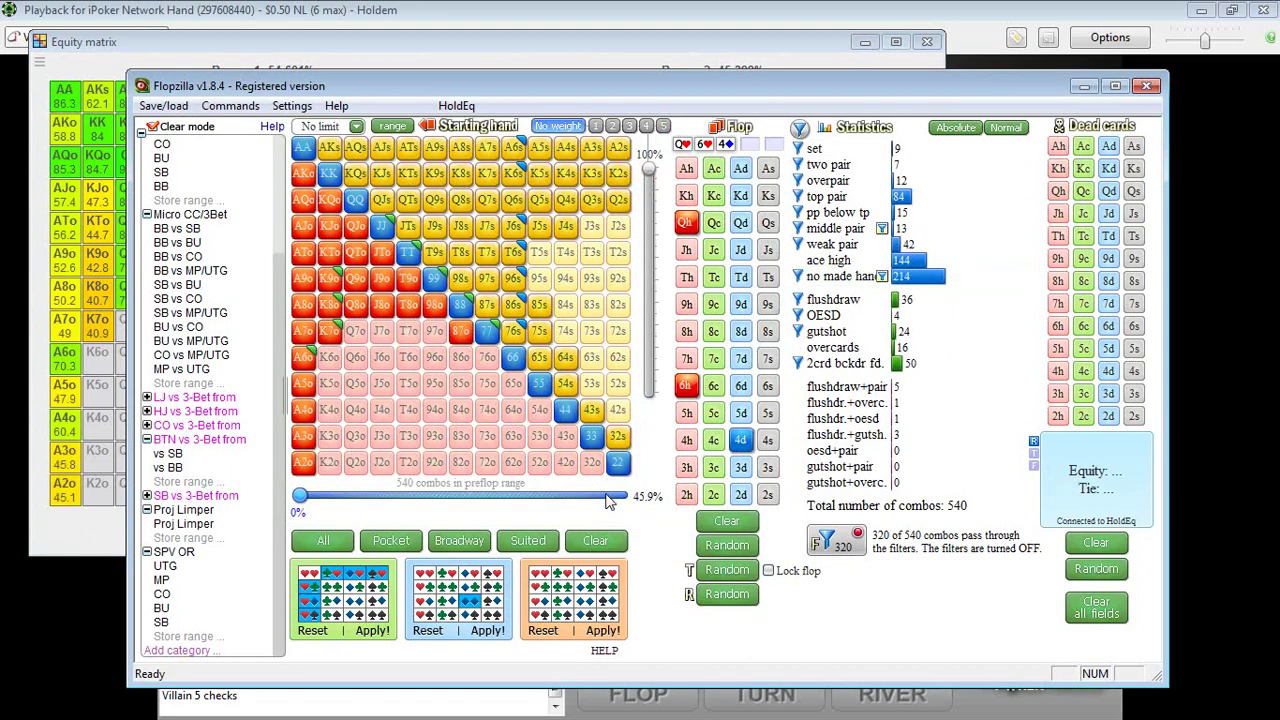
# - Review the ace high and middle pair combos, and restore A6s and K6s to all their suit combos in the starting range
pyautogui.moveTo(955, 277)
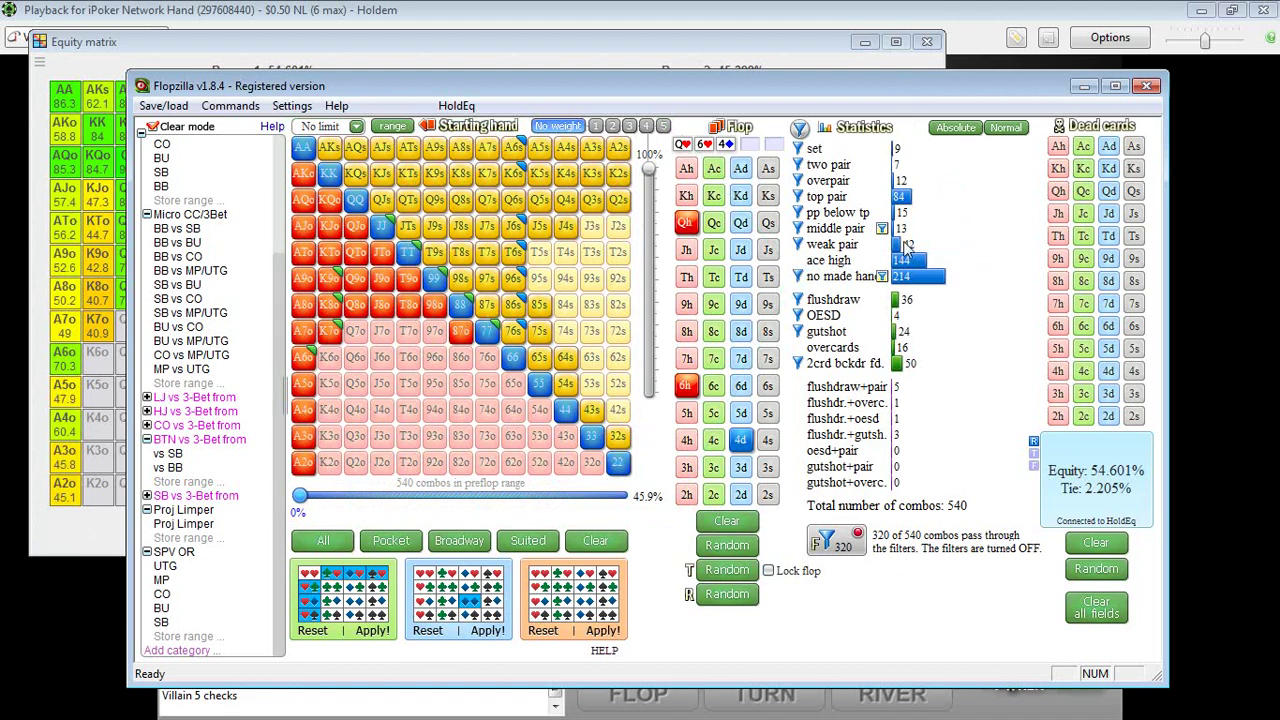
pyautogui.moveTo(907, 262)
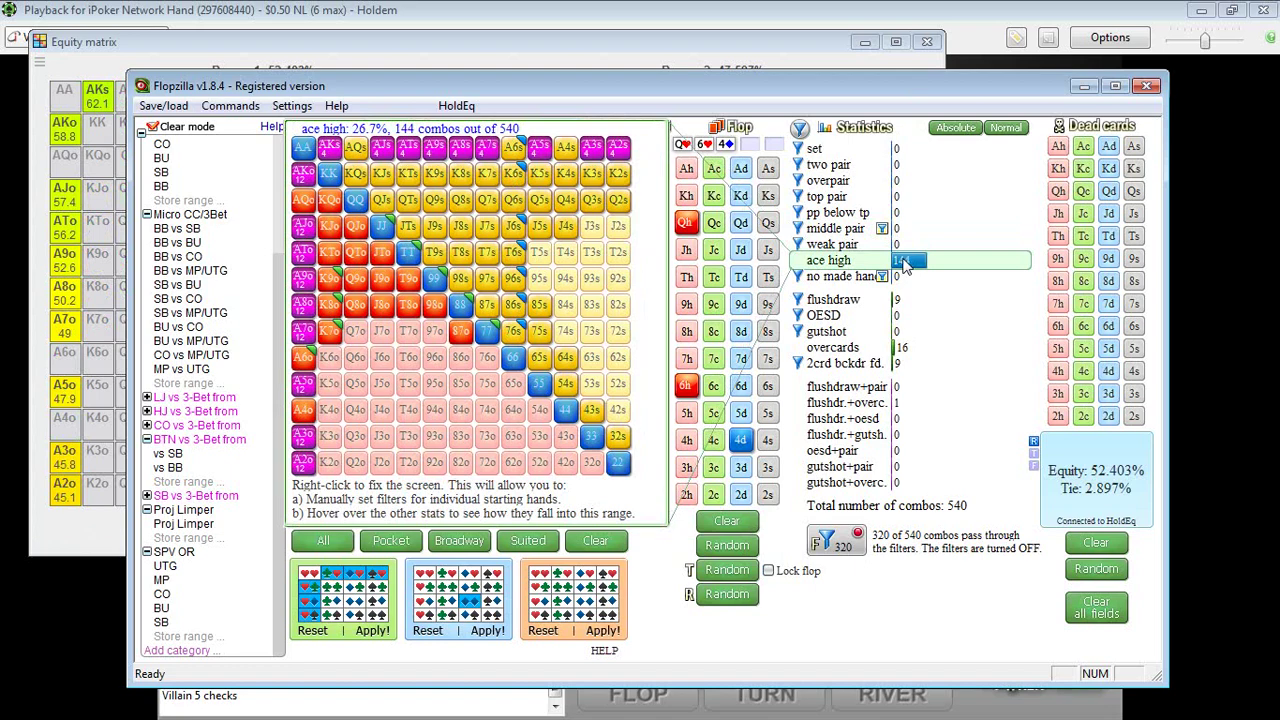
pyautogui.rightClick(903, 230)
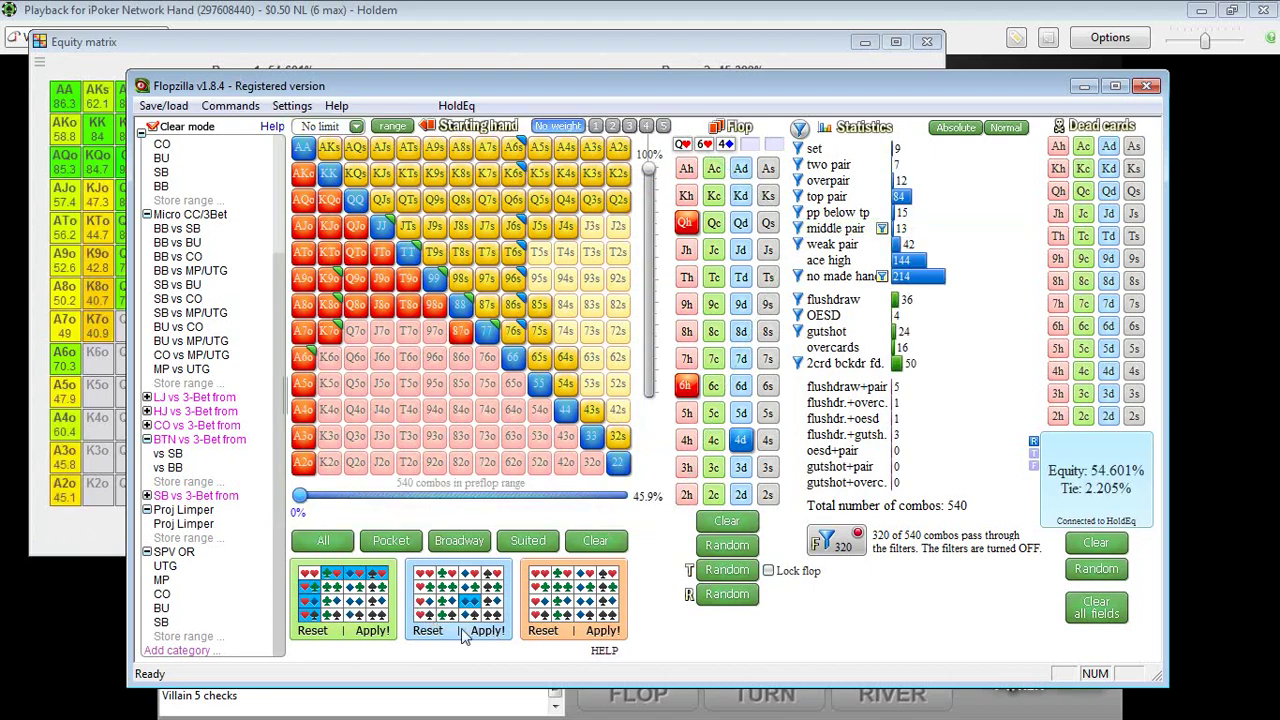
pyautogui.click(370, 631)
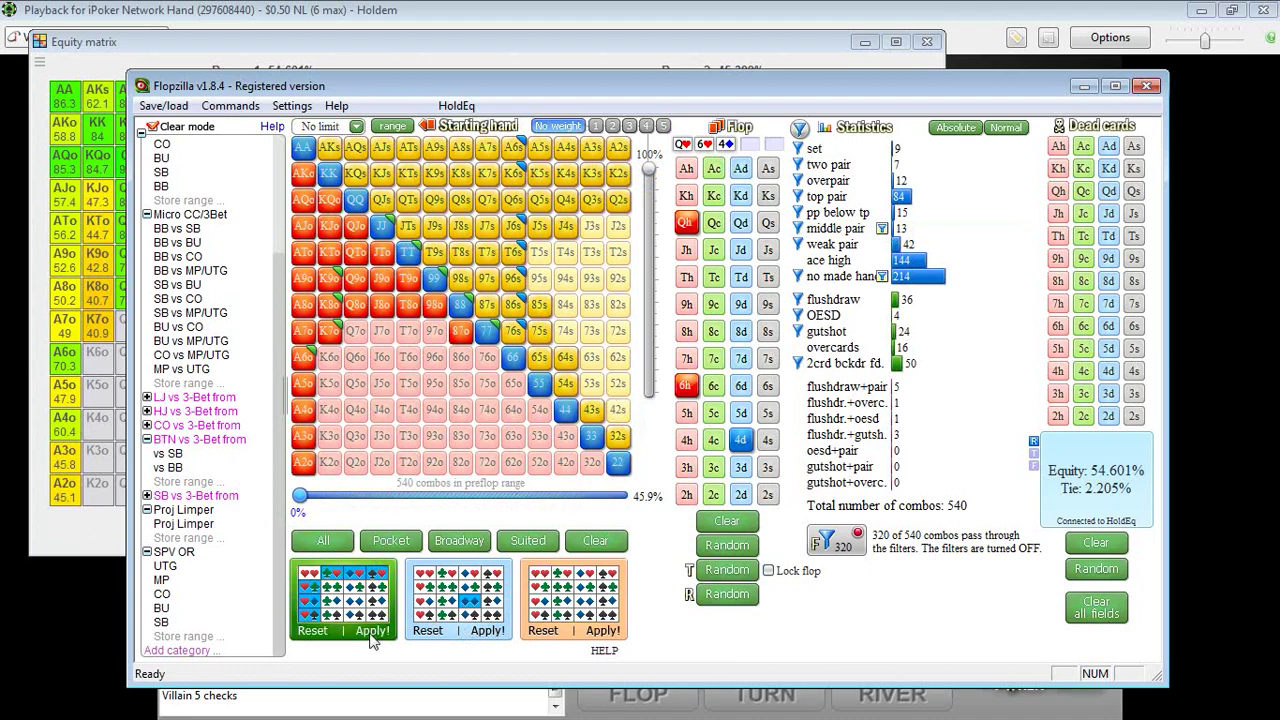
pyautogui.click(518, 152)
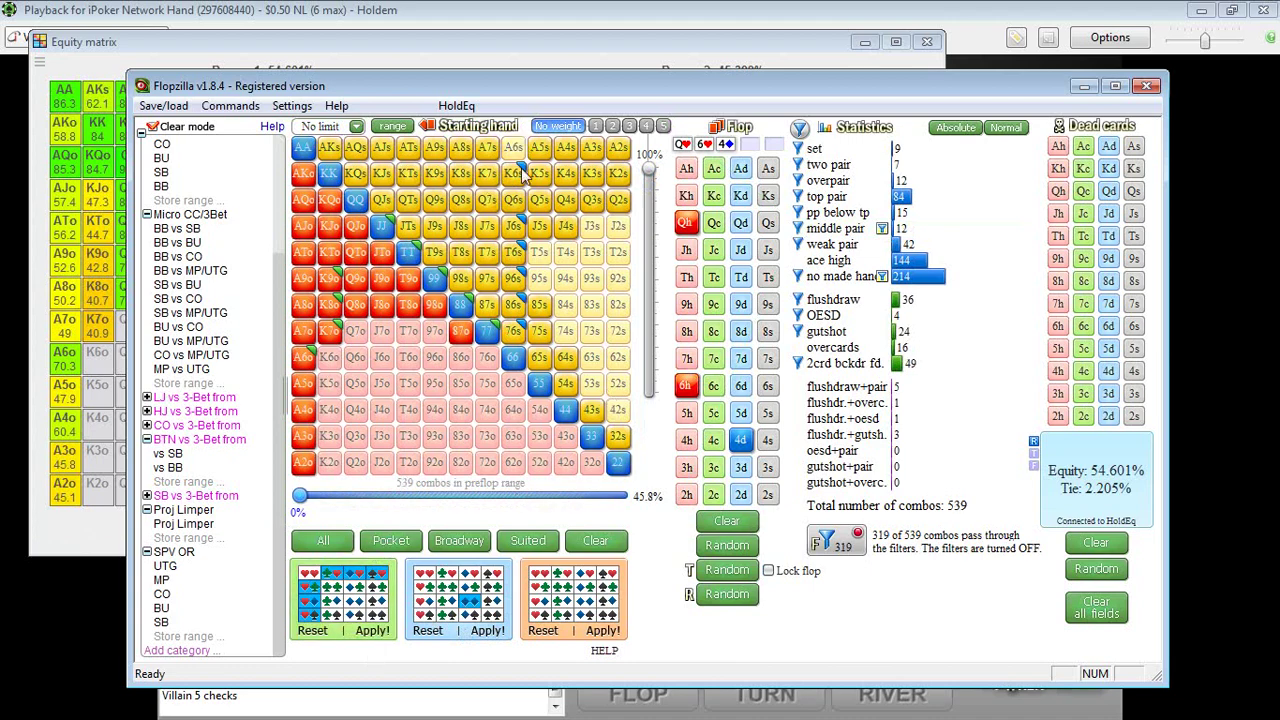
pyautogui.click(513, 174)
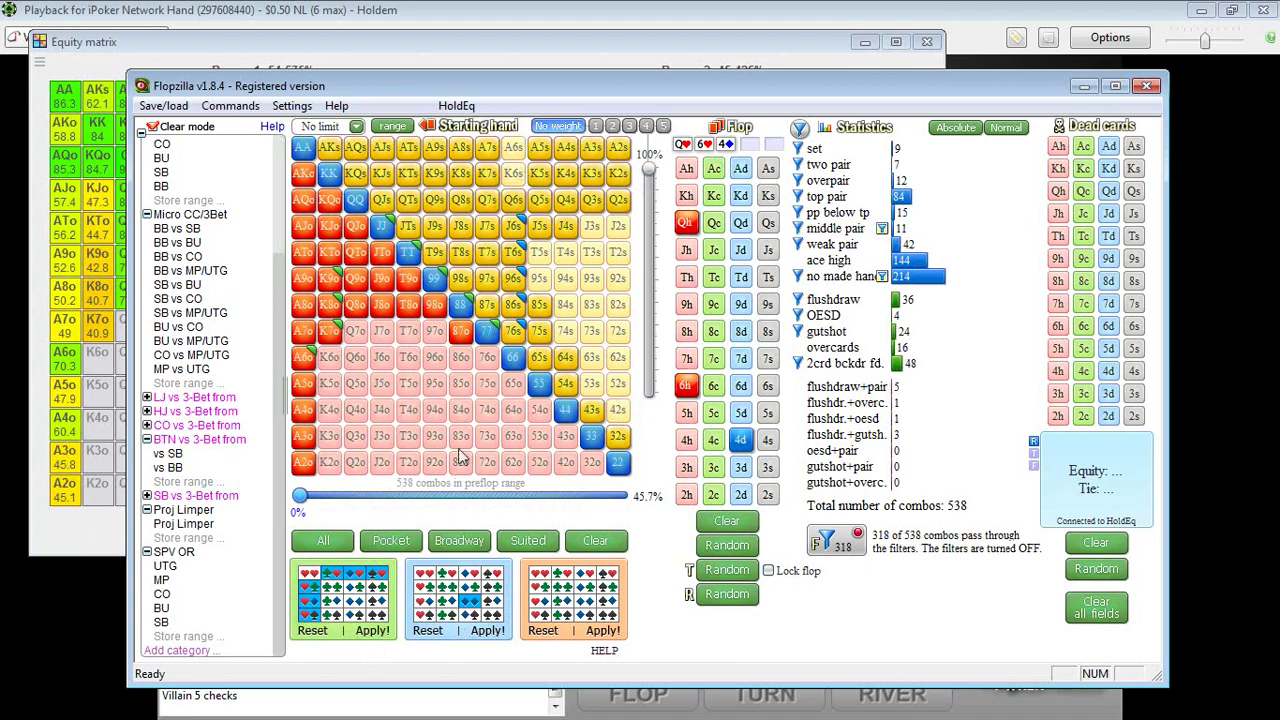
pyautogui.click(370, 637)
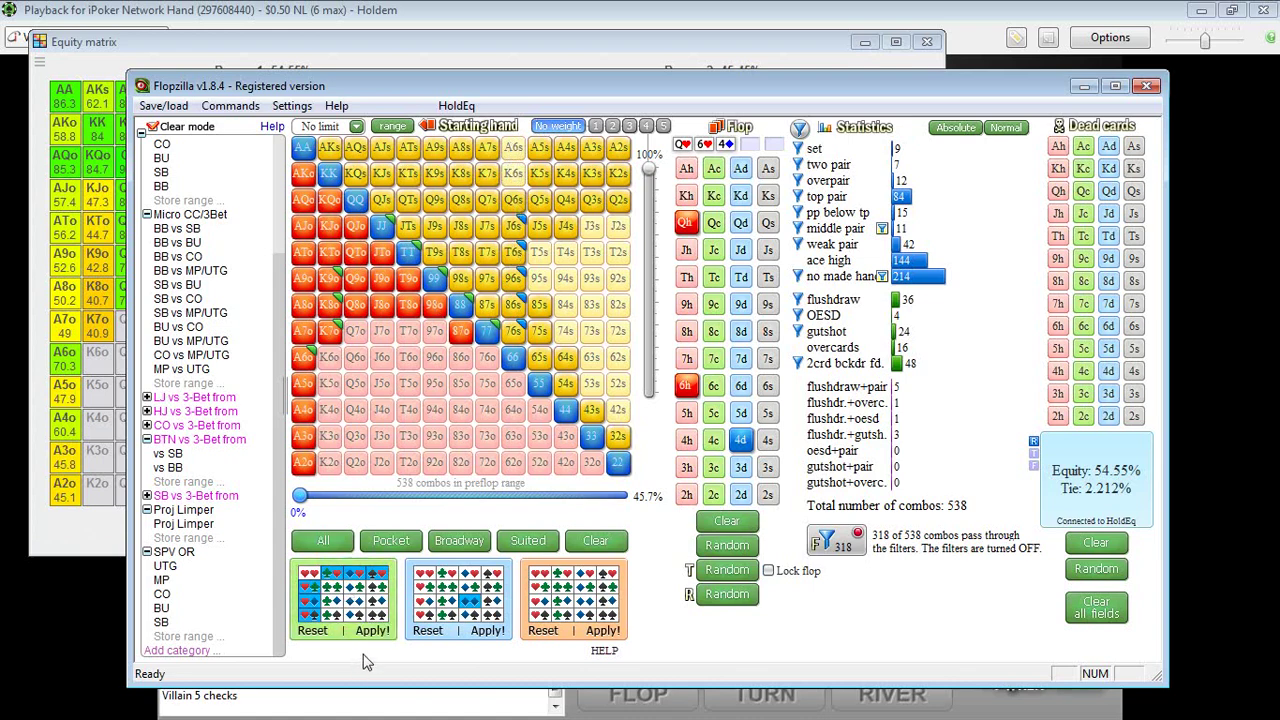
pyautogui.click(510, 148)
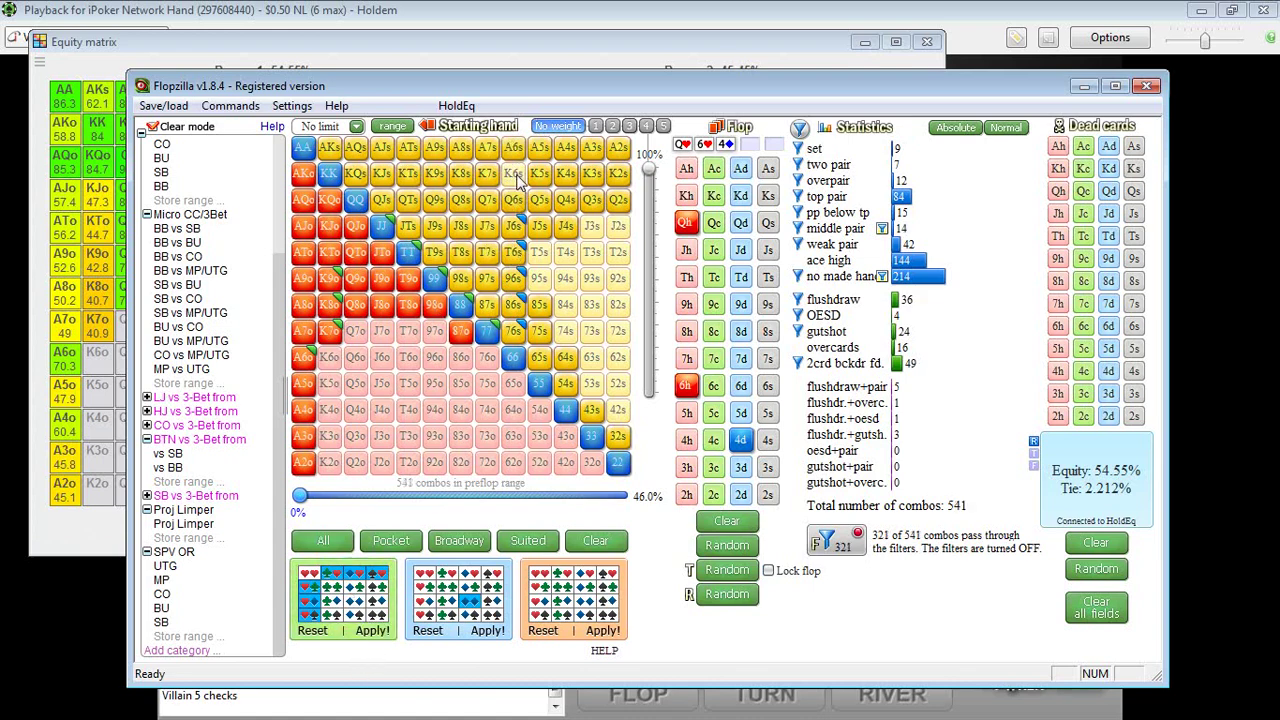
pyautogui.click(513, 174)
# - Remove the suit restrictions from J6s, T6s, 96s, 86s, 76s and A6o in the starting range
pyautogui.click(372, 631)
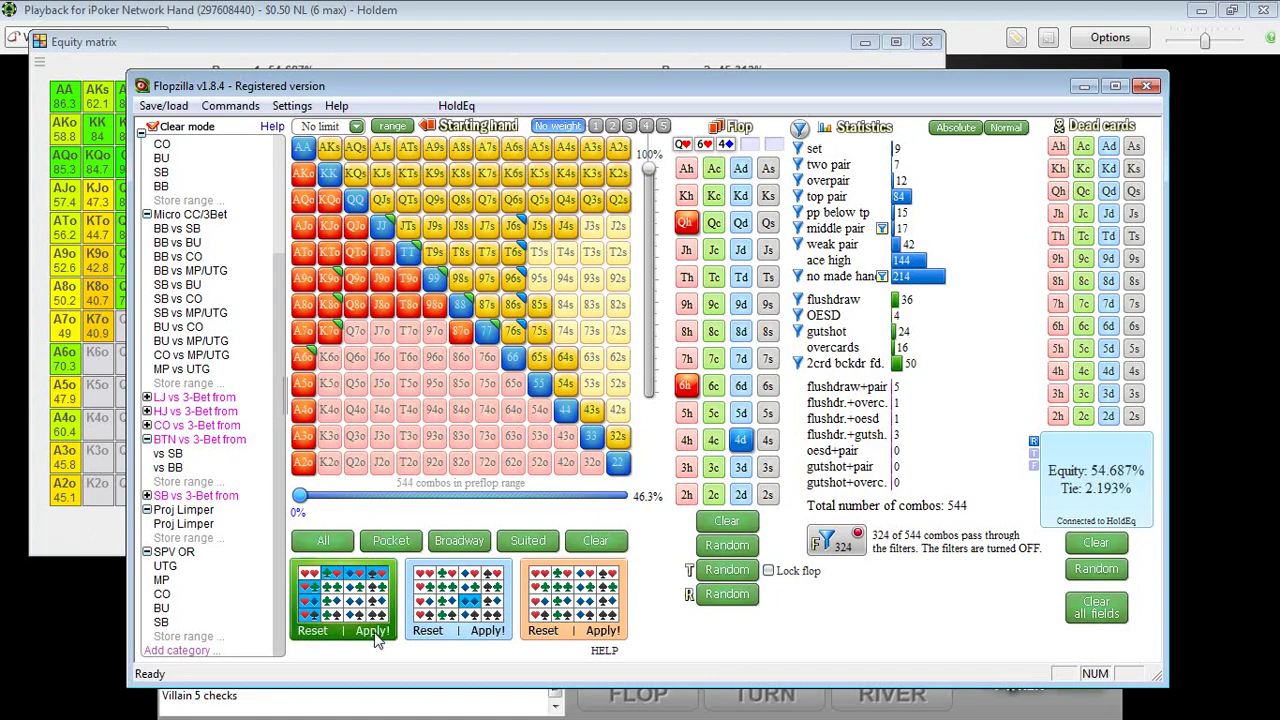
pyautogui.click(514, 227)
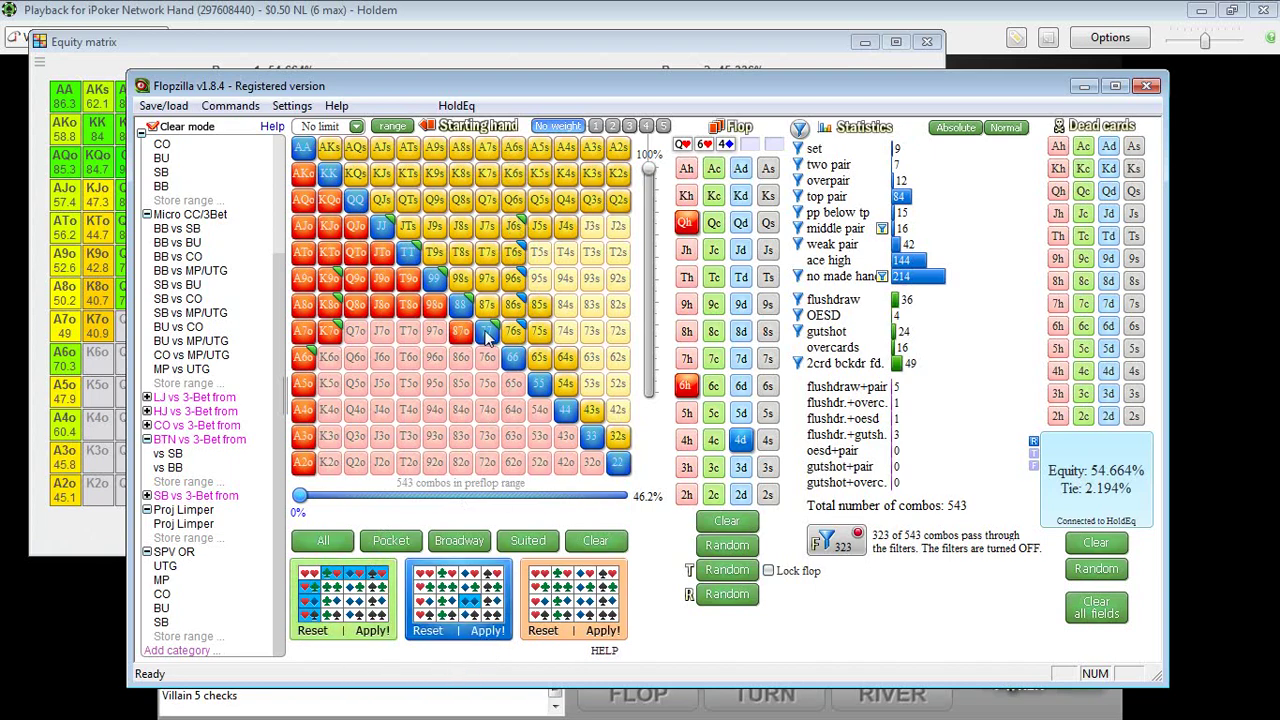
pyautogui.click(517, 253)
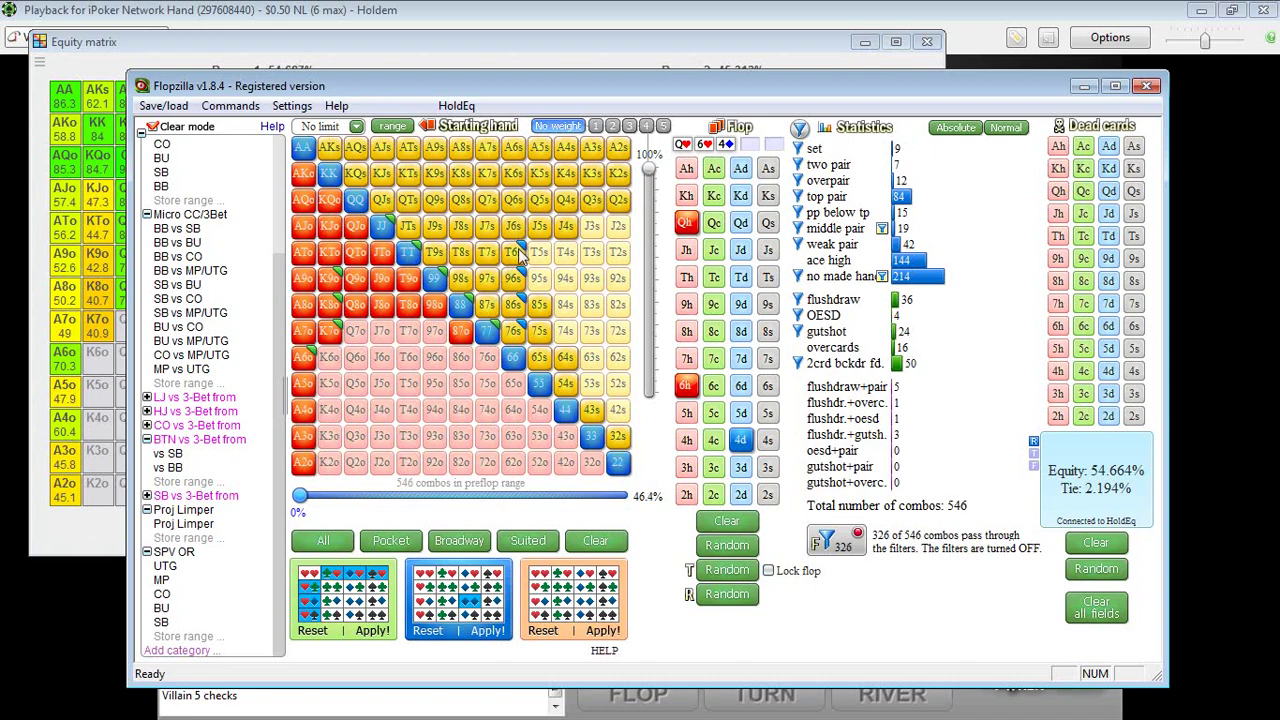
pyautogui.click(518, 276)
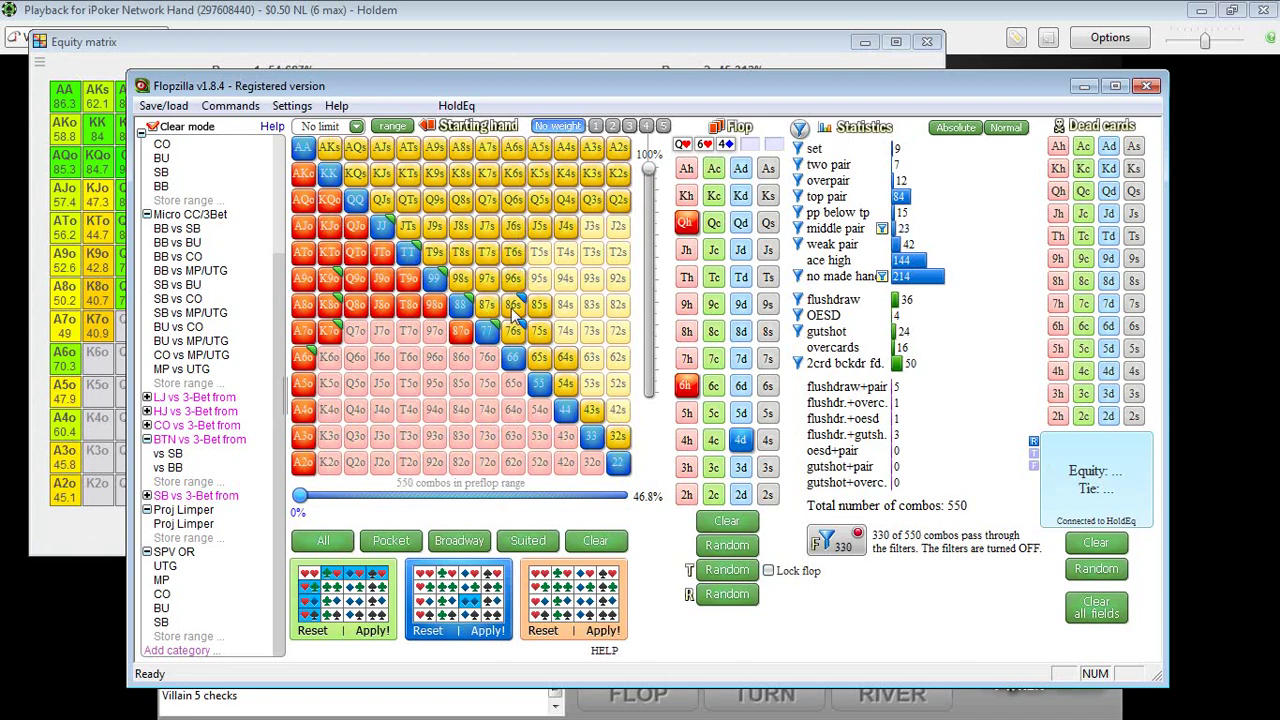
pyautogui.click(513, 306)
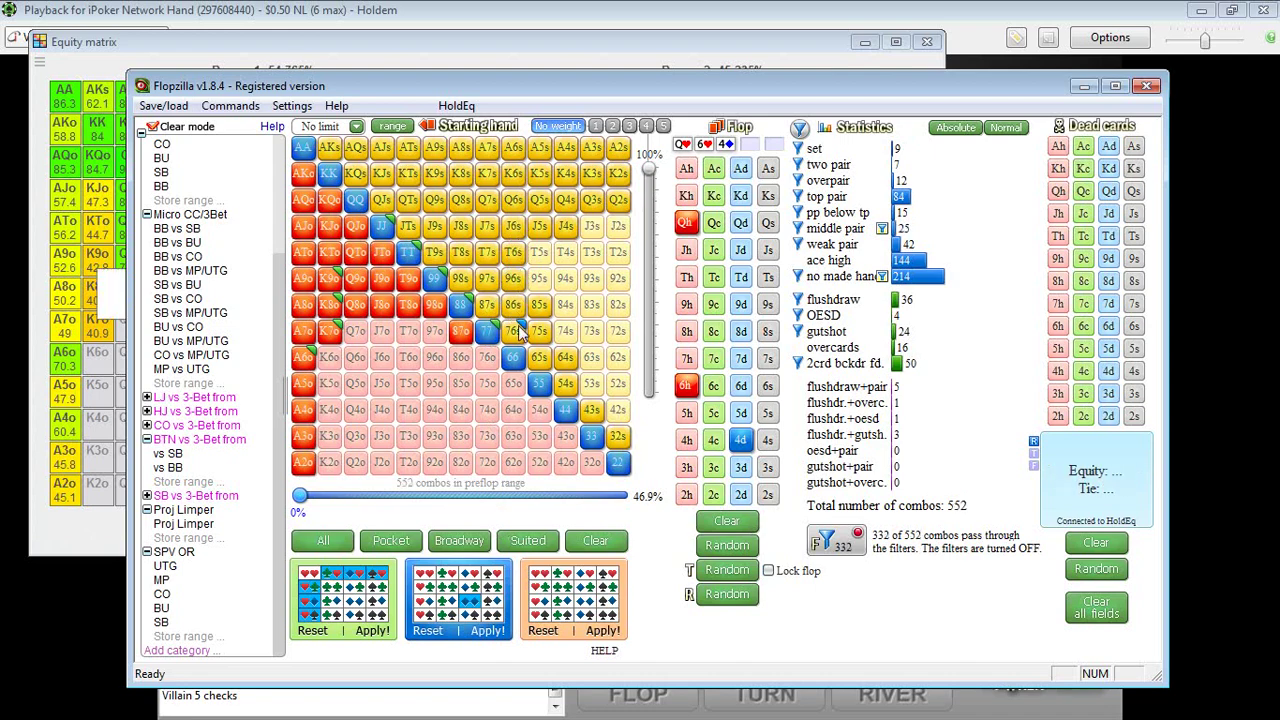
pyautogui.click(518, 333)
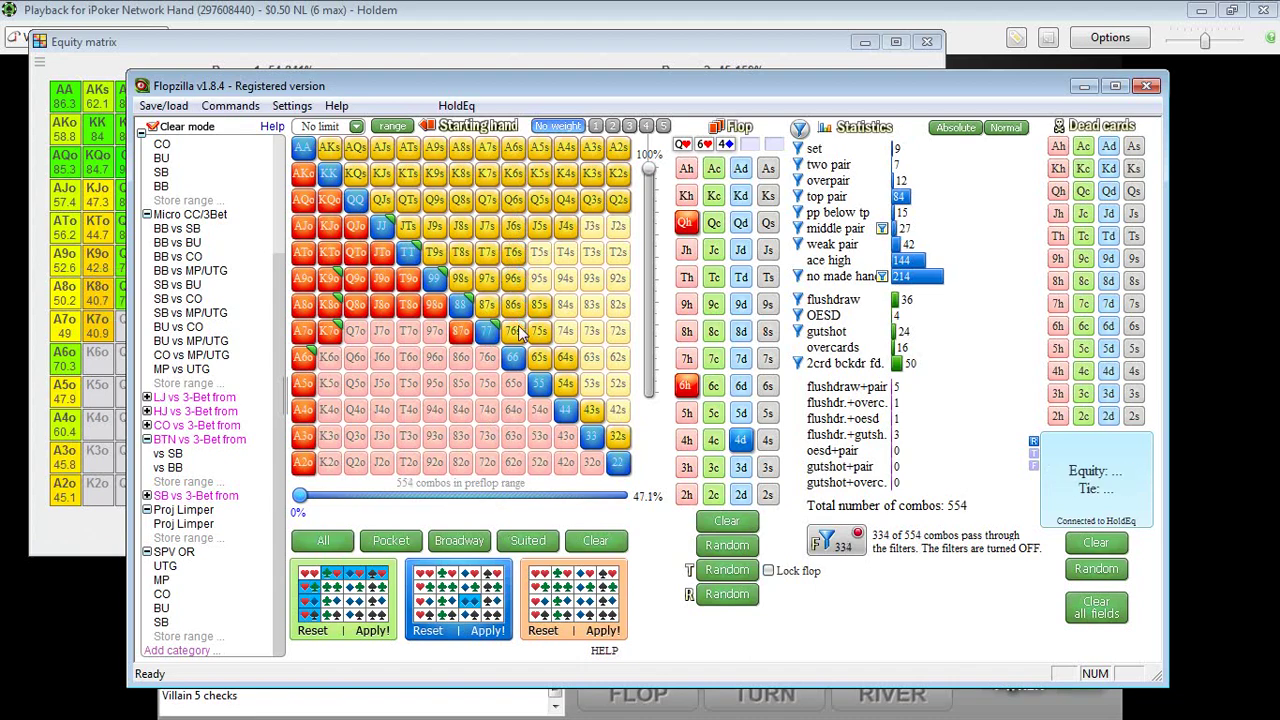
pyautogui.click(309, 355)
pyautogui.click(309, 356)
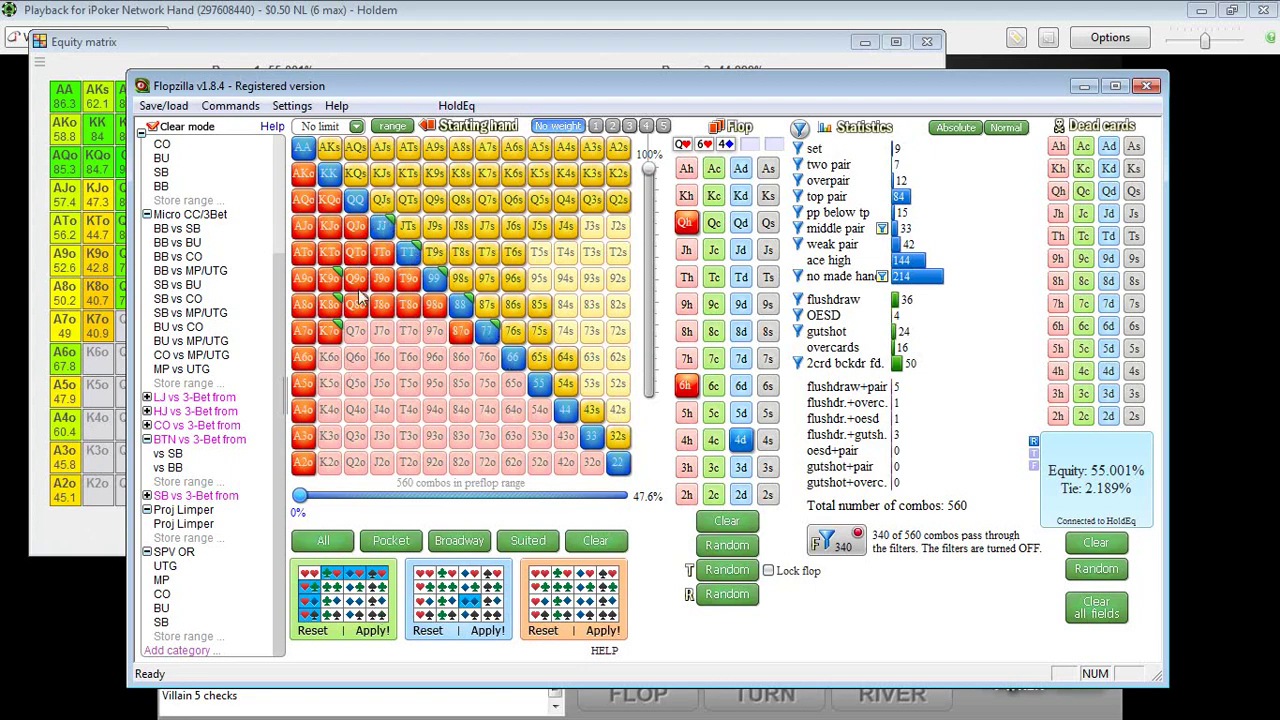
# - Remove the suit restrictions from the pocket pairs JJ, TT, 99, 88 and 77 so that all their combos are included
pyautogui.click(372, 632)
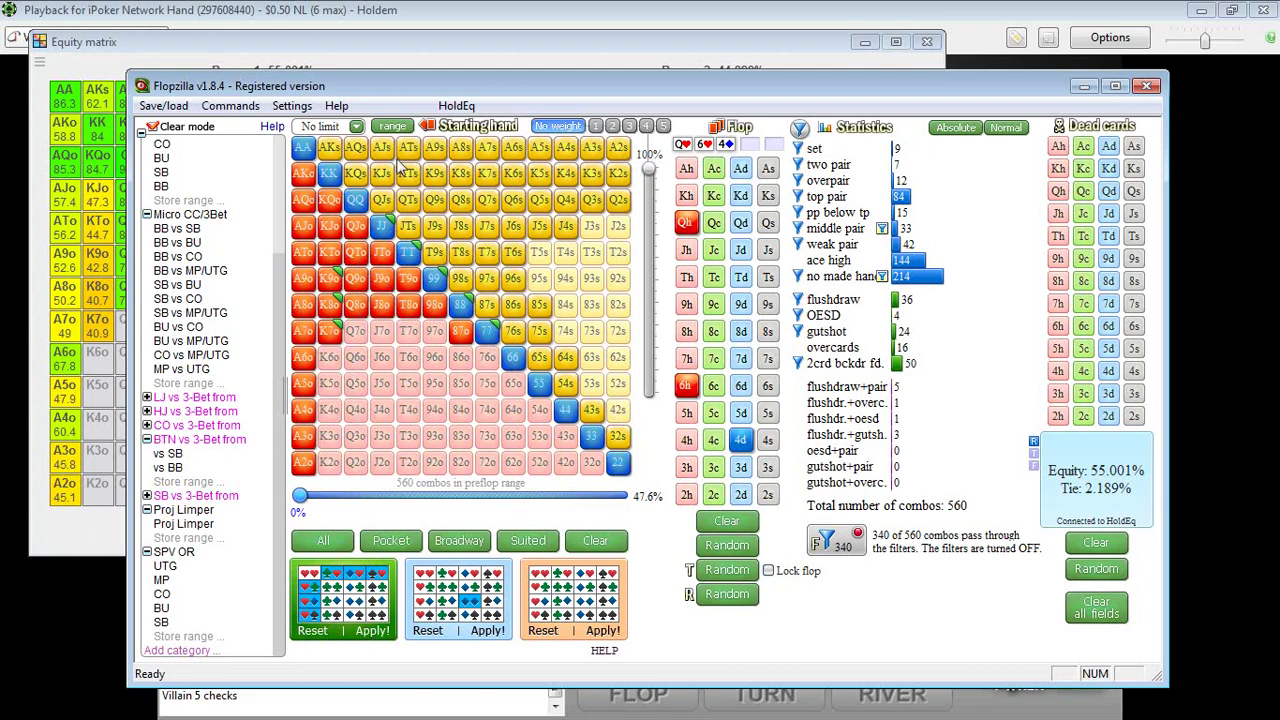
pyautogui.click(411, 257)
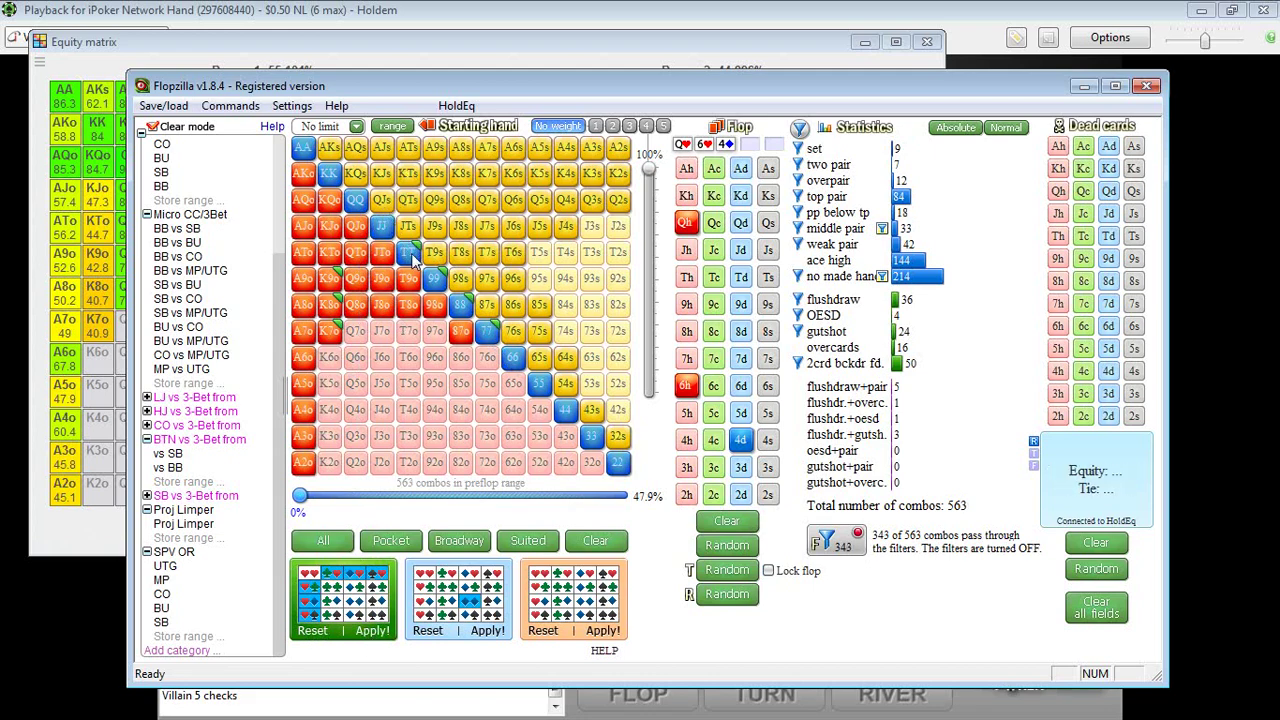
pyautogui.click(434, 278)
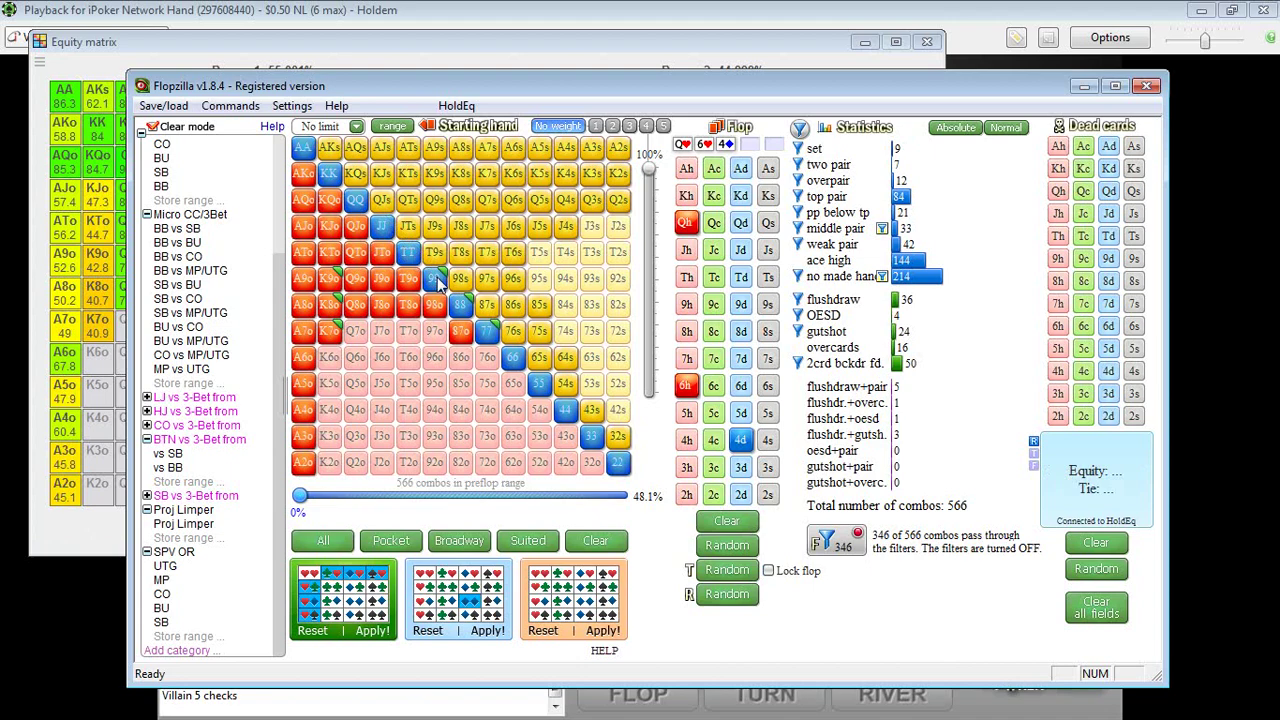
pyautogui.click(459, 304)
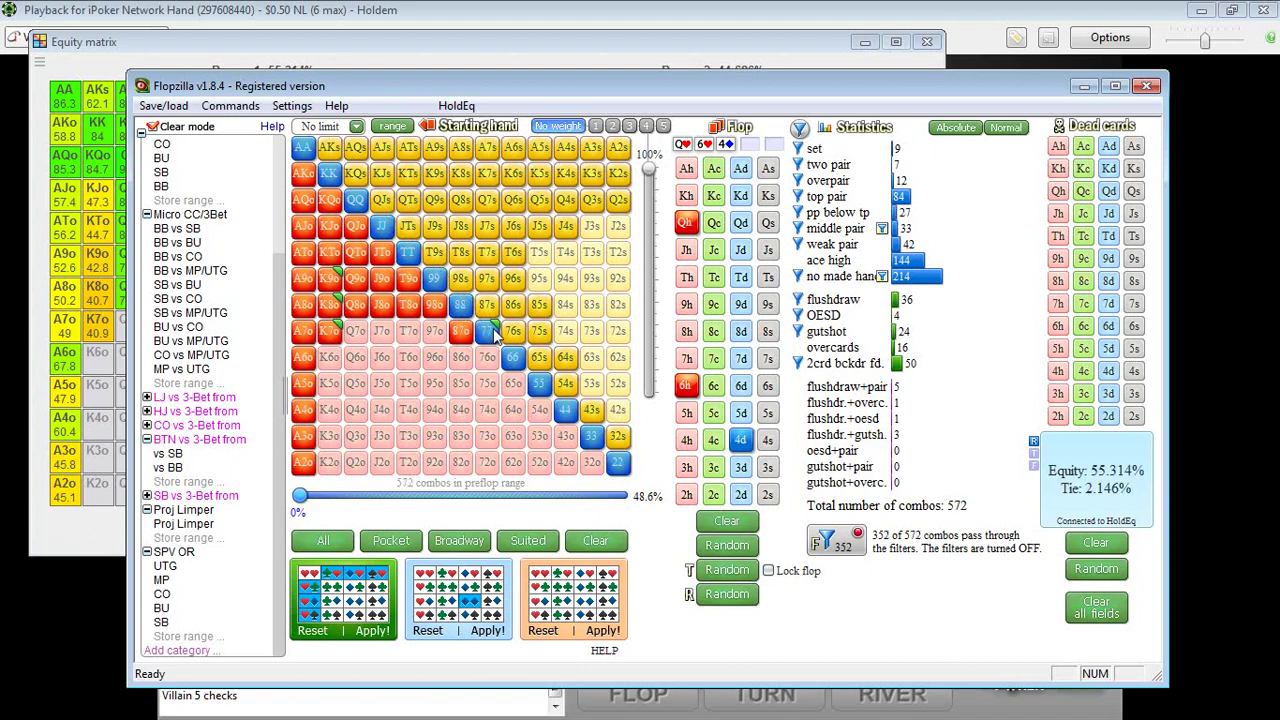
pyautogui.click(492, 334)
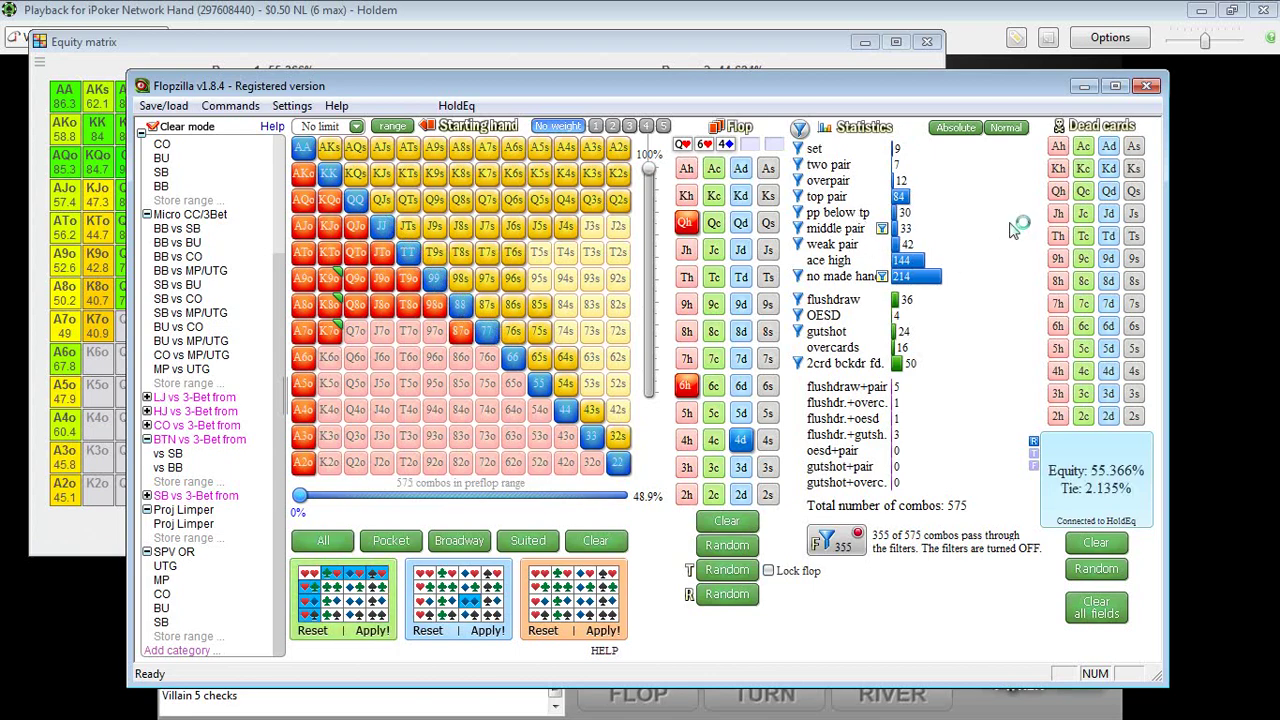
# - Clear the manual middle pair filter and preview the range with the filters turned on, turning them back off
pyautogui.moveTo(908, 261)
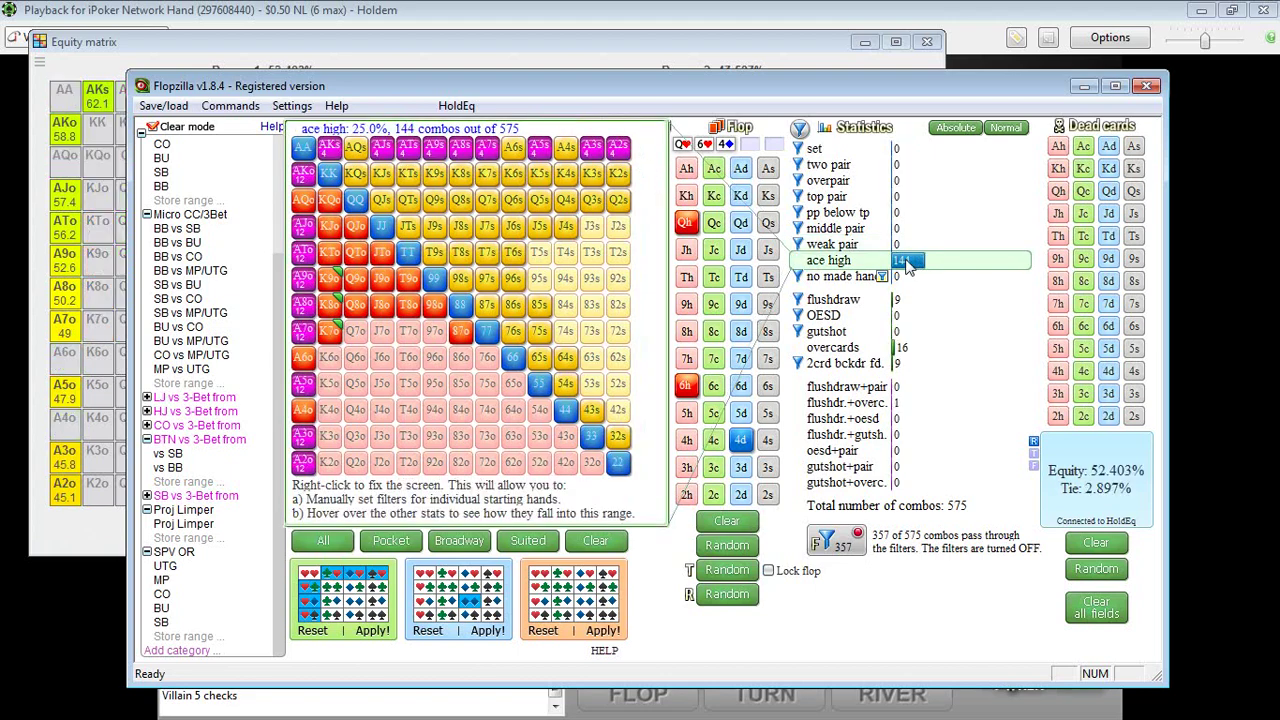
pyautogui.click(840, 543)
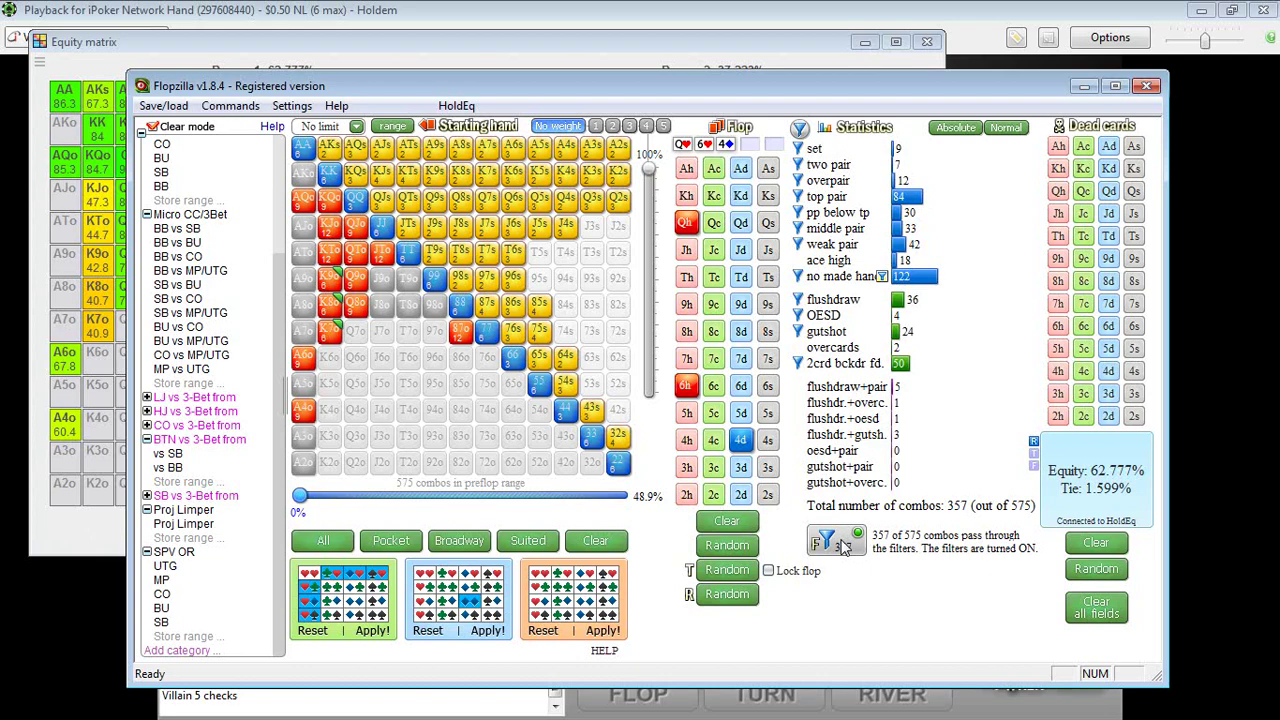
pyautogui.click(843, 545)
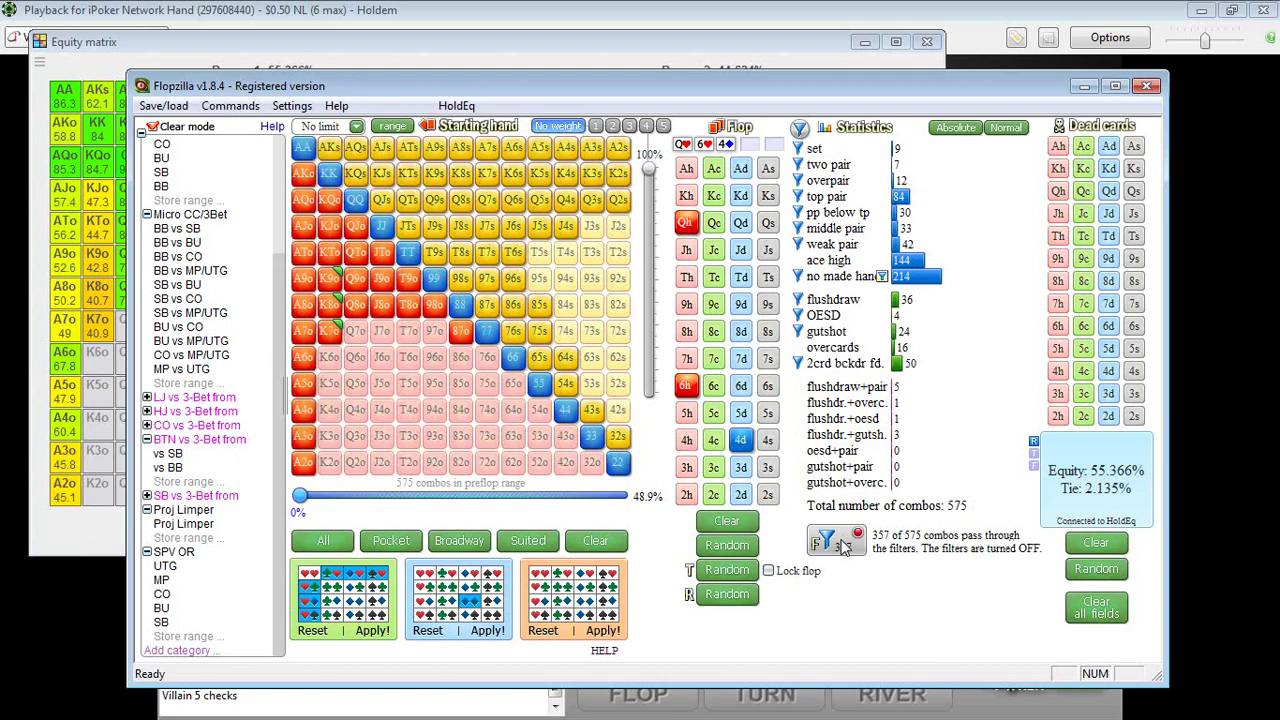
# - Check the ace high equities in the matrix and accept an ace high filter with AKs, AJs, ATs, AKo, AJo and ATo
pyautogui.moveTo(906, 268)
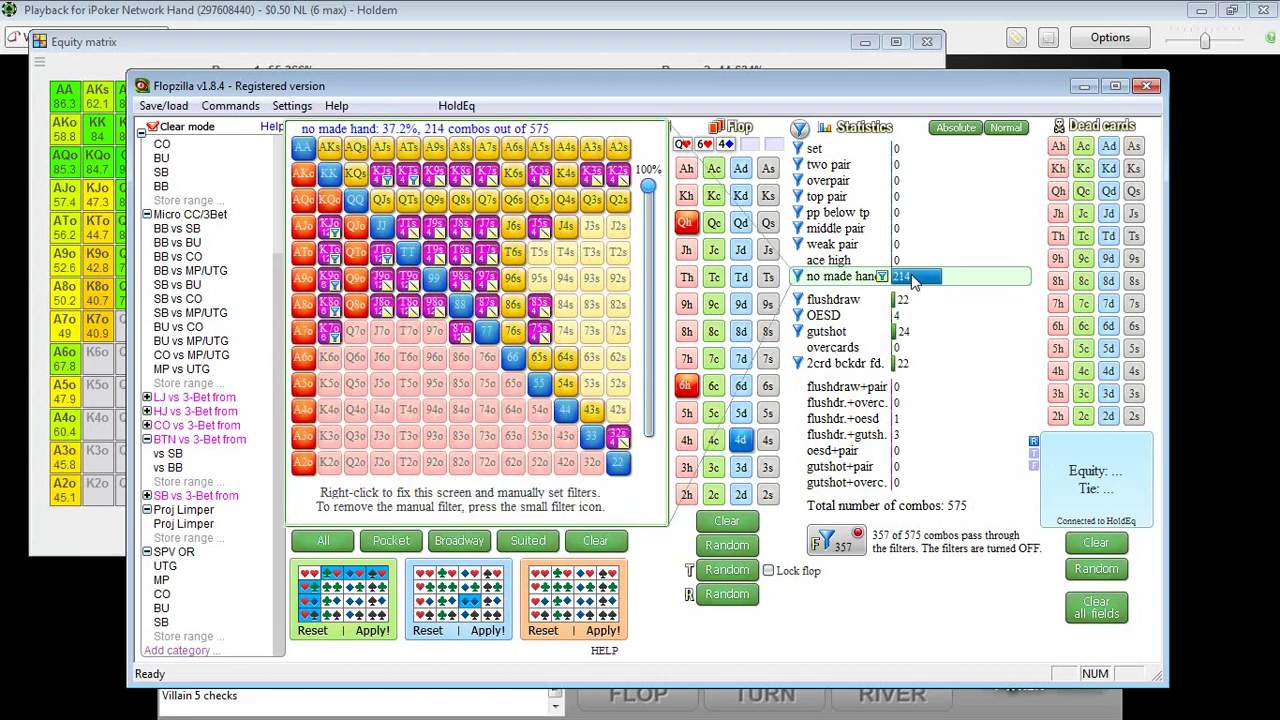
pyautogui.rightClick(906, 260)
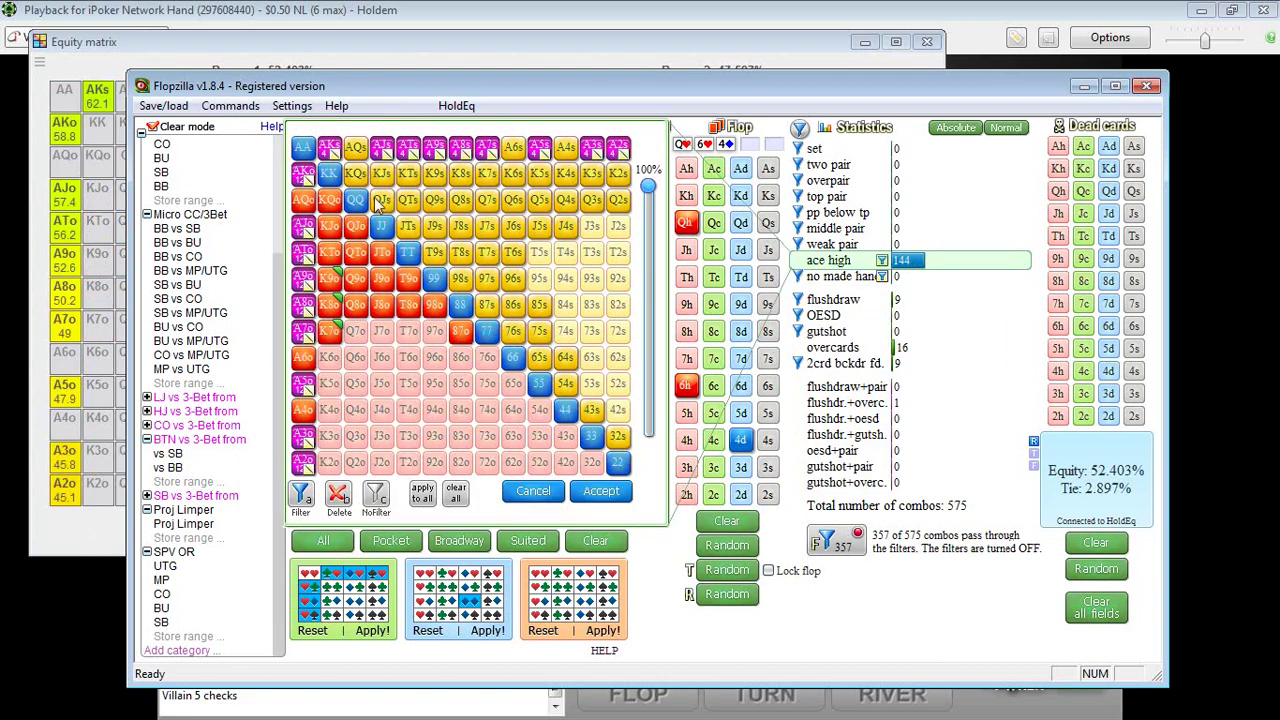
pyautogui.click(192, 48)
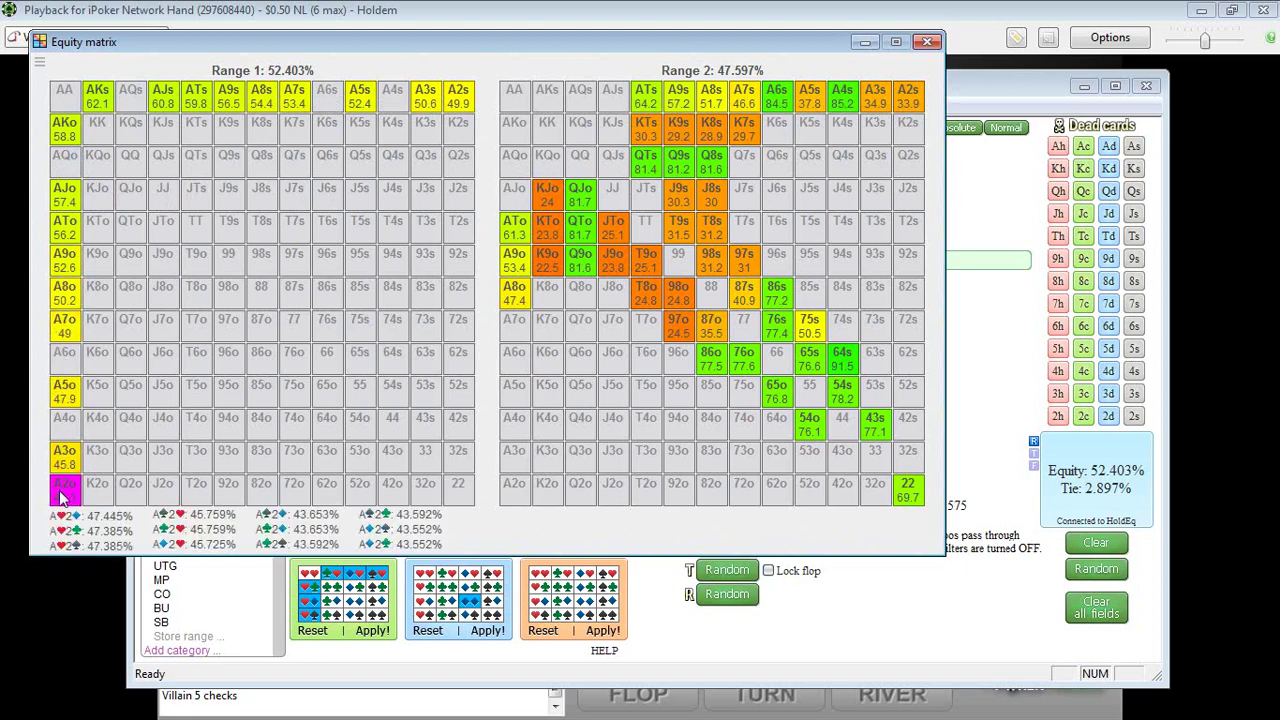
pyautogui.click(1029, 92)
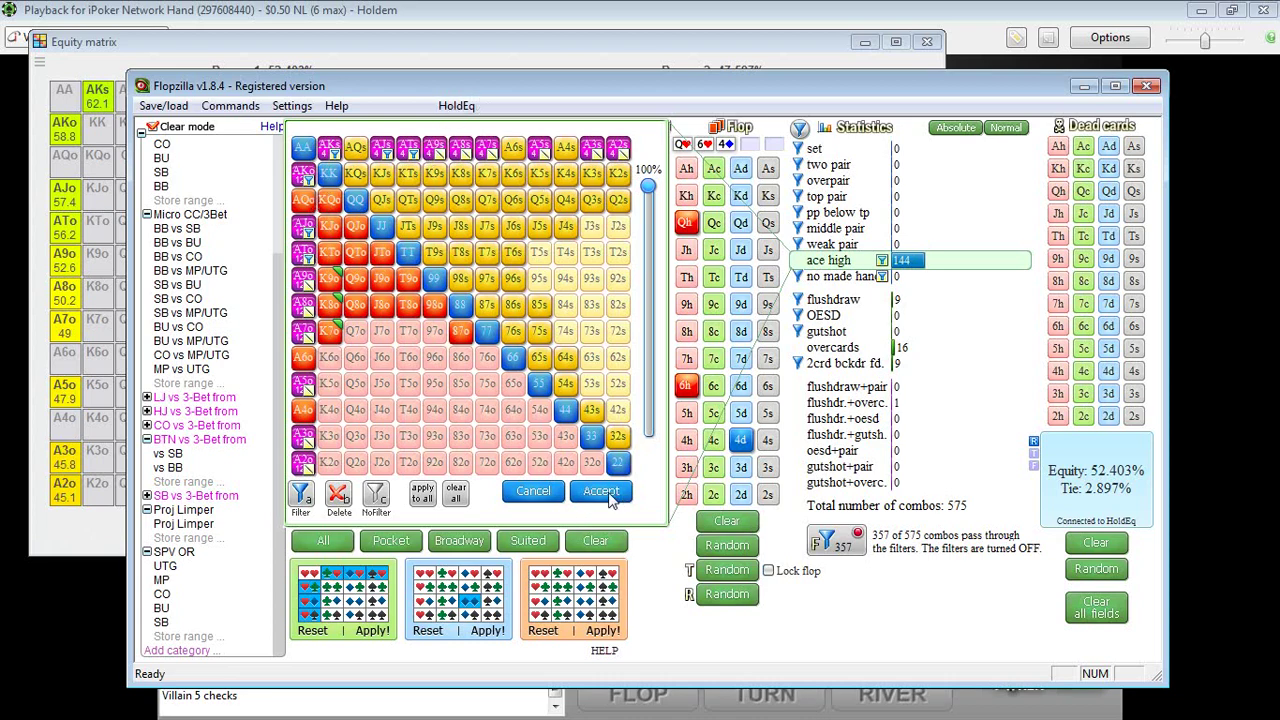
pyautogui.click(603, 492)
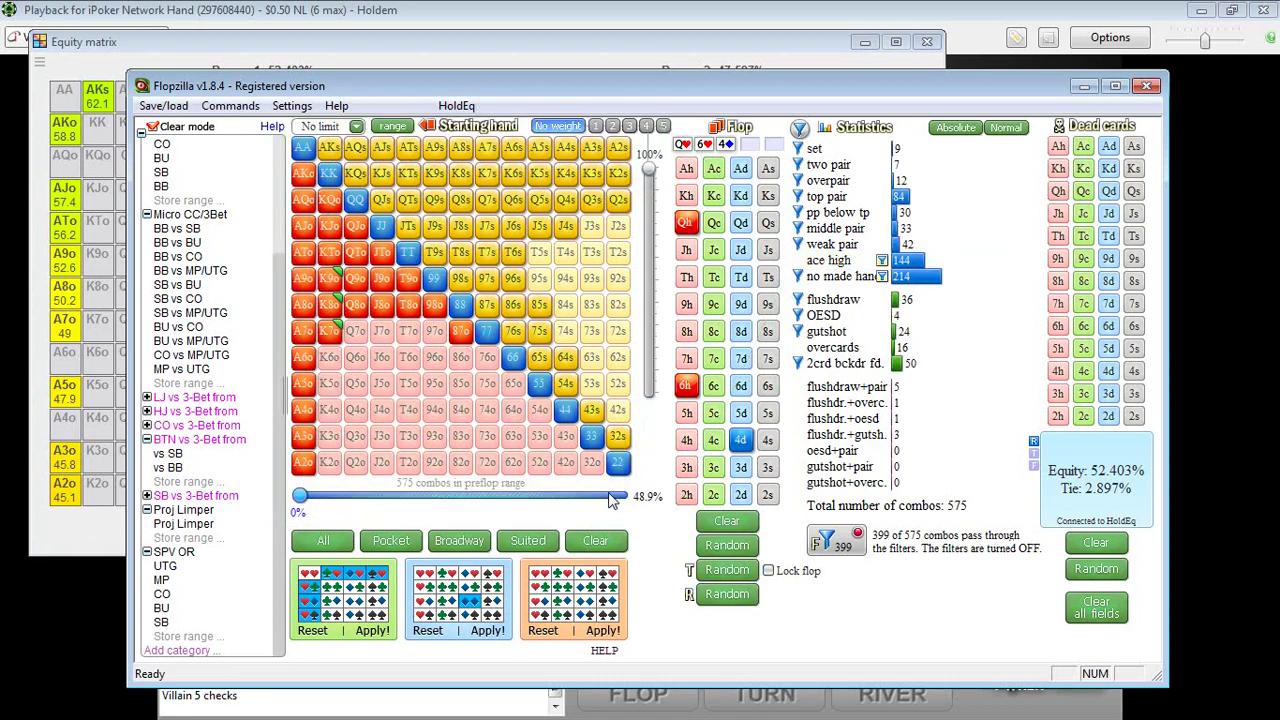
# - Extend the ace high filter with A5s, A3s, A2s and A5o
pyautogui.click(912, 265)
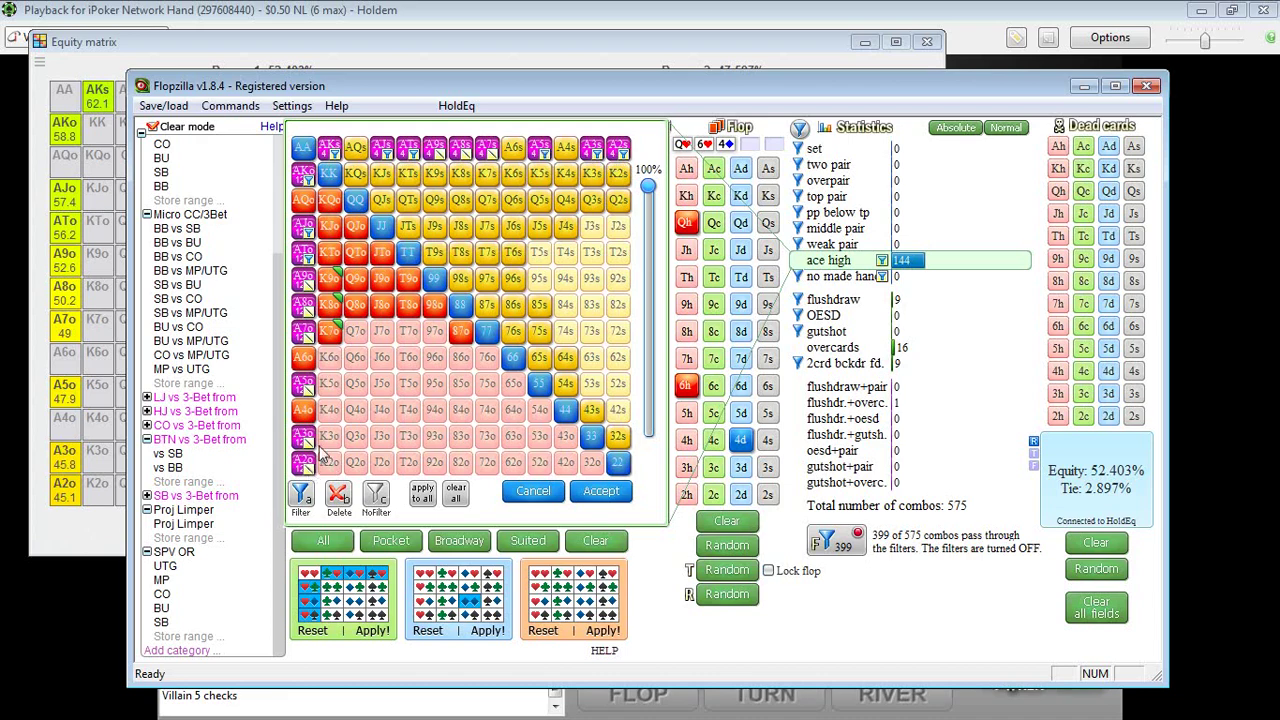
pyautogui.click(601, 491)
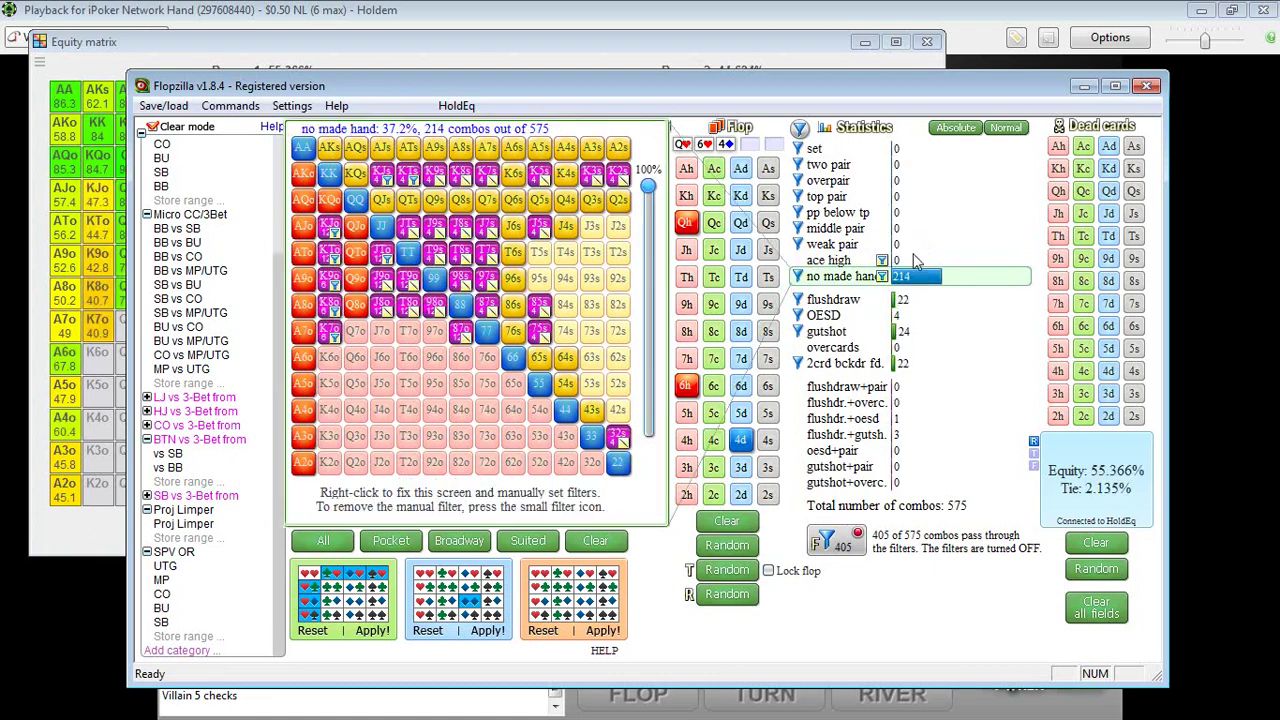
pyautogui.click(882, 260)
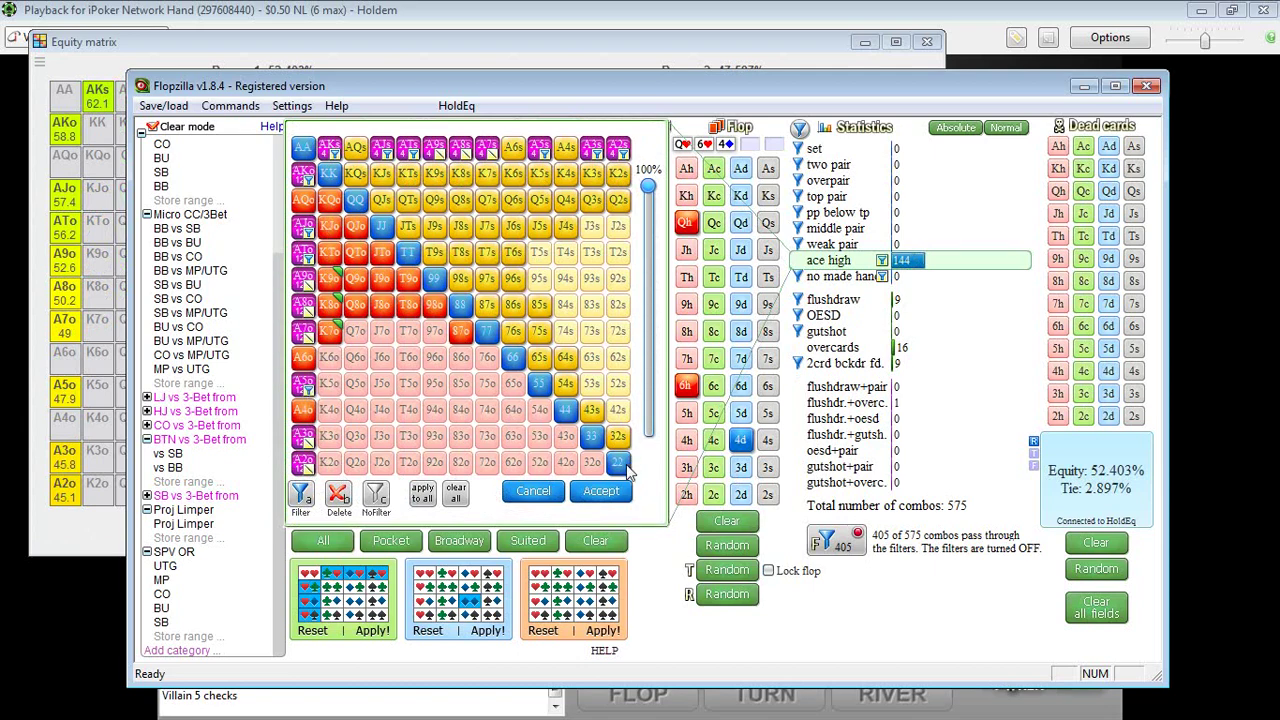
pyautogui.click(605, 495)
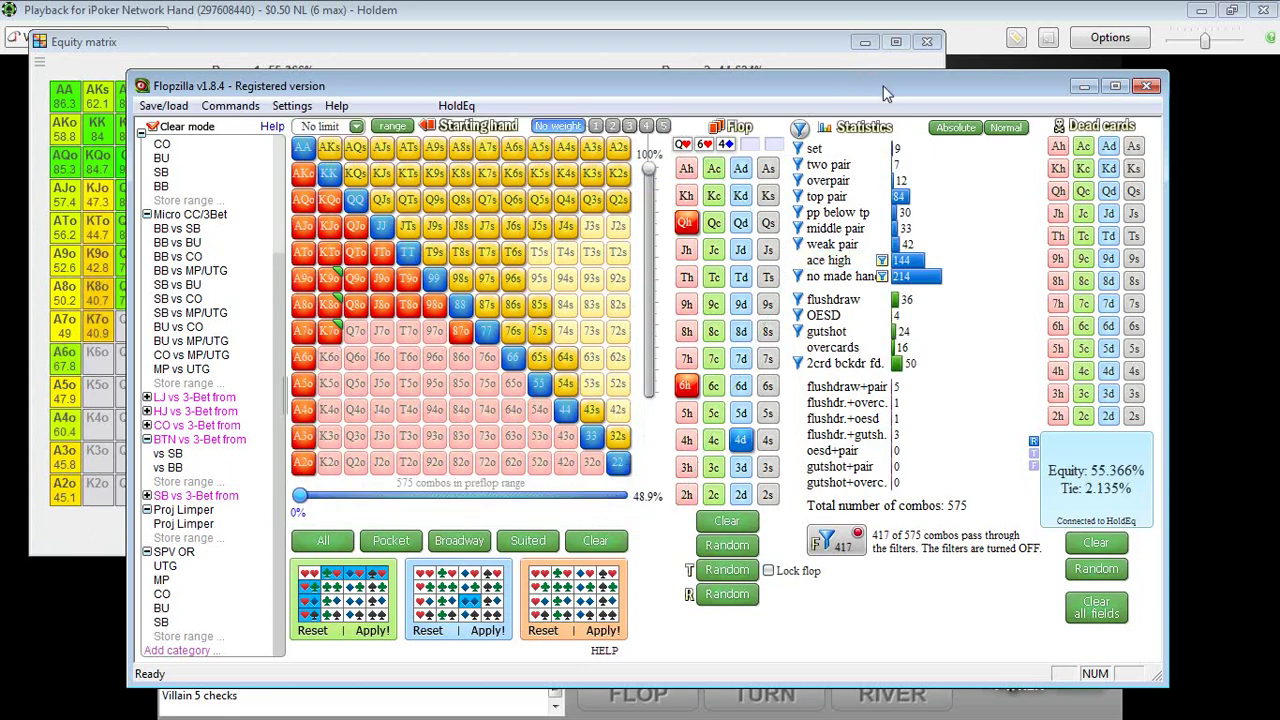
# - Turn the filters on and review the filtered range's equities in the equity matrix
pyautogui.press('Tab')
pyautogui.press('Tab')
pyautogui.click(840, 550)
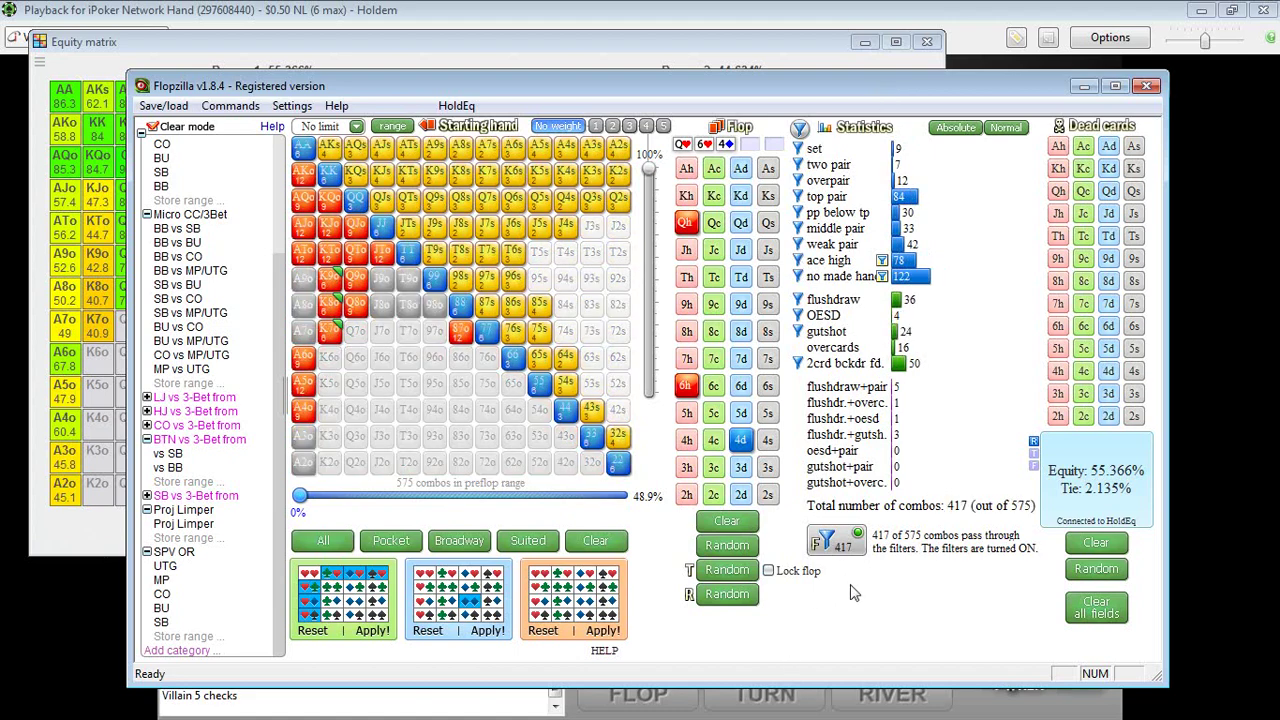
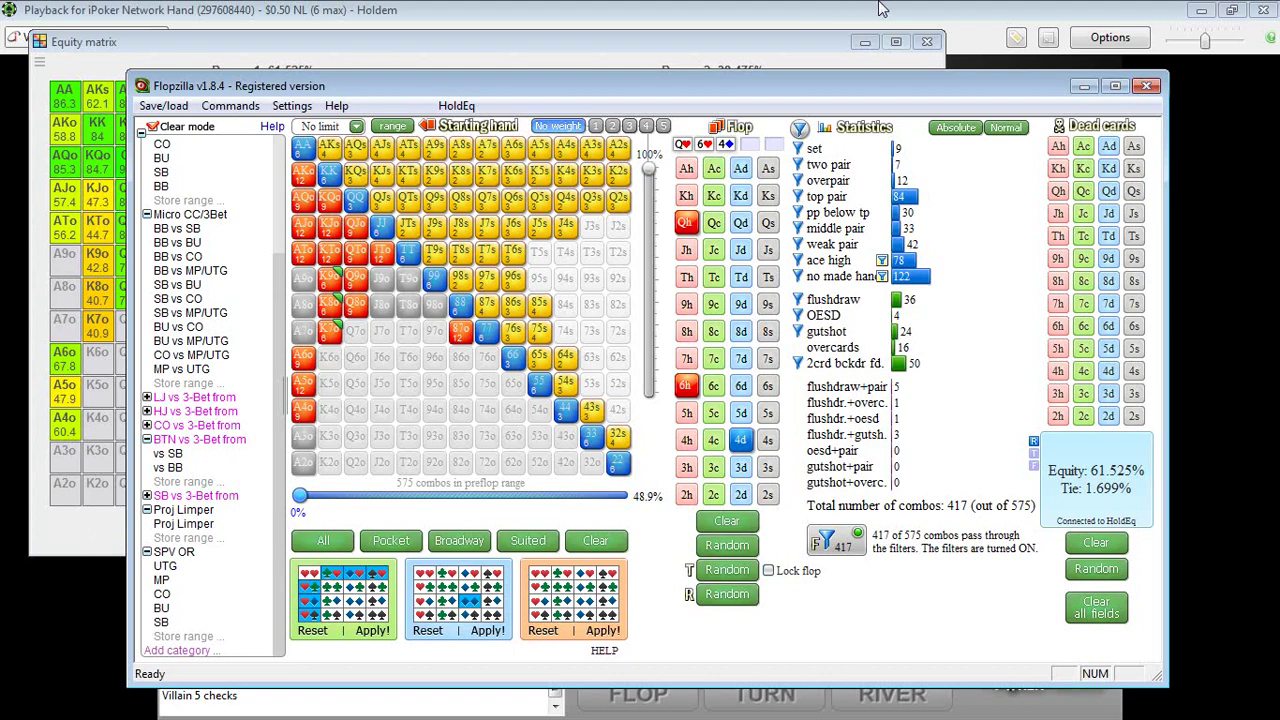
pyautogui.click(771, 44)
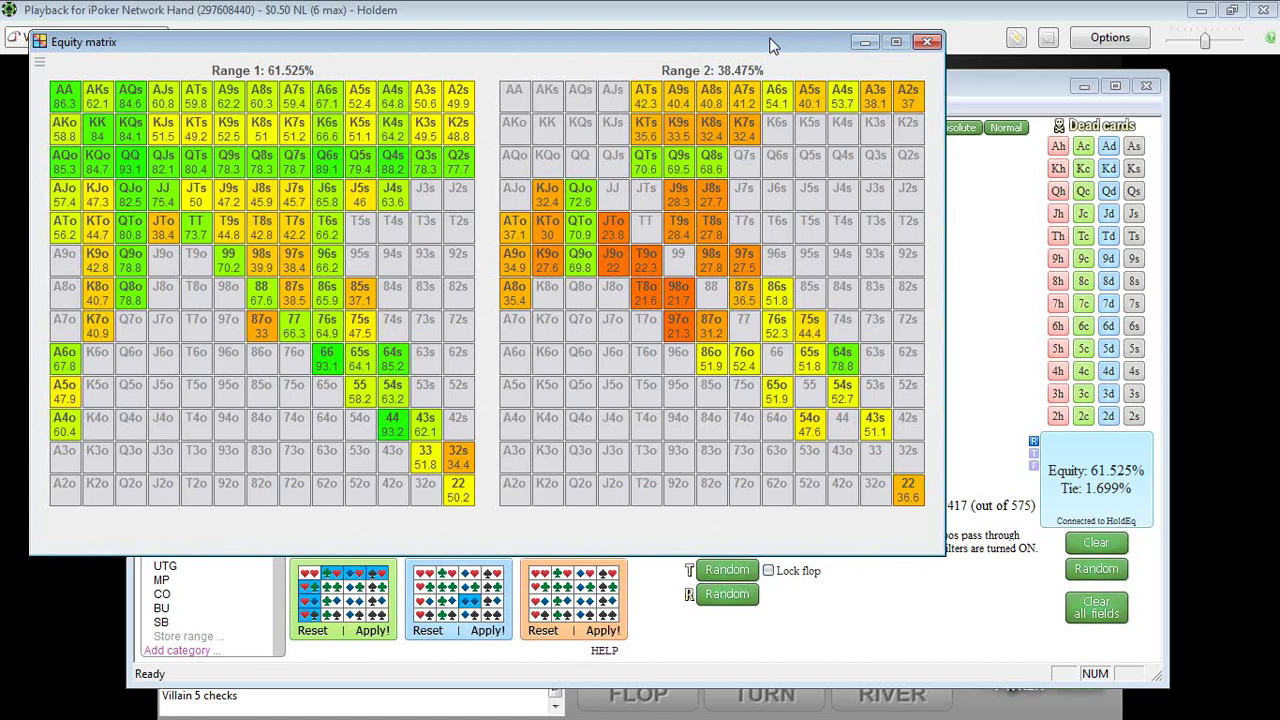
# - Switch to the hand replayer and advance the playback through Hero's 1.54 bet to Villain 5's raise to 4.62
pyautogui.click(694, 9)
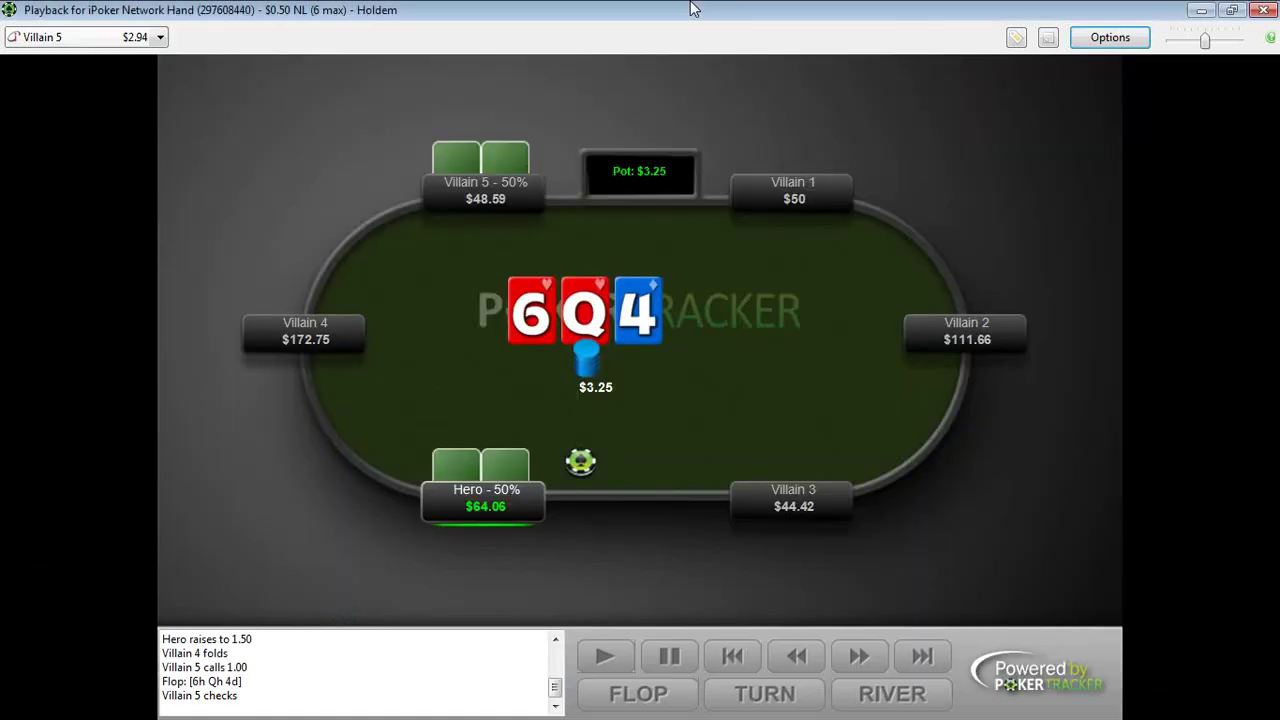
pyautogui.click(857, 662)
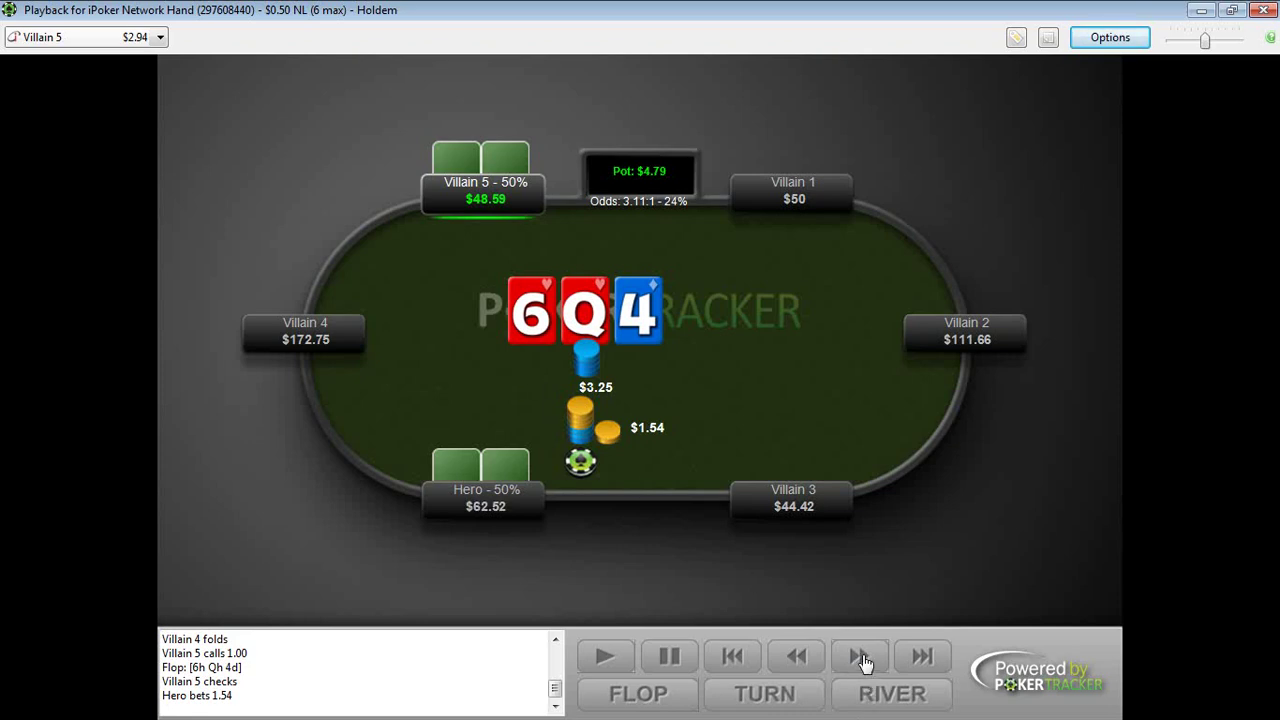
pyautogui.click(862, 660)
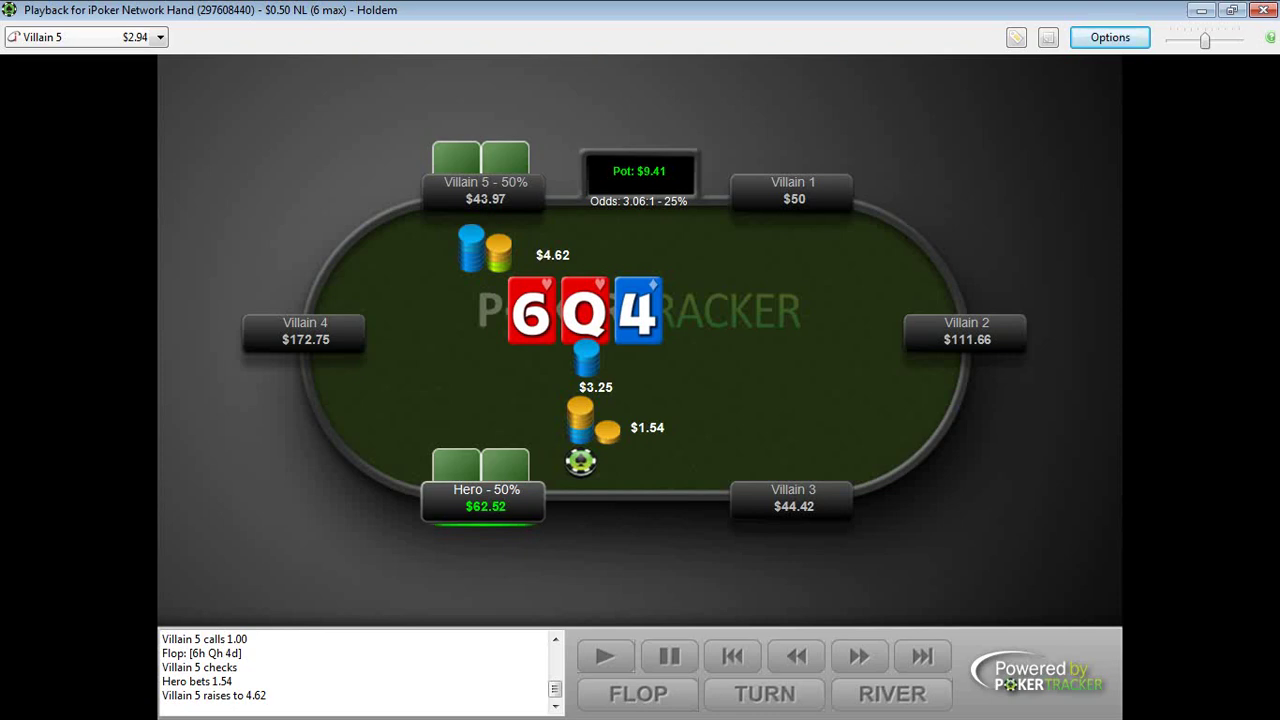
# - Switch to Notepad, add the line "290 Combos" below the bluff combos, and move the notes off the table
pyautogui.hotkey('alt', 'Tab')
pyautogui.moveTo(244, 222); pyautogui.dragTo(370, 72)
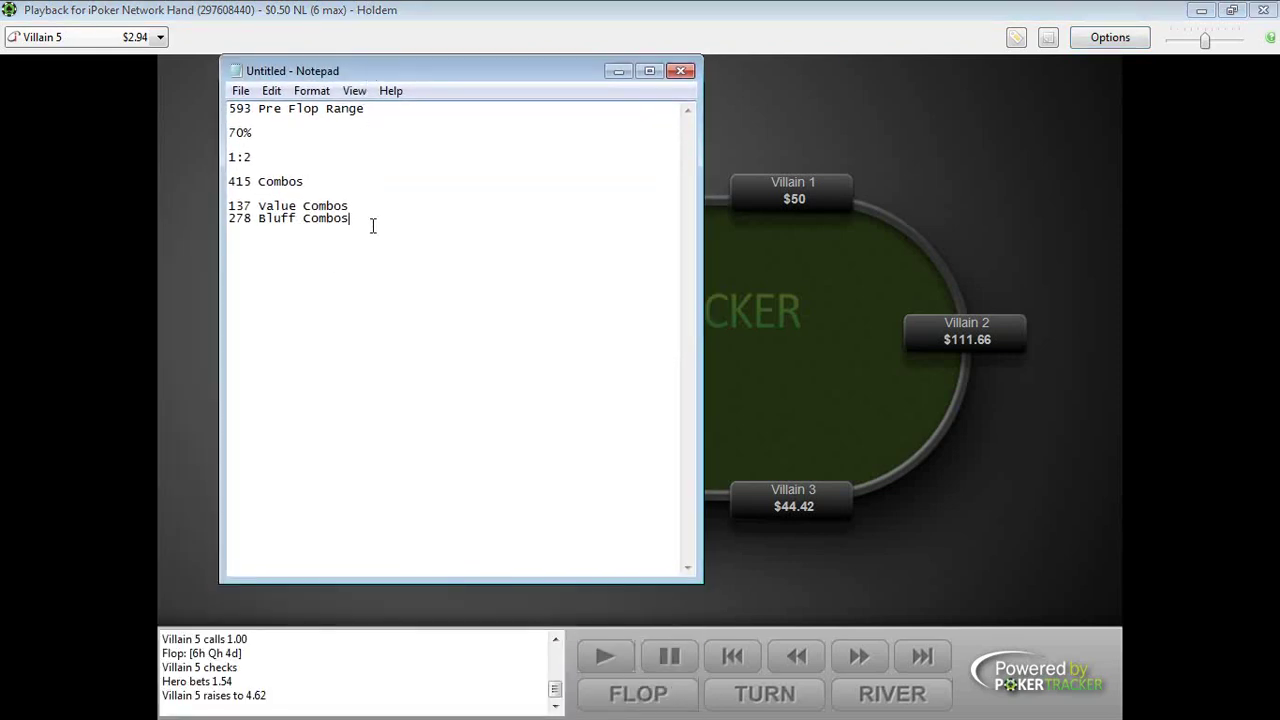
pyautogui.press('Return')
pyautogui.write('290 Combos')
pyautogui.moveTo(528, 73); pyautogui.dragTo(0, 120)
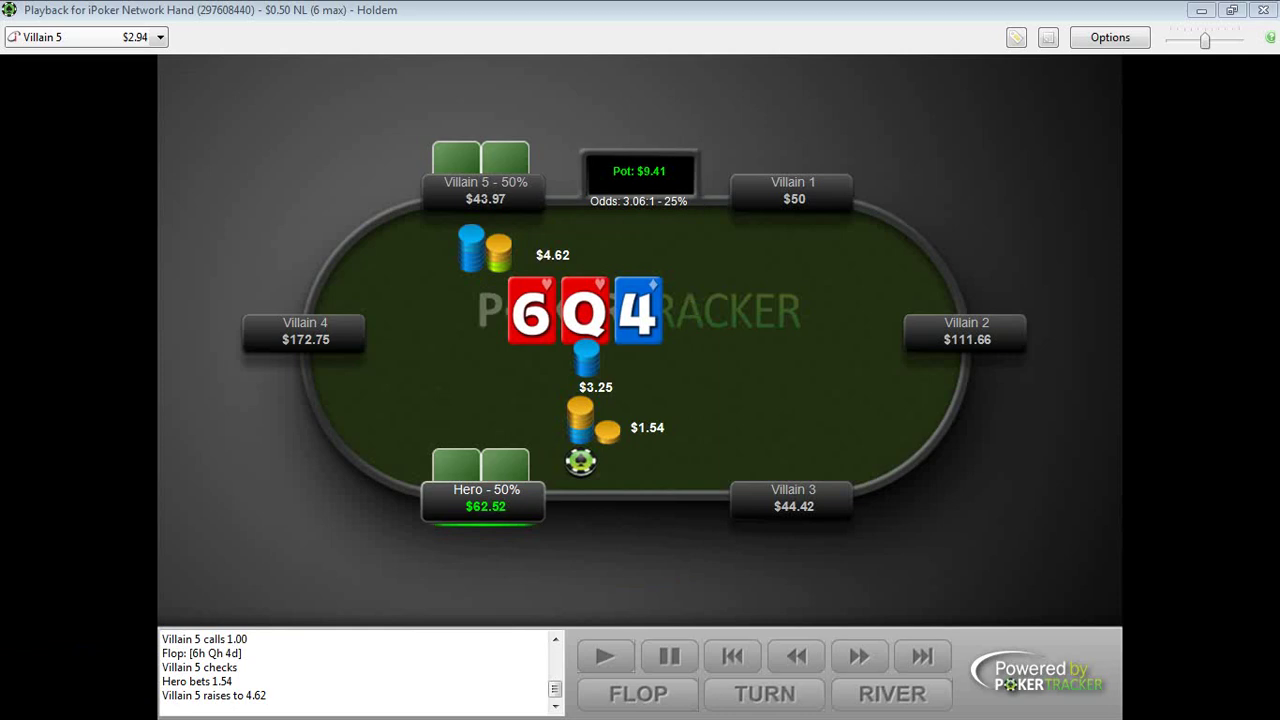
# - Switch to Flopzilla and remove the ace high filter together with its manual hand selection
pyautogui.hotkey('alt', 'Tab')
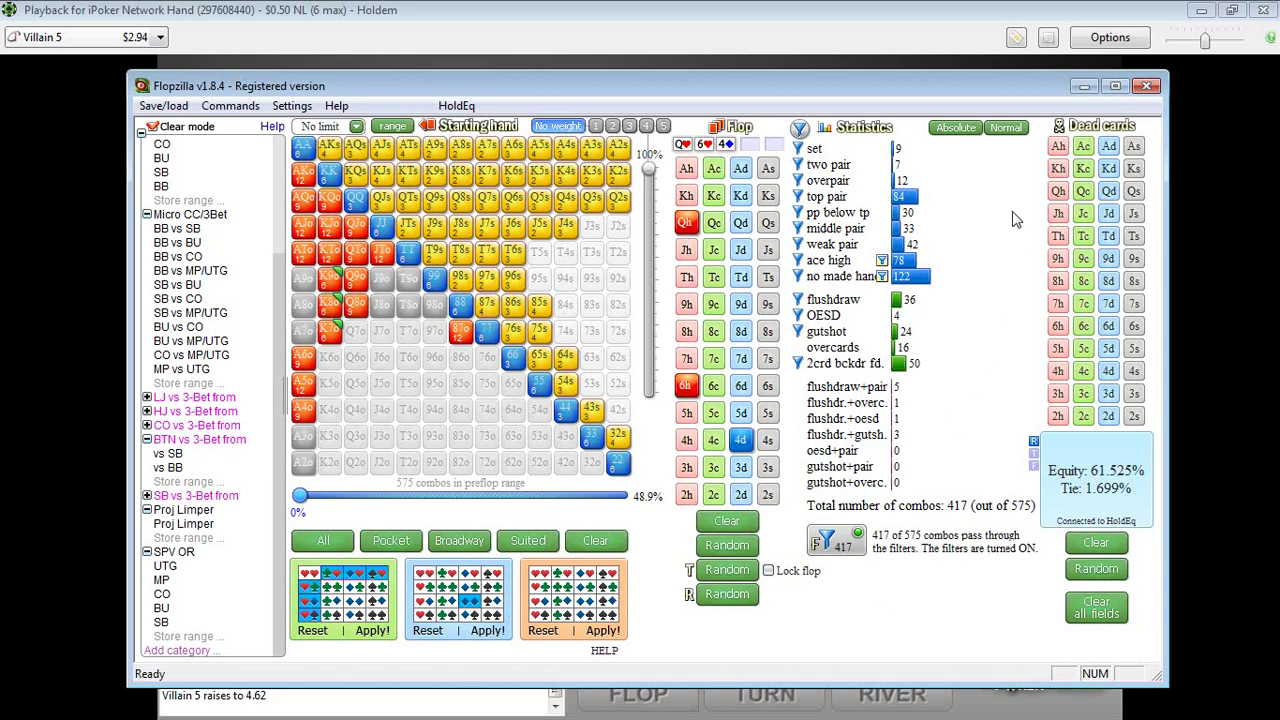
pyautogui.click(902, 150)
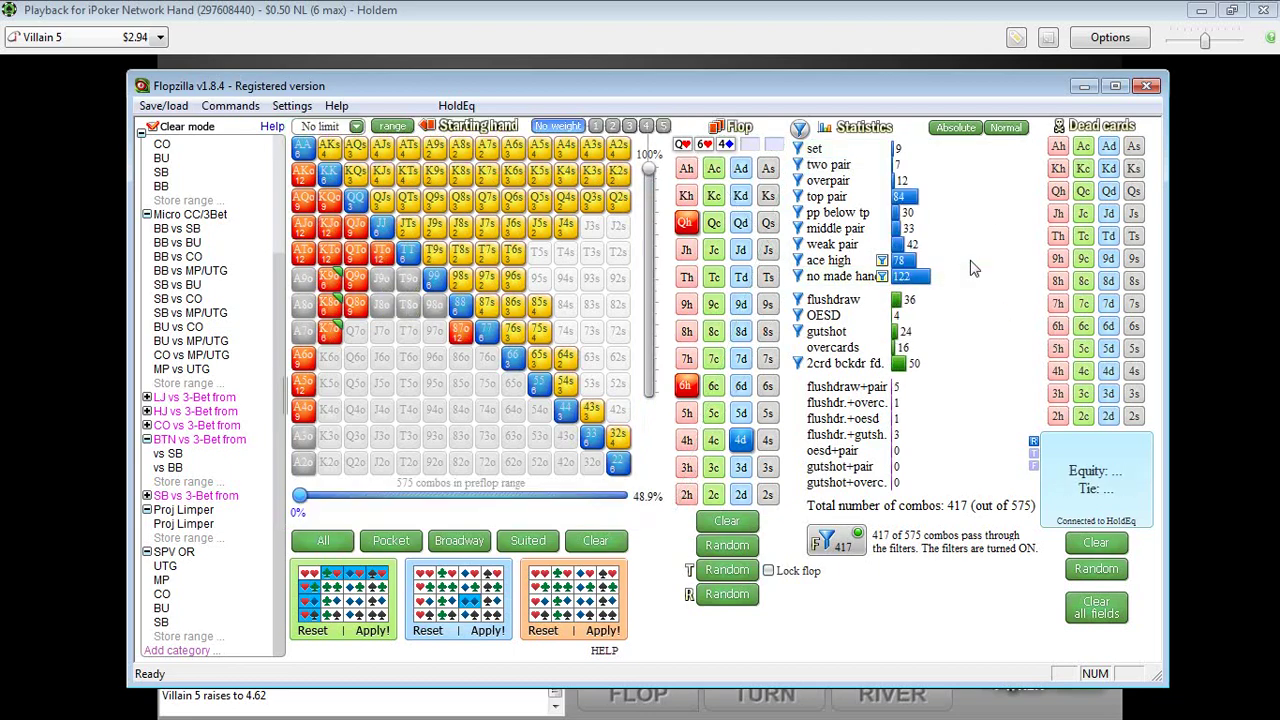
pyautogui.click(900, 262)
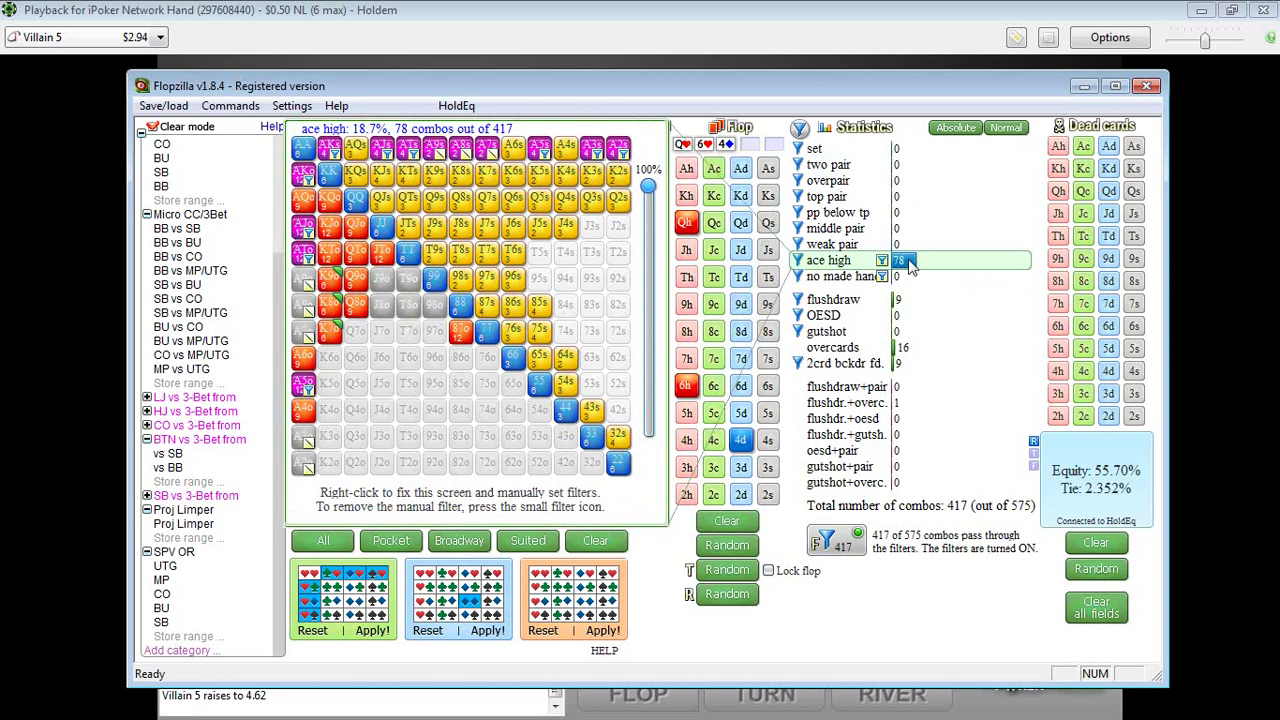
pyautogui.click(798, 261)
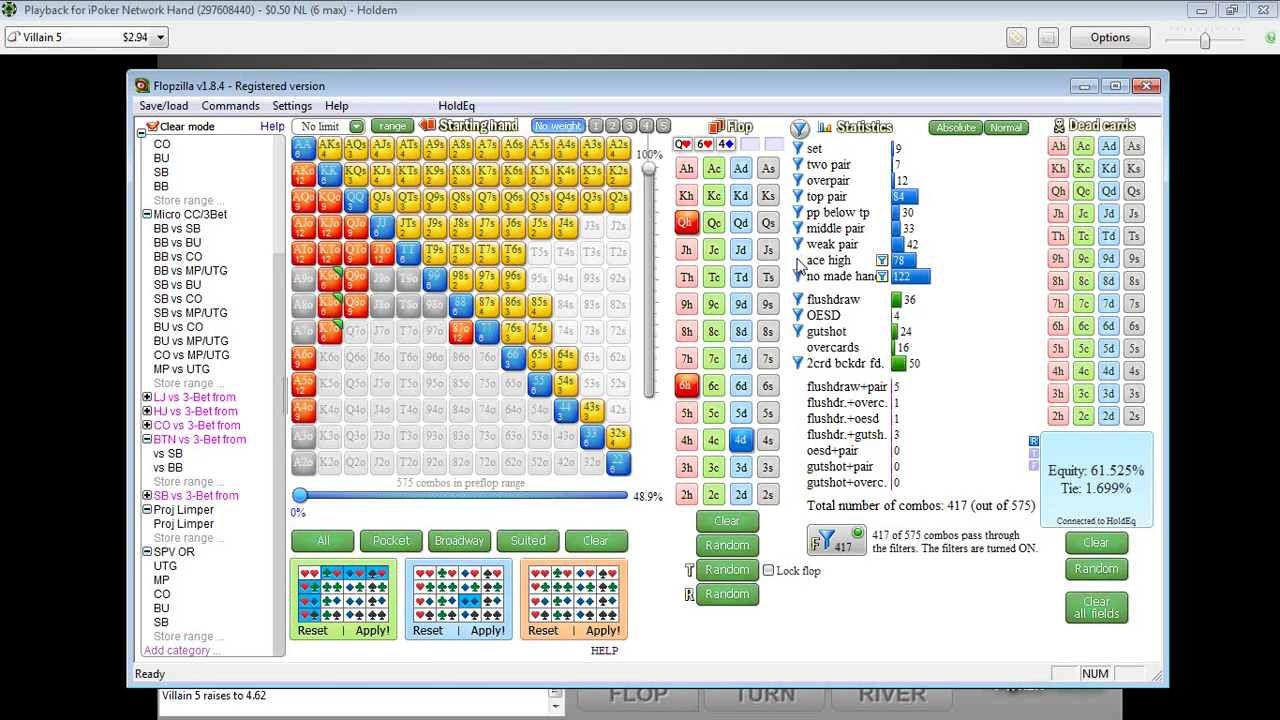
pyautogui.click(881, 263)
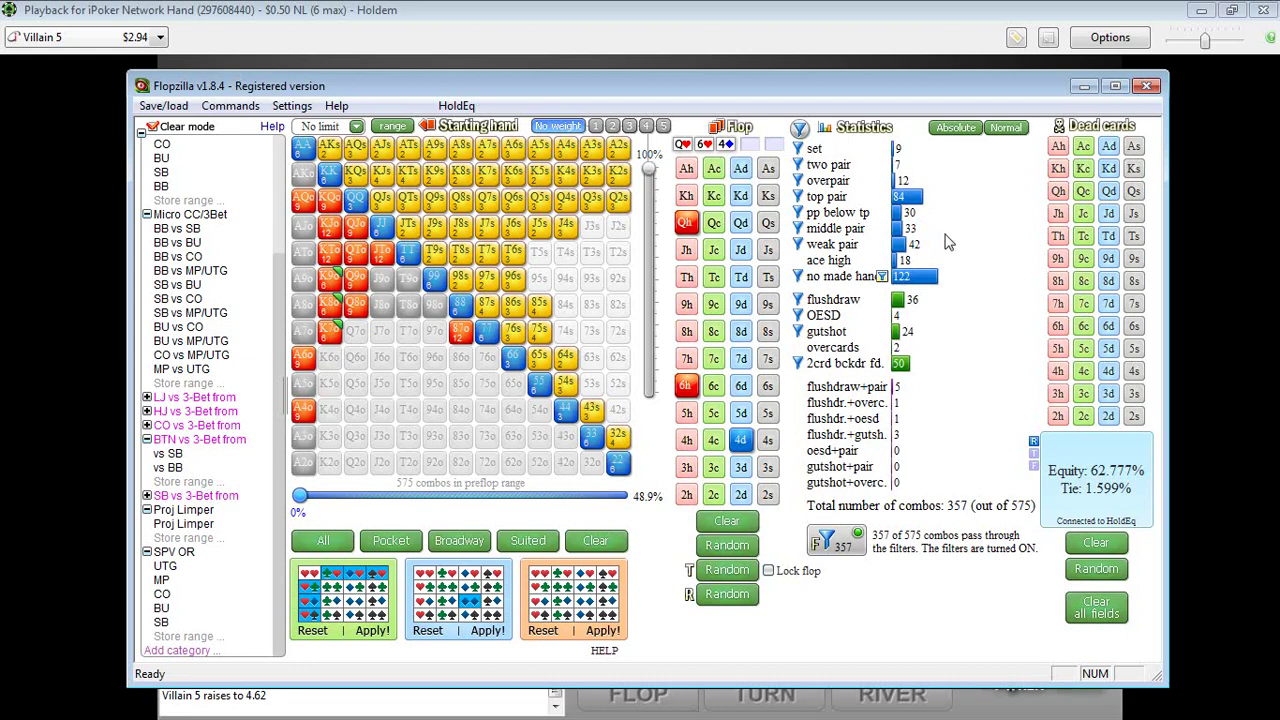
# - Examine the lowest-equity hands of Range 1 in the equity graph's list and check 32s in the equity matrix
pyautogui.moveTo(948, 248)
pyautogui.moveTo(905, 247)
pyautogui.hotkey('alt', 'Tab')
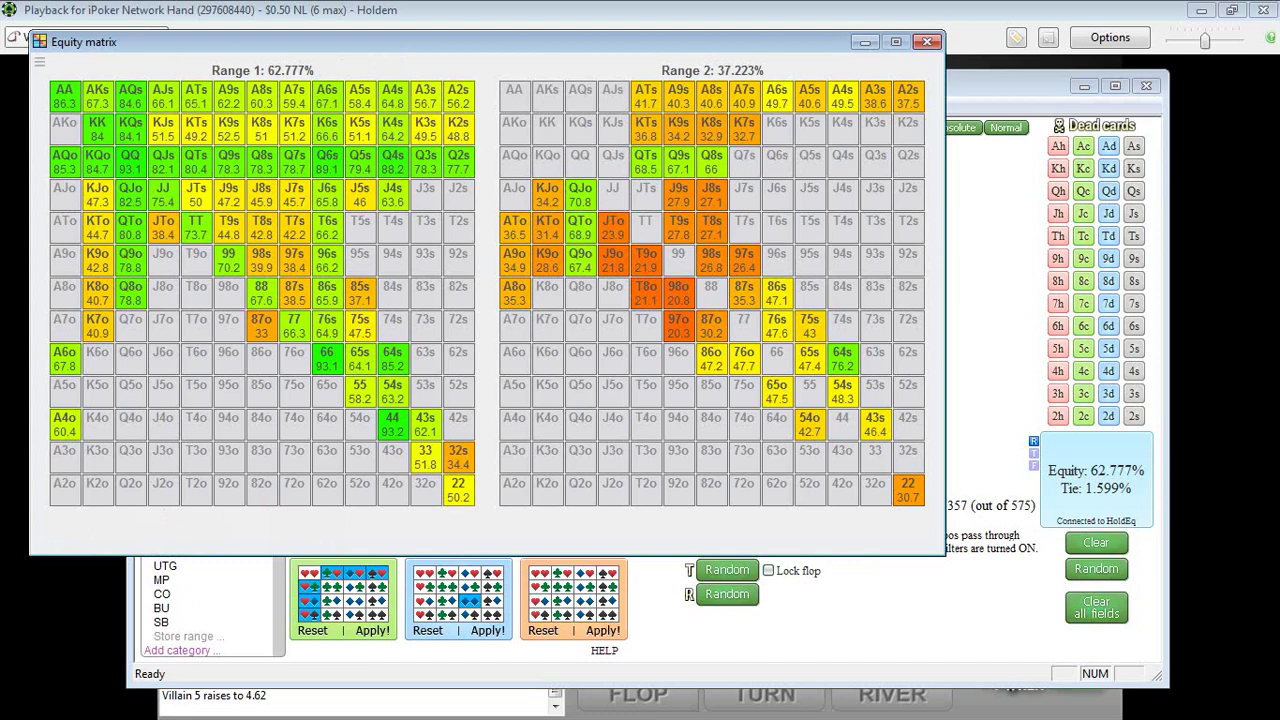
pyautogui.hotkey('alt', 'Tab')
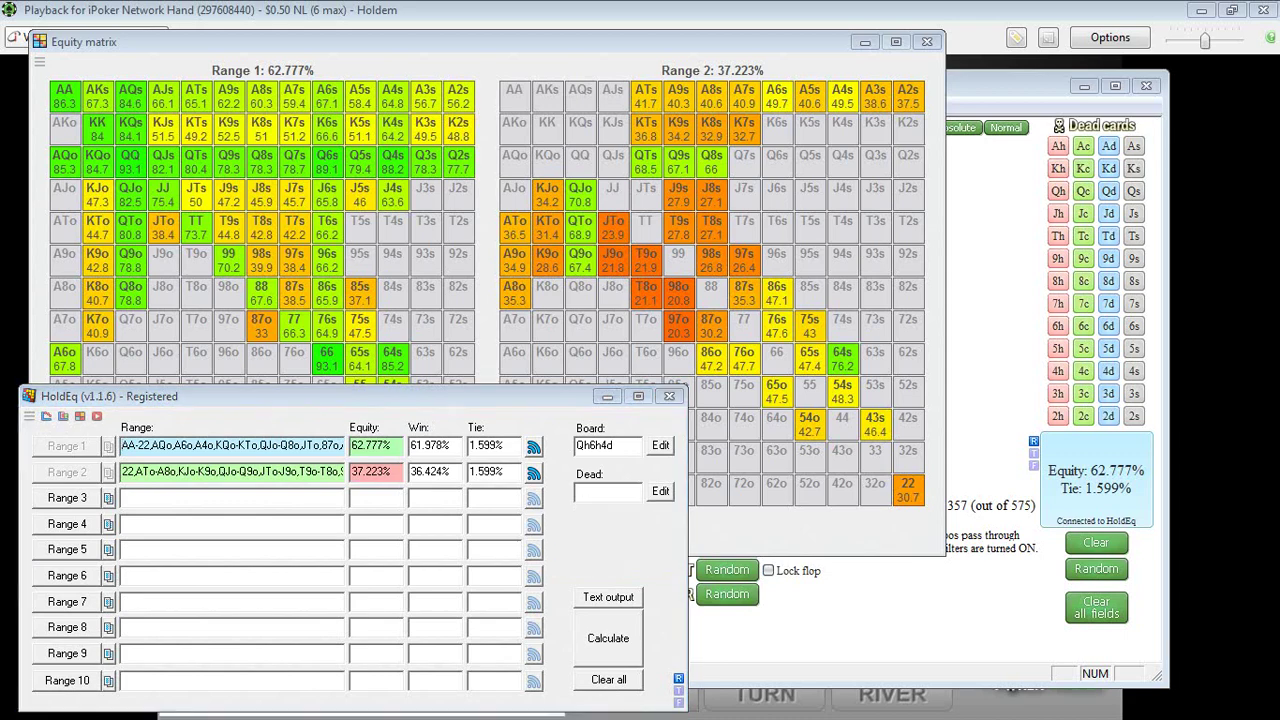
pyautogui.moveTo(432, 189); pyautogui.dragTo(927, 106)
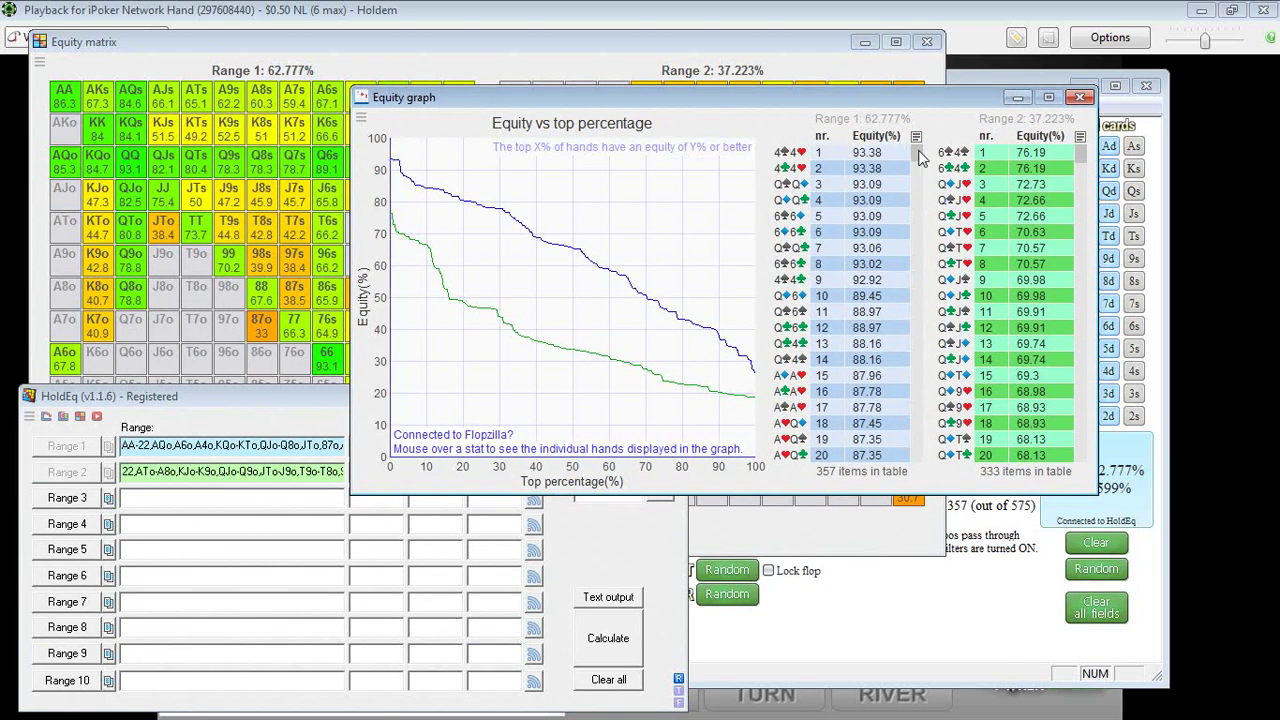
pyautogui.moveTo(919, 157); pyautogui.dragTo(925, 487)
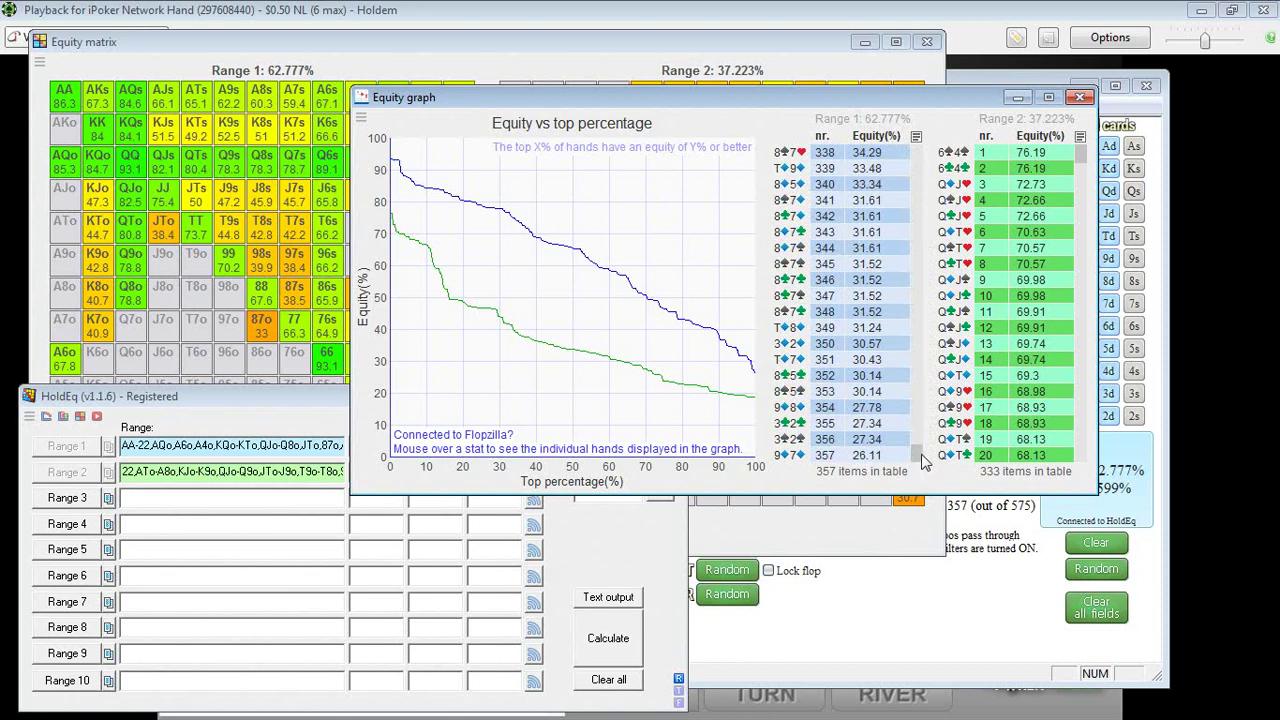
pyautogui.moveTo(826, 460)
pyautogui.moveTo(873, 455)
pyautogui.moveTo(875, 413)
pyautogui.moveTo(878, 164)
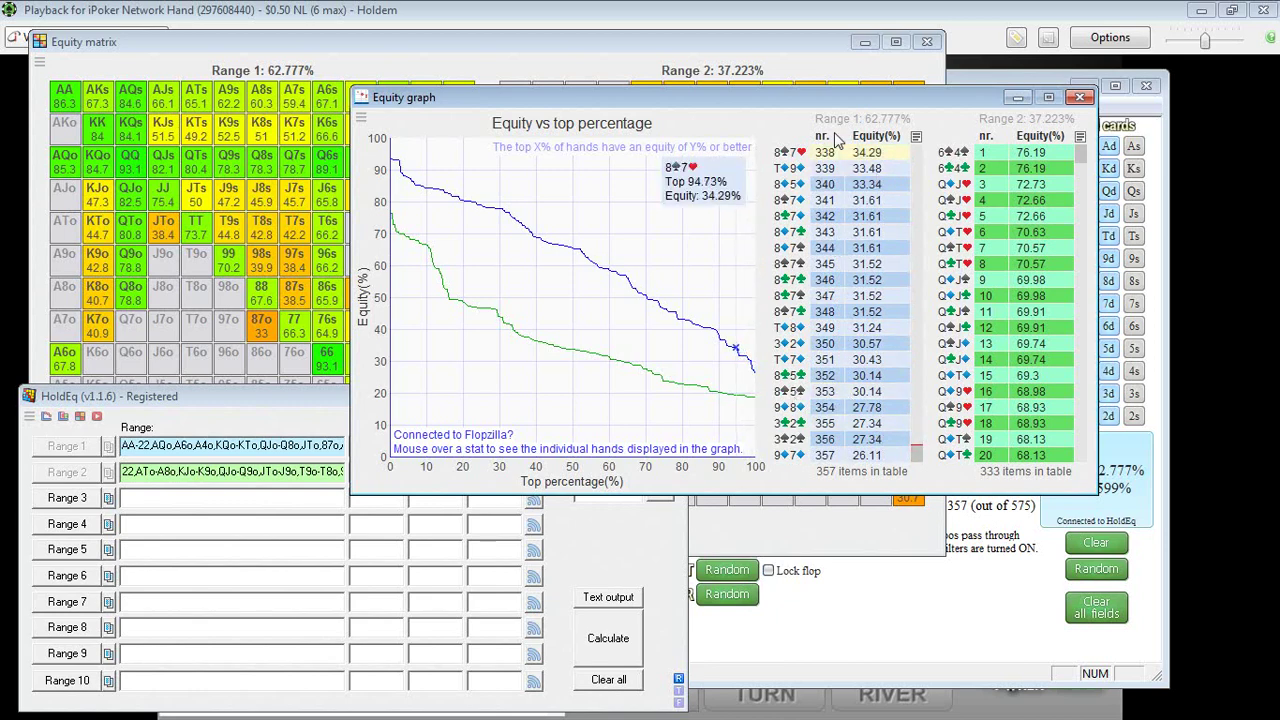
pyautogui.click(781, 40)
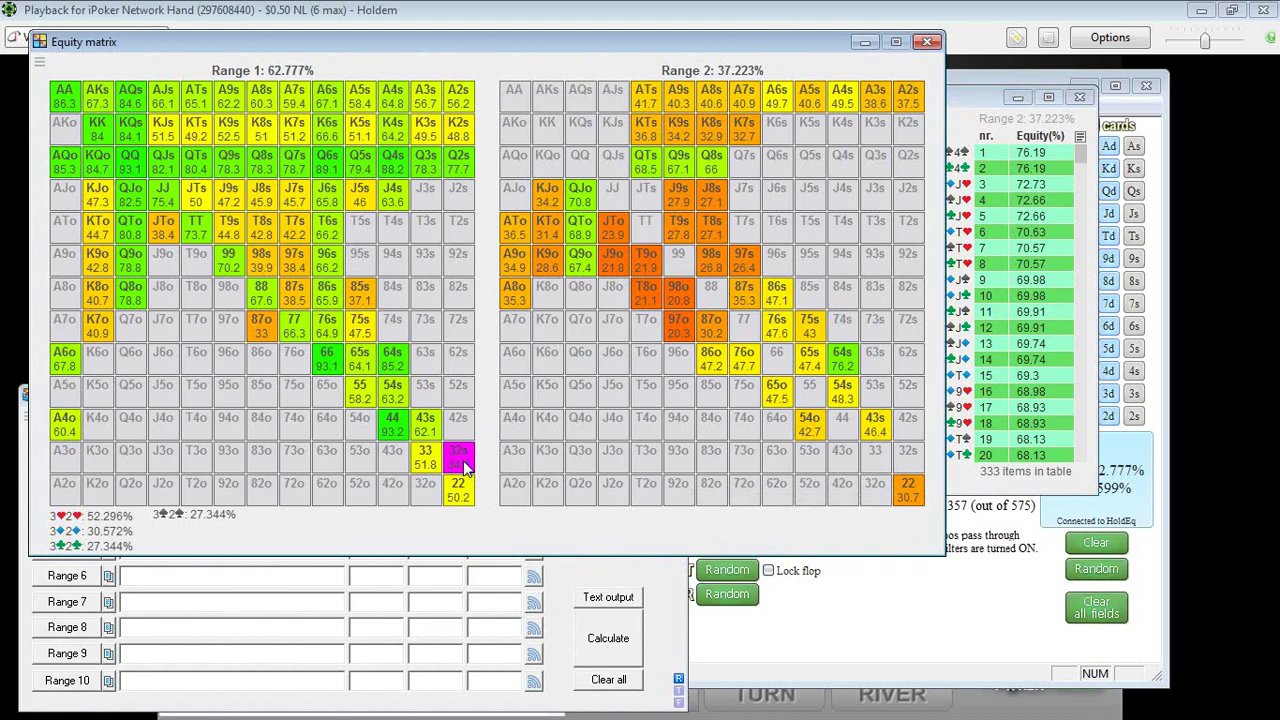
# - Review the OESD and gutshot combos, then examine the lower end of Range 1's hand list in the equity graph
pyautogui.click(918, 634)
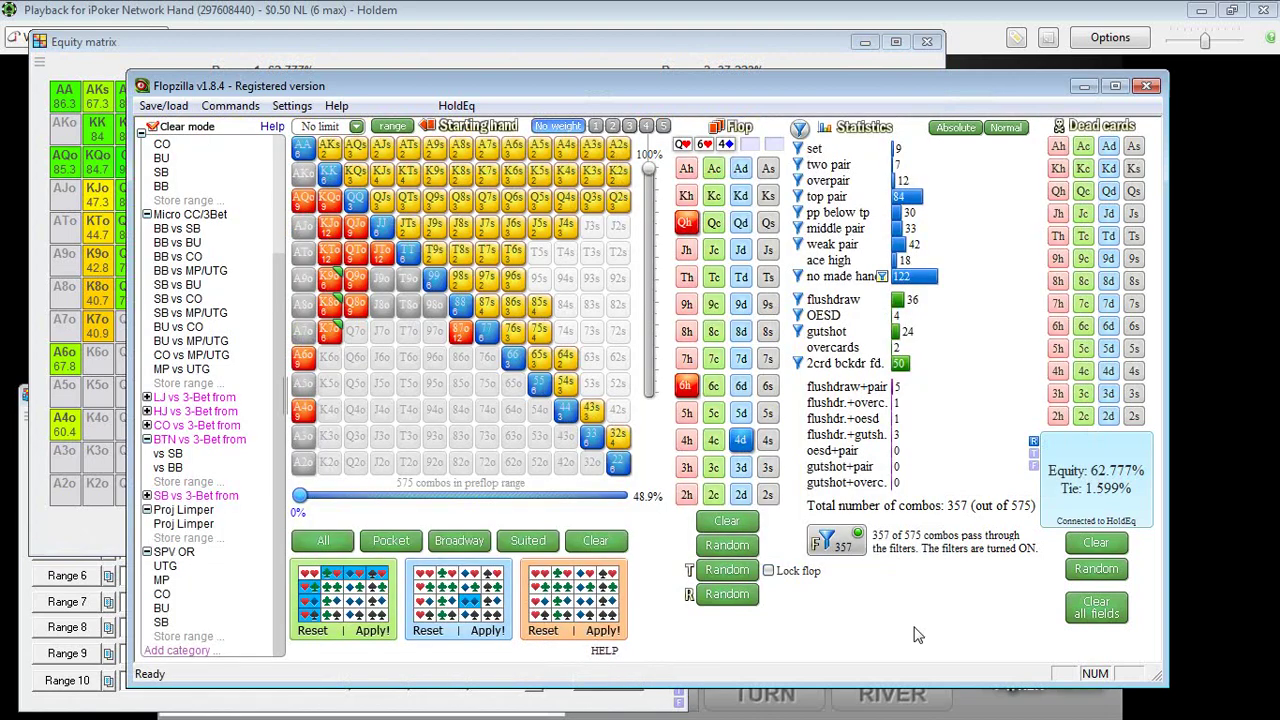
pyautogui.moveTo(935, 322)
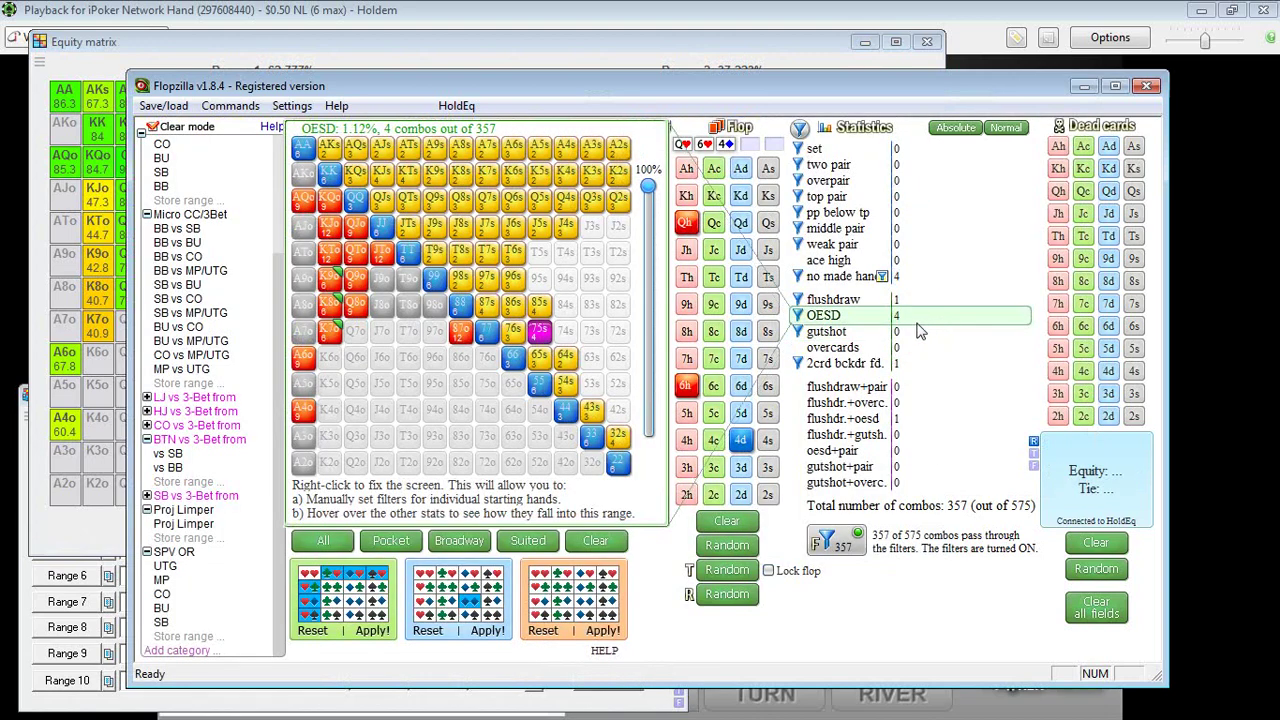
pyautogui.moveTo(898, 334)
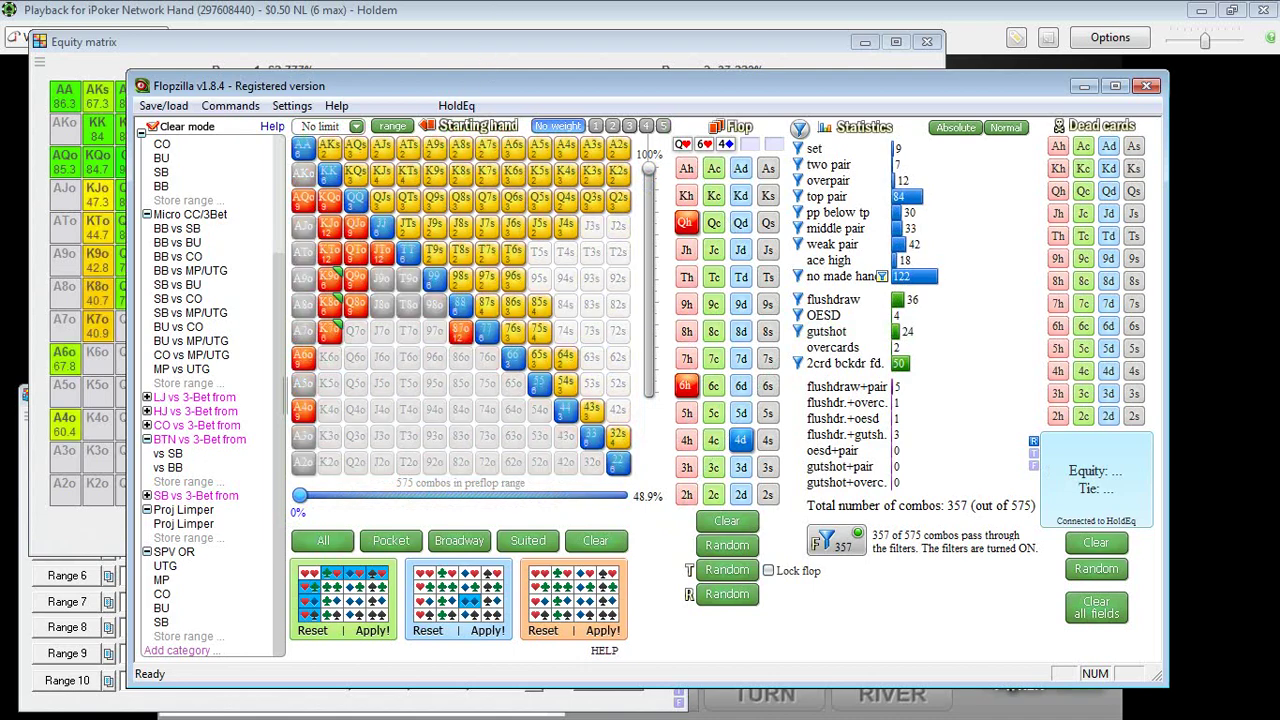
pyautogui.hotkey('alt', 'Tab')
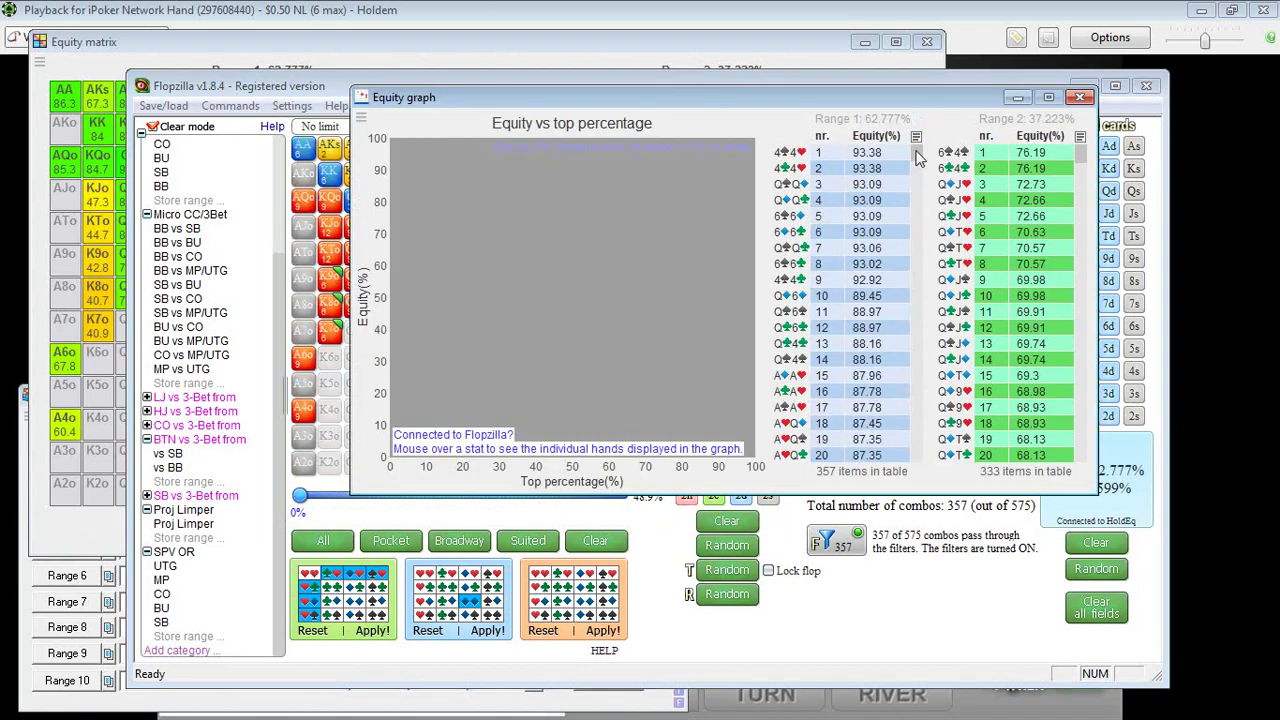
pyautogui.moveTo(920, 150); pyautogui.dragTo(915, 480)
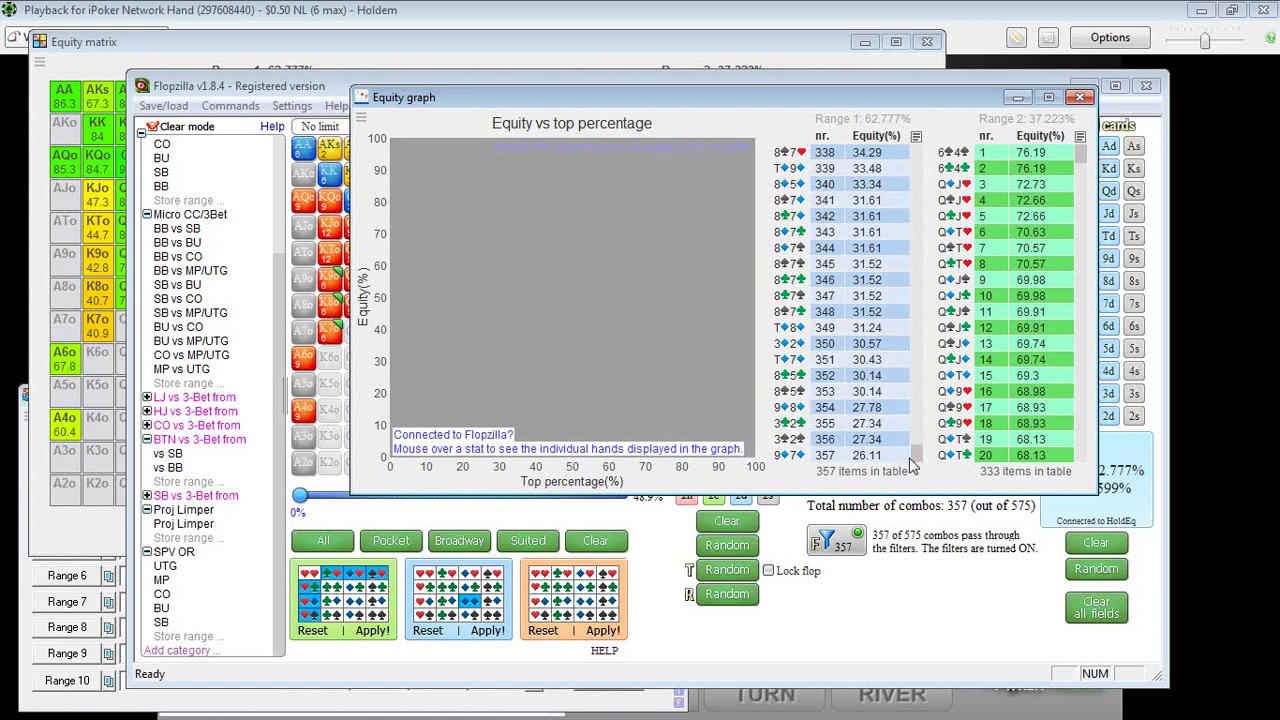
pyautogui.moveTo(916, 457); pyautogui.dragTo(922, 410)
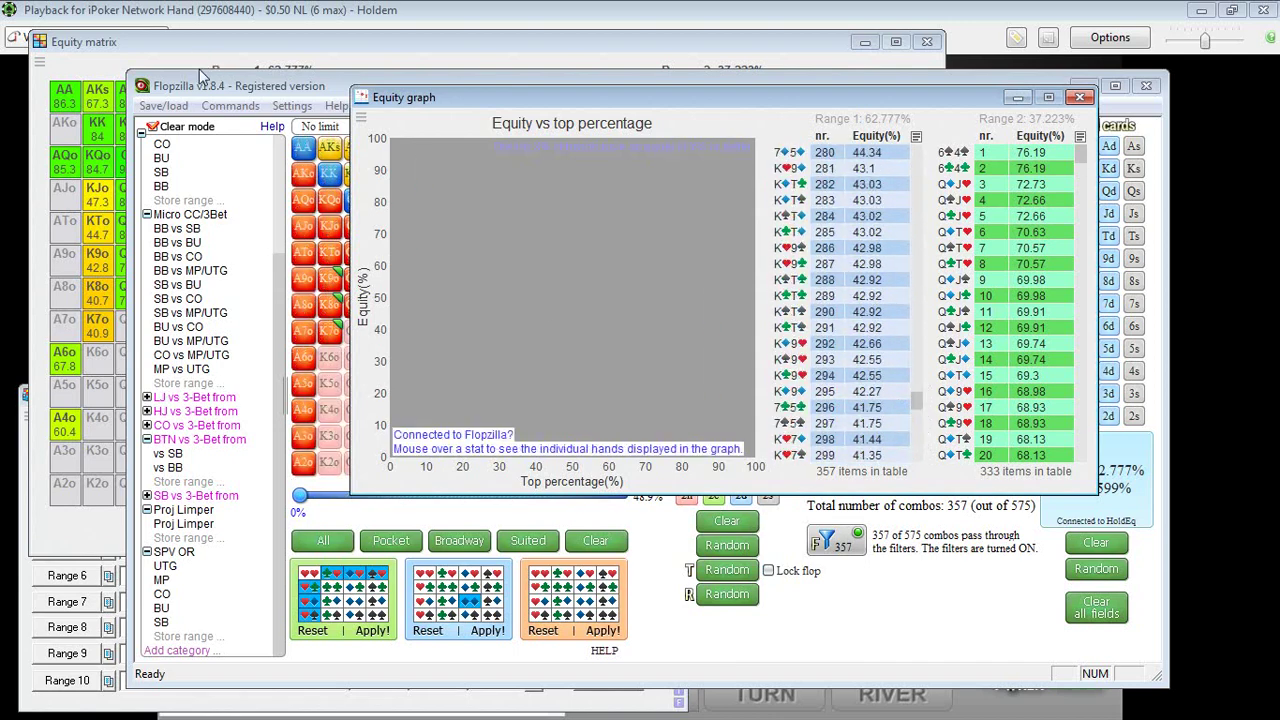
# - Compare the middle pair, weak pair and gutshot combos, including J4s, with their equities in the equity matrix and graph
pyautogui.click(225, 40)
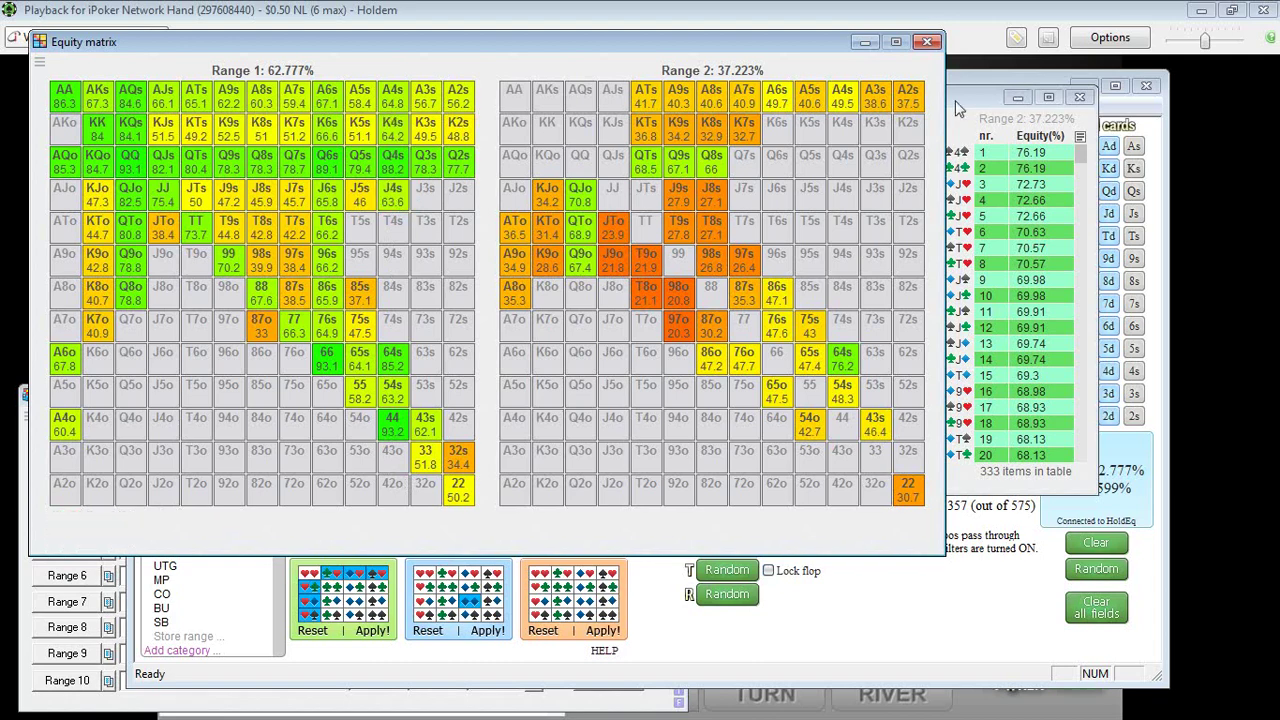
pyautogui.click(1005, 75)
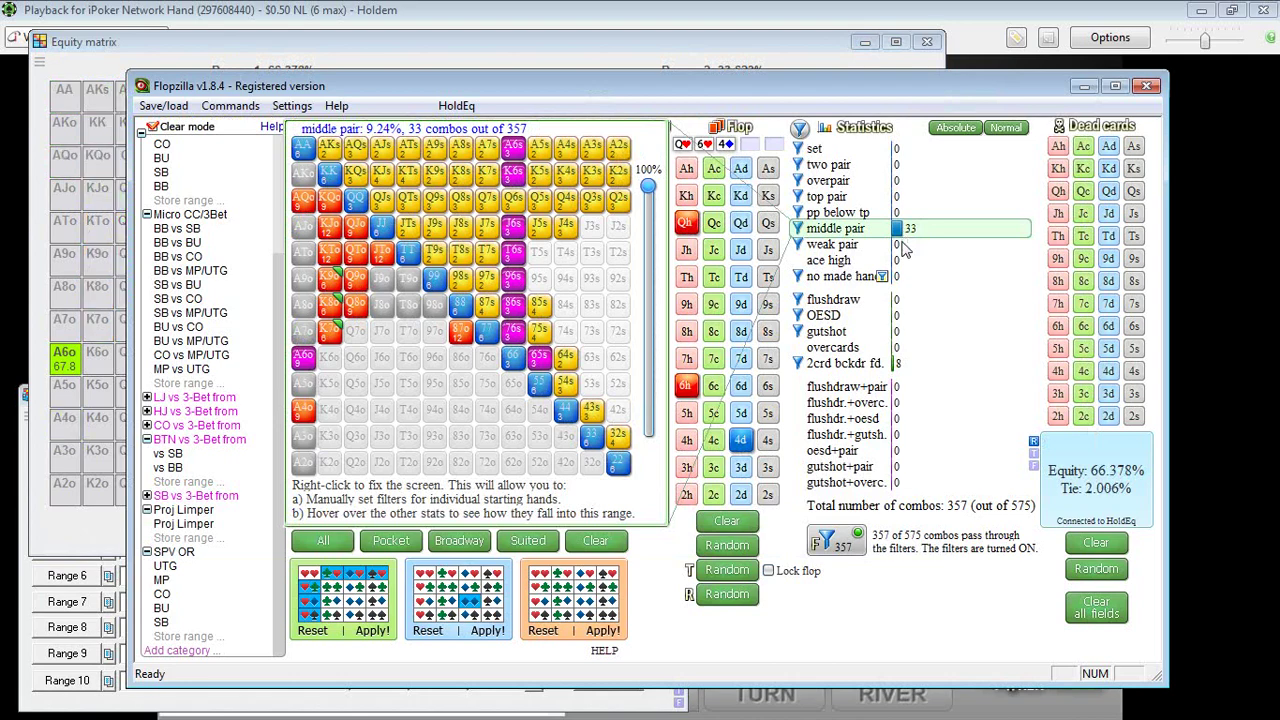
pyautogui.moveTo(903, 250)
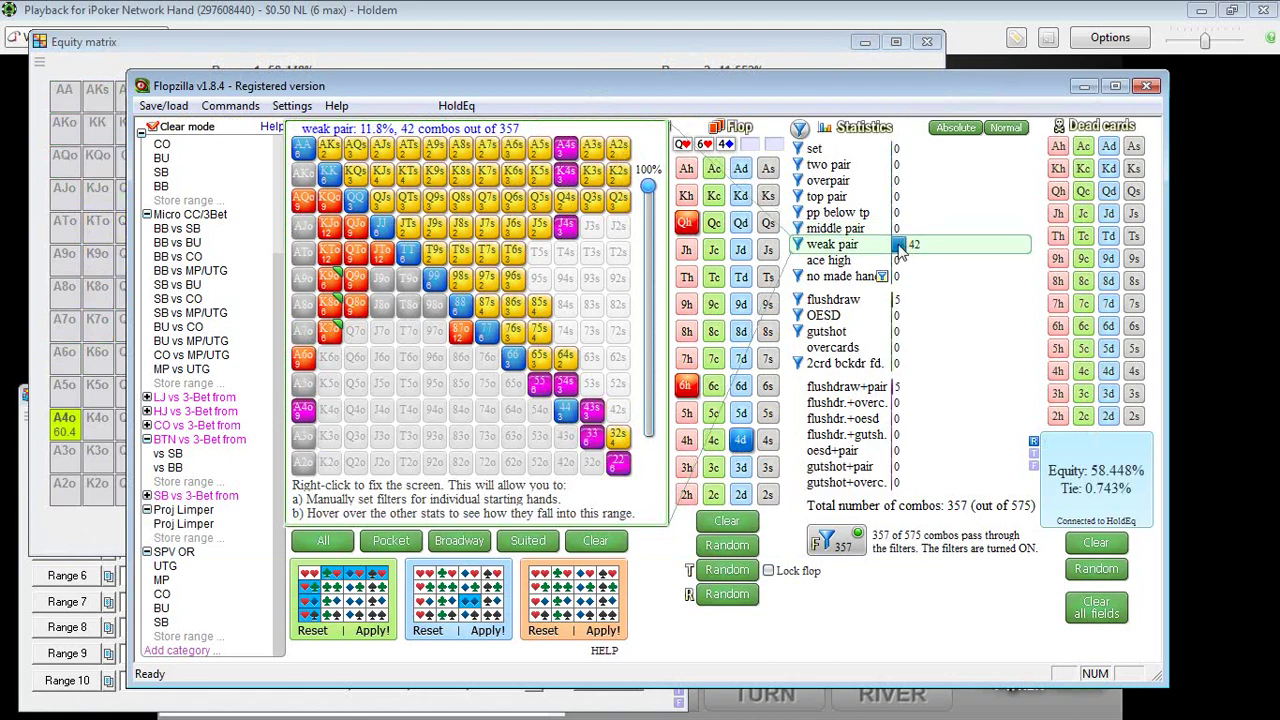
pyautogui.click(535, 40)
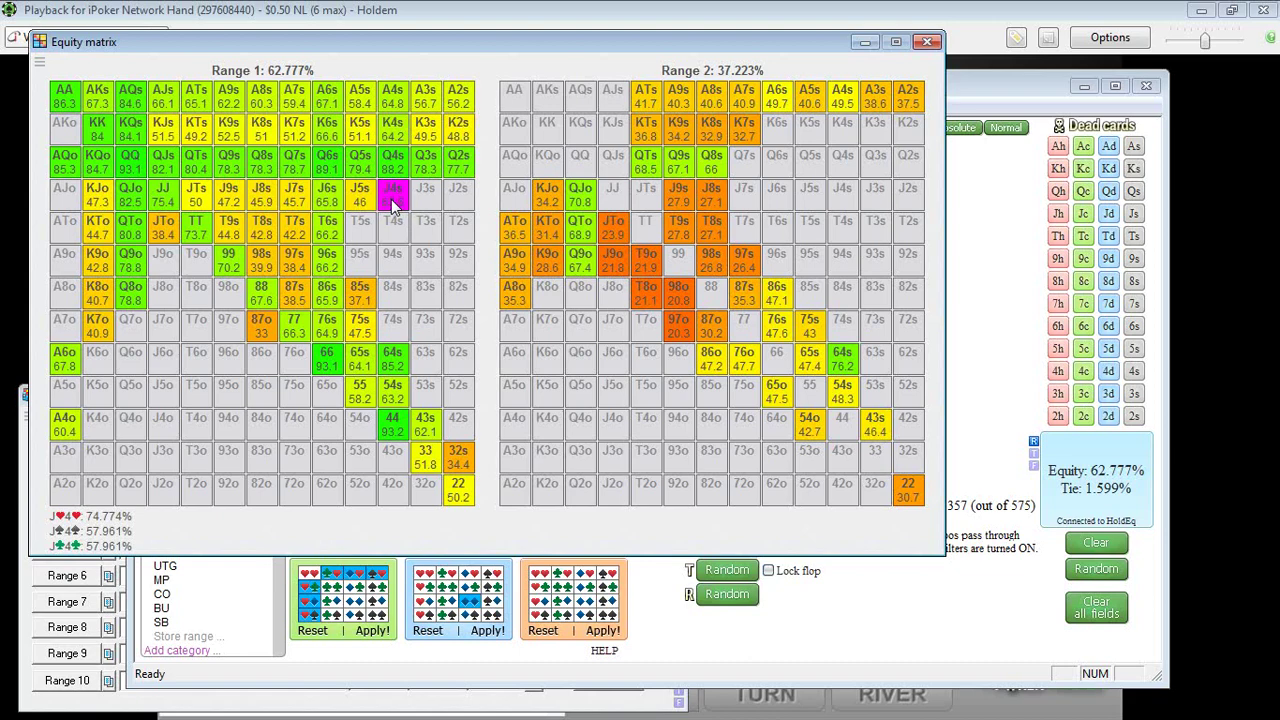
pyautogui.click(1010, 92)
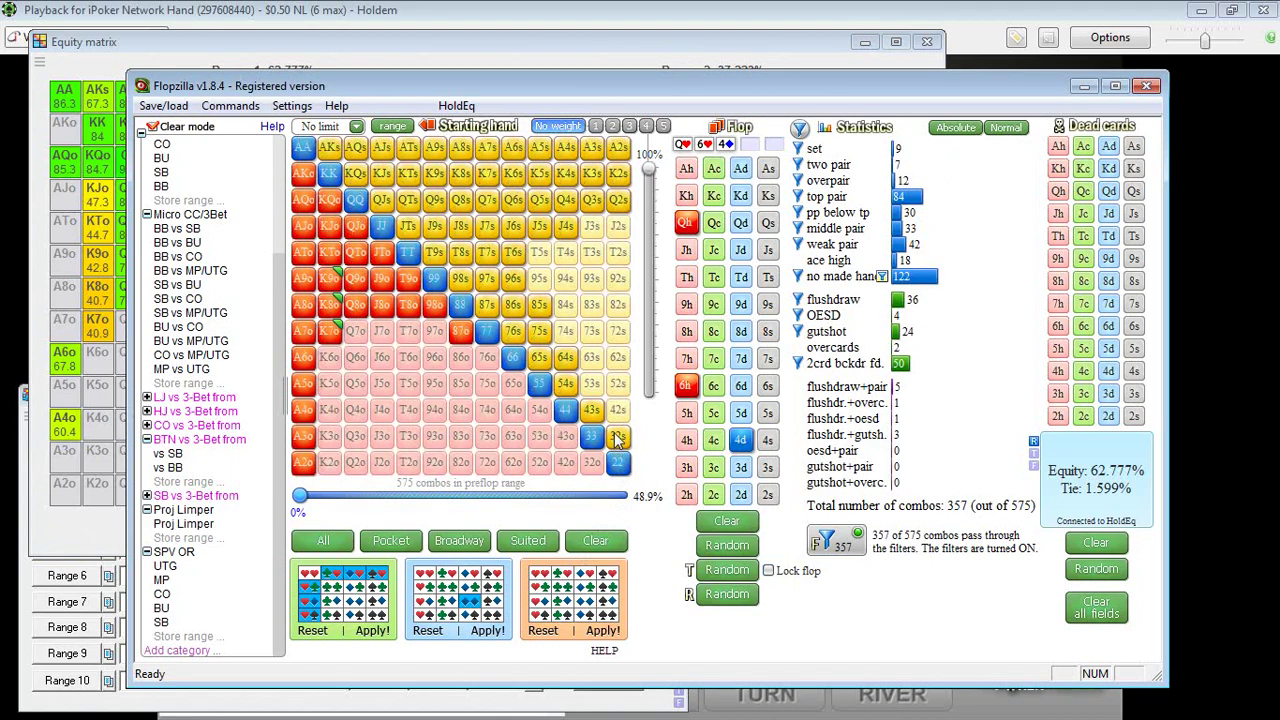
pyautogui.click(617, 438)
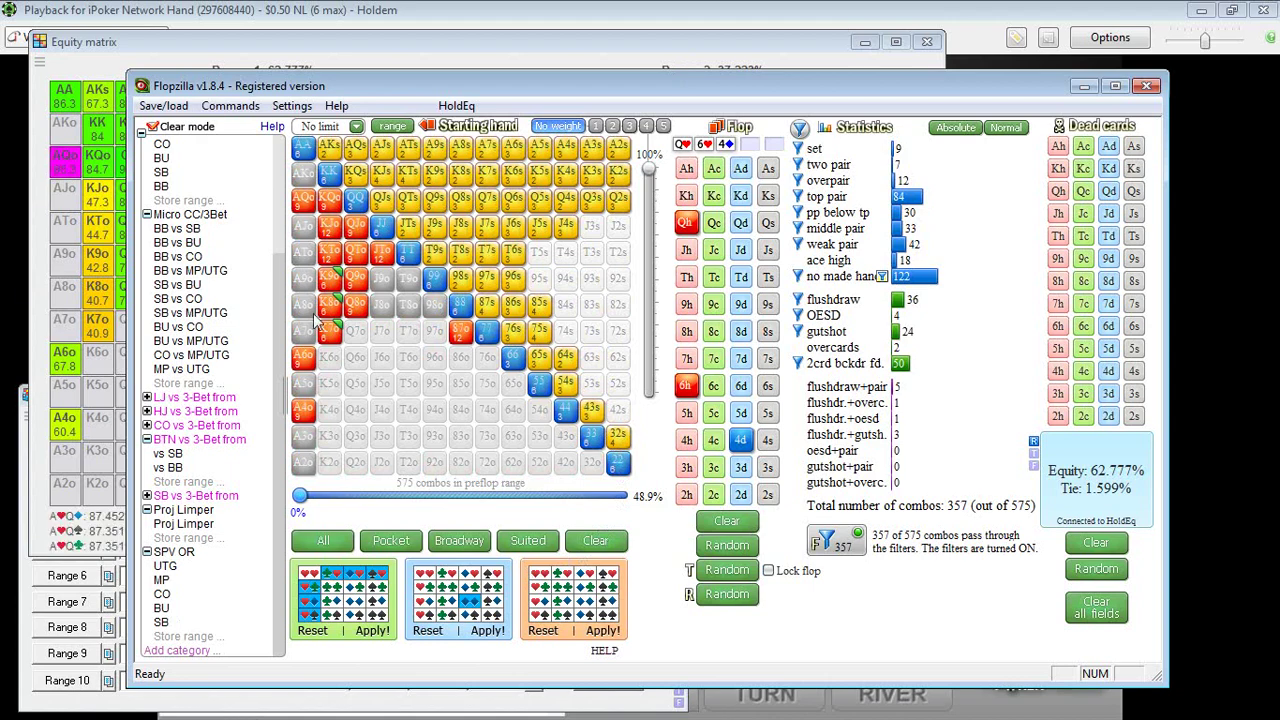
pyautogui.moveTo(905, 335)
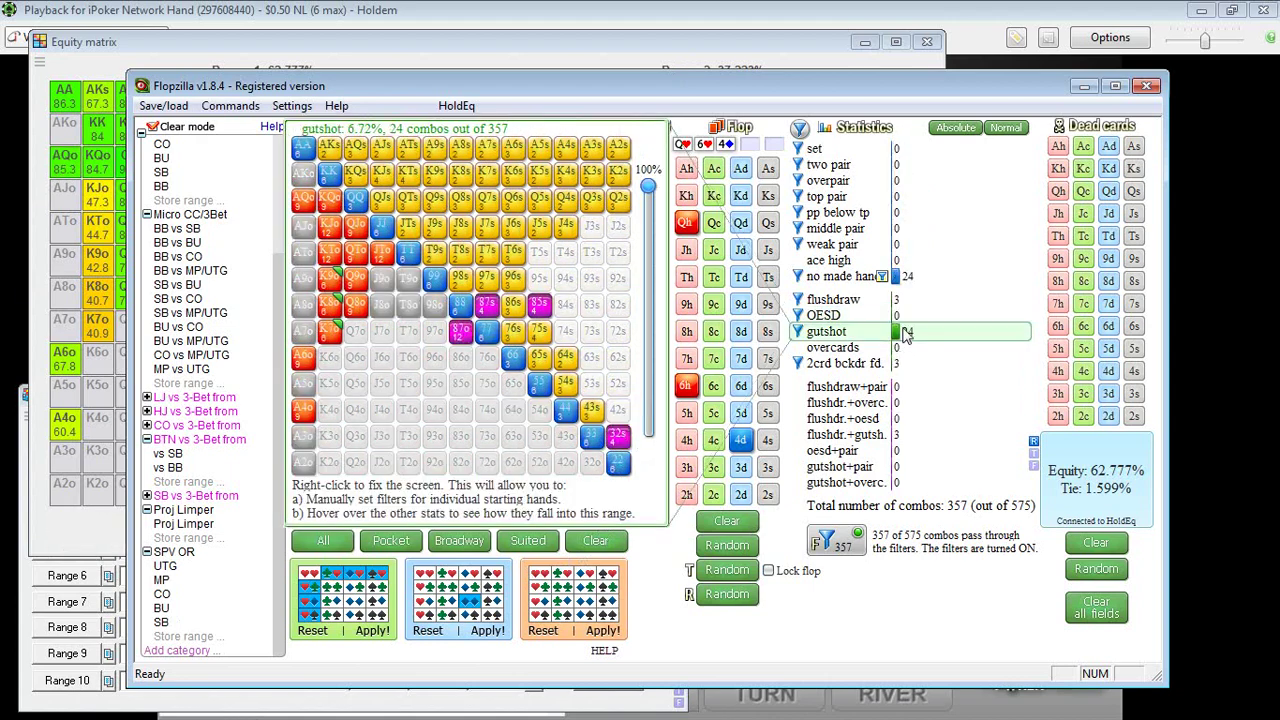
pyautogui.moveTo(900, 246)
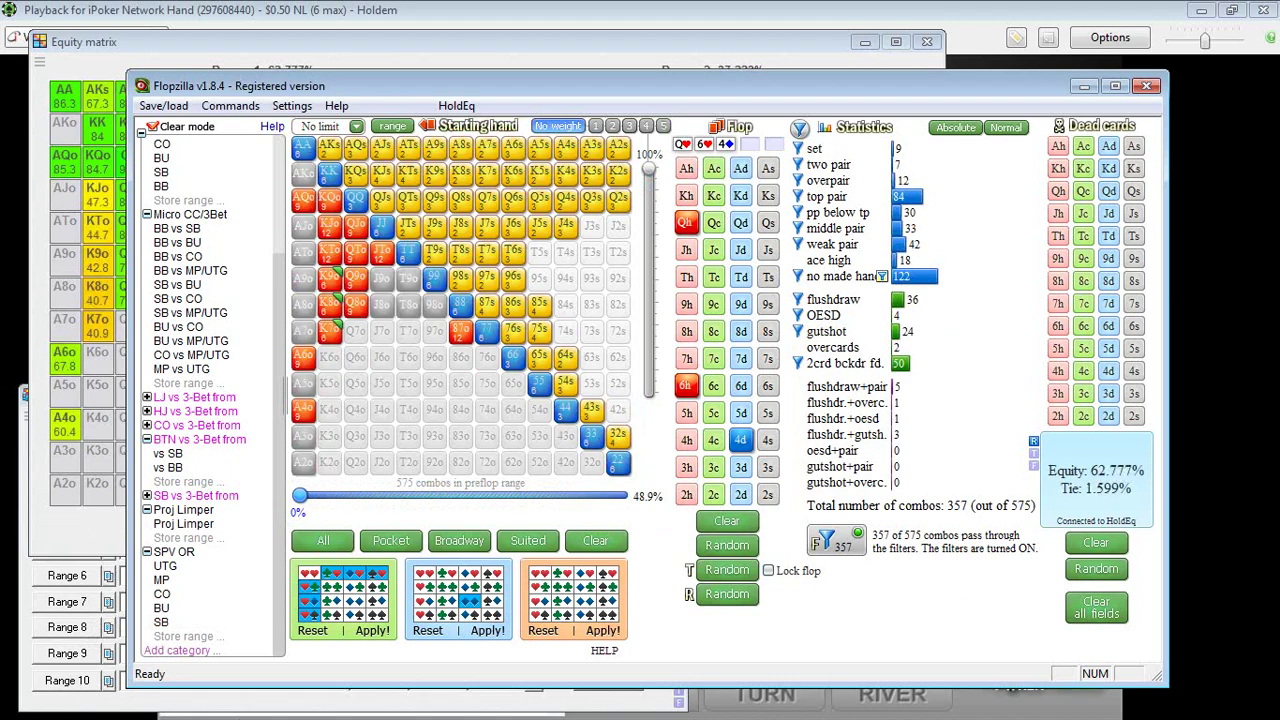
pyautogui.click(1033, 441)
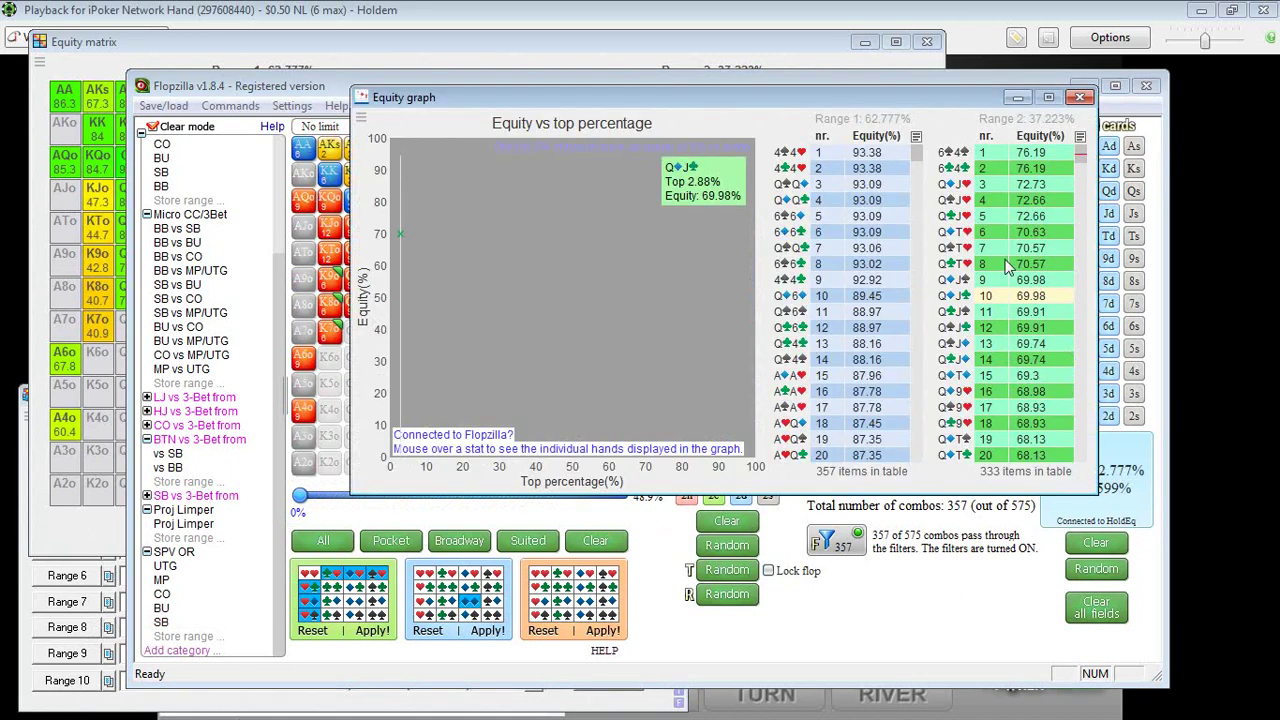
pyautogui.moveTo(916, 152); pyautogui.dragTo(916, 455)
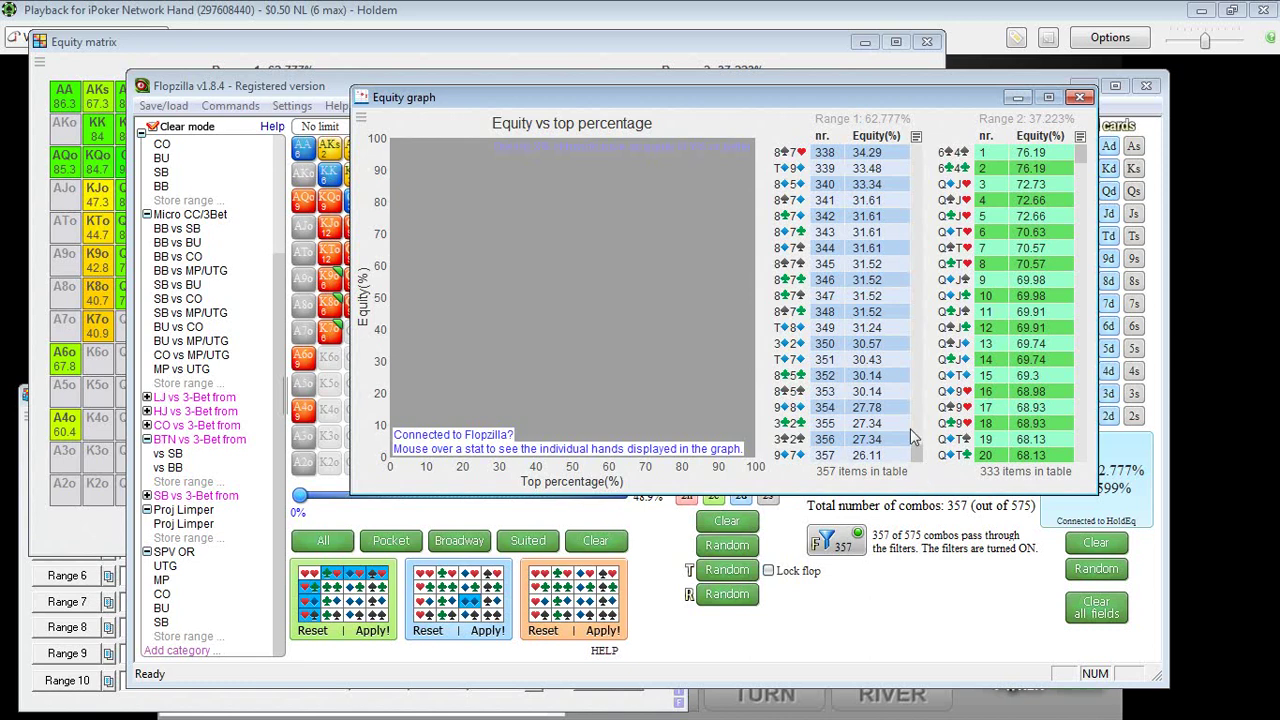
pyautogui.moveTo(883, 362)
pyautogui.click(877, 78)
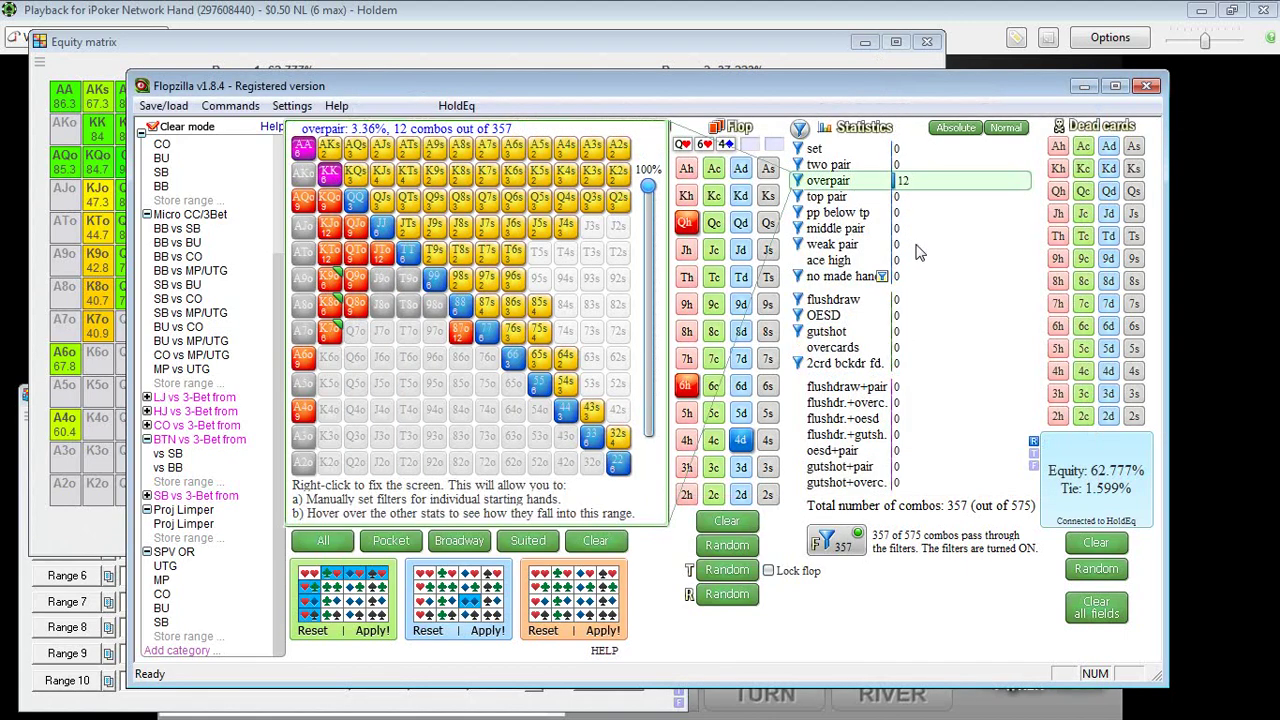
pyautogui.moveTo(912, 252)
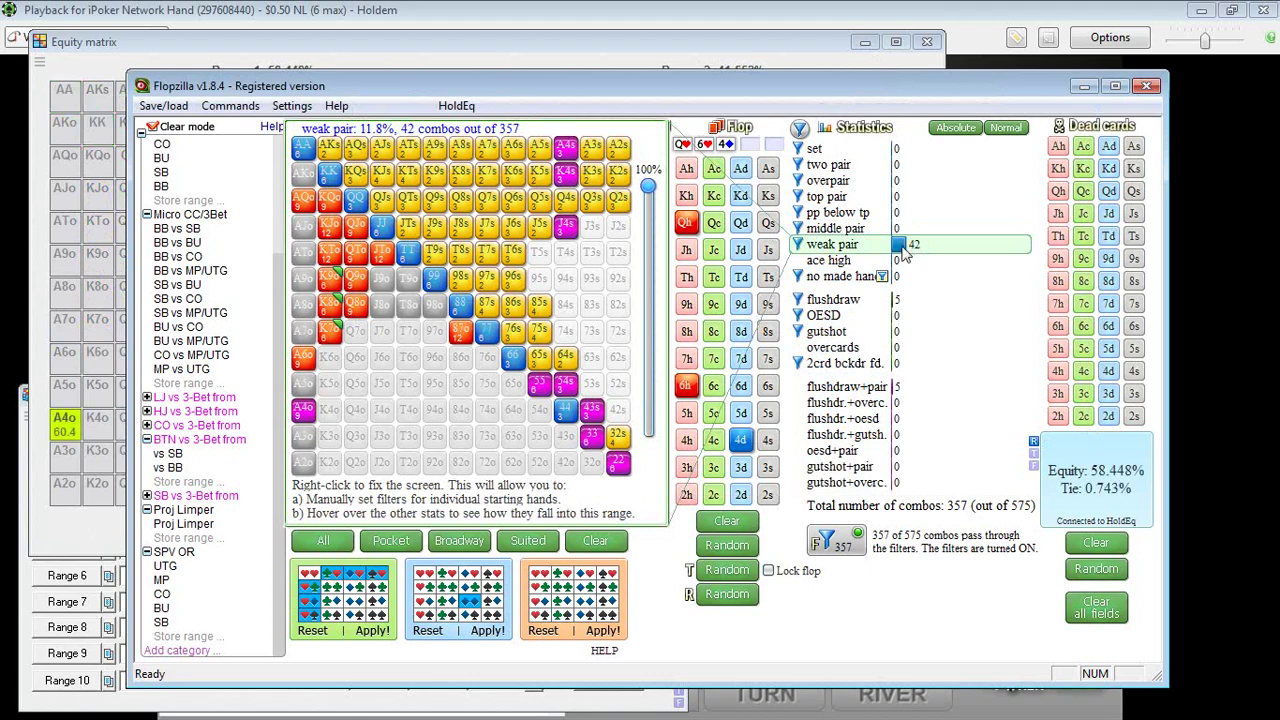
pyautogui.rightClick(903, 254)
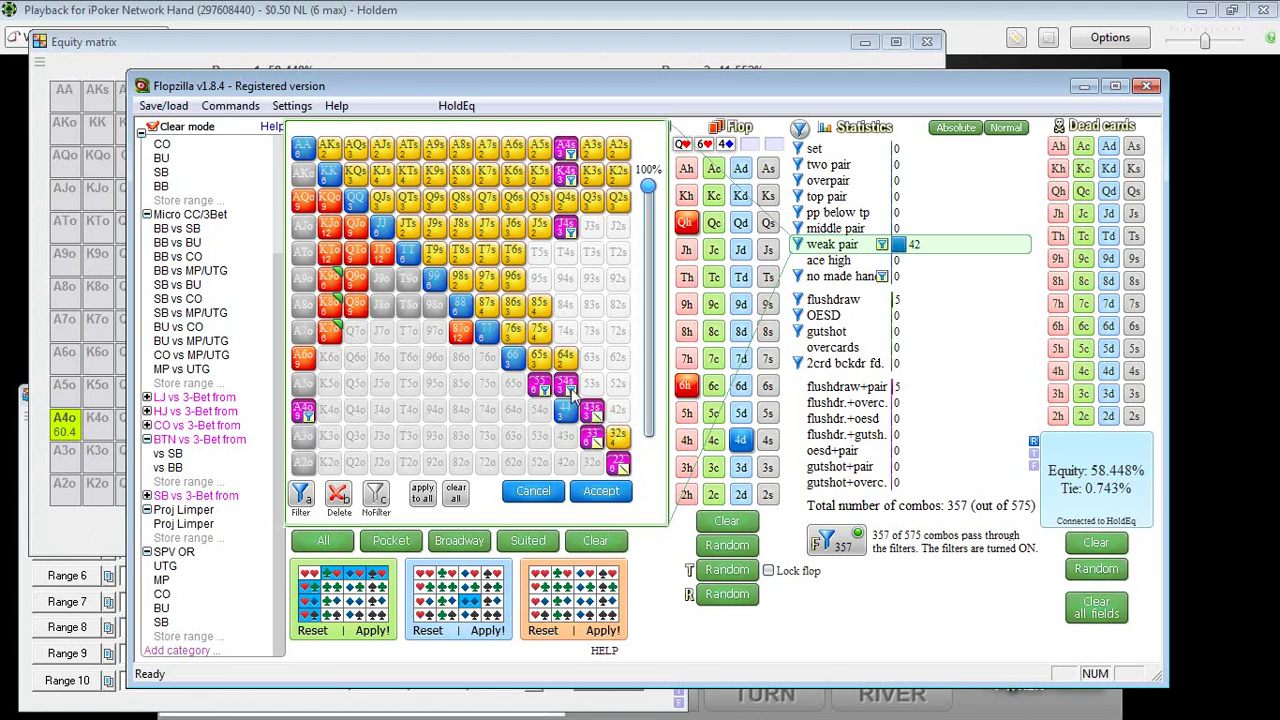
pyautogui.click(546, 500)
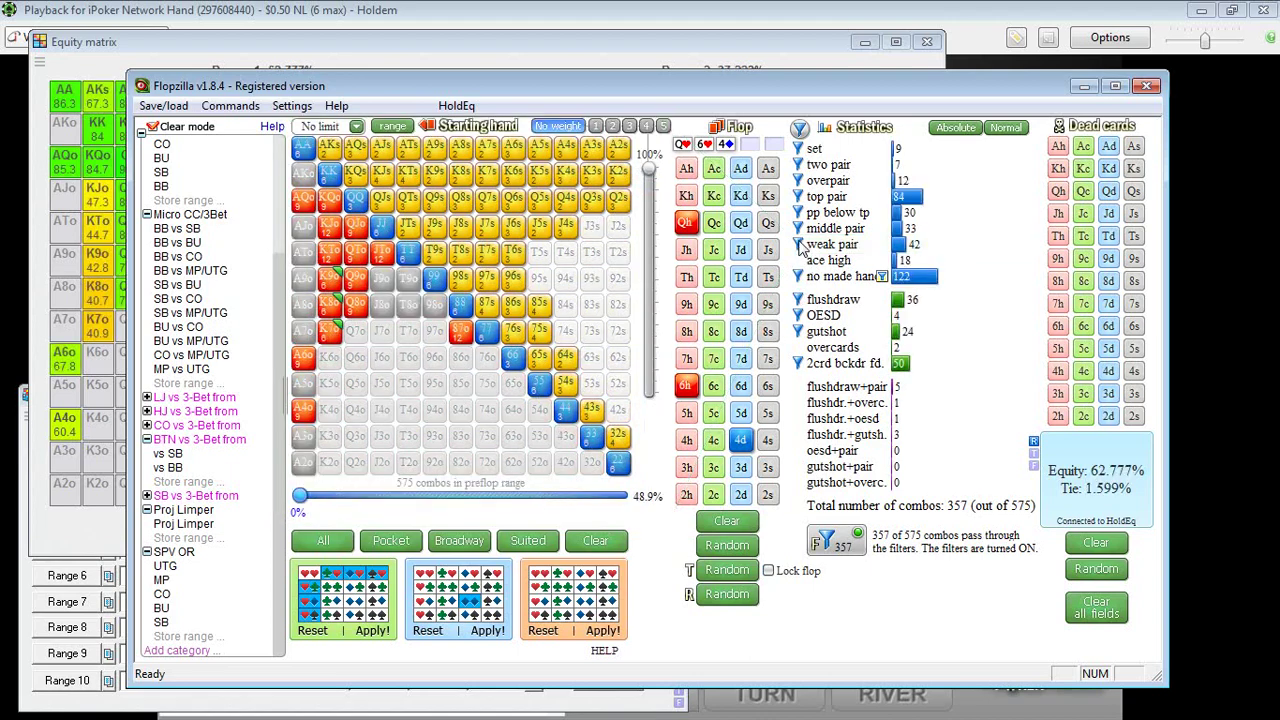
# - Remove the weak pair filter from Hero's flop range
pyautogui.click(799, 246)
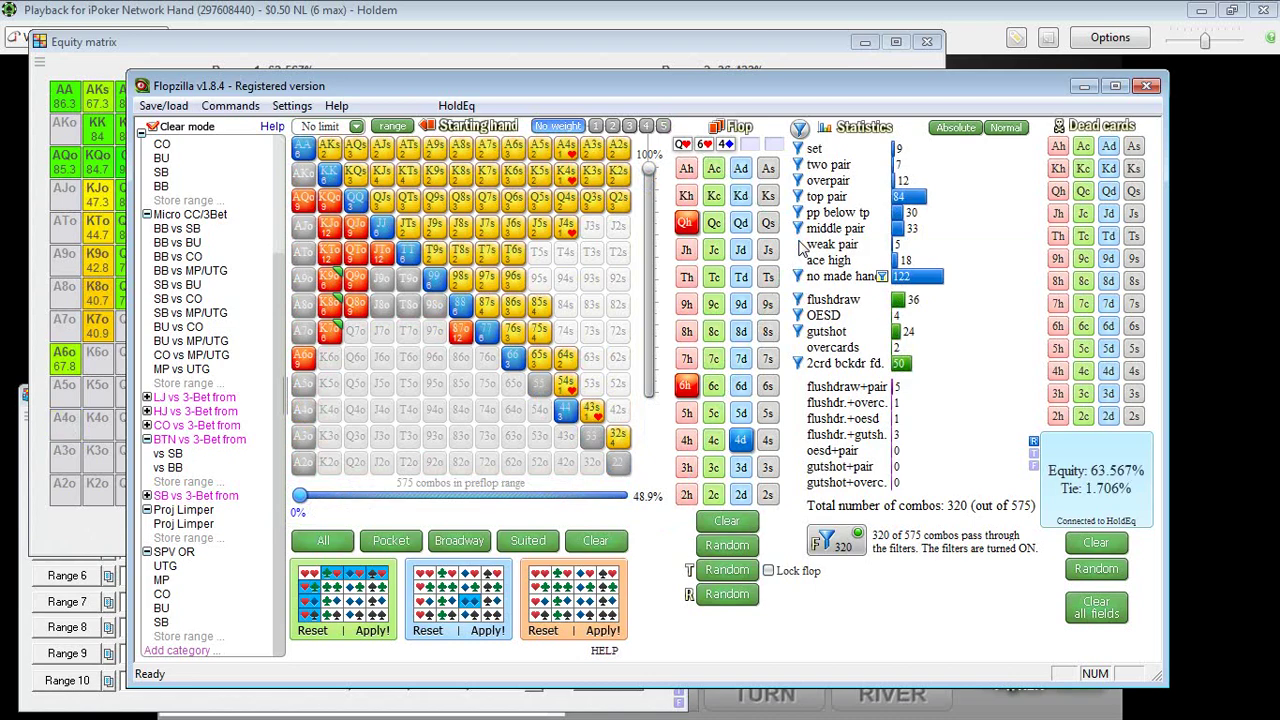
pyautogui.moveTo(900, 250)
# - Review the no made hand combos in the equity matrix and manually exclude K9o, K8o and K7o from that filter
pyautogui.moveTo(918, 287)
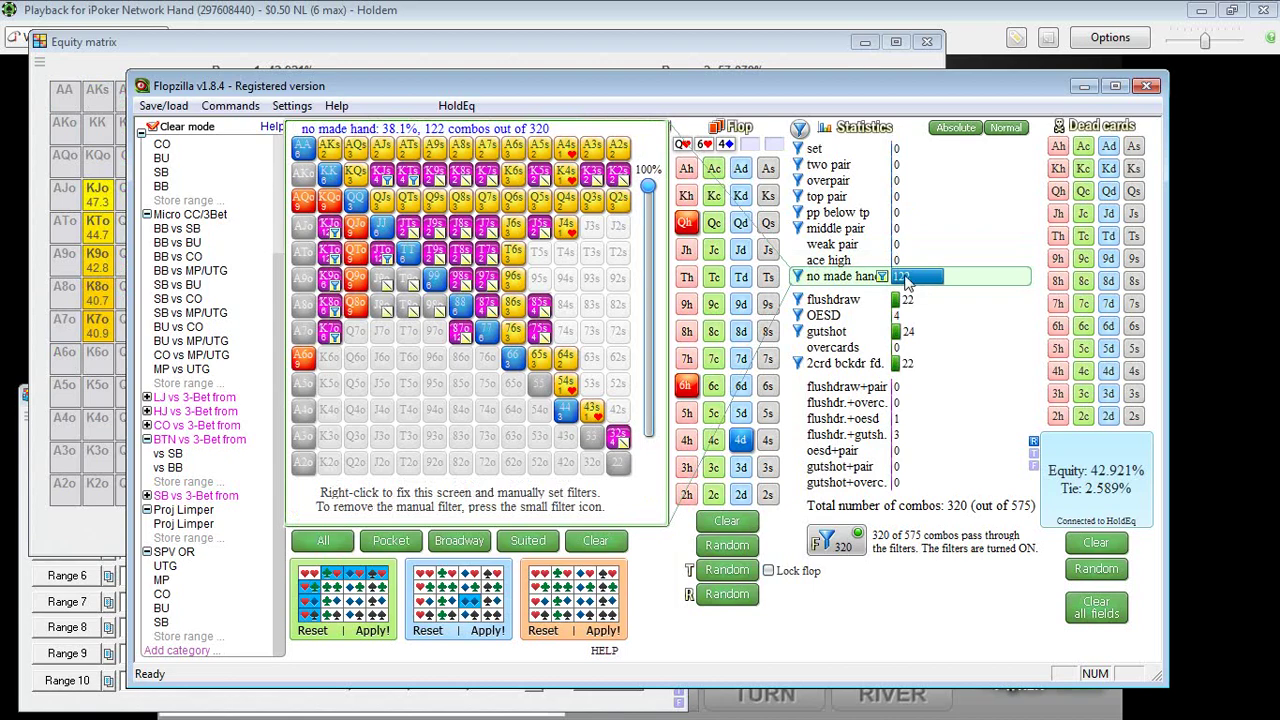
pyautogui.click(220, 45)
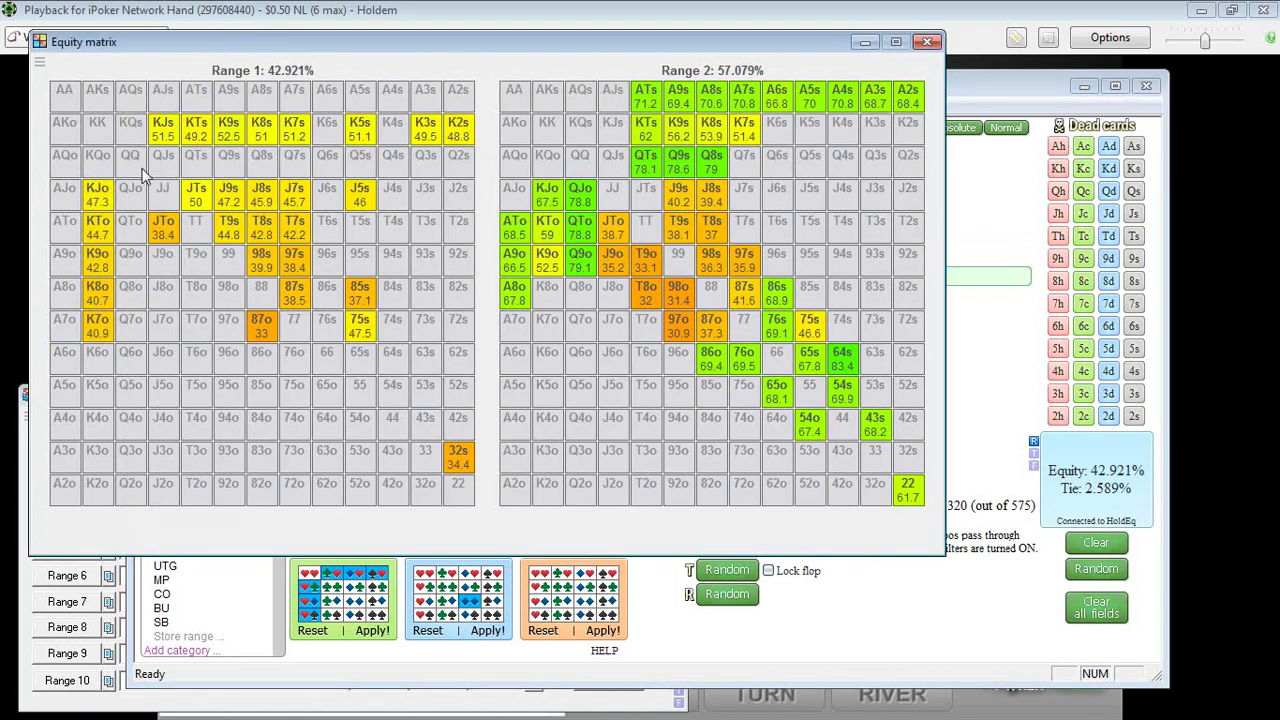
pyautogui.click(1027, 86)
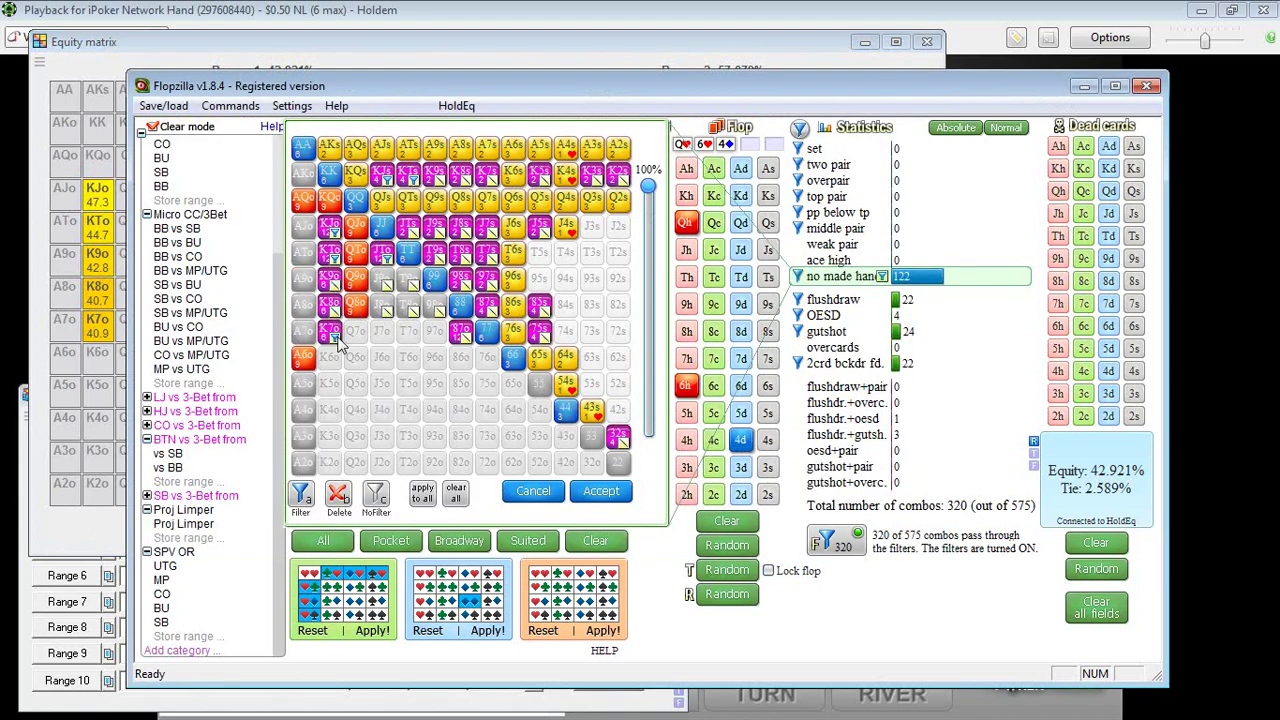
pyautogui.click(601, 490)
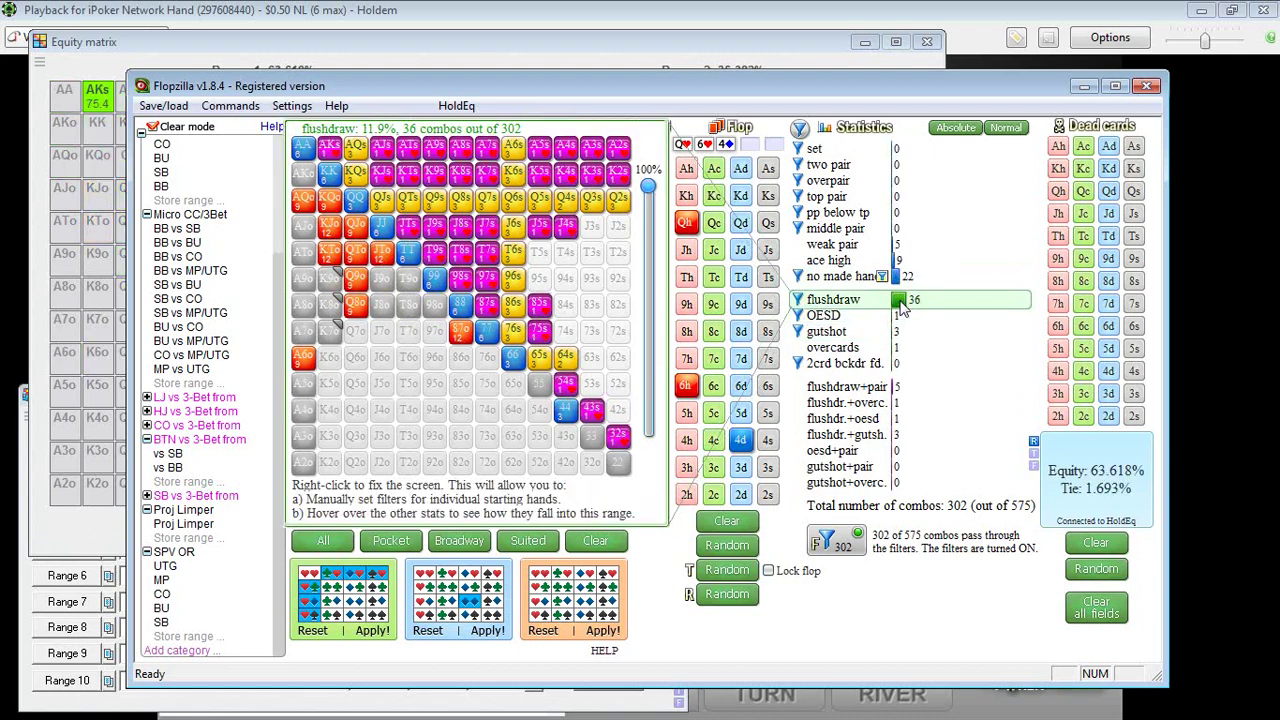
# - Examine the lowest-equity hands of Range 1 in the equity graph's list, including the 9d8d and Td8d combos
pyautogui.moveTo(900, 367)
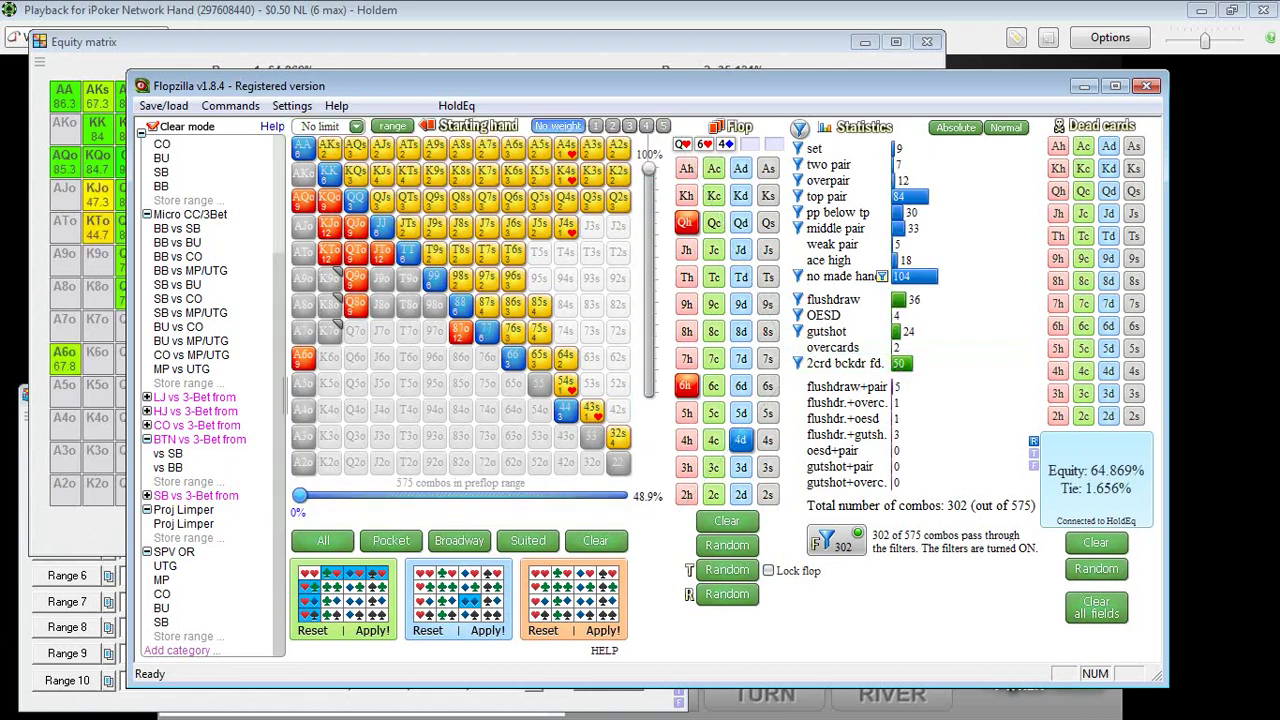
pyautogui.click(148, 717)
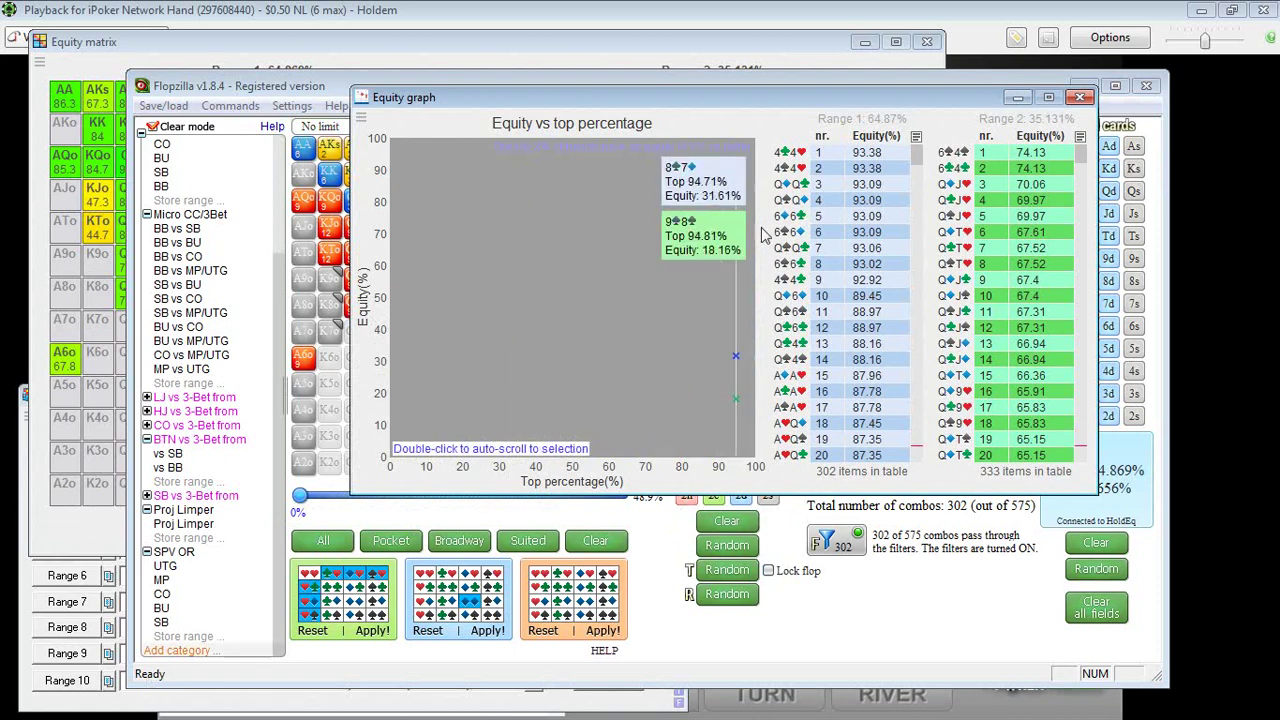
pyautogui.moveTo(914, 162); pyautogui.dragTo(926, 472)
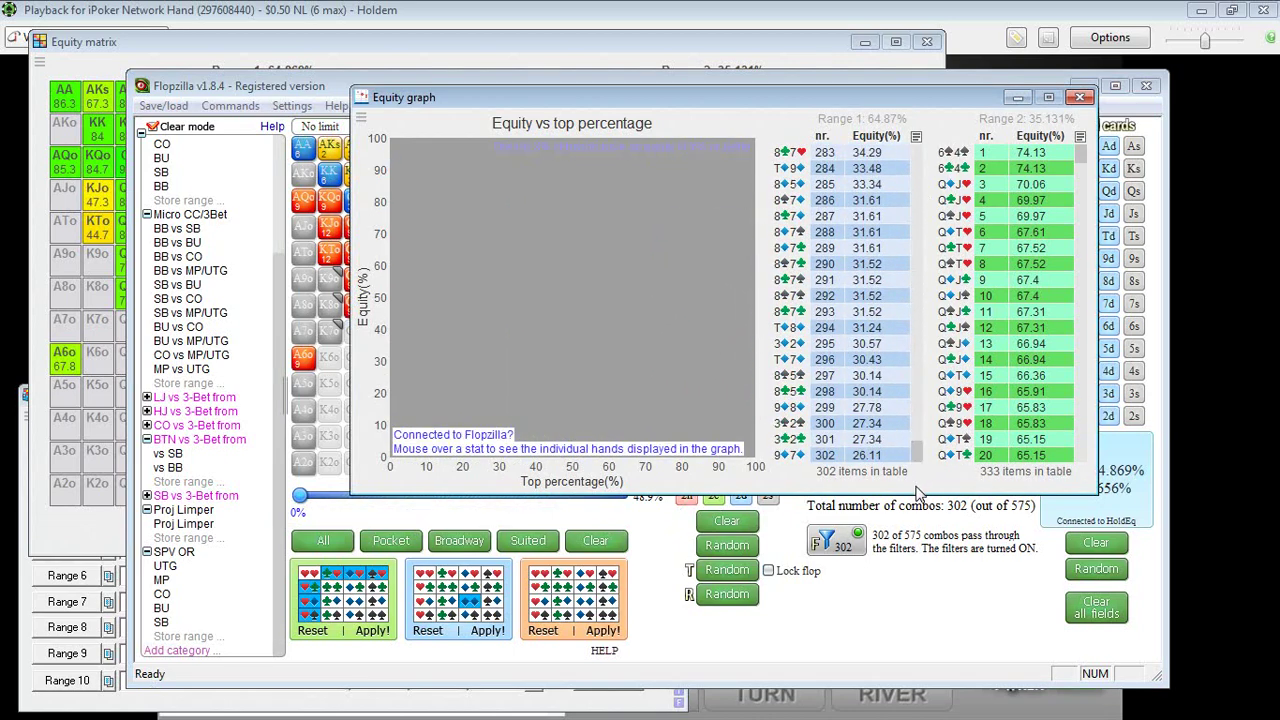
pyautogui.moveTo(864, 428)
pyautogui.moveTo(922, 454); pyautogui.dragTo(925, 460)
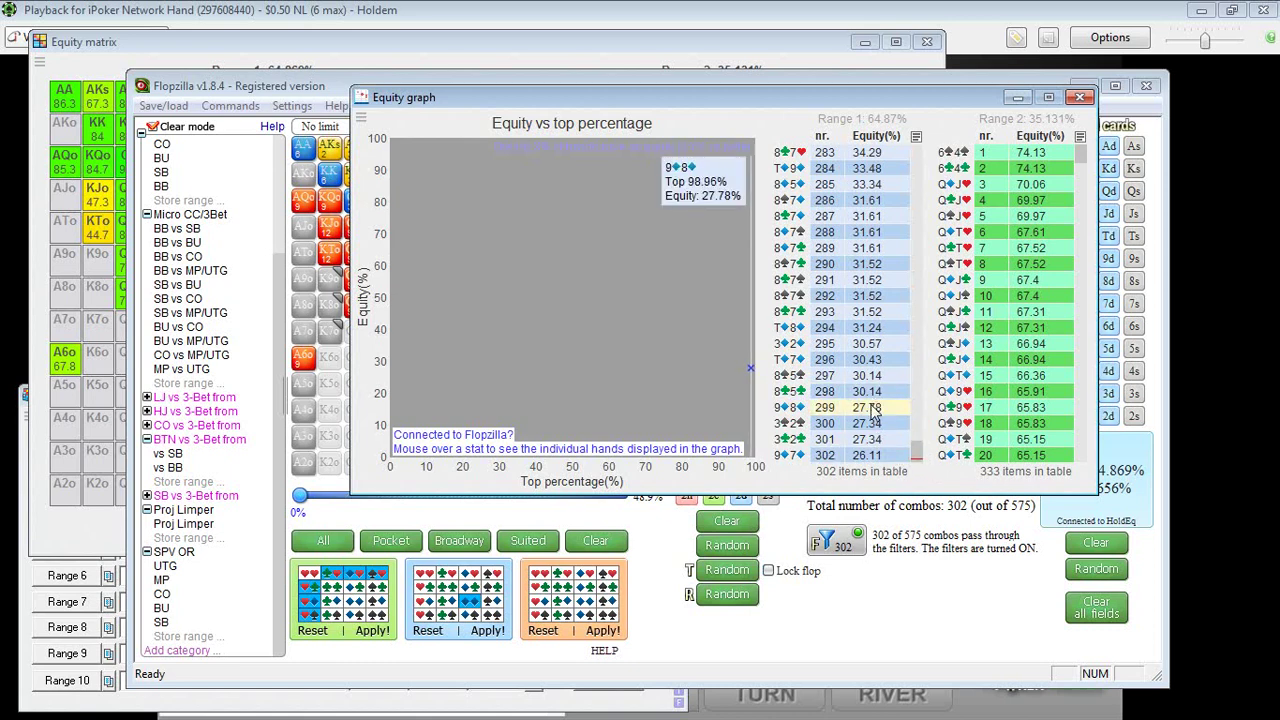
pyautogui.moveTo(870, 392)
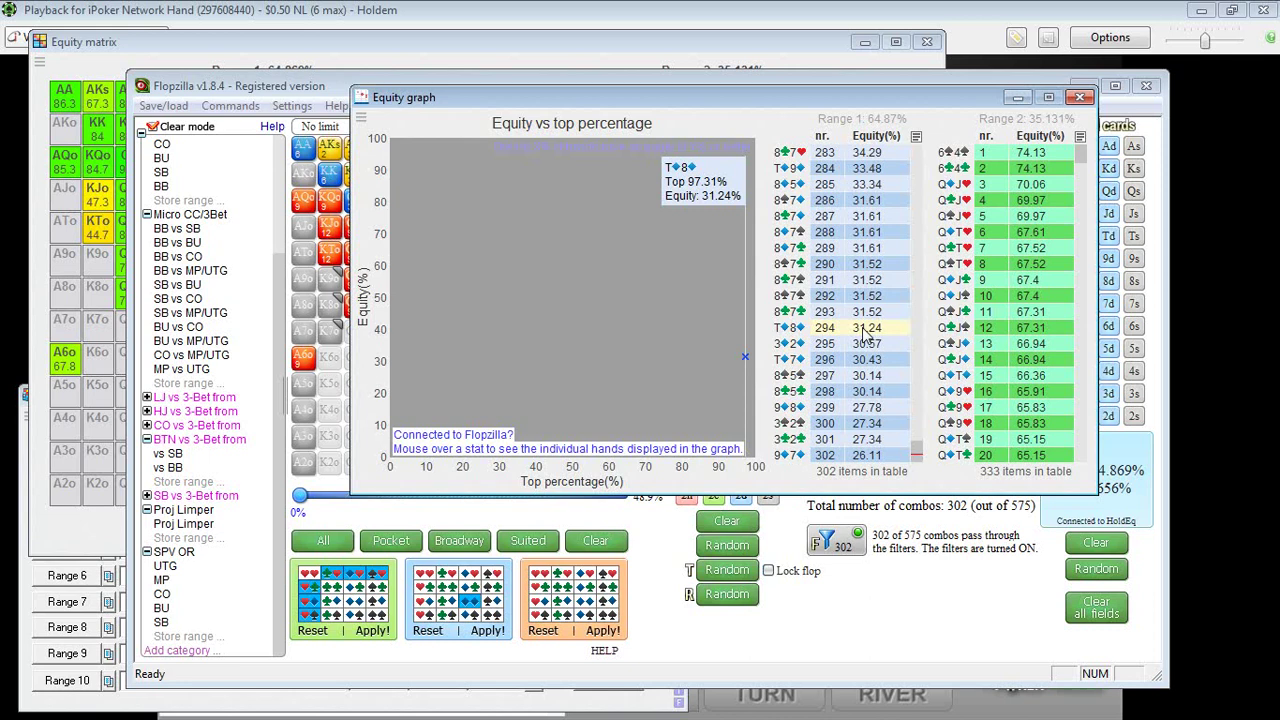
# - Manually exclude the T9s, T8s, T7s, 98s and 97s combos from the two-card backdoor flush draw filter
pyautogui.click(288, 88)
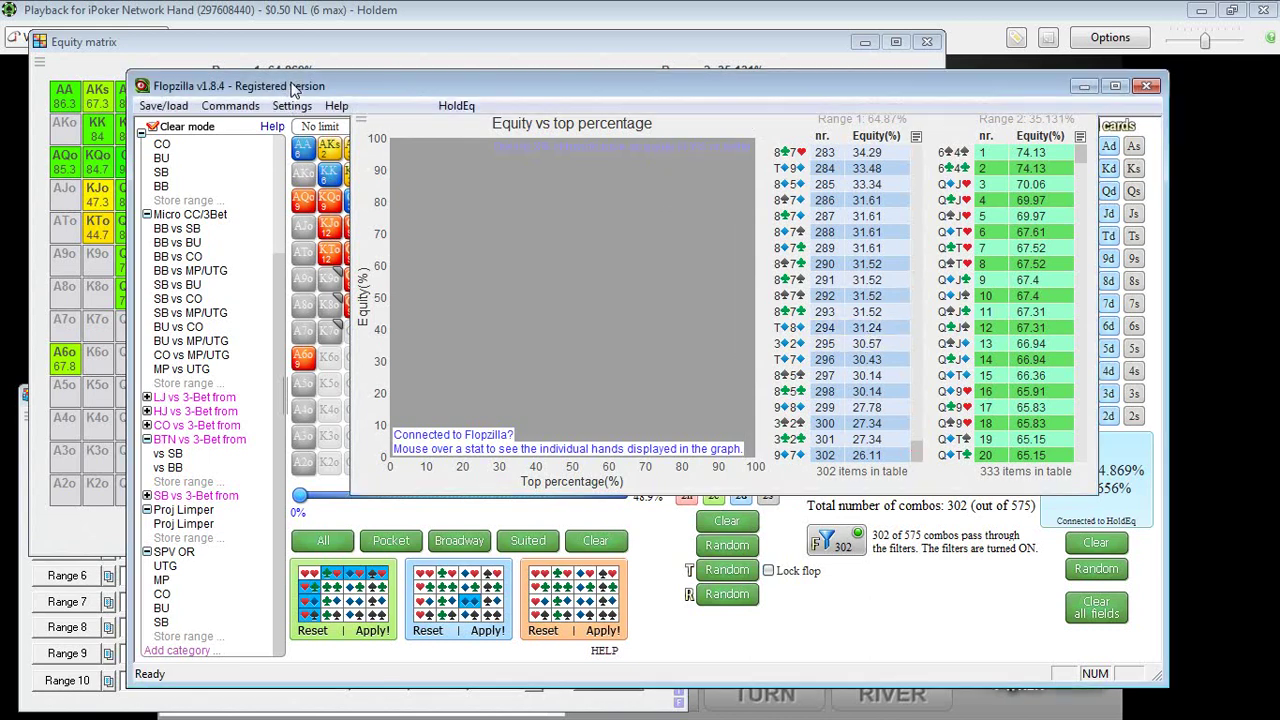
pyautogui.moveTo(903, 368)
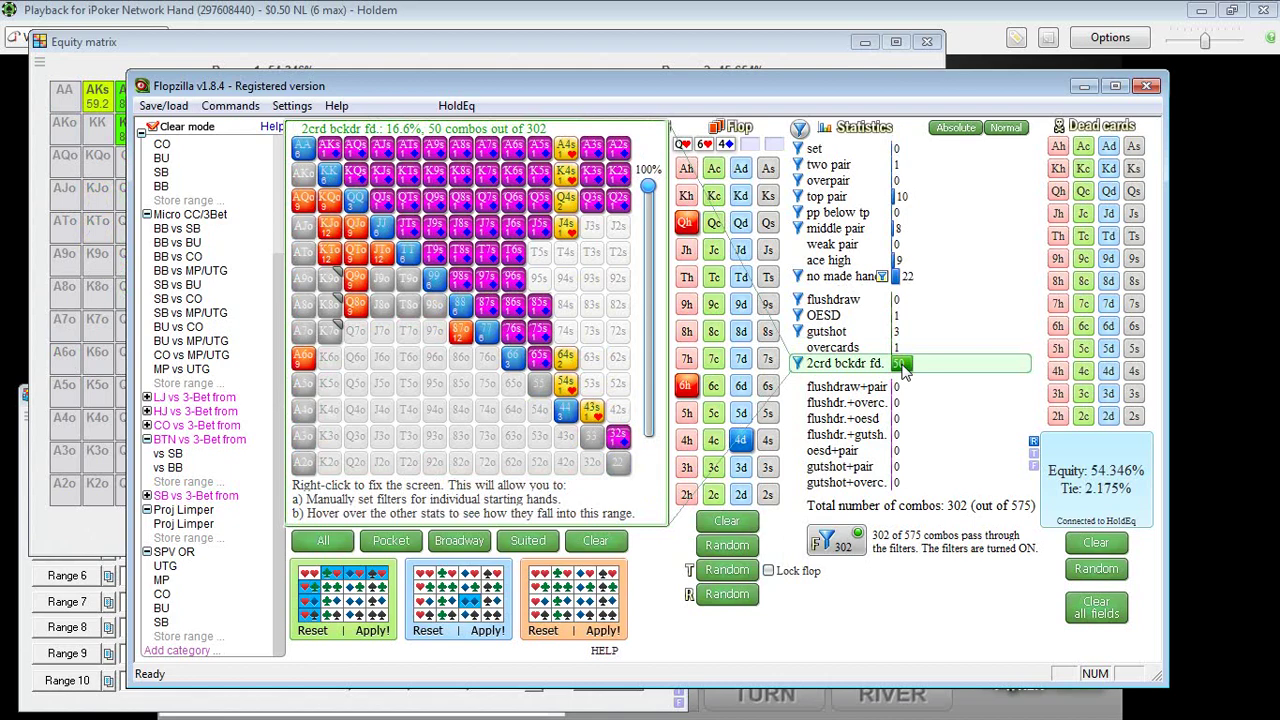
pyautogui.rightClick(903, 368)
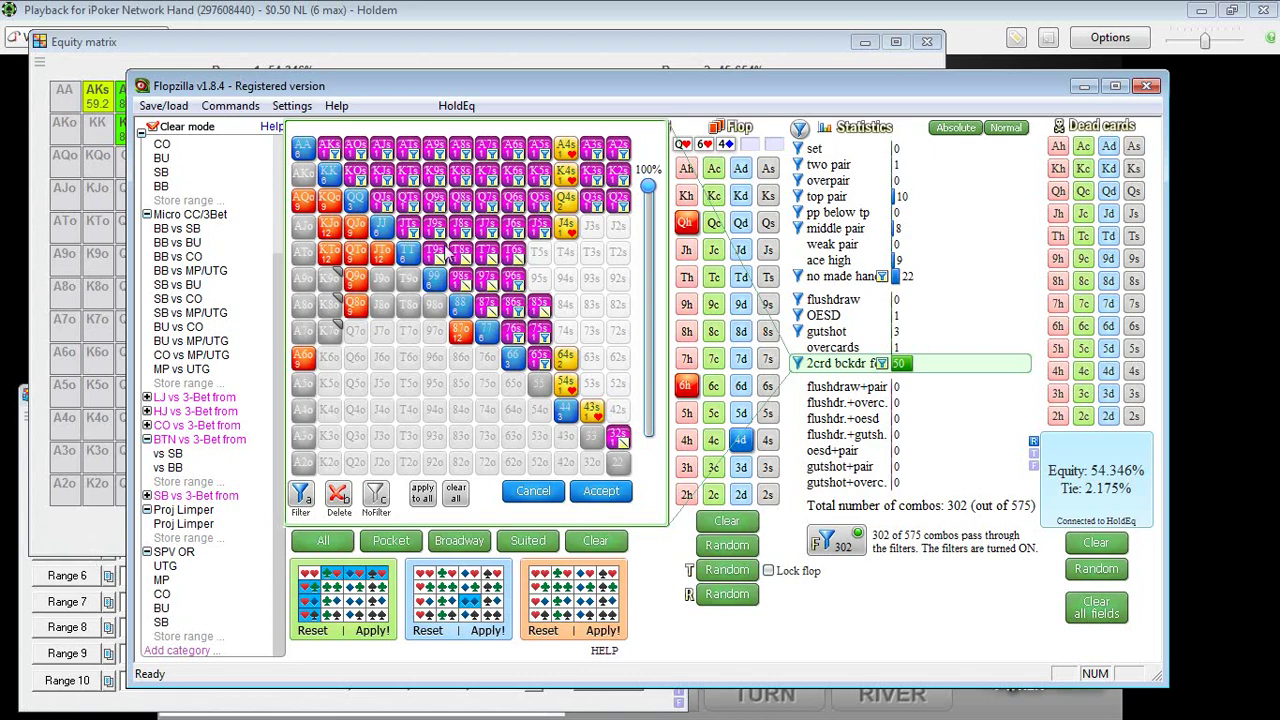
pyautogui.click(600, 493)
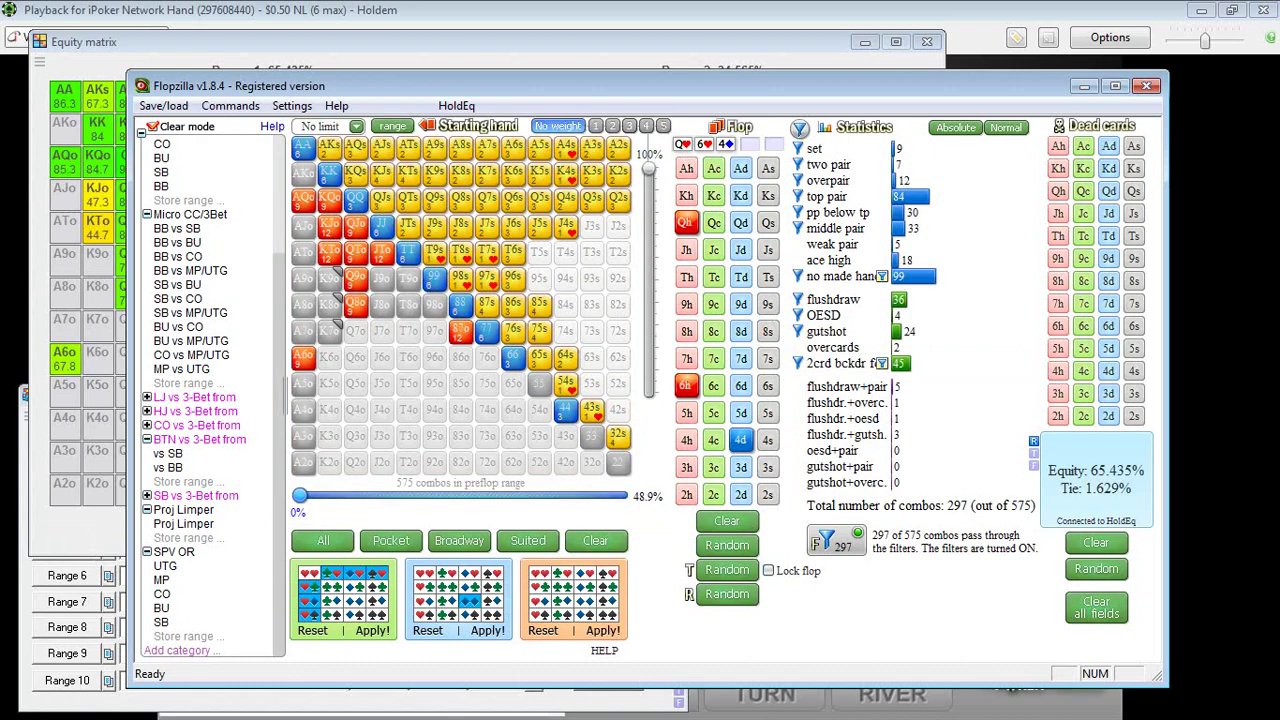
# - Check the bottom of Range 1's list in the equity graph and manually exclude 85s and 32s from the gutshot filter
pyautogui.hotkey('alt', 'Tab')
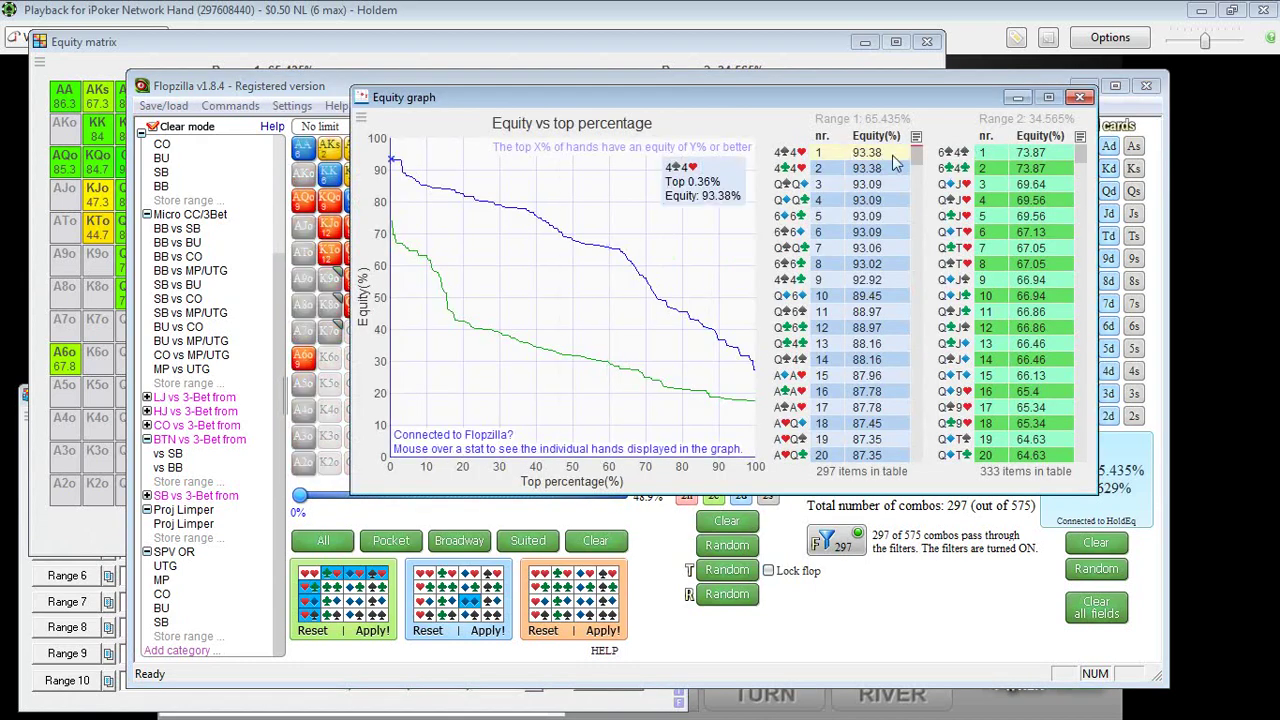
pyautogui.moveTo(916, 158); pyautogui.dragTo(925, 477)
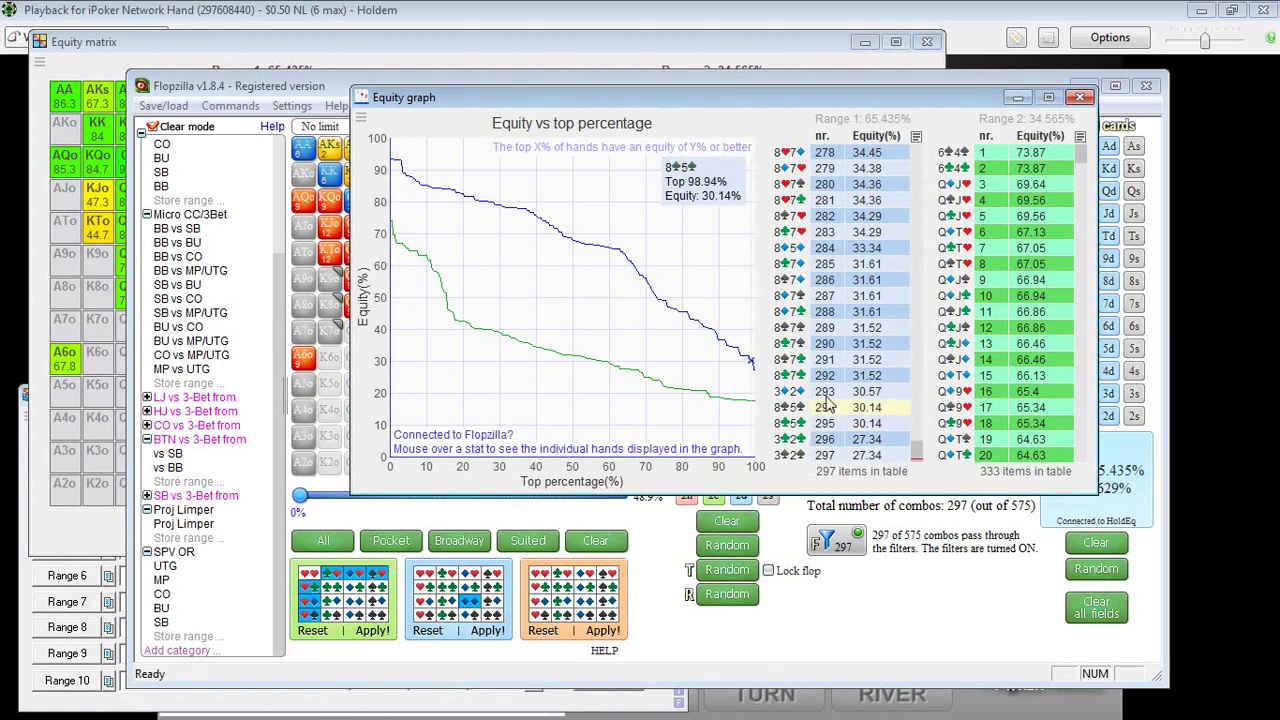
pyautogui.click(322, 90)
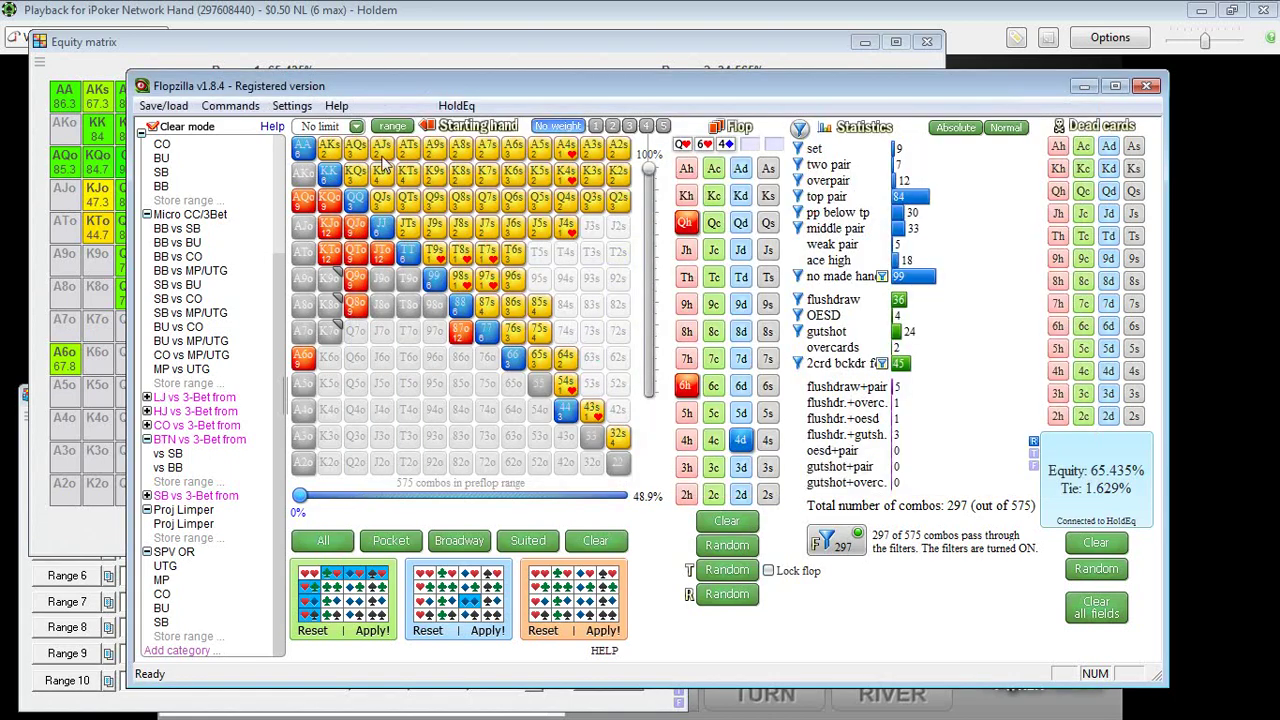
pyautogui.moveTo(922, 280)
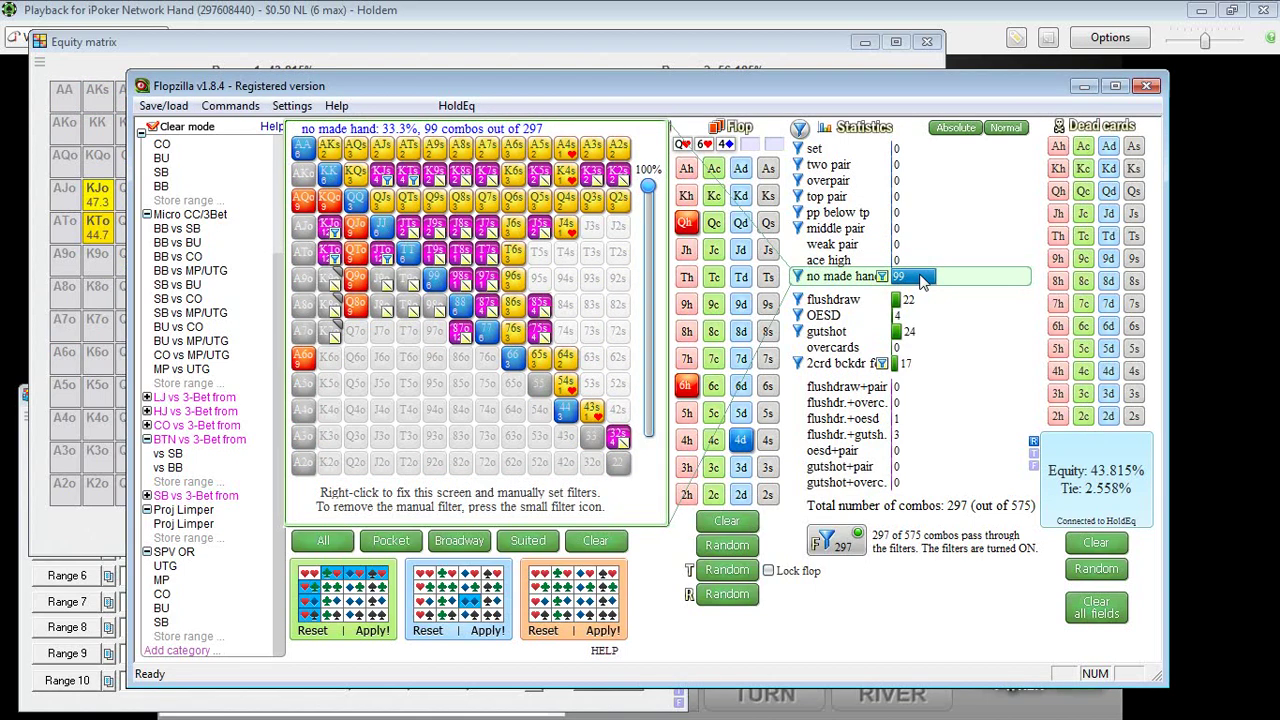
pyautogui.moveTo(905, 337)
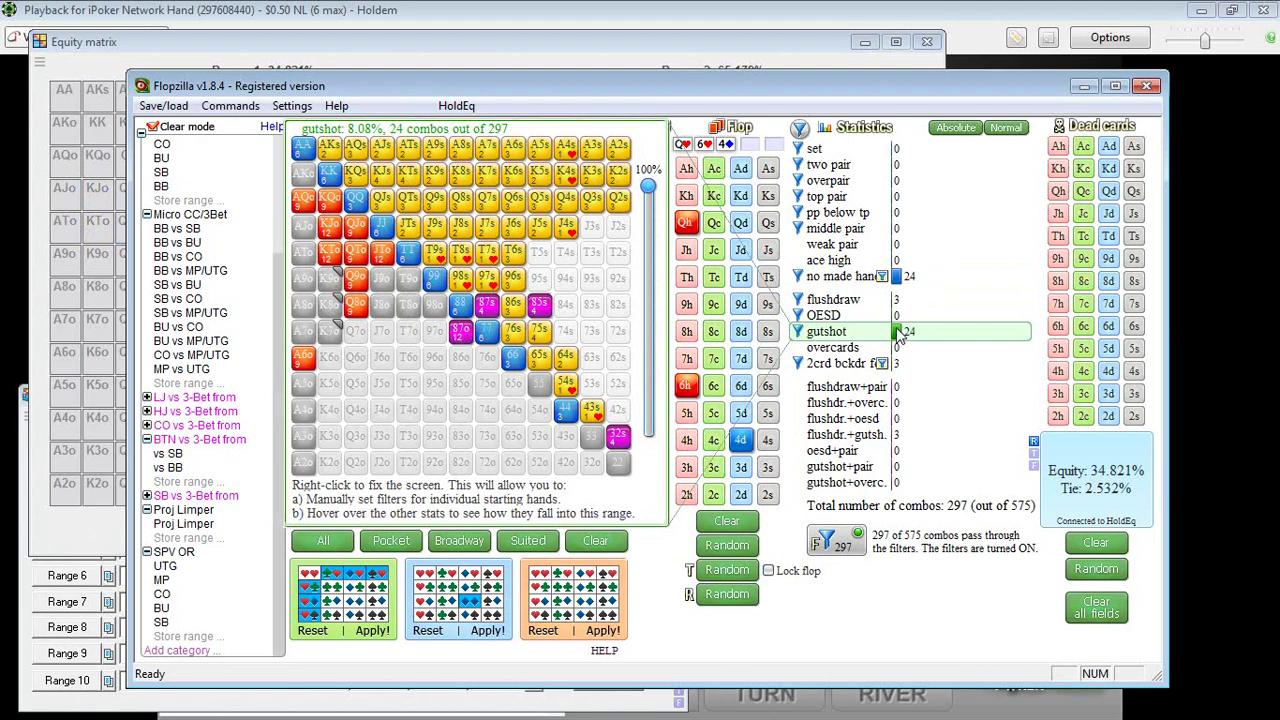
pyautogui.rightClick(899, 338)
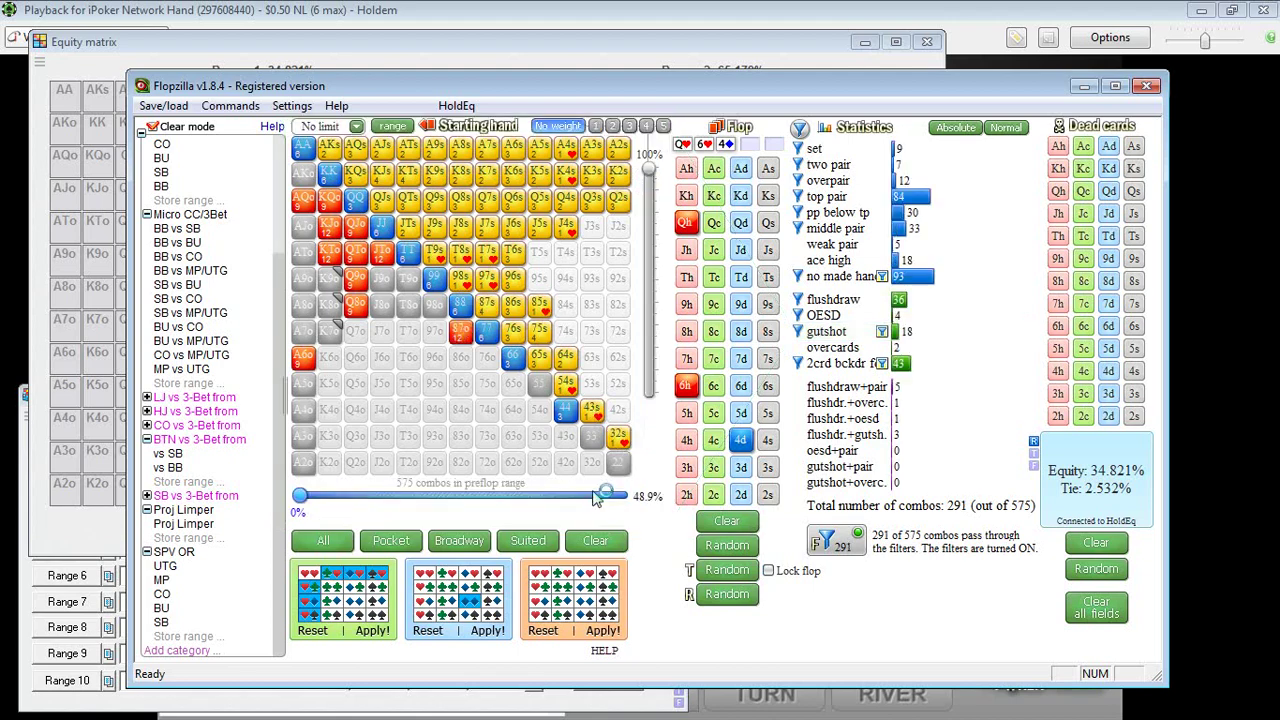
pyautogui.click(598, 494)
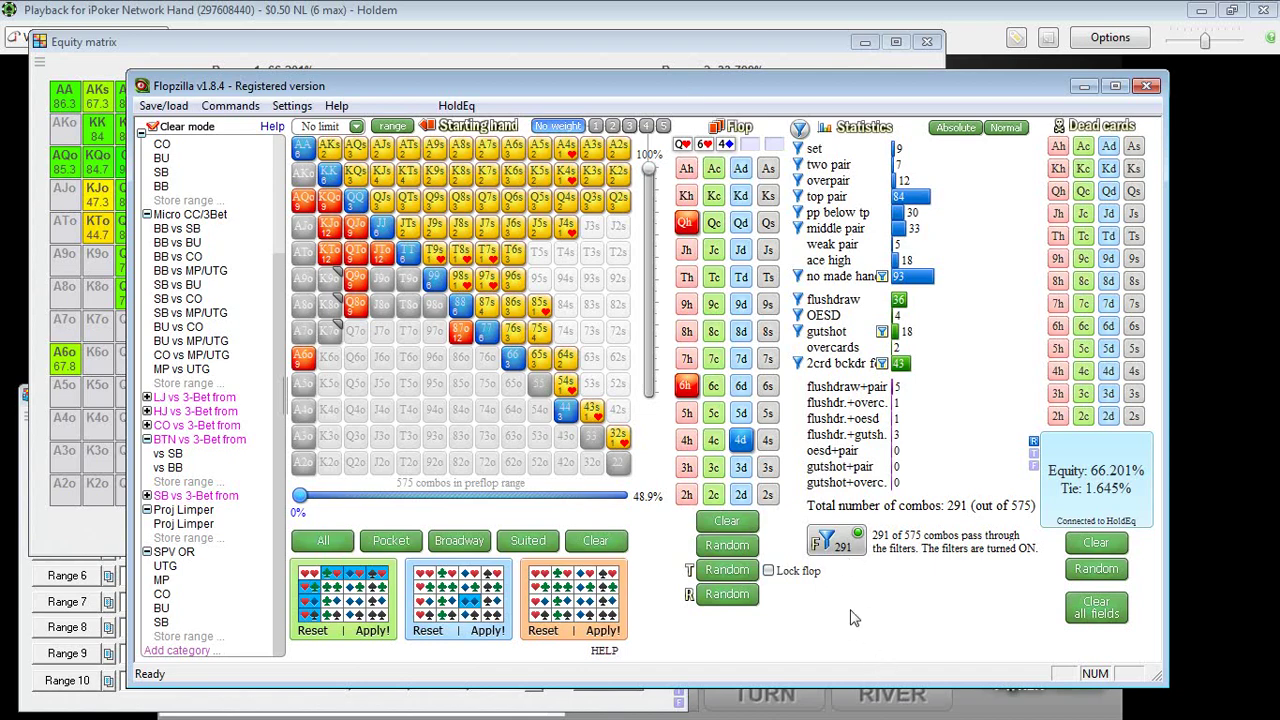
# - Check the end of Range 1's list in the equity graph and review both ranges in the equity matrix
pyautogui.hotkey('alt', 'Tab')
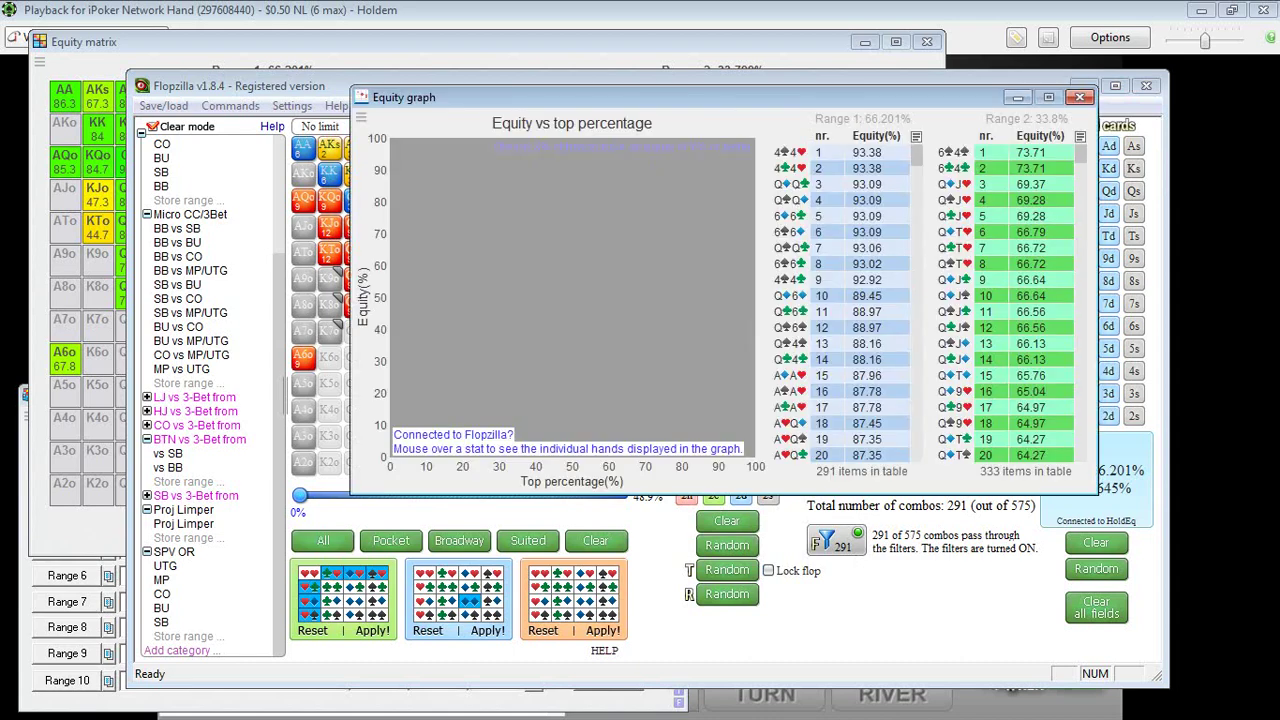
pyautogui.moveTo(916, 157); pyautogui.dragTo(907, 470)
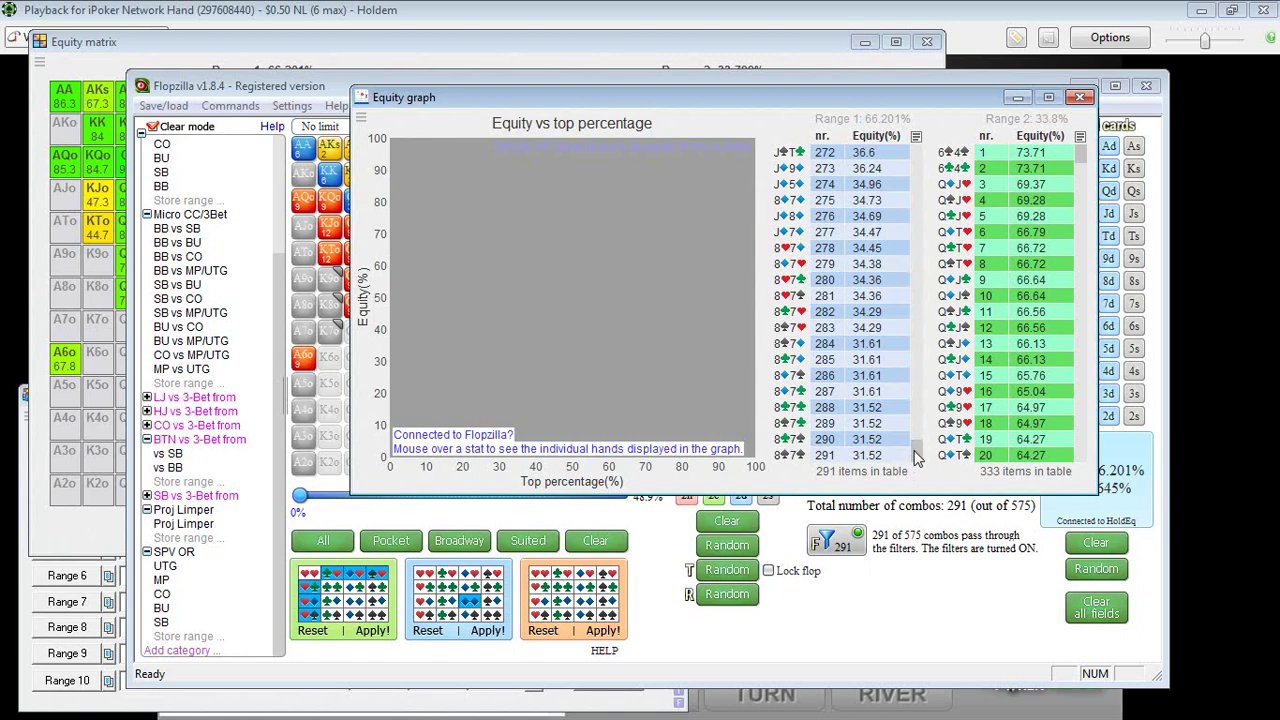
pyautogui.click(1018, 98)
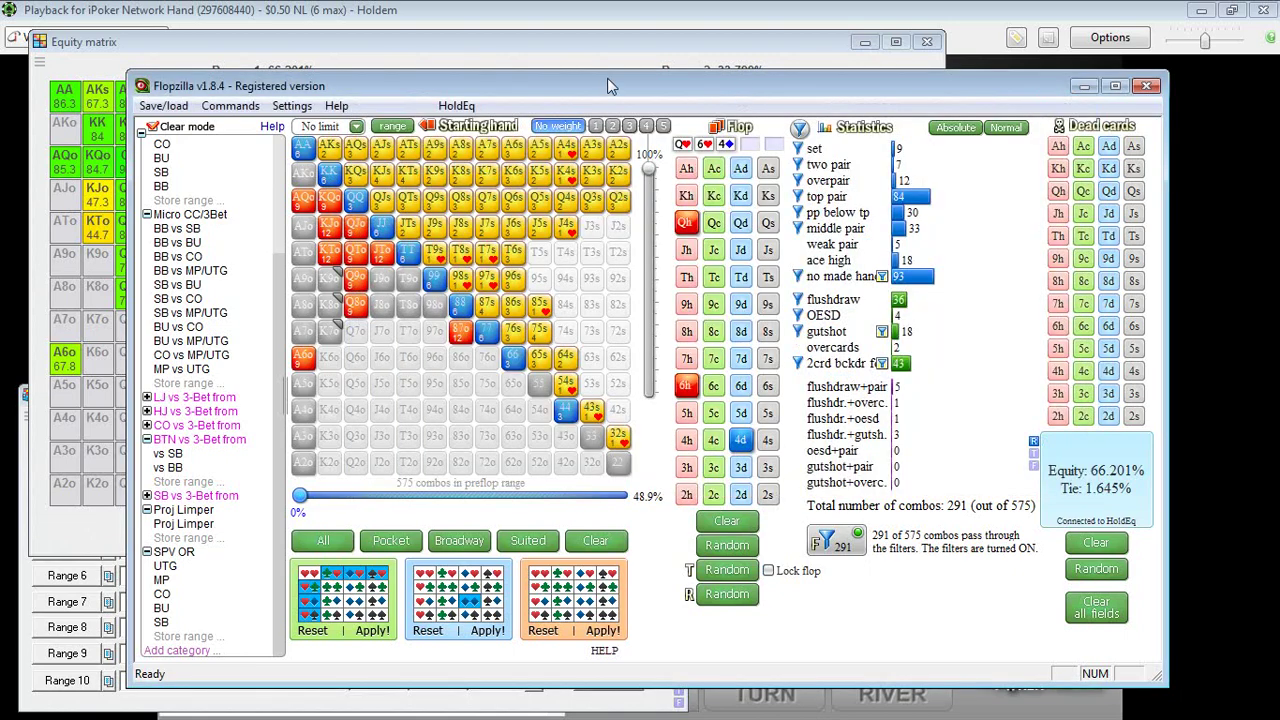
pyautogui.click(395, 45)
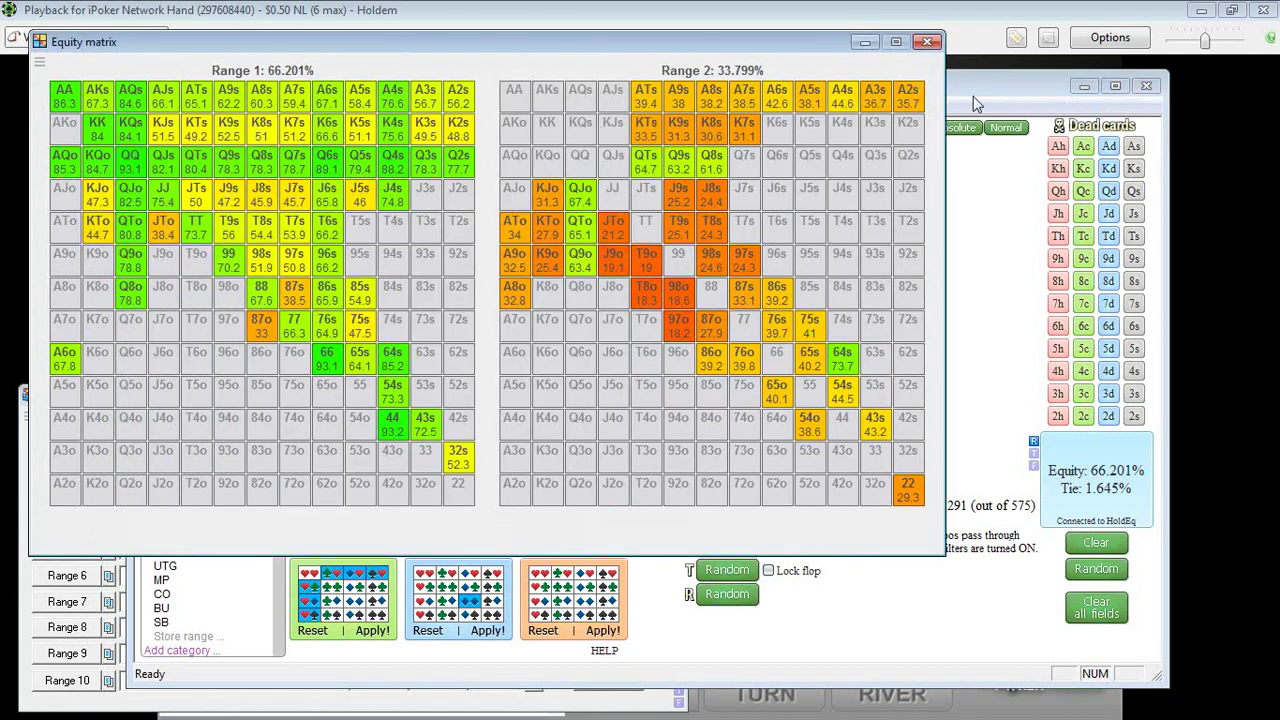
pyautogui.click(1002, 91)
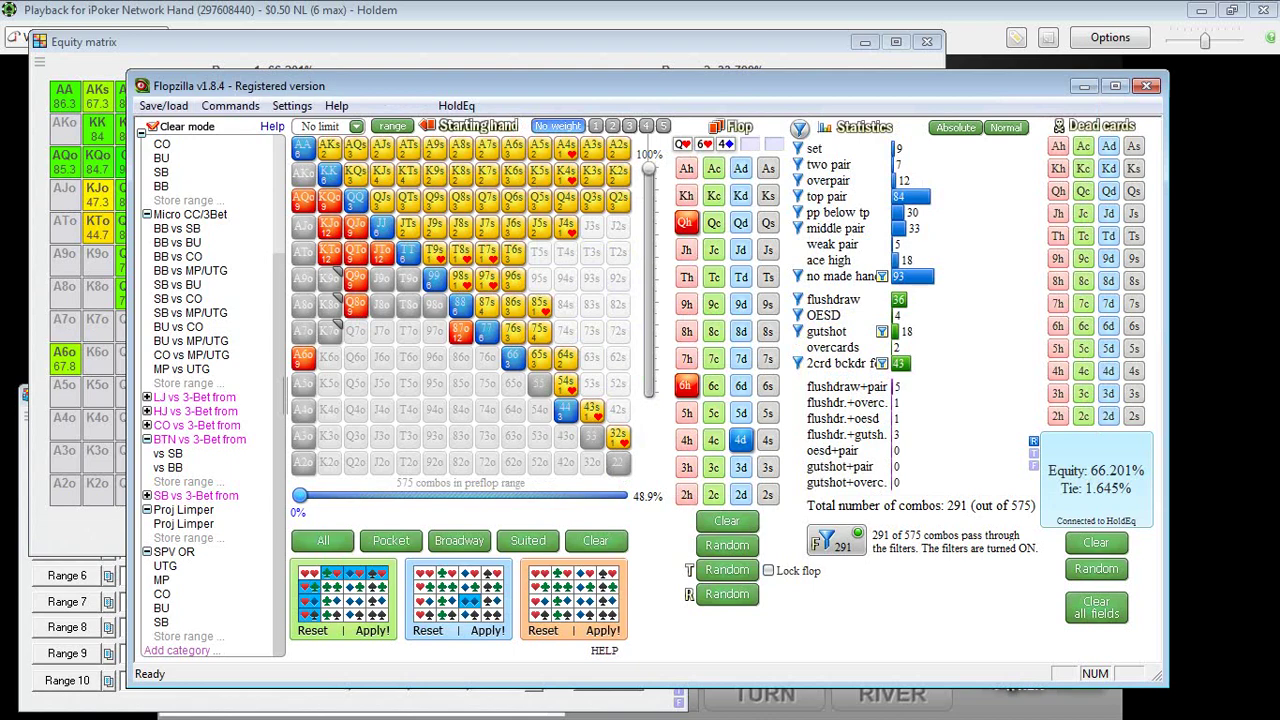
# - Review the equity graph again and inspect the individual combo equities of 99, 88 and 77 in the equity matrix
pyautogui.hotkey('alt', 'Tab')
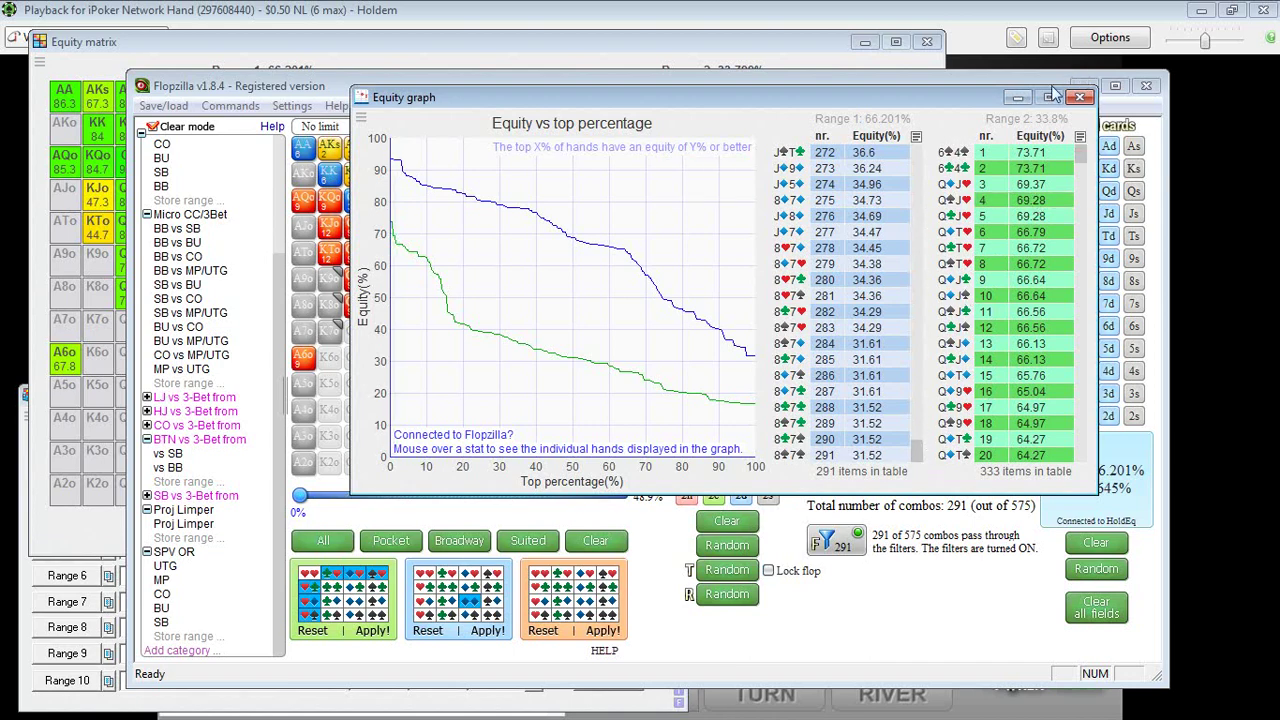
pyautogui.click(1017, 97)
pyautogui.click(529, 41)
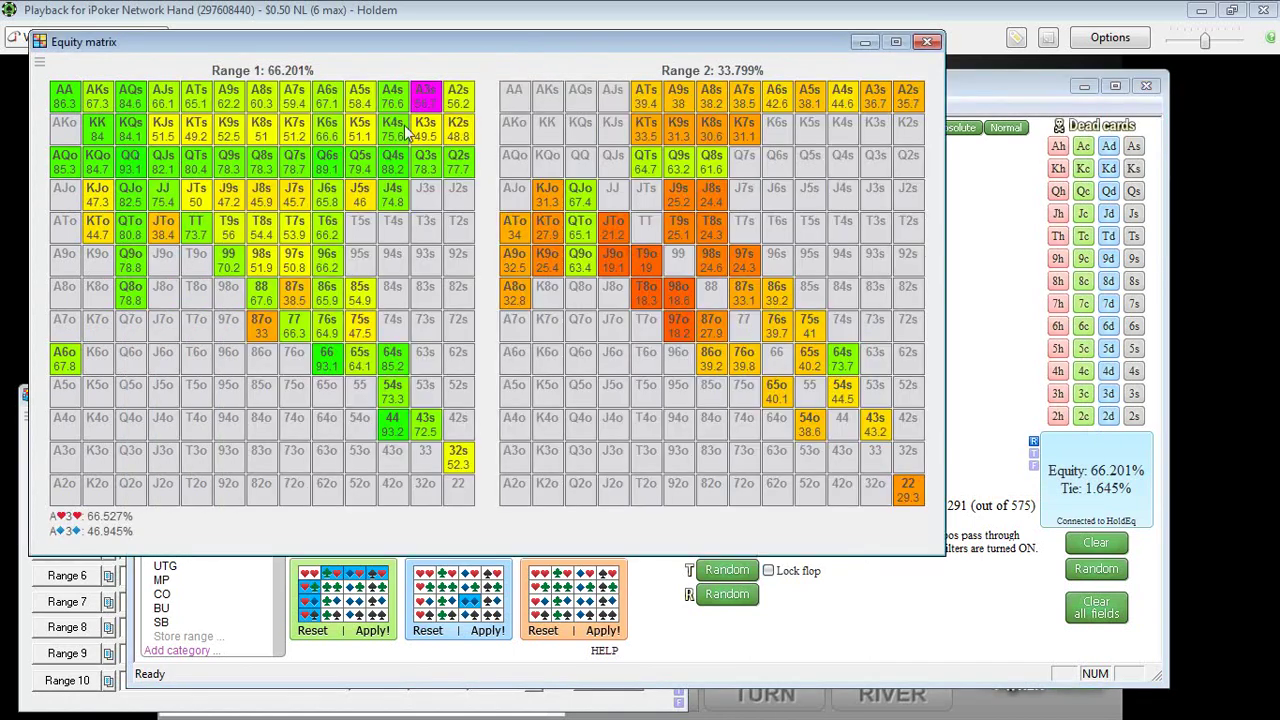
pyautogui.moveTo(228, 260)
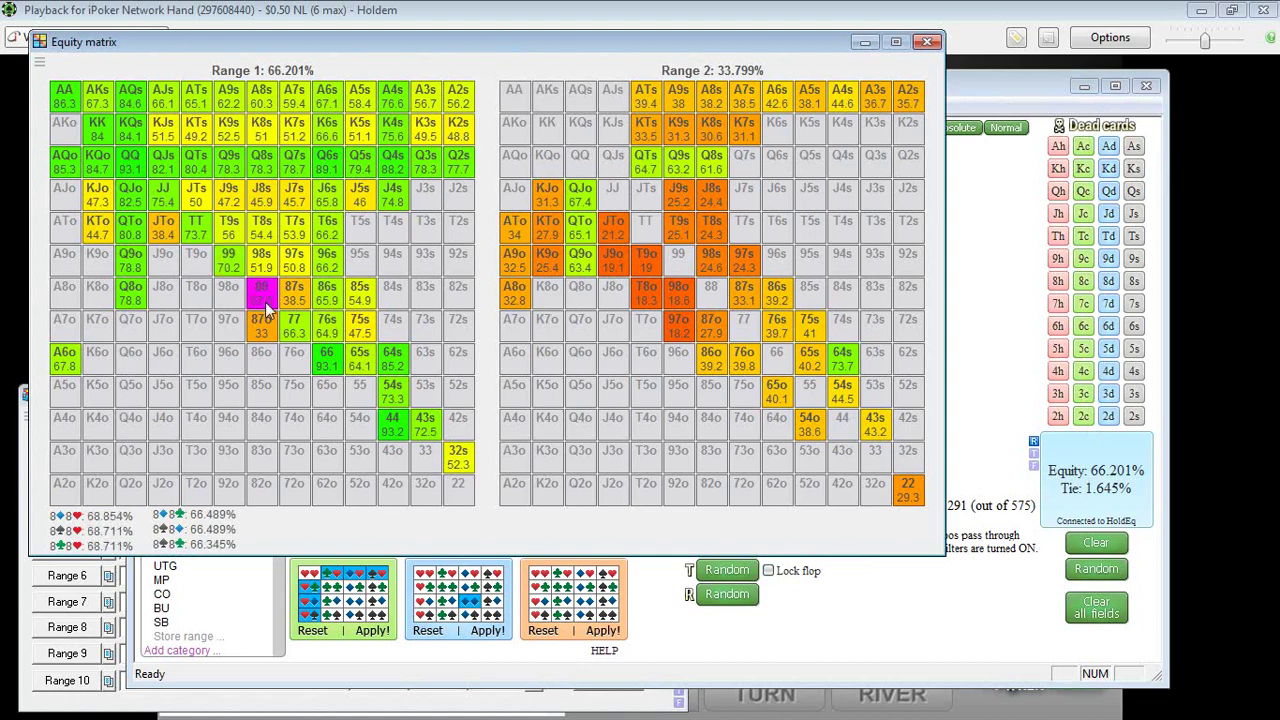
pyautogui.moveTo(298, 340)
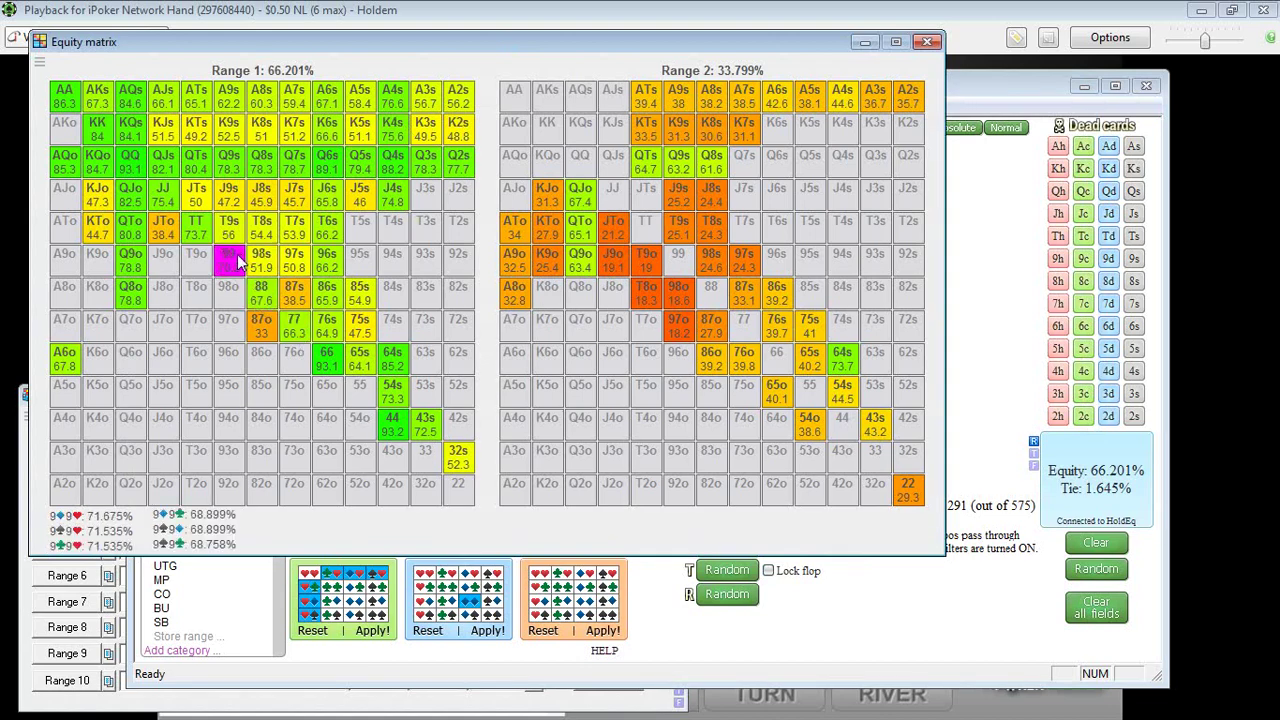
pyautogui.moveTo(279, 320)
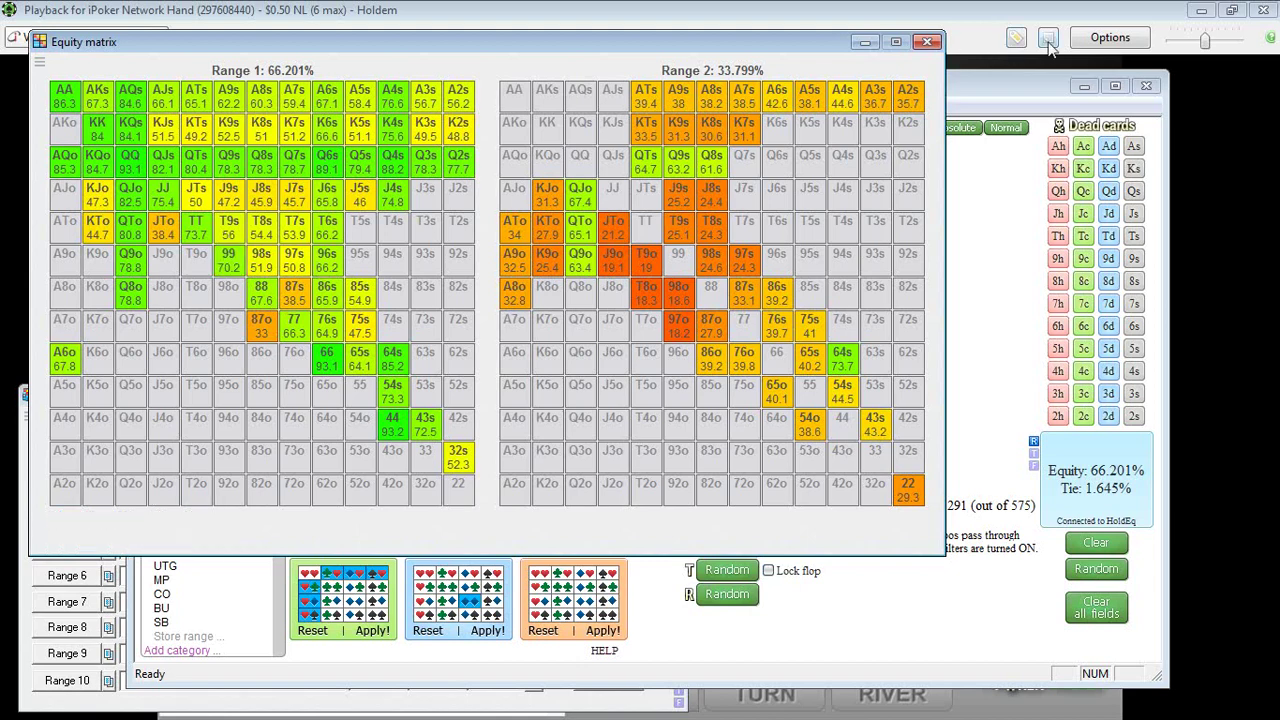
# - Review the filtered hand statistics of Hero's range and compare both ranges in the equity matrix
pyautogui.click(1038, 94)
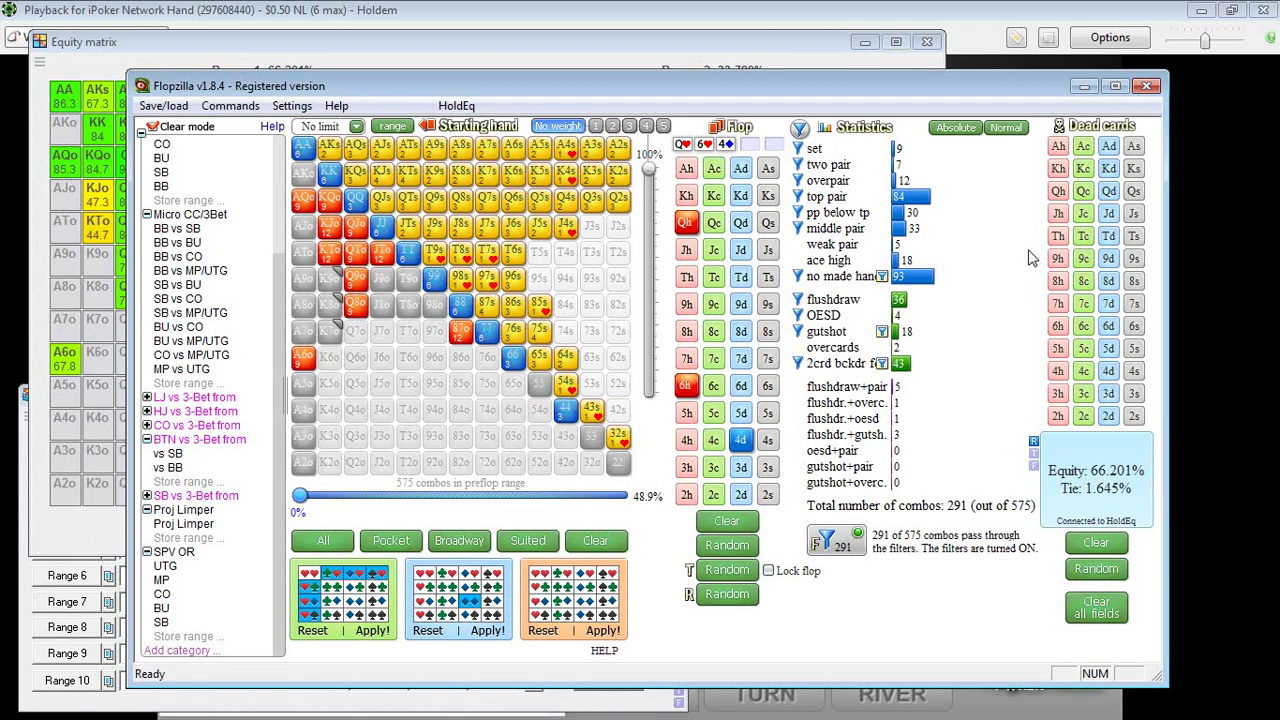
pyautogui.doubleClick(688, 226)
pyautogui.moveTo(900, 340)
pyautogui.click(218, 45)
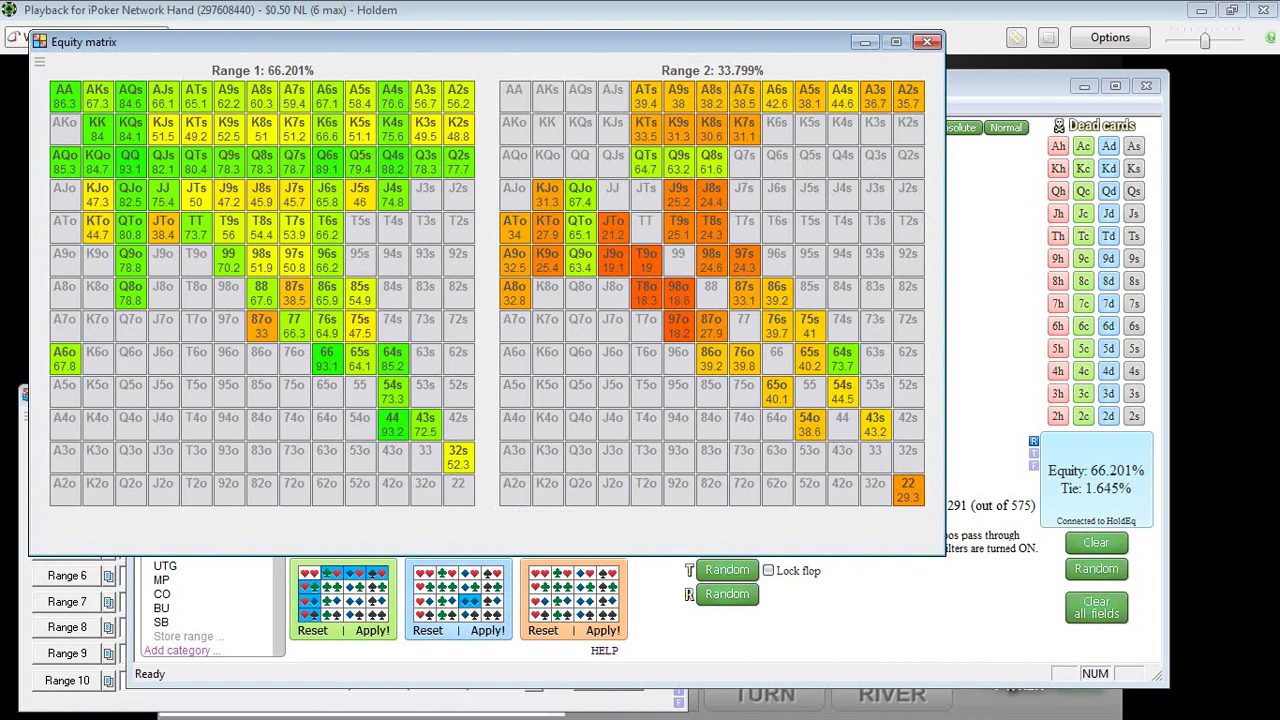
# - Review the made-hand statistics in Villain 5's range and turn its filters on
pyautogui.click(927, 41)
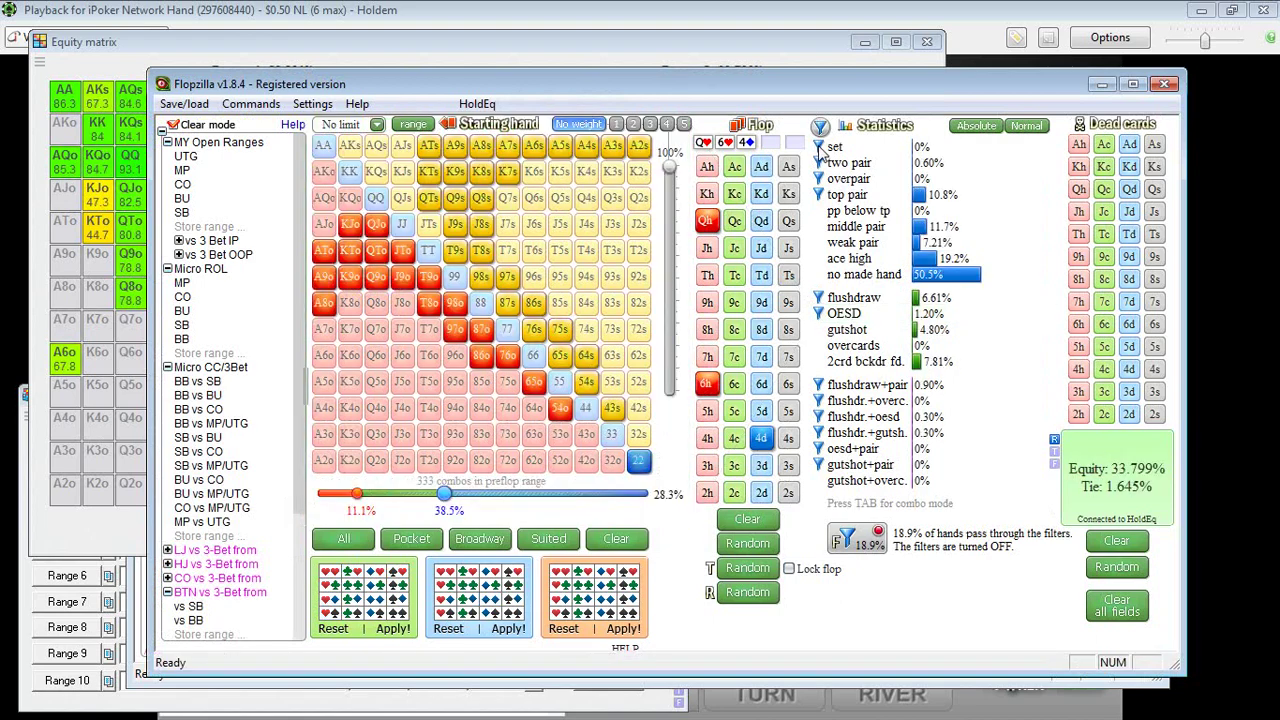
pyautogui.moveTo(928, 148)
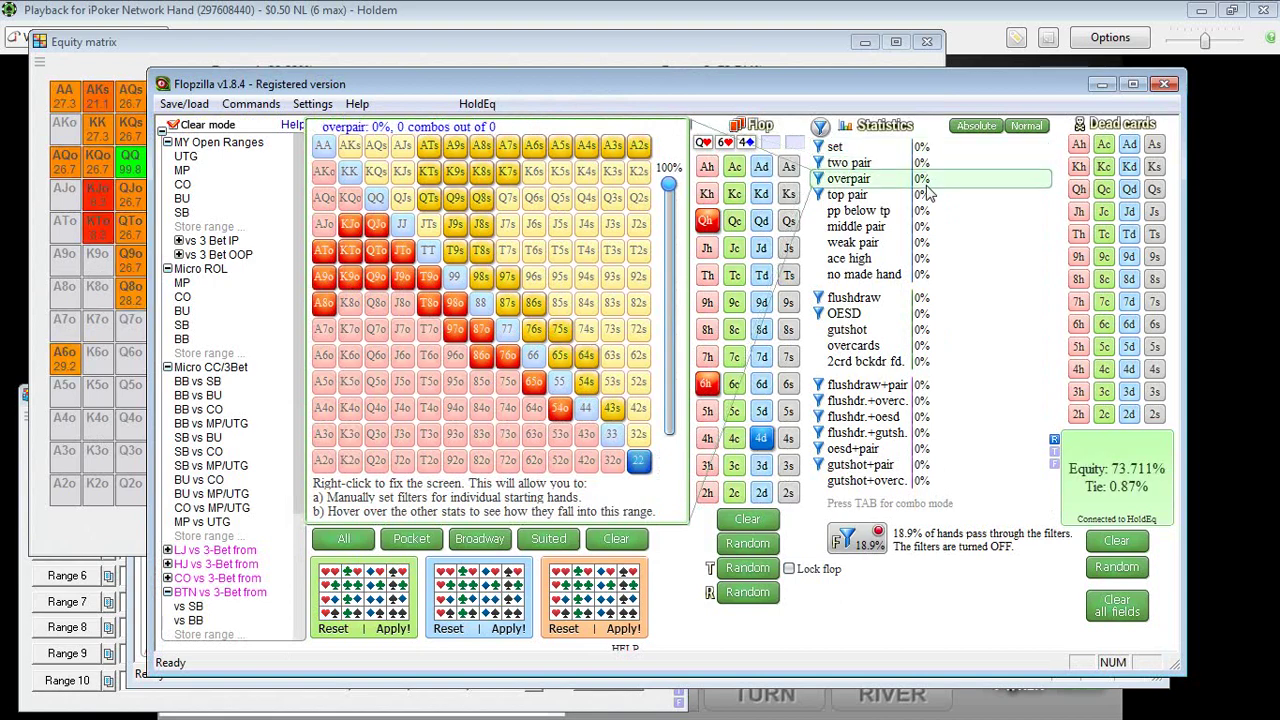
pyautogui.moveTo(928, 199)
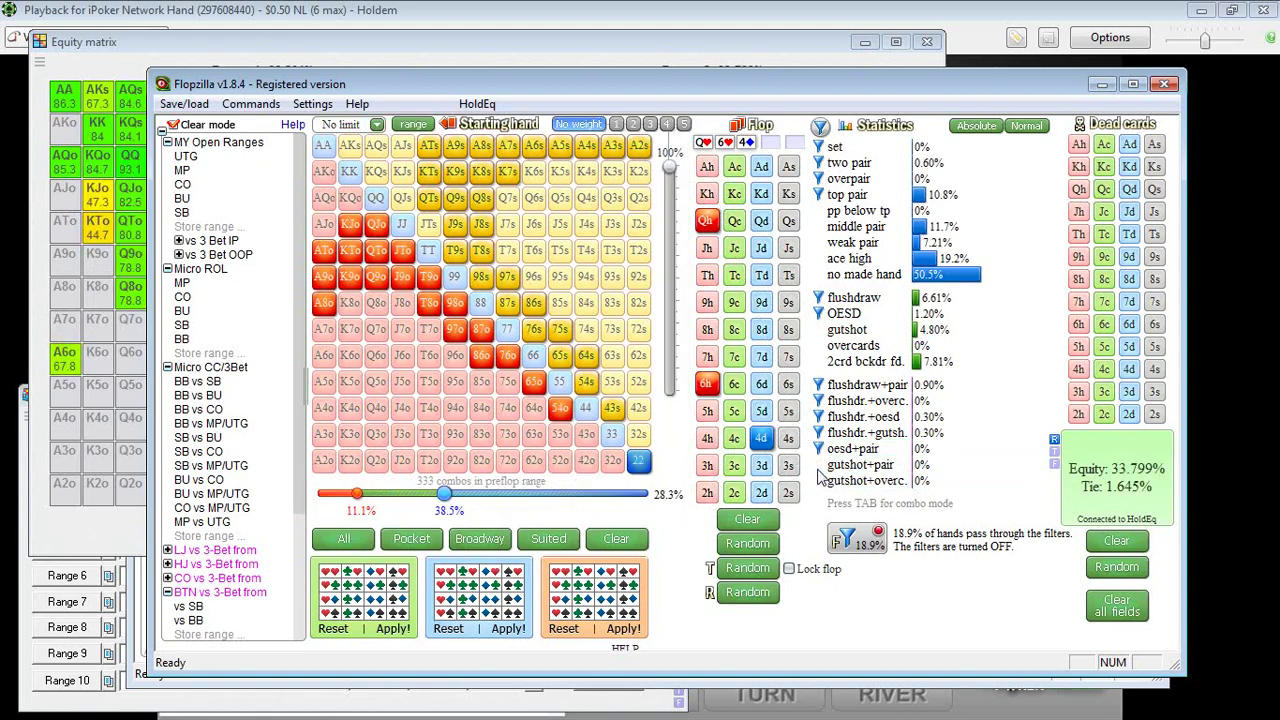
pyautogui.click(857, 543)
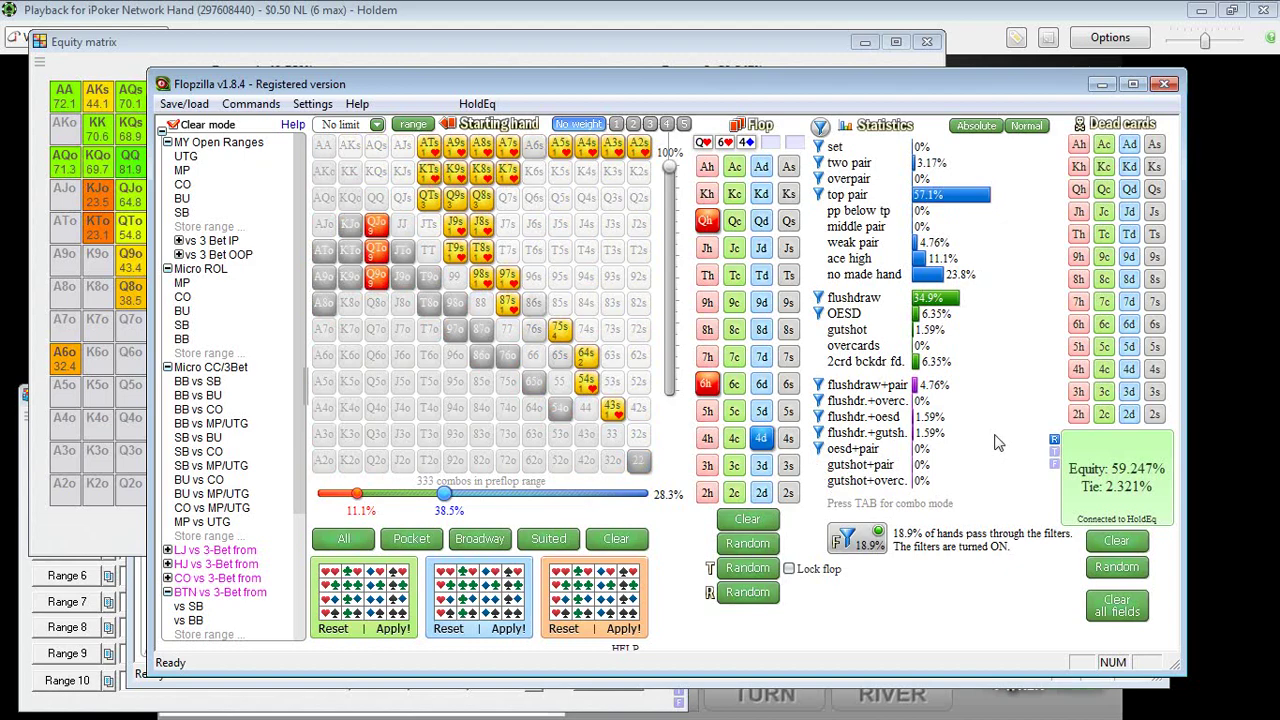
# - Inspect the individual combo equities of 99 and TT in Range 1 of the equity matrix
pyautogui.click(688, 41)
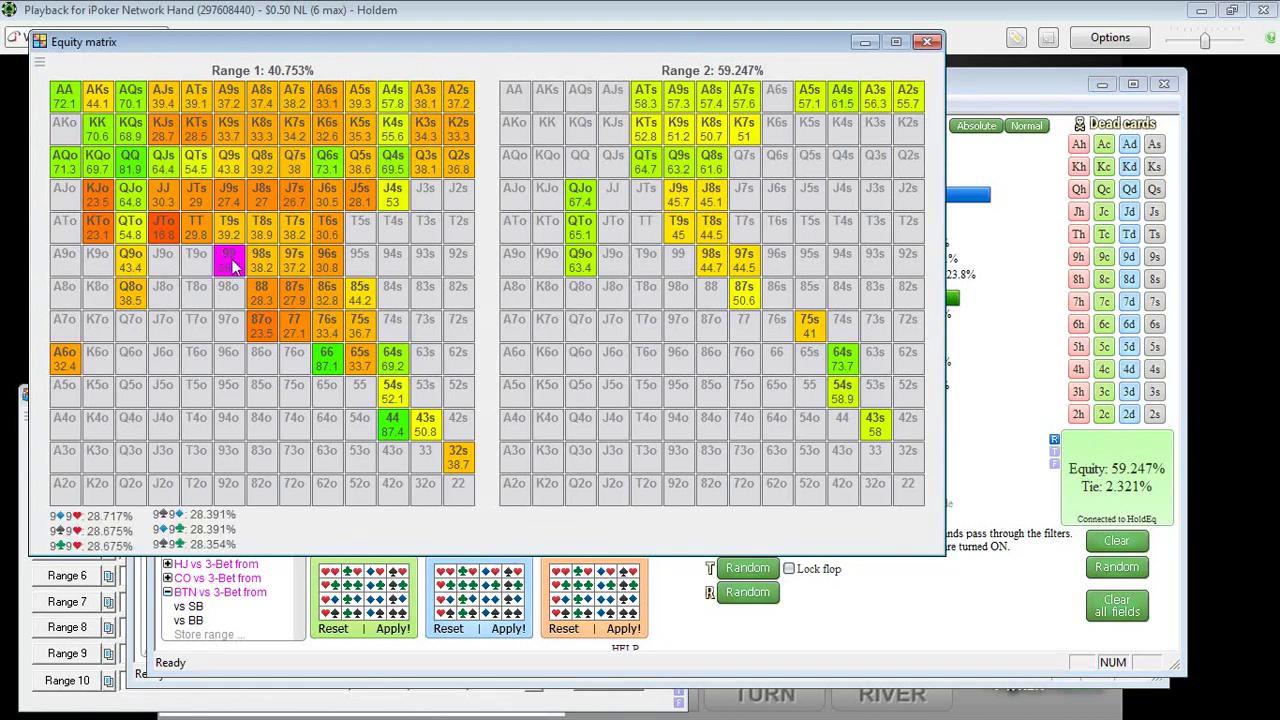
pyautogui.moveTo(205, 230)
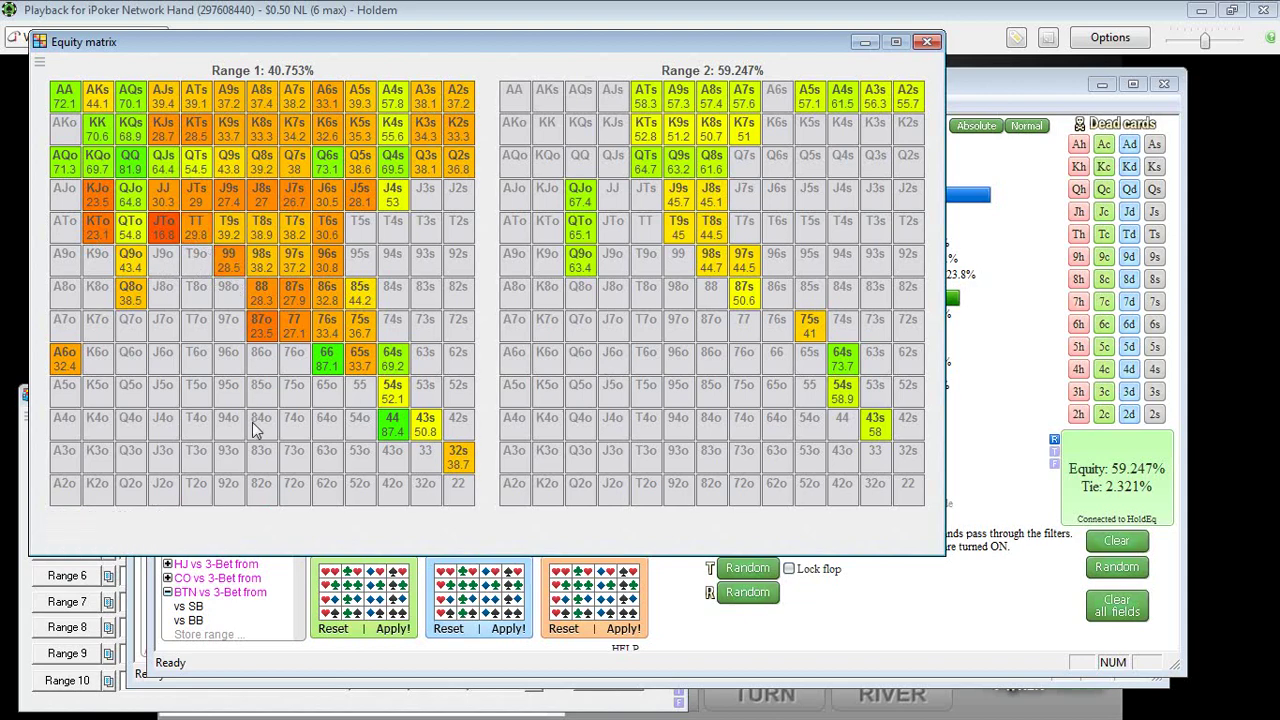
pyautogui.moveTo(275, 340)
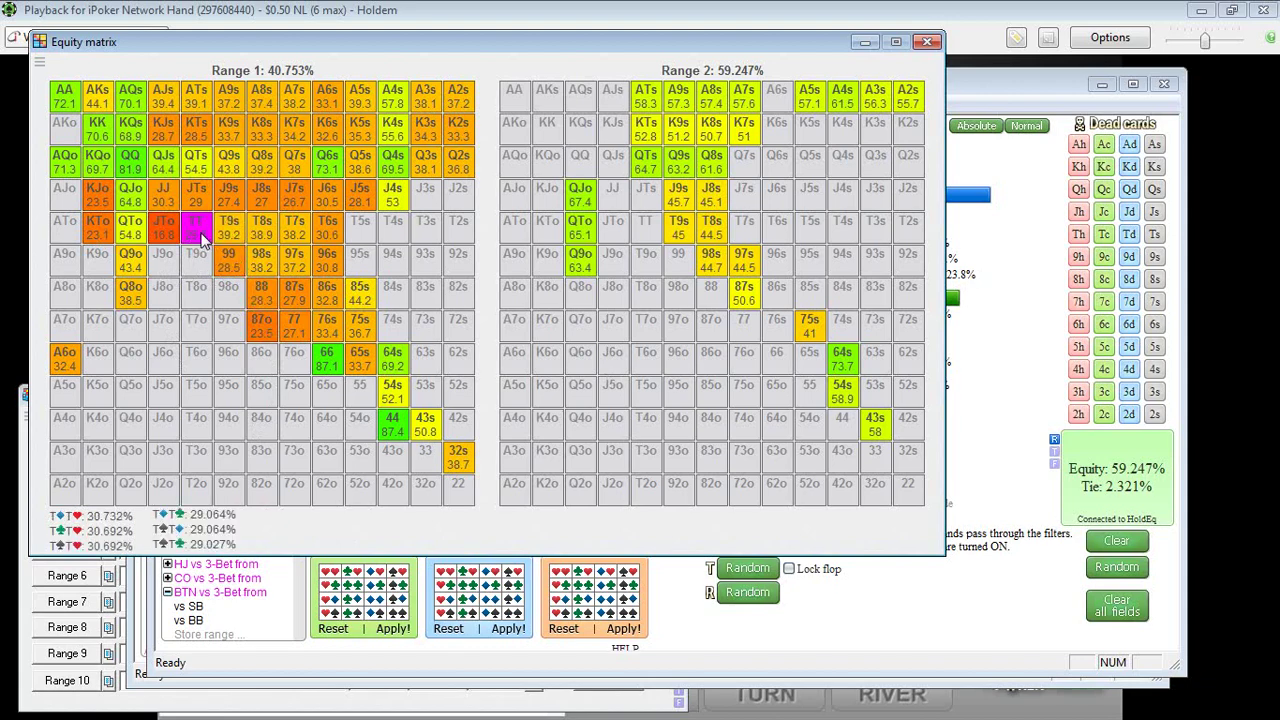
pyautogui.moveTo(243, 272)
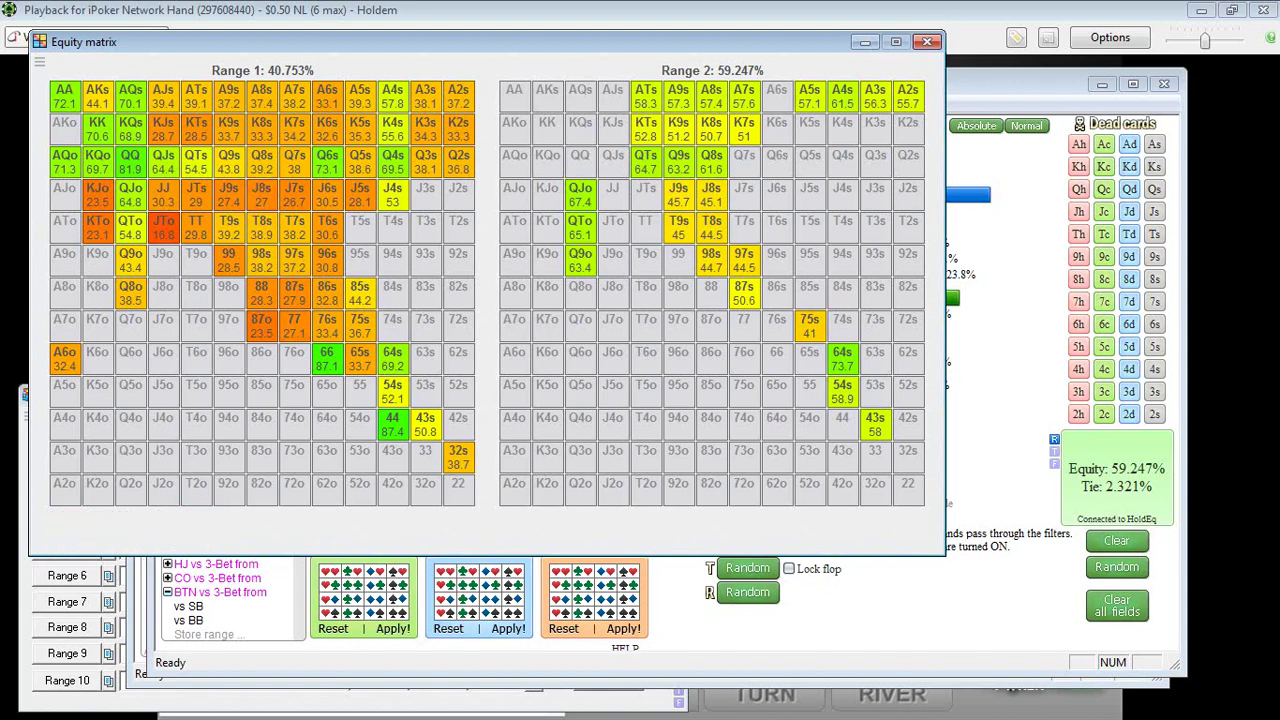
# - Check the lowest-equity combos at the end of Range 1's list in the equity graph and return to Hero's range
pyautogui.hotkey('alt', 'Tab')
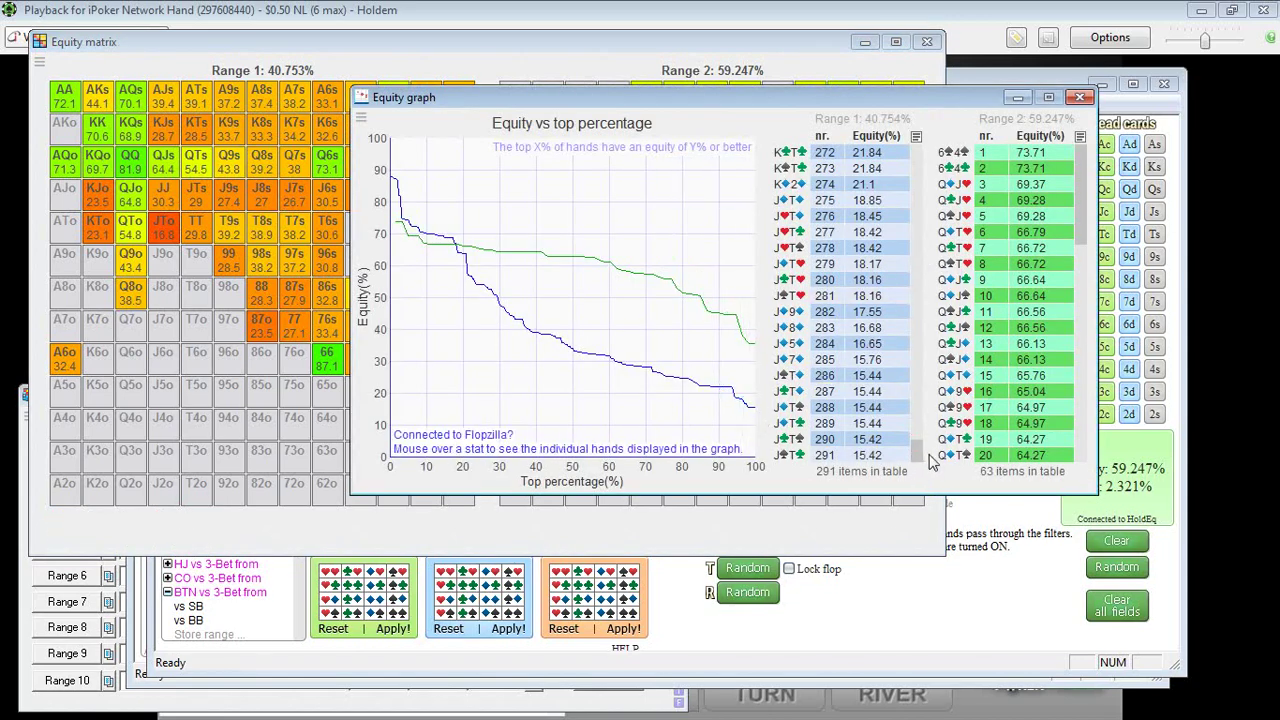
pyautogui.scroll(1, 922, 455)
pyautogui.moveTo(922, 455)
pyautogui.mouseDown()
pyautogui.moveTo(926, 380)
pyautogui.moveTo(926, 466)
pyautogui.mouseUp()
pyautogui.click(976, 75)
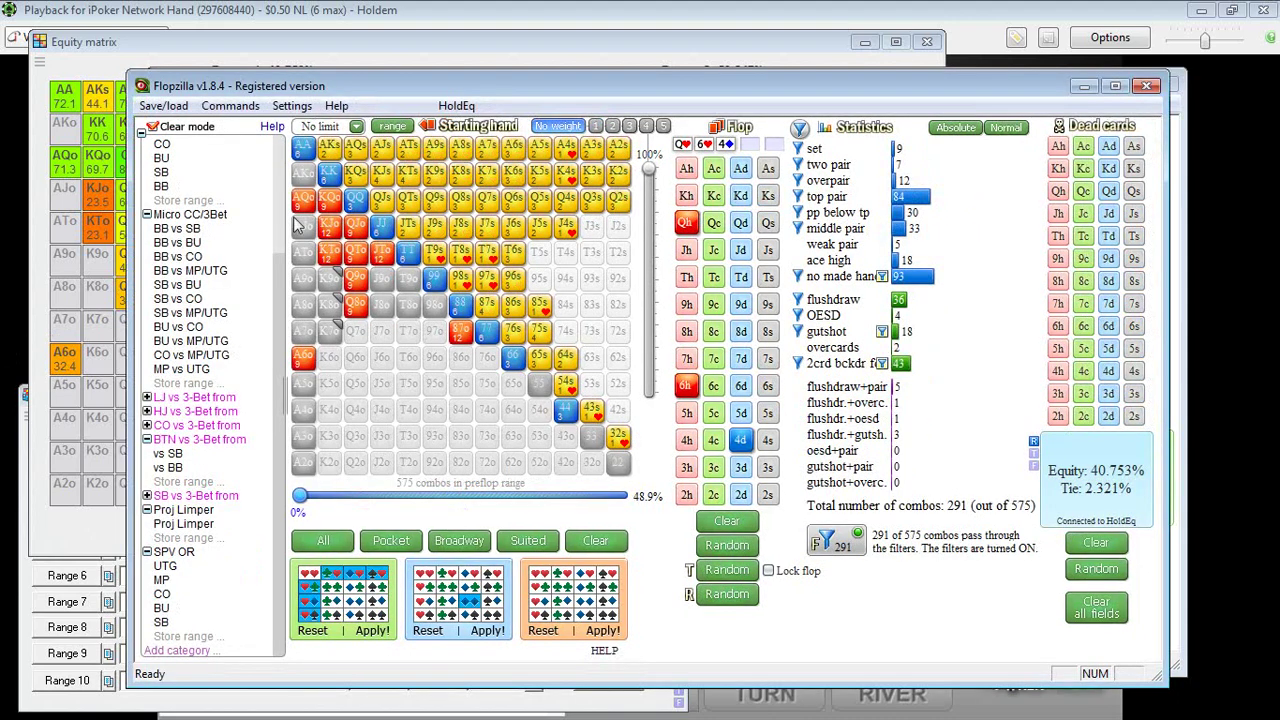
# - Inspect the combo equities of KJo, KTo, 99 and 77 in Range 1 of the equity matrix
pyautogui.moveTo(100, 205)
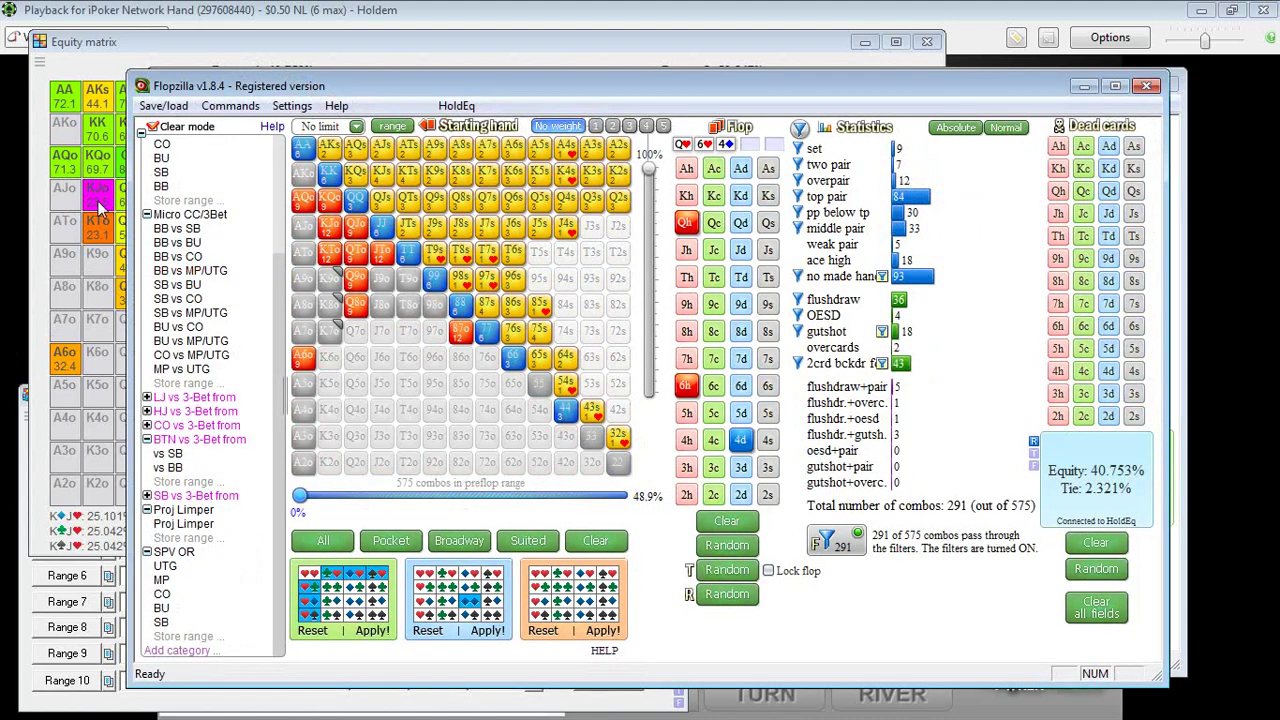
pyautogui.moveTo(100, 245)
pyautogui.click(175, 42)
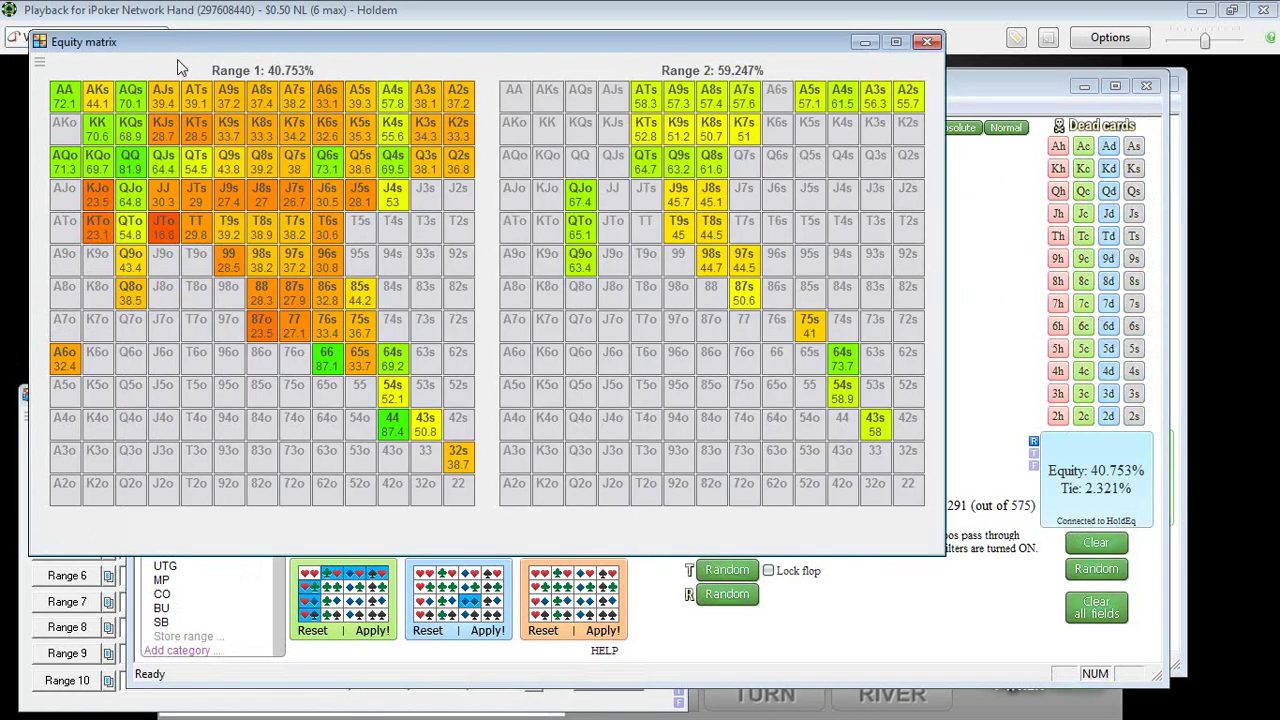
pyautogui.moveTo(232, 262)
pyautogui.moveTo(296, 340)
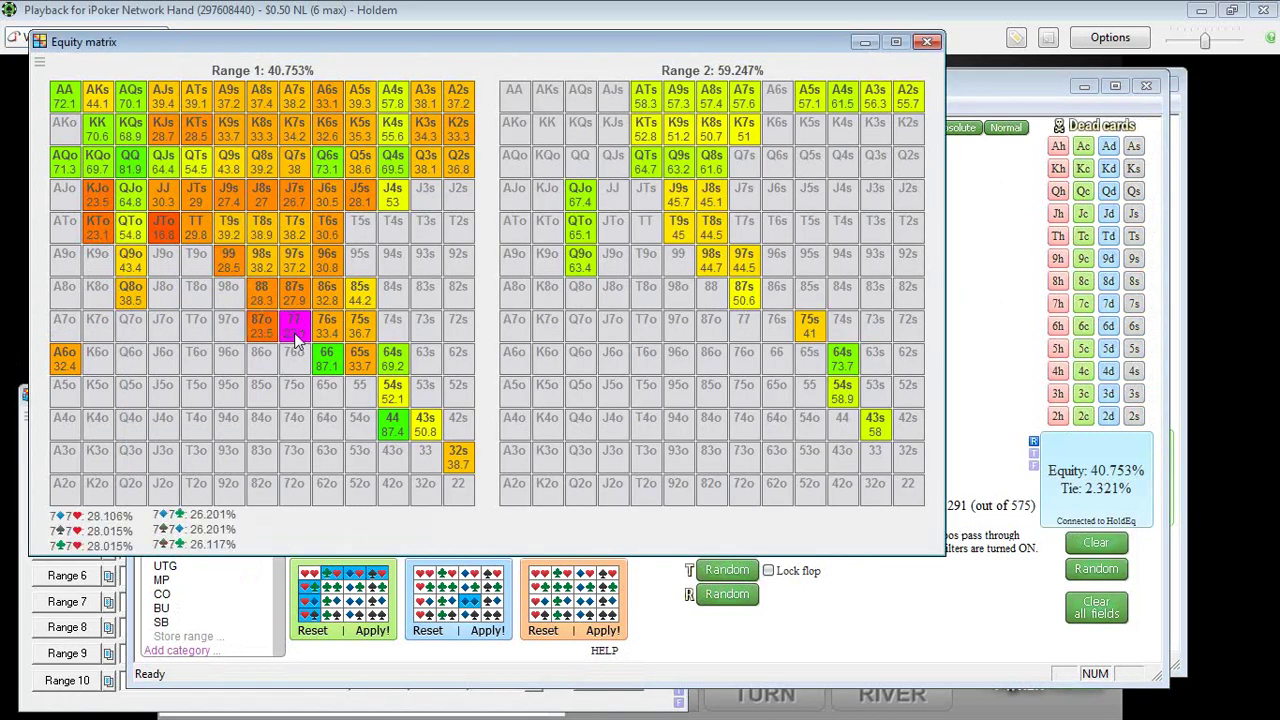
# - Clear Hero's manual gutshot and two-card backdoor flush draw filters, and manually exclude 88 and 77 from the pocket pairs below top pair
pyautogui.click(969, 79)
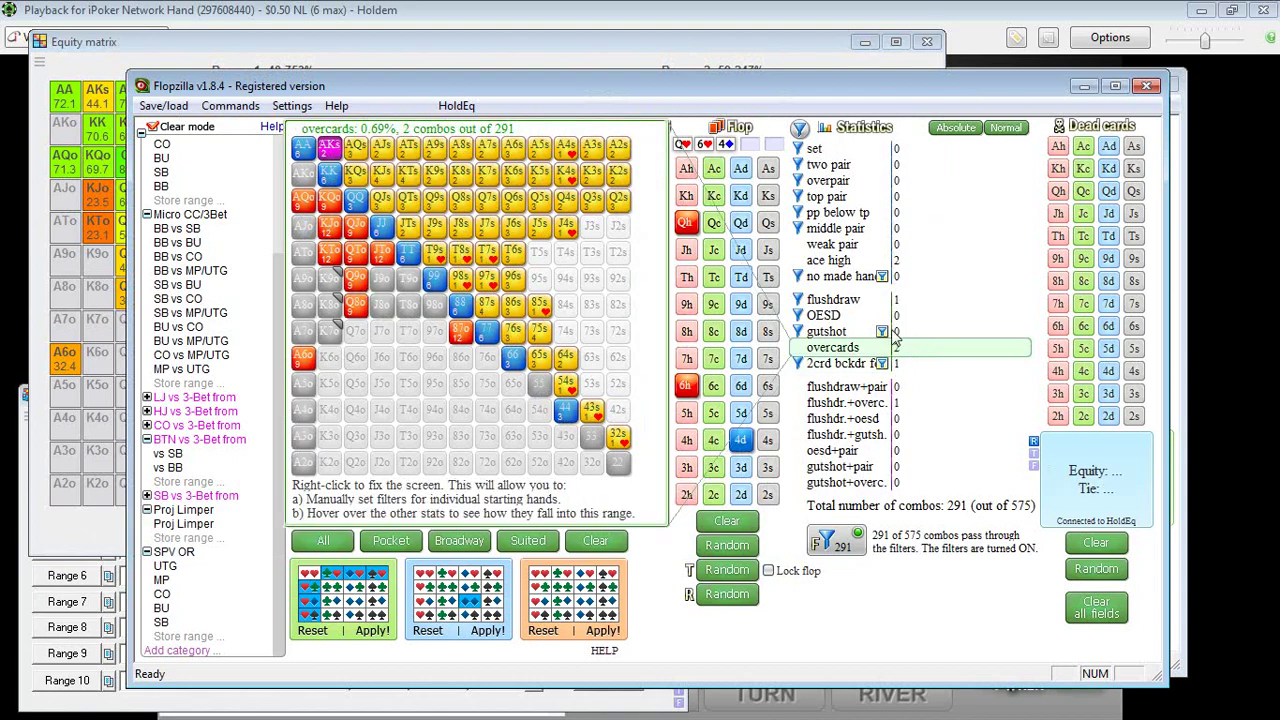
pyautogui.moveTo(899, 336)
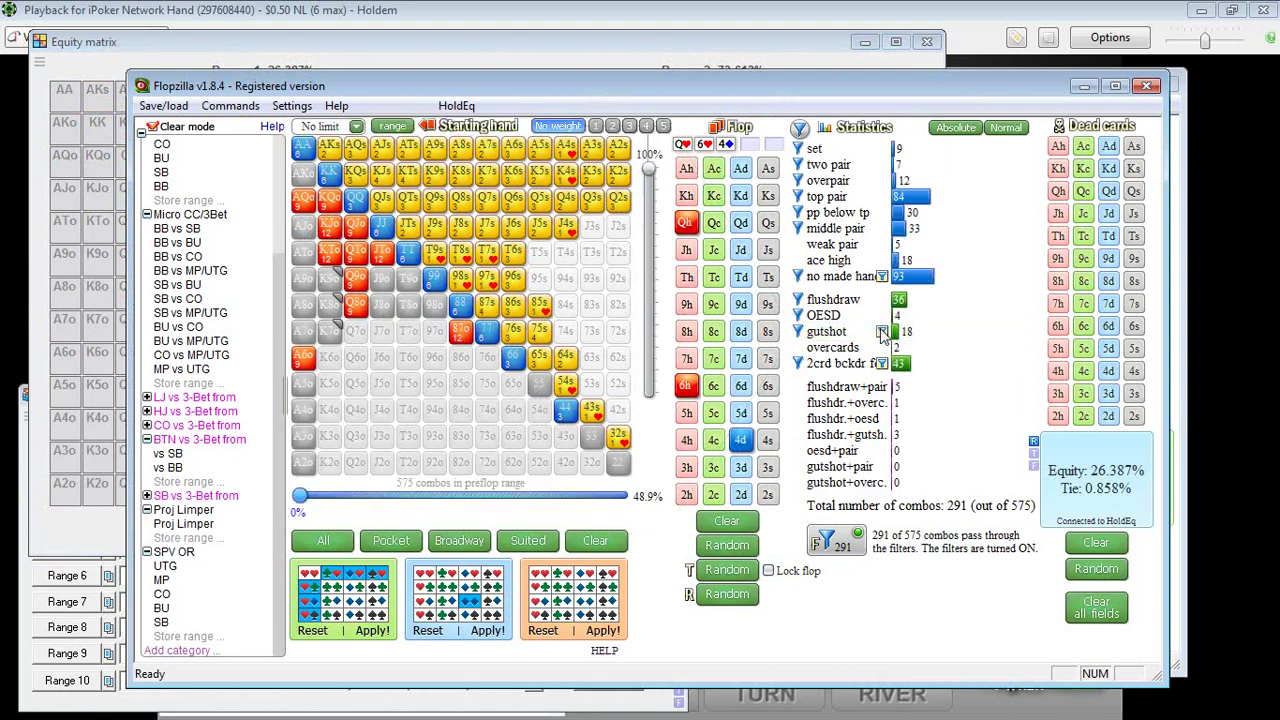
pyautogui.click(883, 334)
pyautogui.moveTo(883, 366)
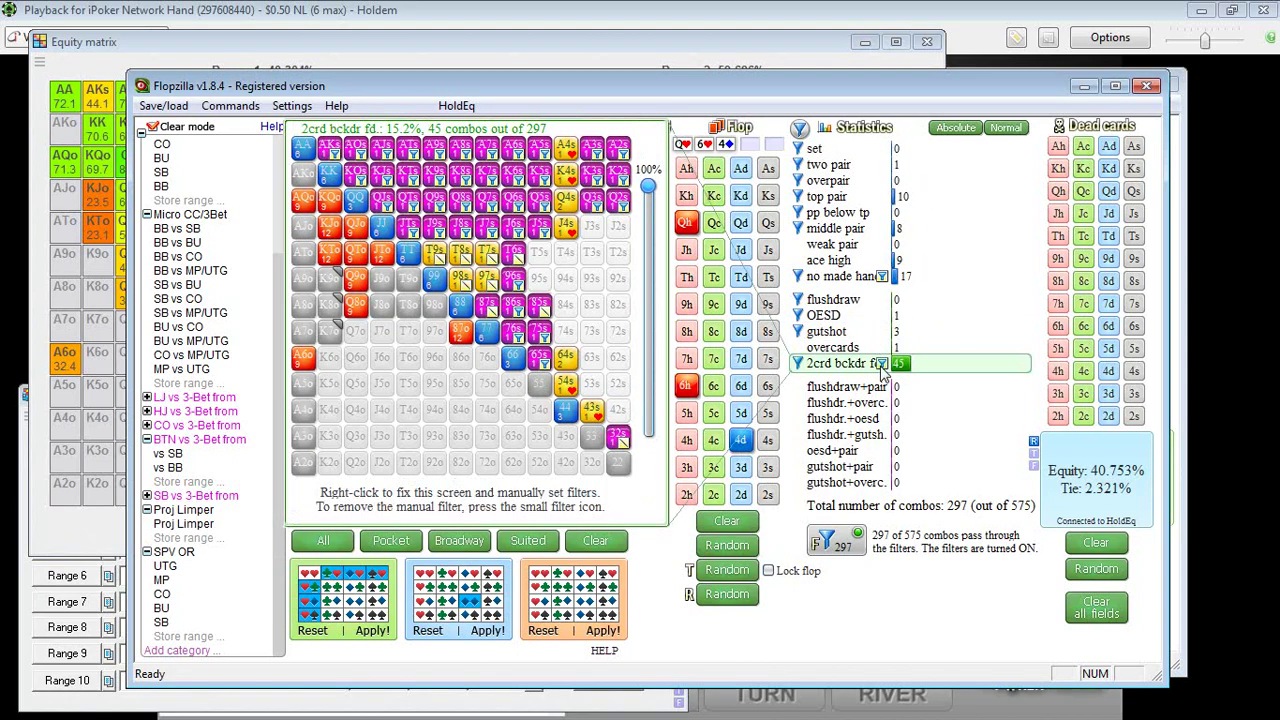
pyautogui.click(907, 216)
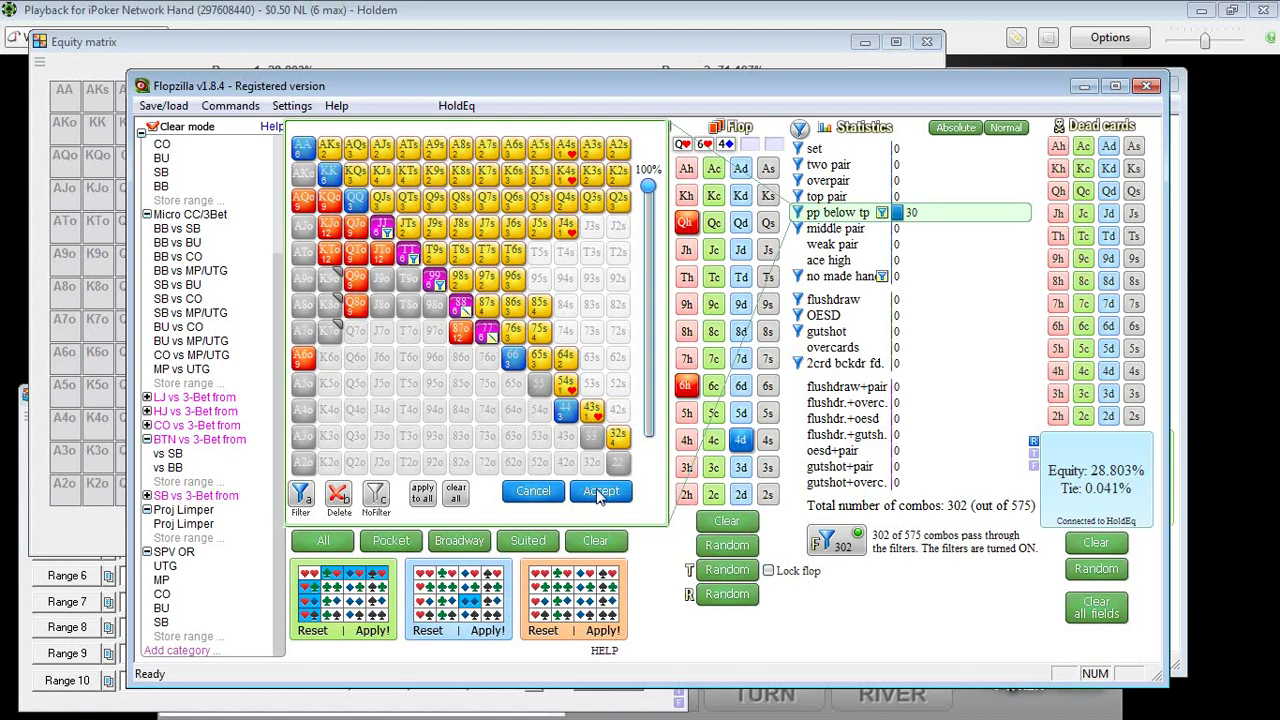
pyautogui.click(600, 490)
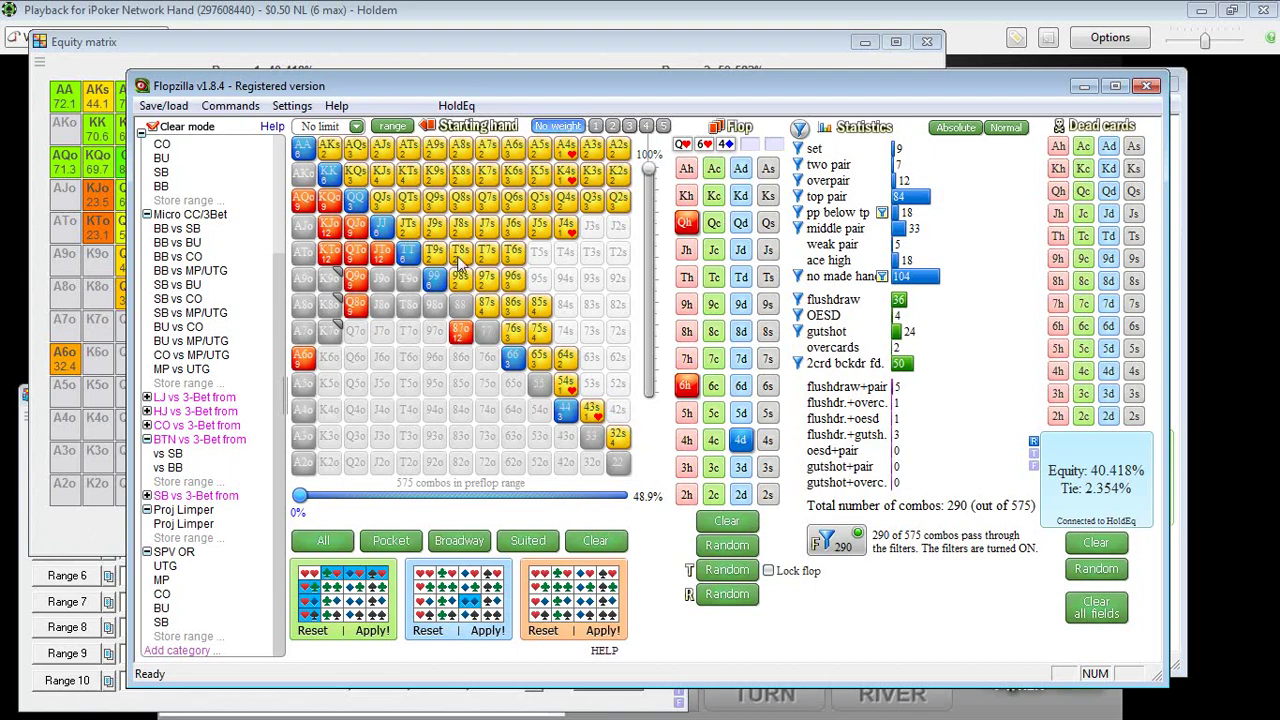
# - Switch to the hand playback, step forward to Hero's action and back, and set Hero's hole cards to always show
pyautogui.click(928, 12)
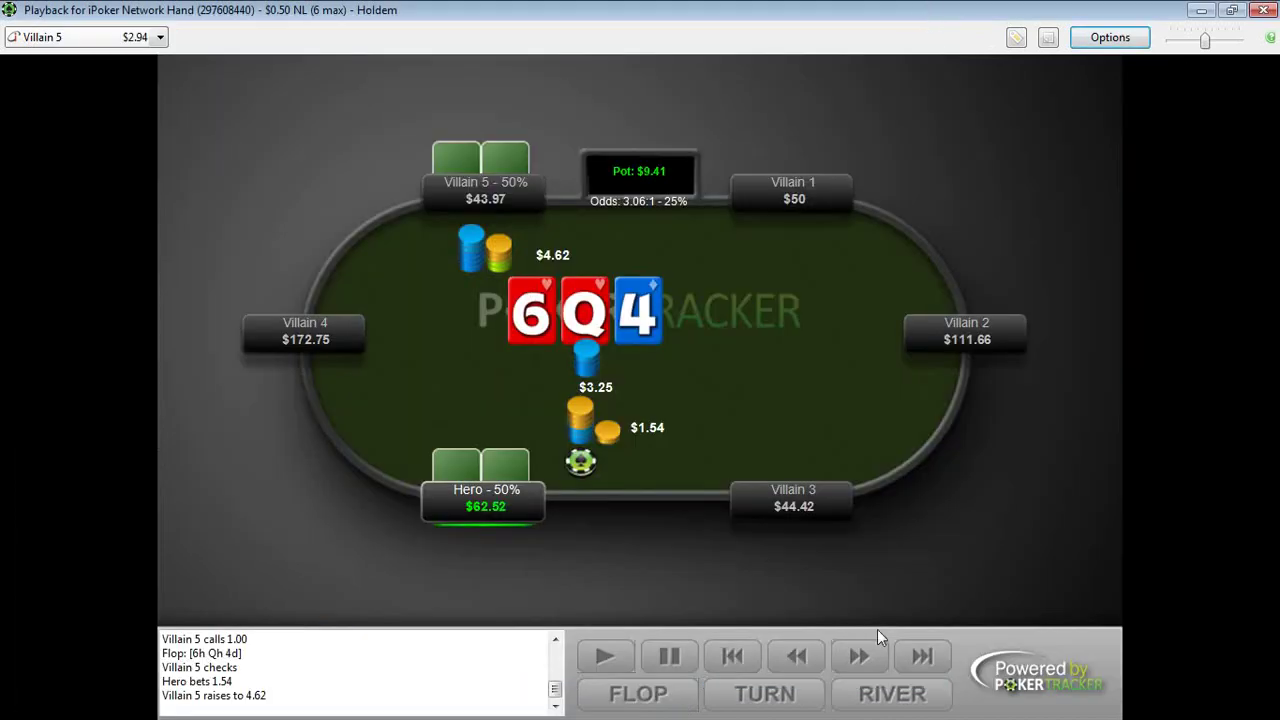
pyautogui.click(870, 660)
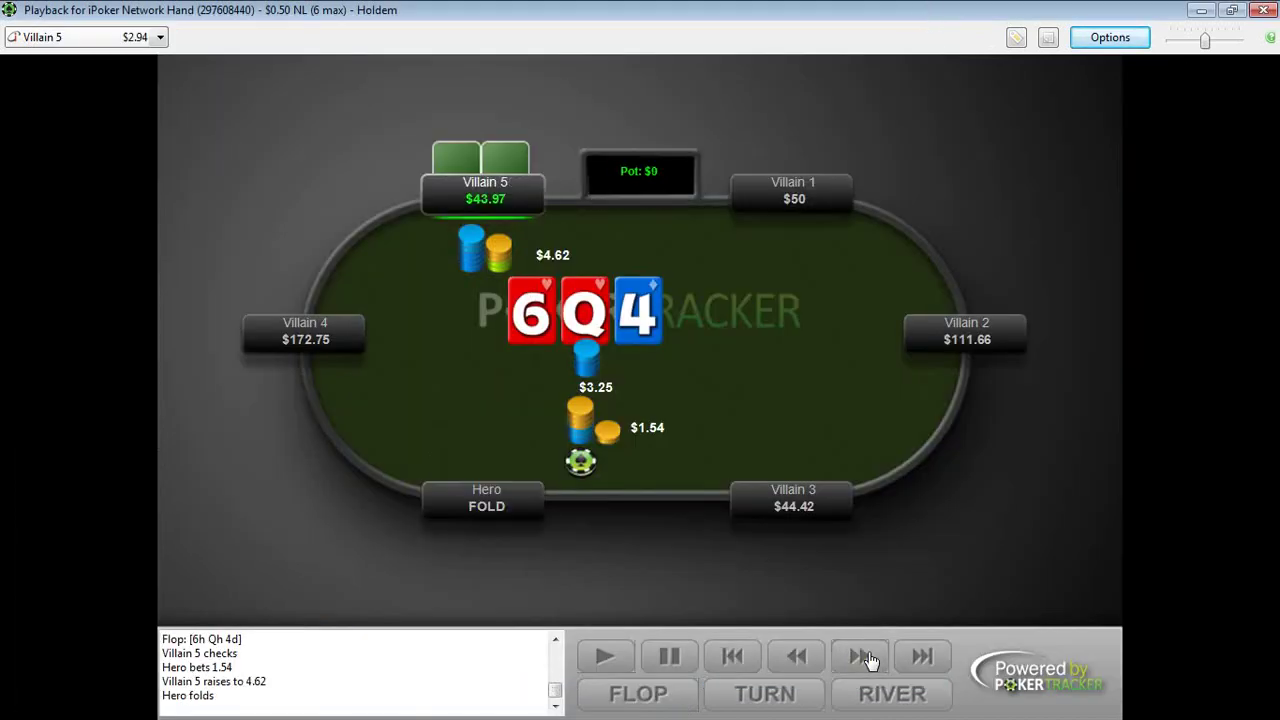
pyautogui.click(810, 656)
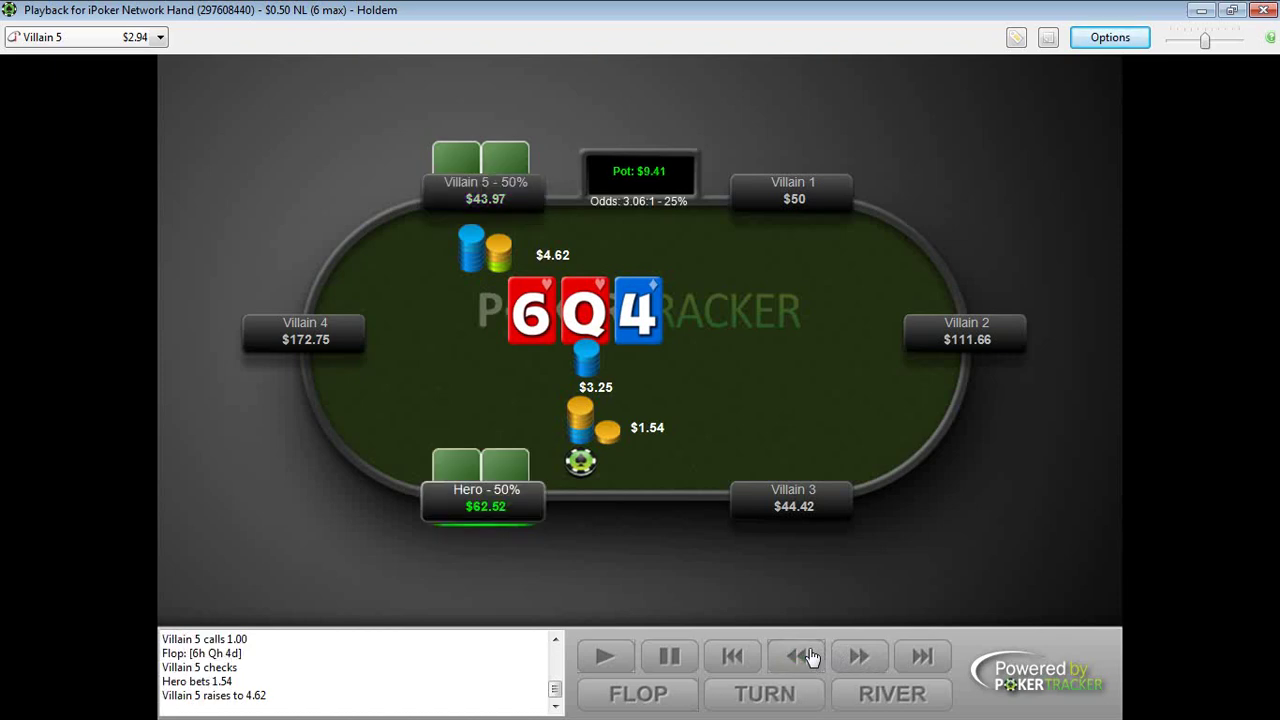
pyautogui.click(1105, 38)
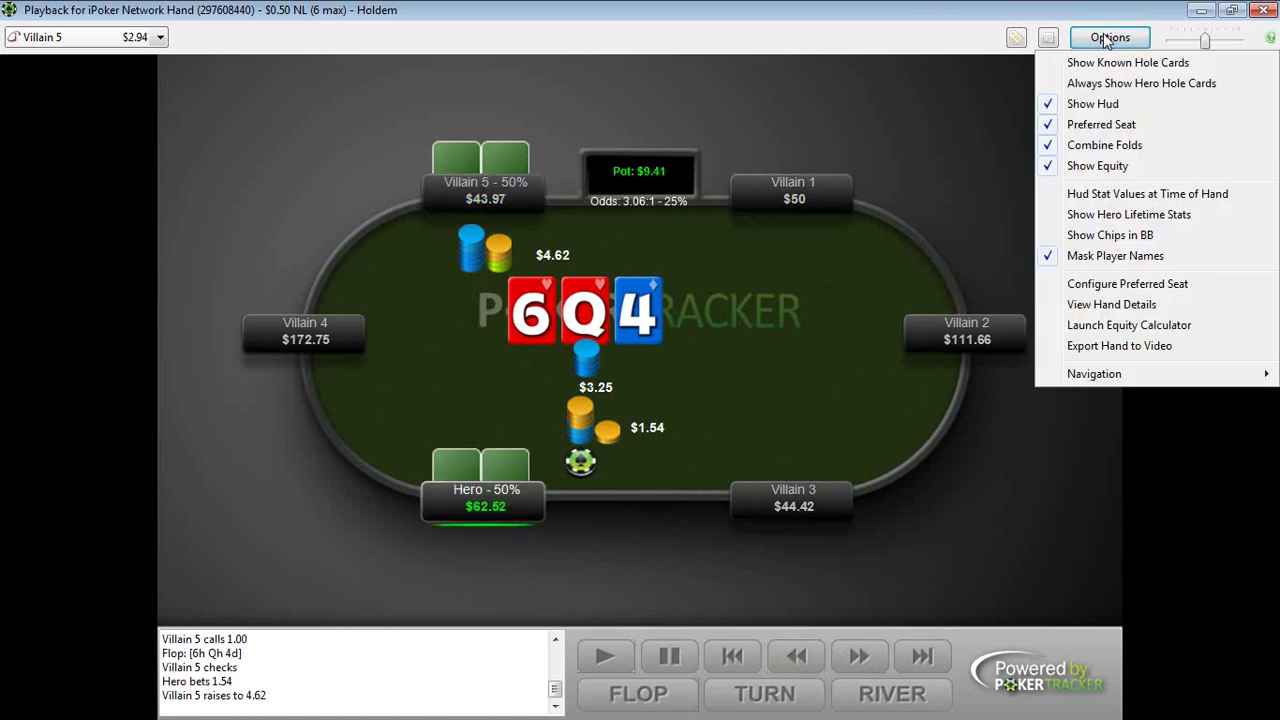
pyautogui.click(1164, 86)
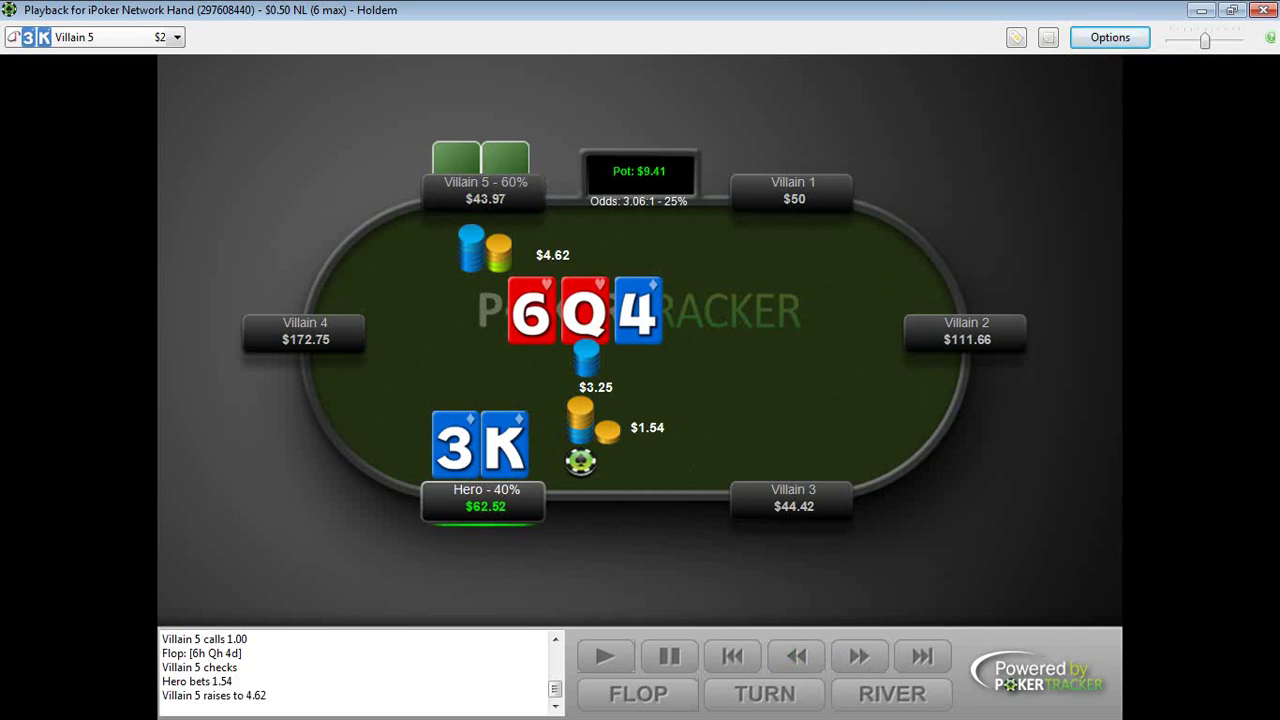
# - Examine the two-card backdoor flush draws in Hero's range and review both ranges in the equity matrix
pyautogui.hotkey('alt', 'Tab')
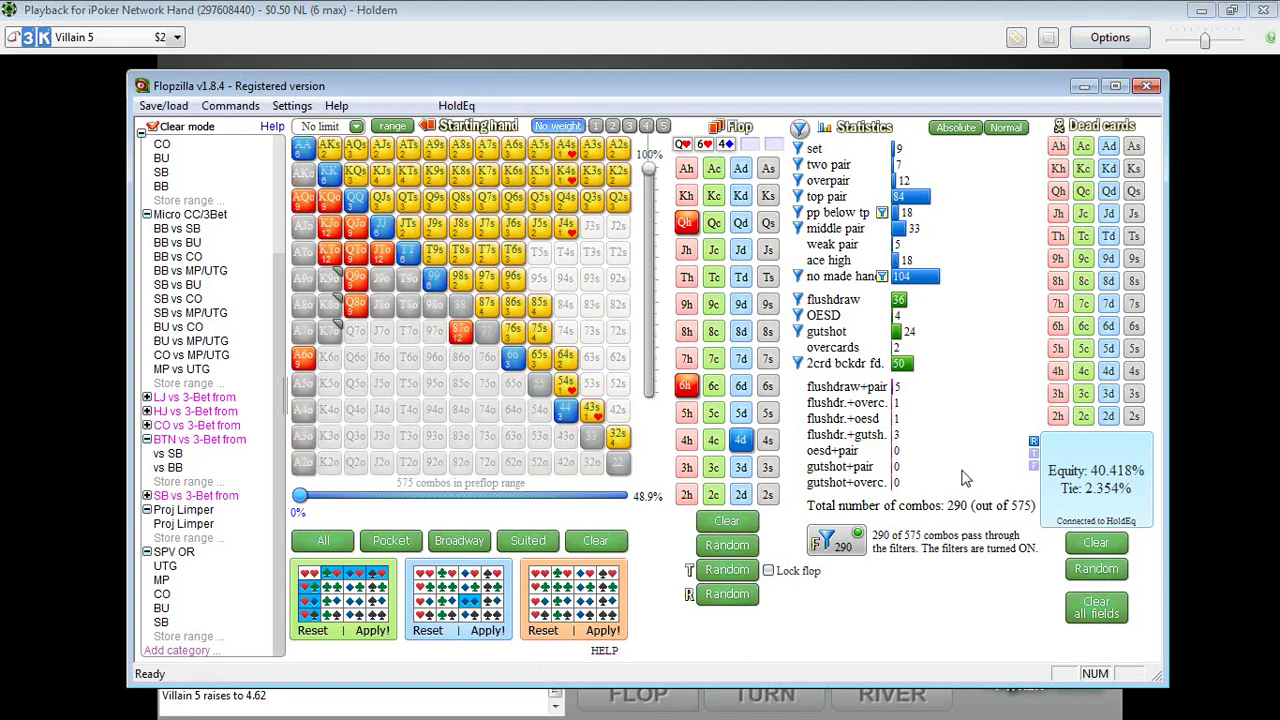
pyautogui.moveTo(905, 368)
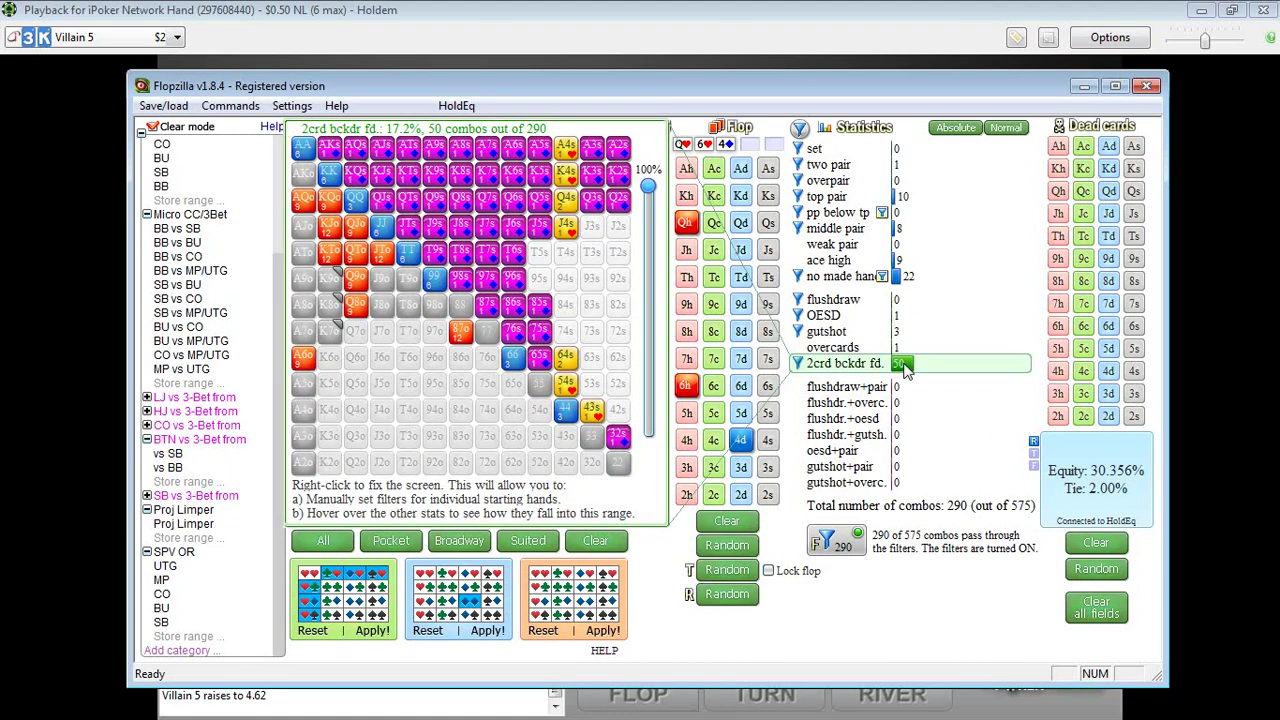
pyautogui.hotkey('alt', 'Tab')
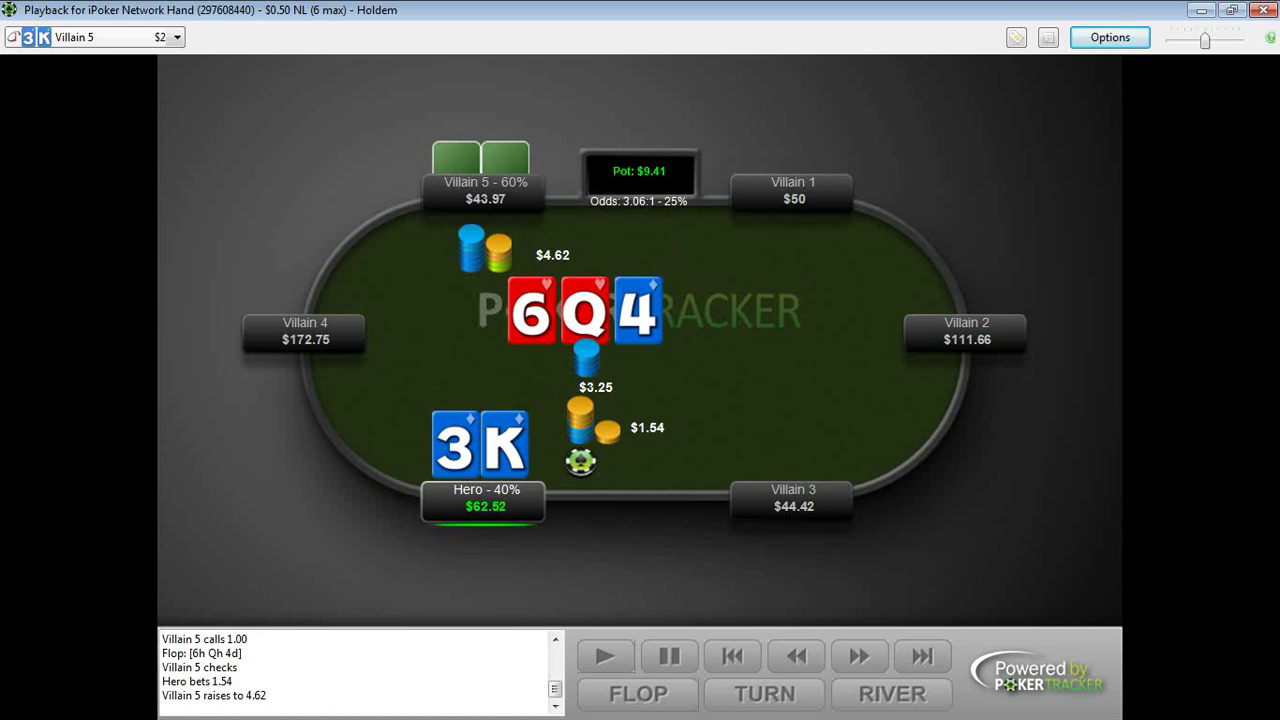
pyautogui.hotkey('alt', 'Tab')
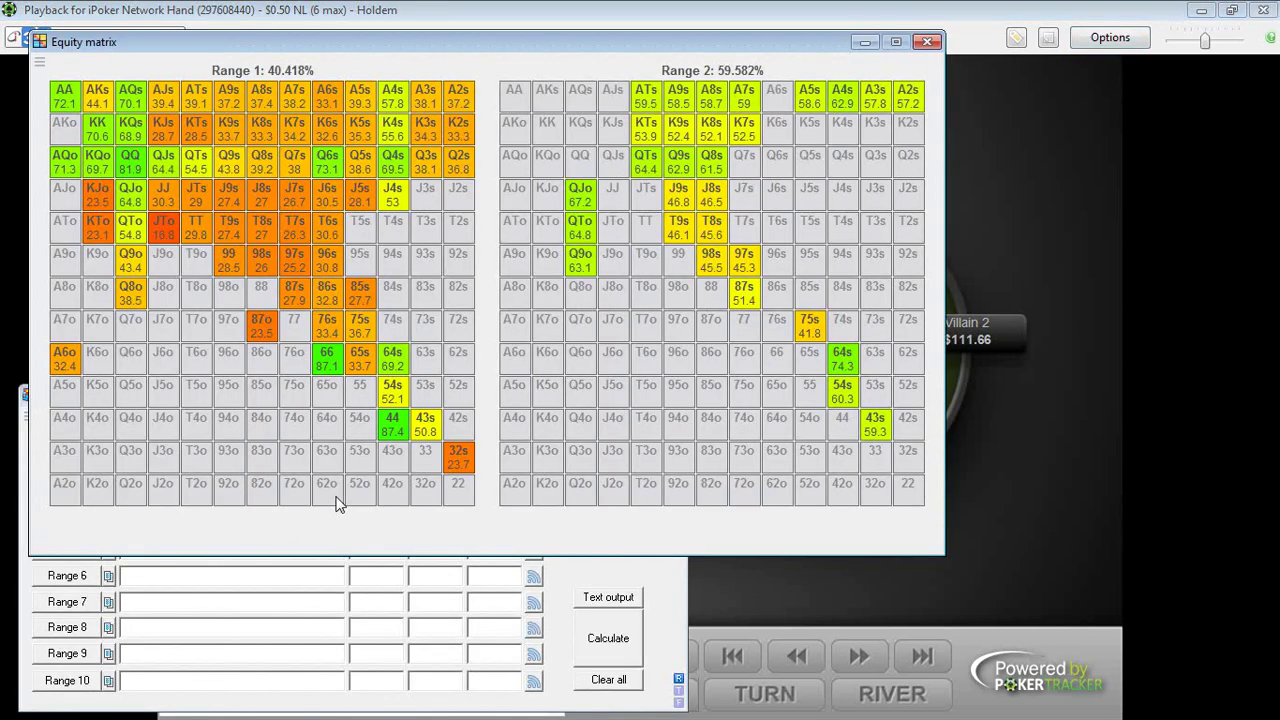
pyautogui.hotkey('alt', 'Tab')
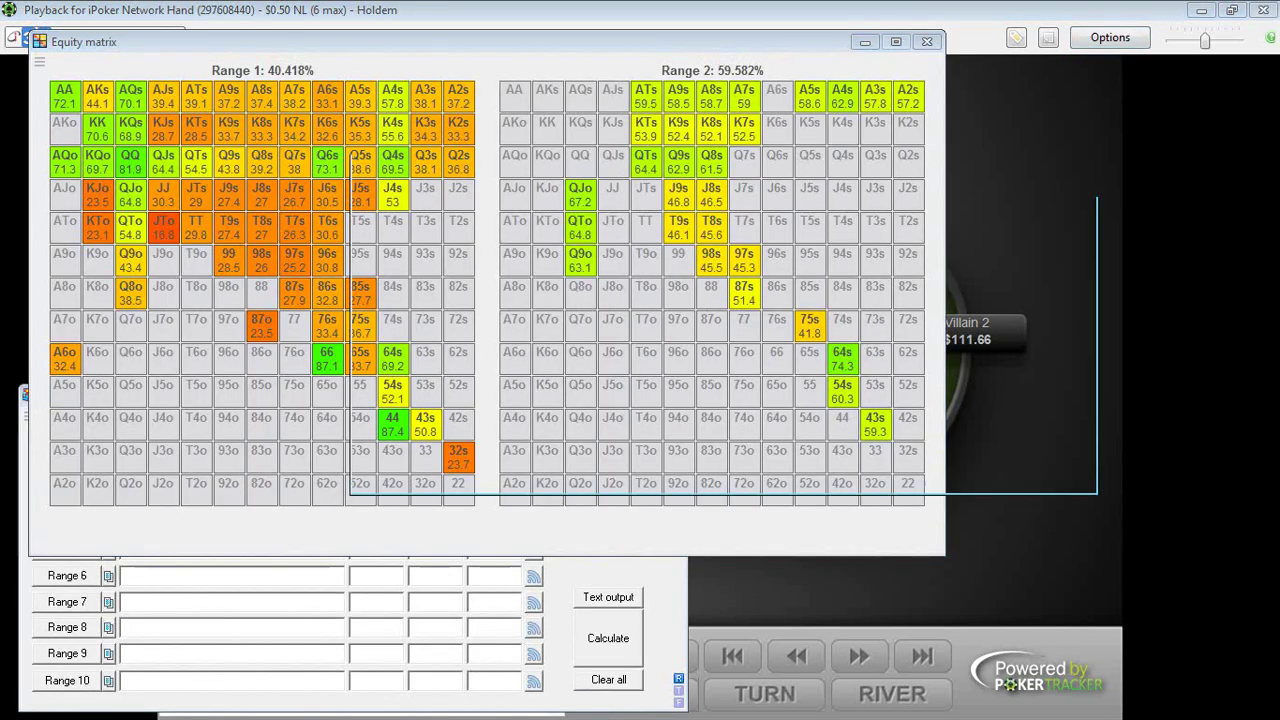